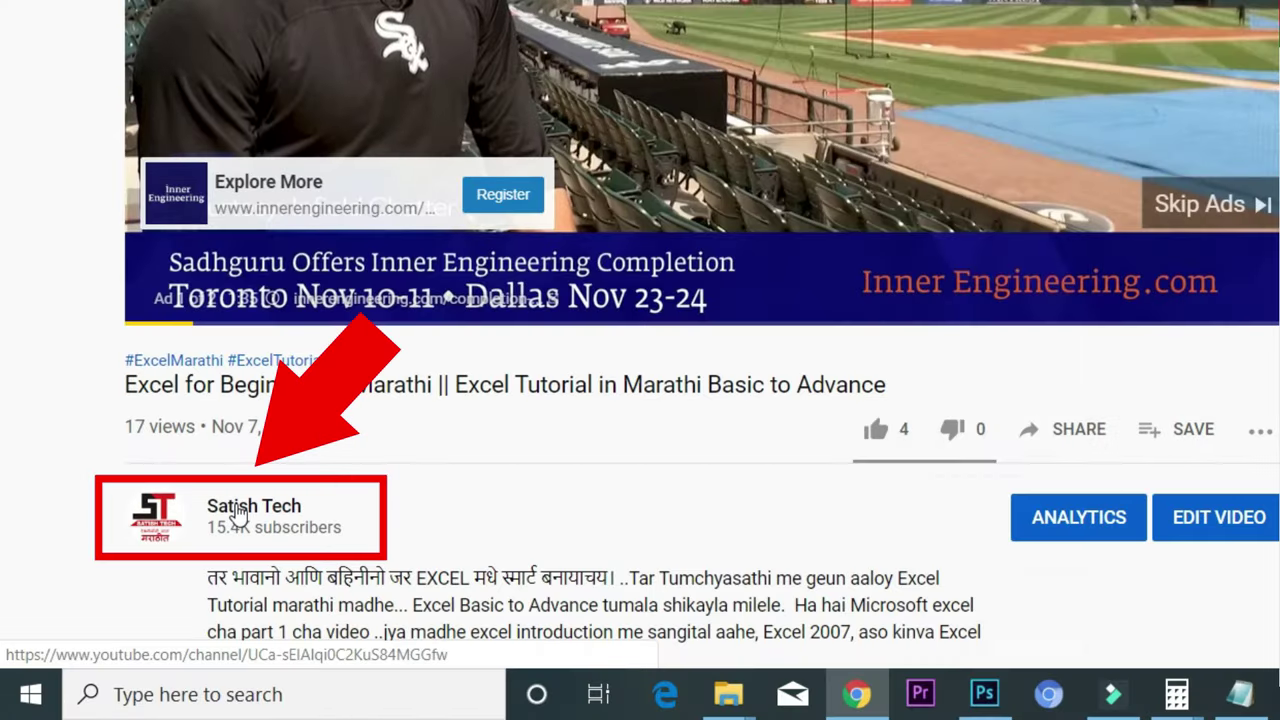
- Go to the video creator's channel page listing its uploads, including the Excel Part-1 tutorial
click(238, 513)
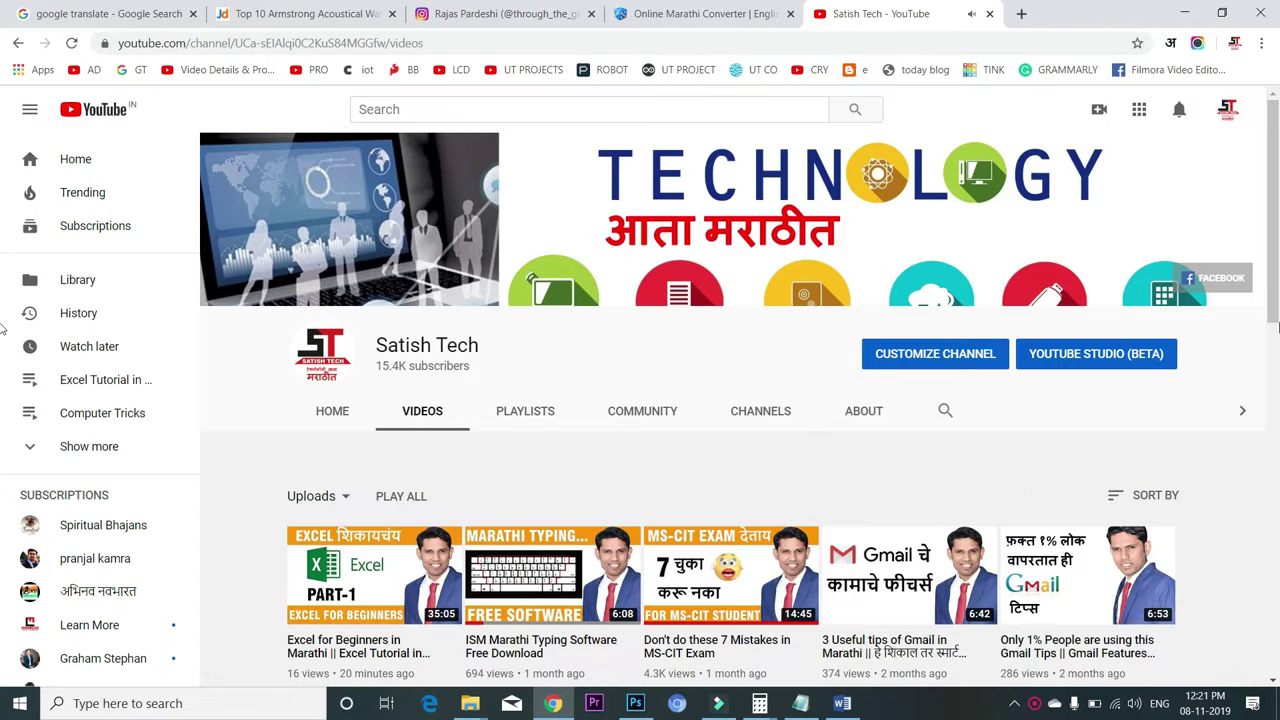
- Switch the creator's channel page from Videos to its PLAYLISTS tab
scroll(1272, 287, down, 1)
scroll(1272, 287, down, 2)
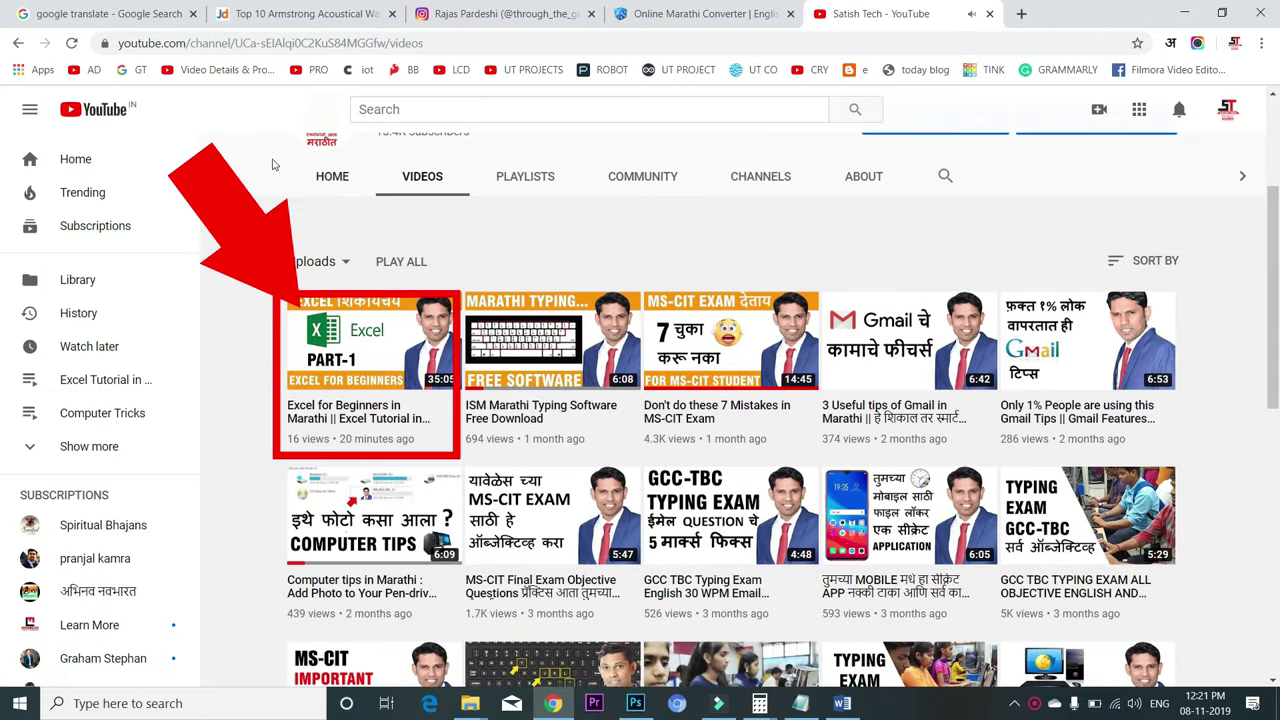
click(523, 176)
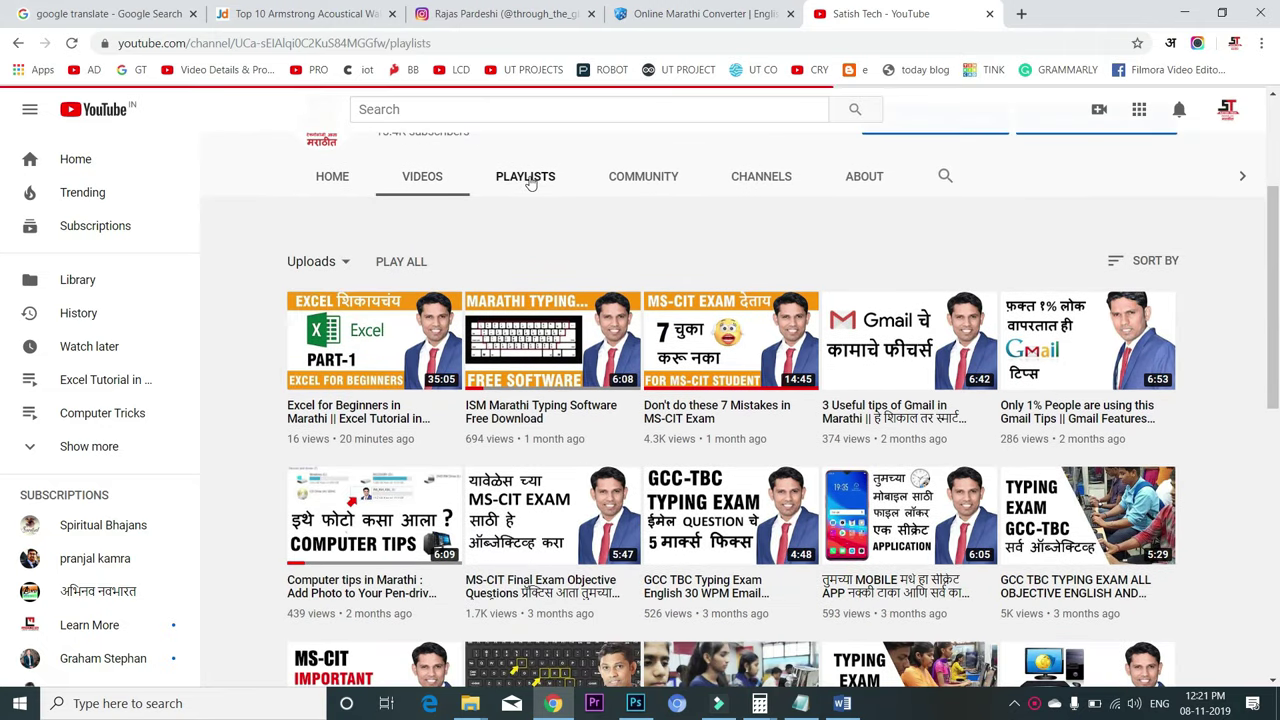
scroll(360, 440, down, 1)
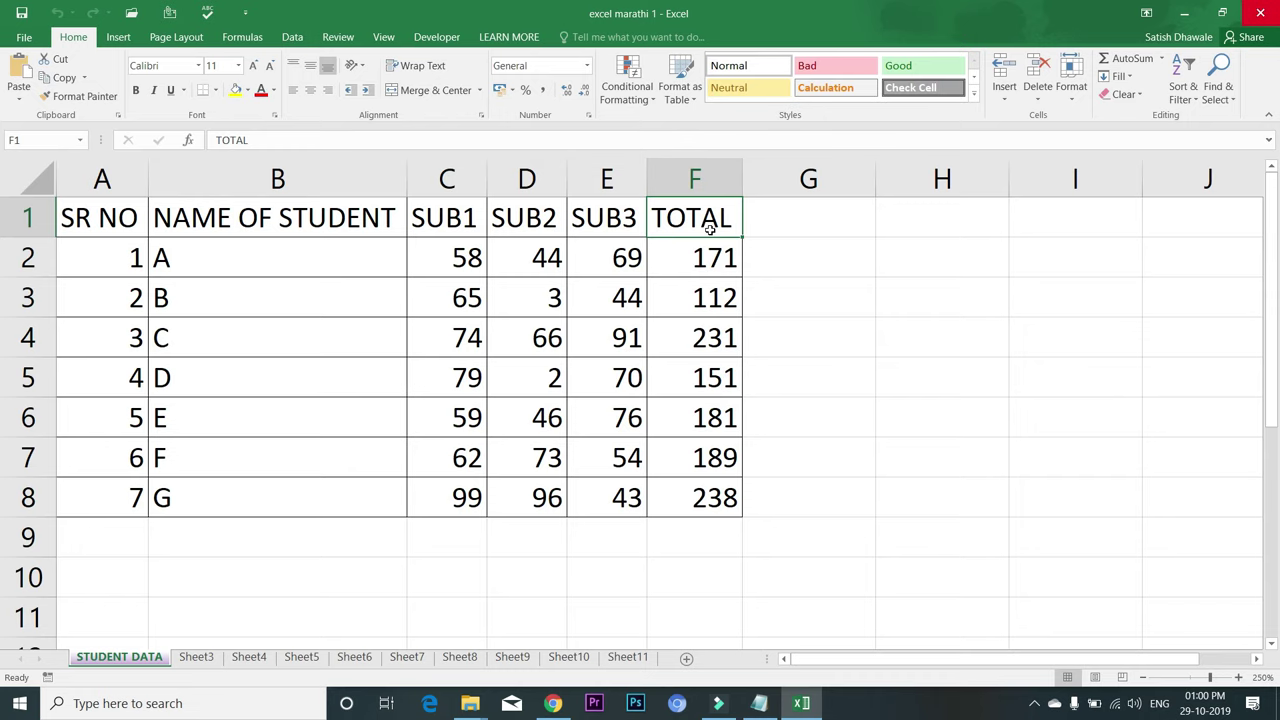
- Enter the headings COUNT, AVG, MIN and MAX across G1:J1
click(814, 227)
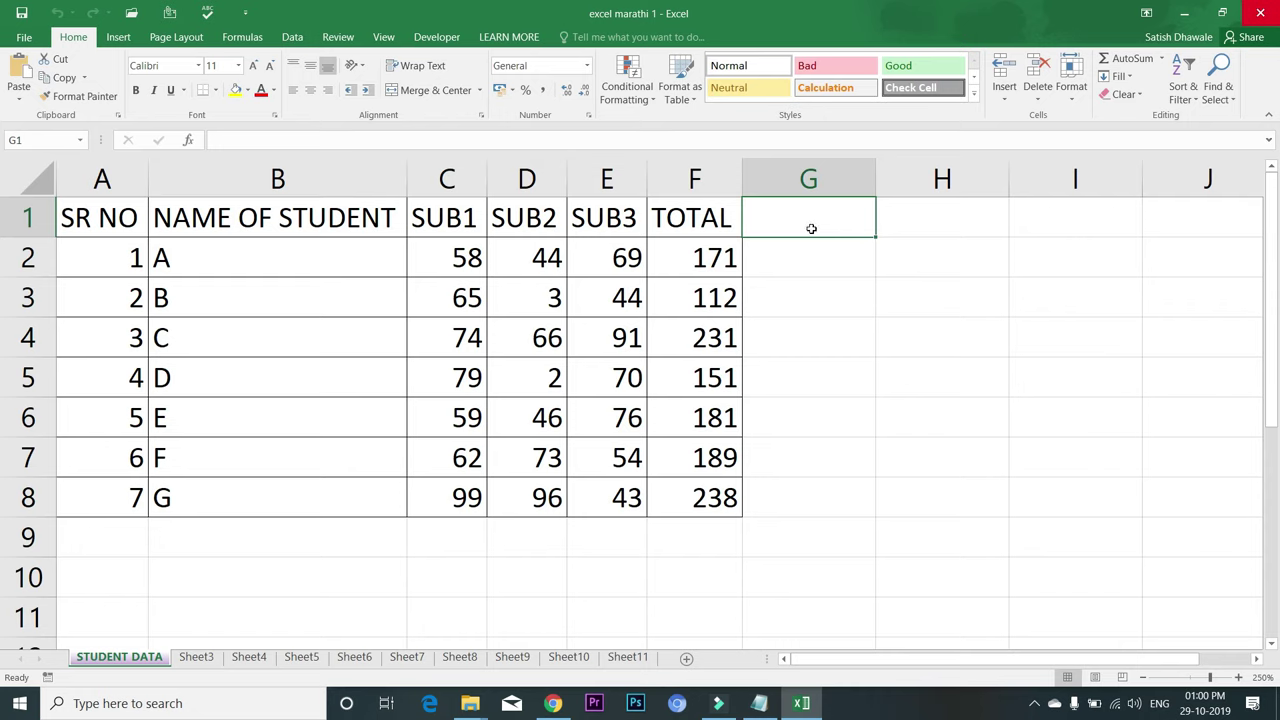
text(co)
key(BackSpace)
key(BackSpace)
text(COUNT)
key(Tab)
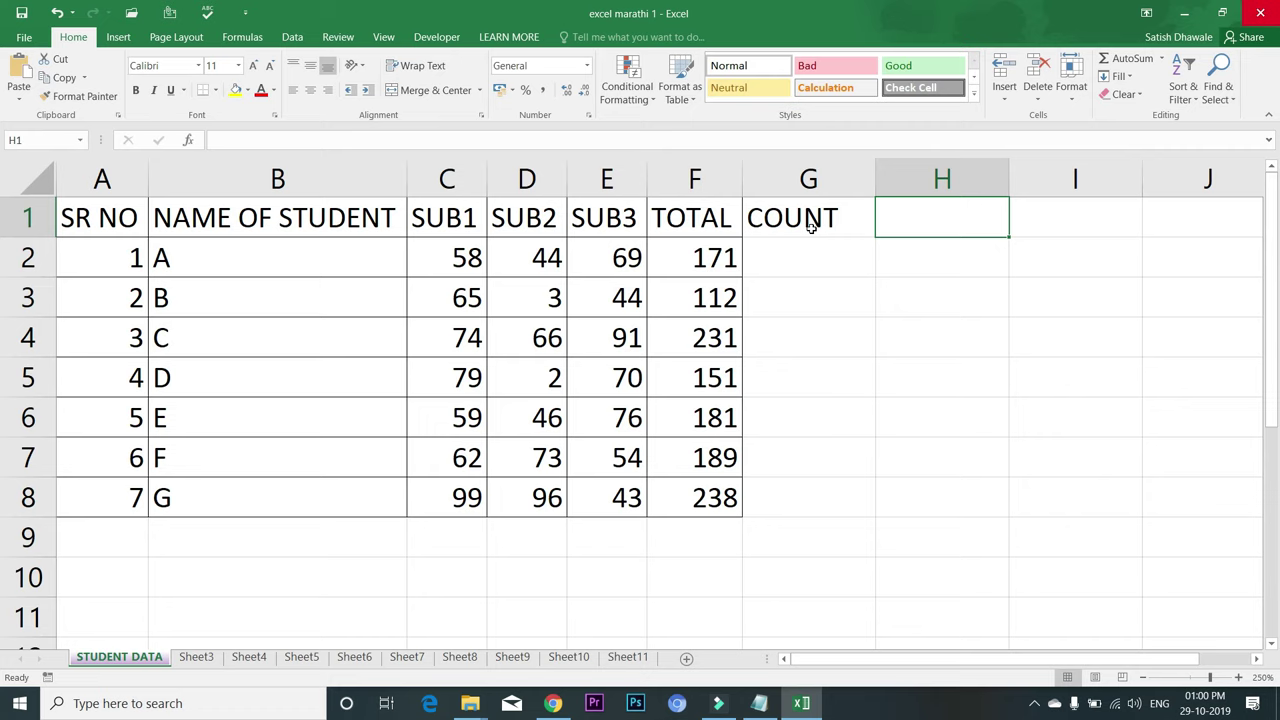
text(A)
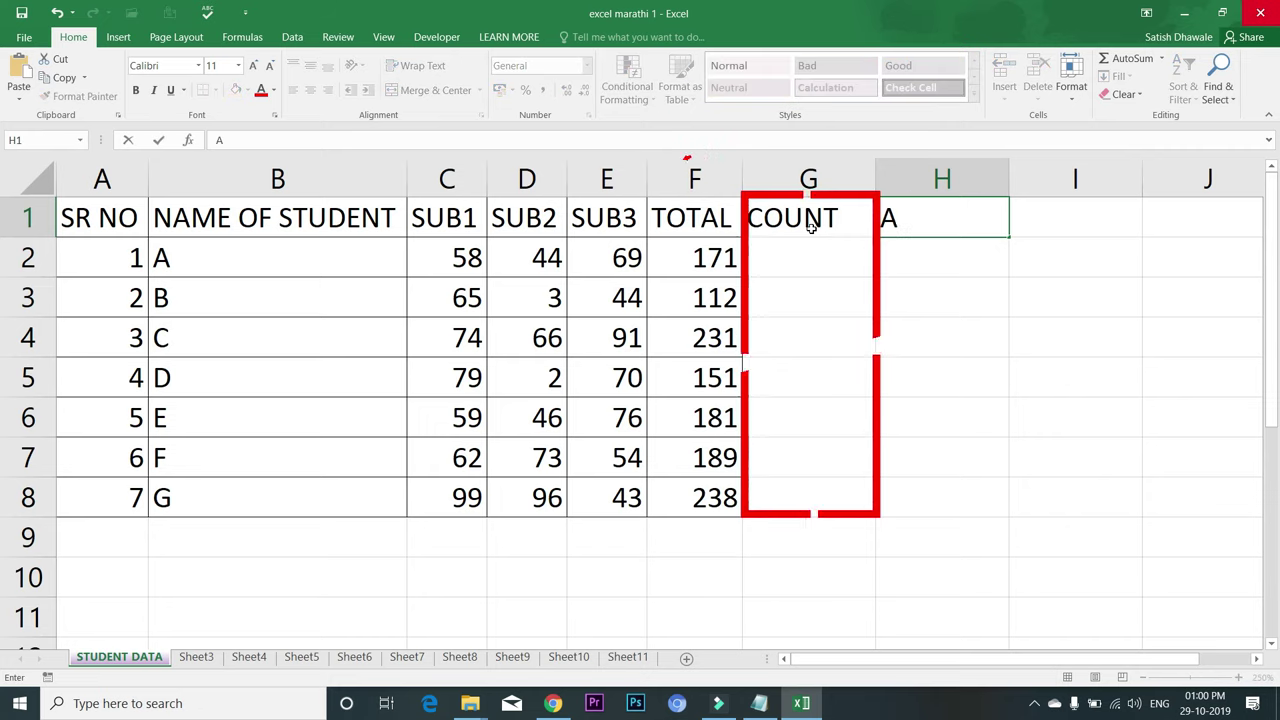
text(VG)
key(Tab)
text(M)
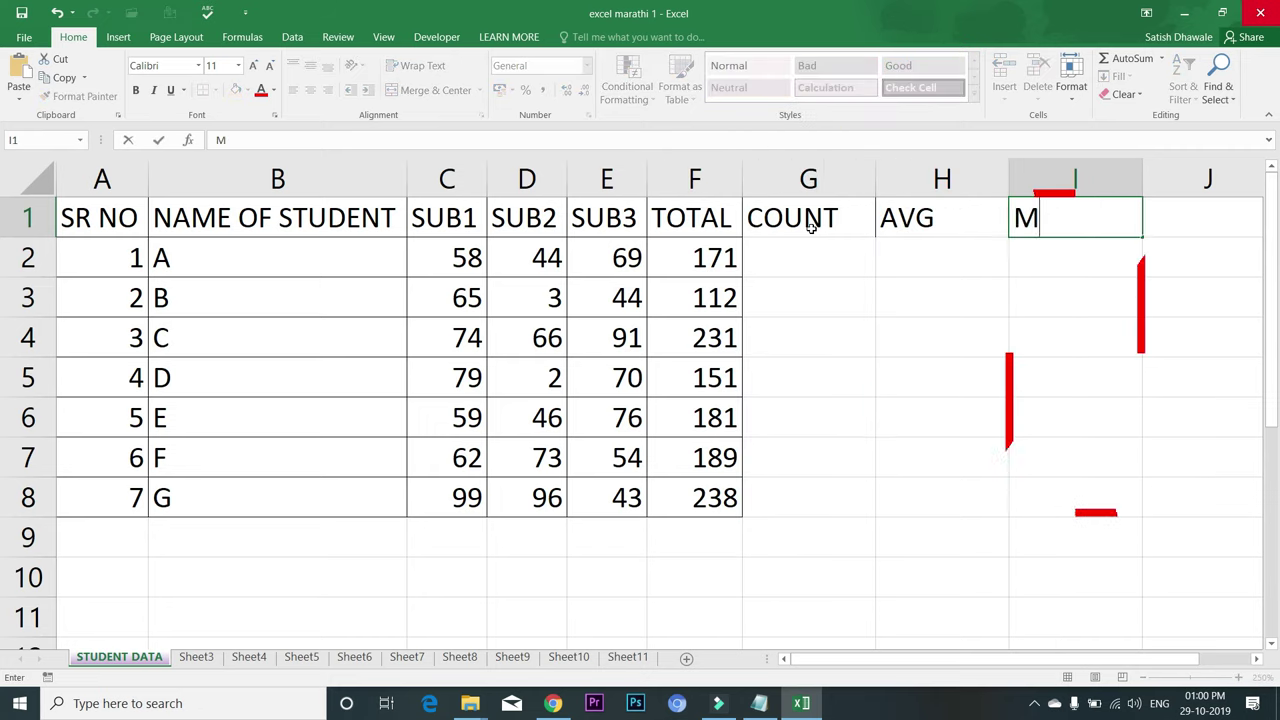
text(IN)
key(Tab)
text(MAX)
key(Return)
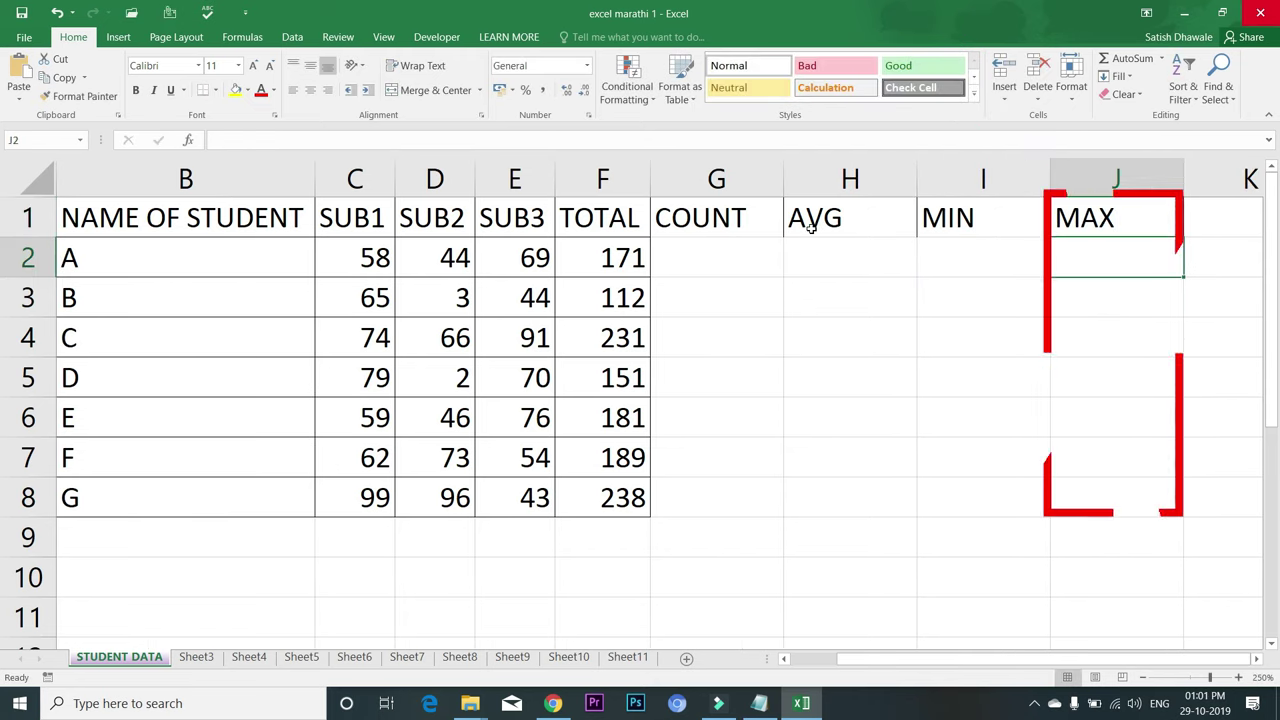
- Return to the COUNT heading and select the whole student table
key(Left)
key(Left)
key(Left)
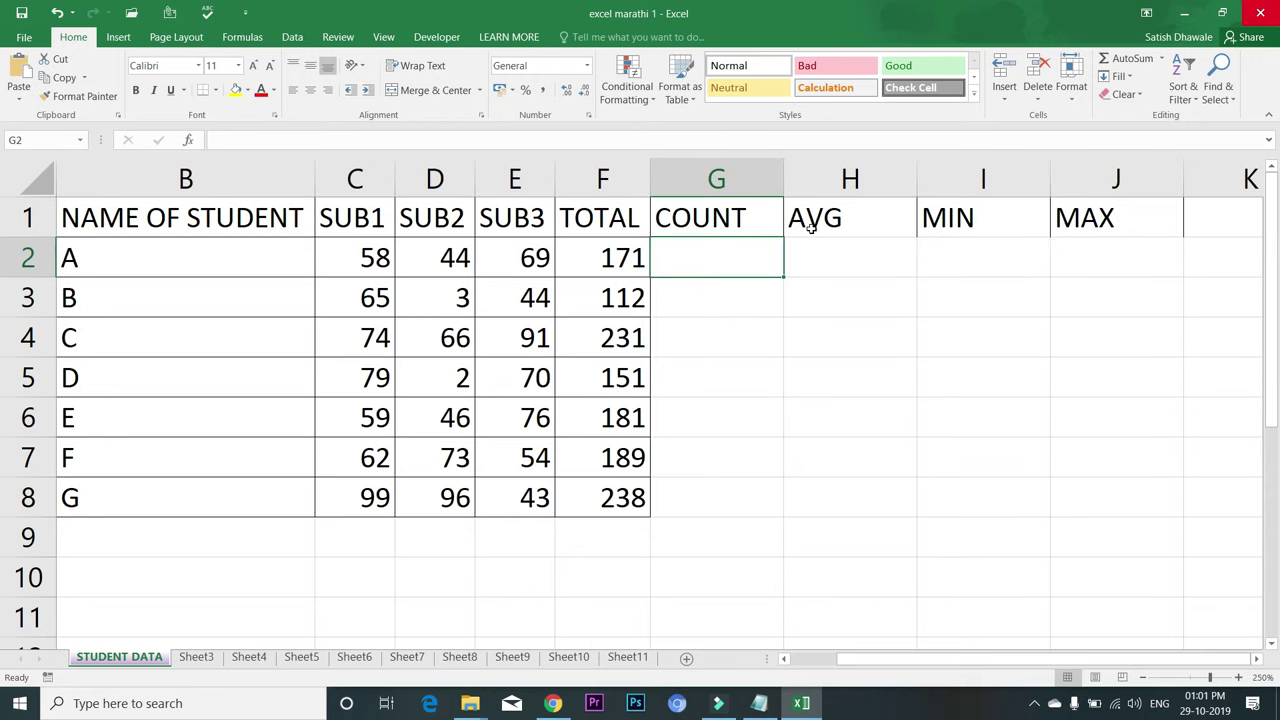
key(Up)
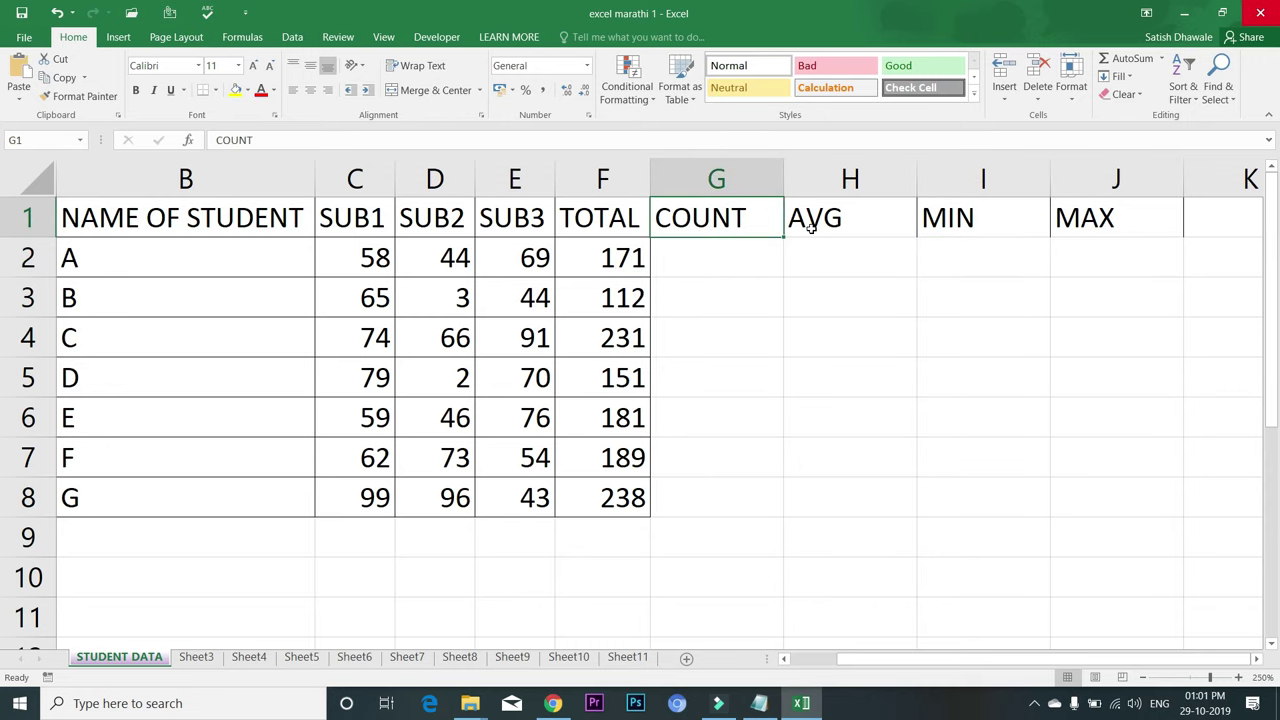
key(ctrl+a)
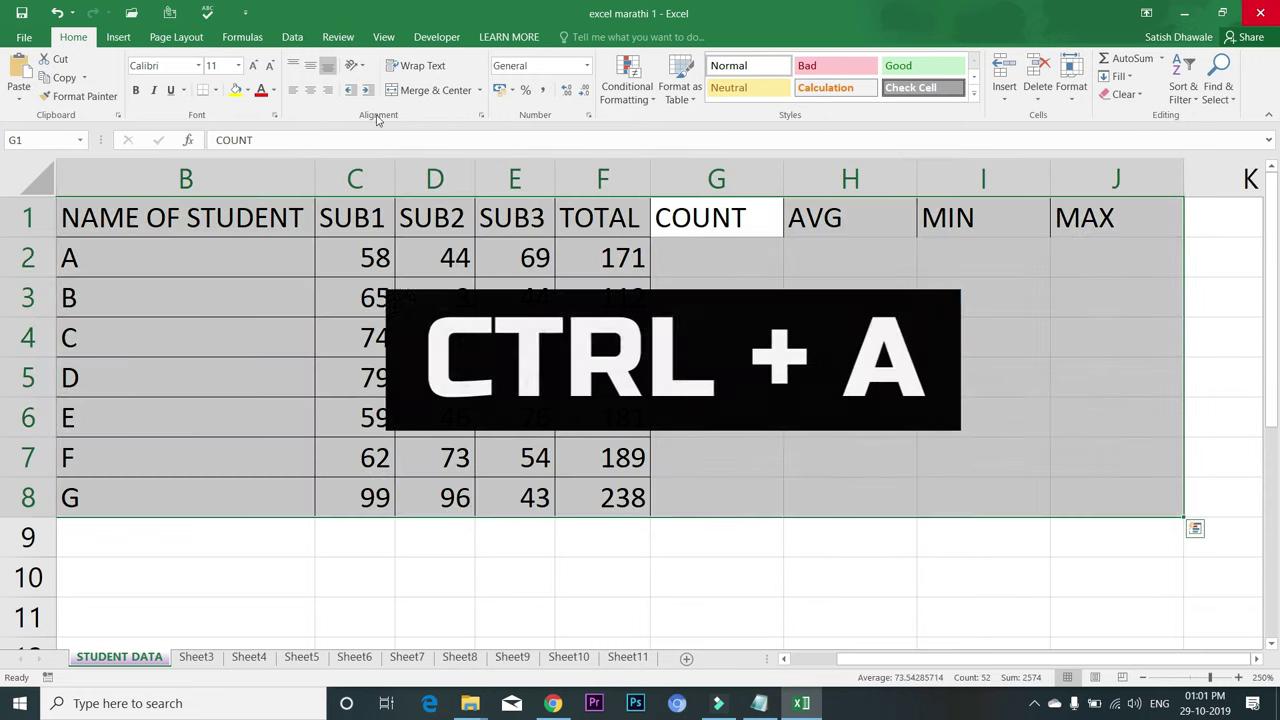
- Apply All Borders to the selected student table, including columns COUNT to MAX
click(215, 90)
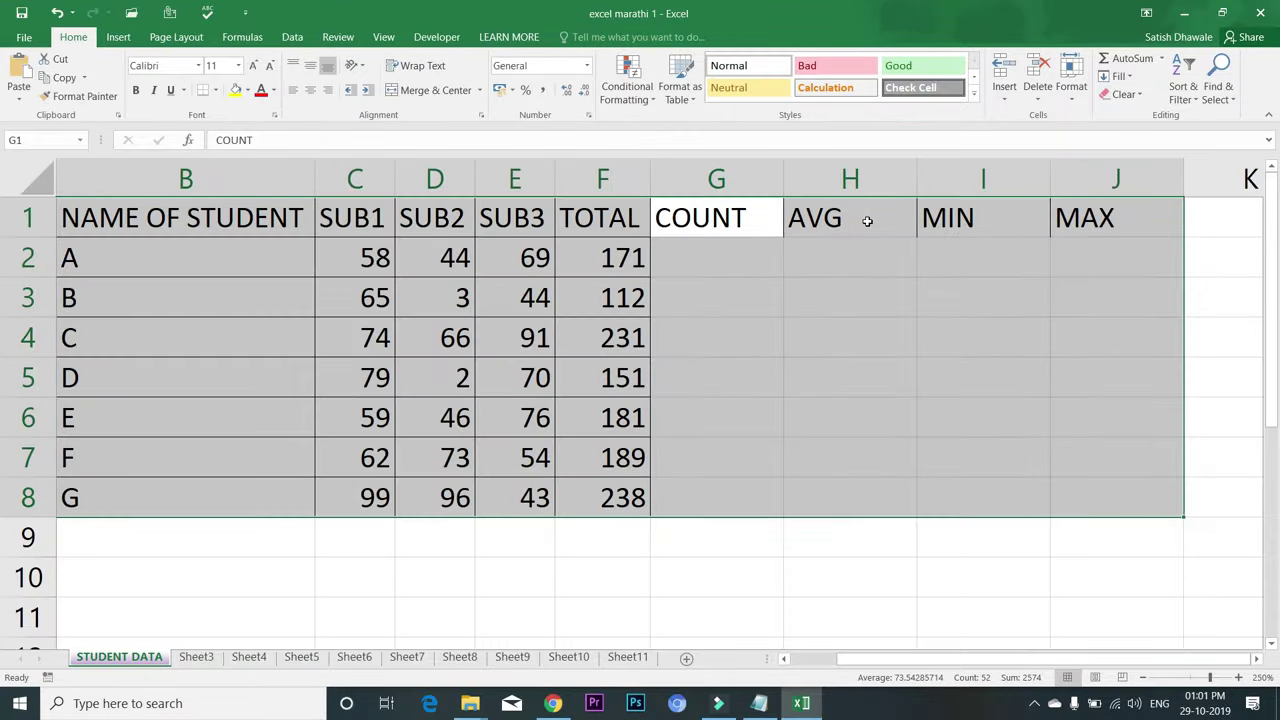
key(alt)
key(h)
key(b)
key(a)
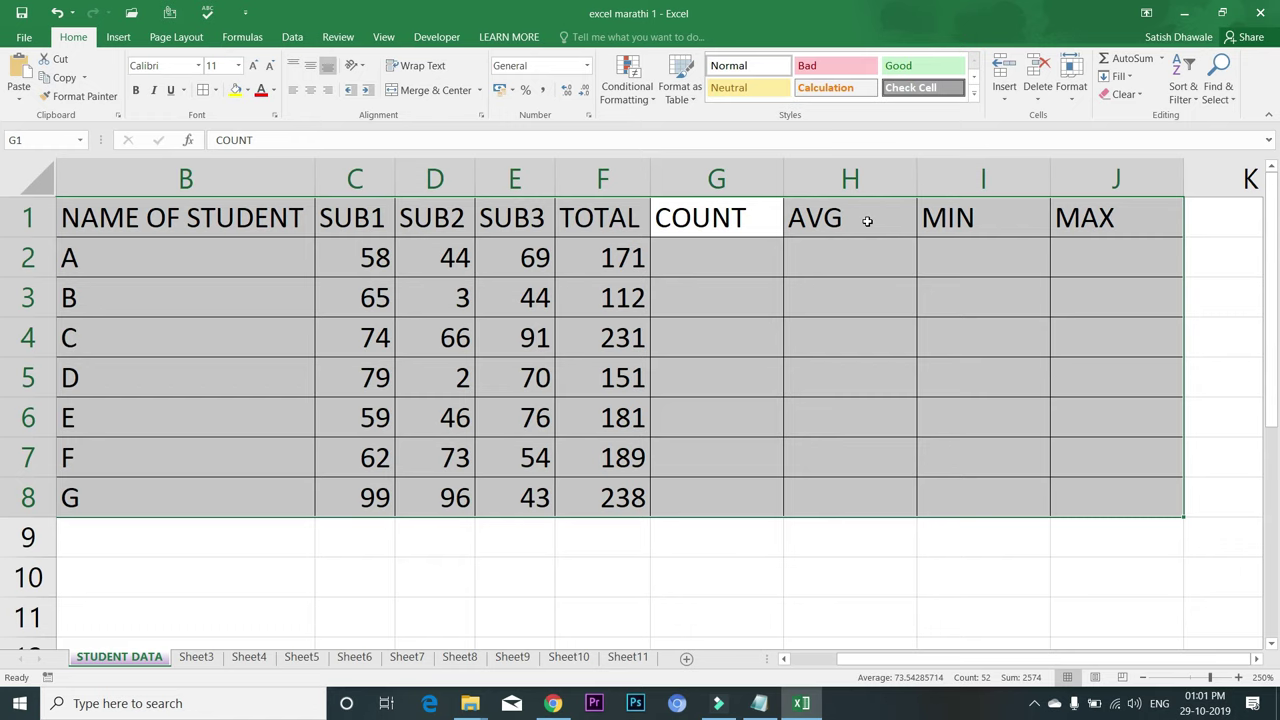
key(alt)
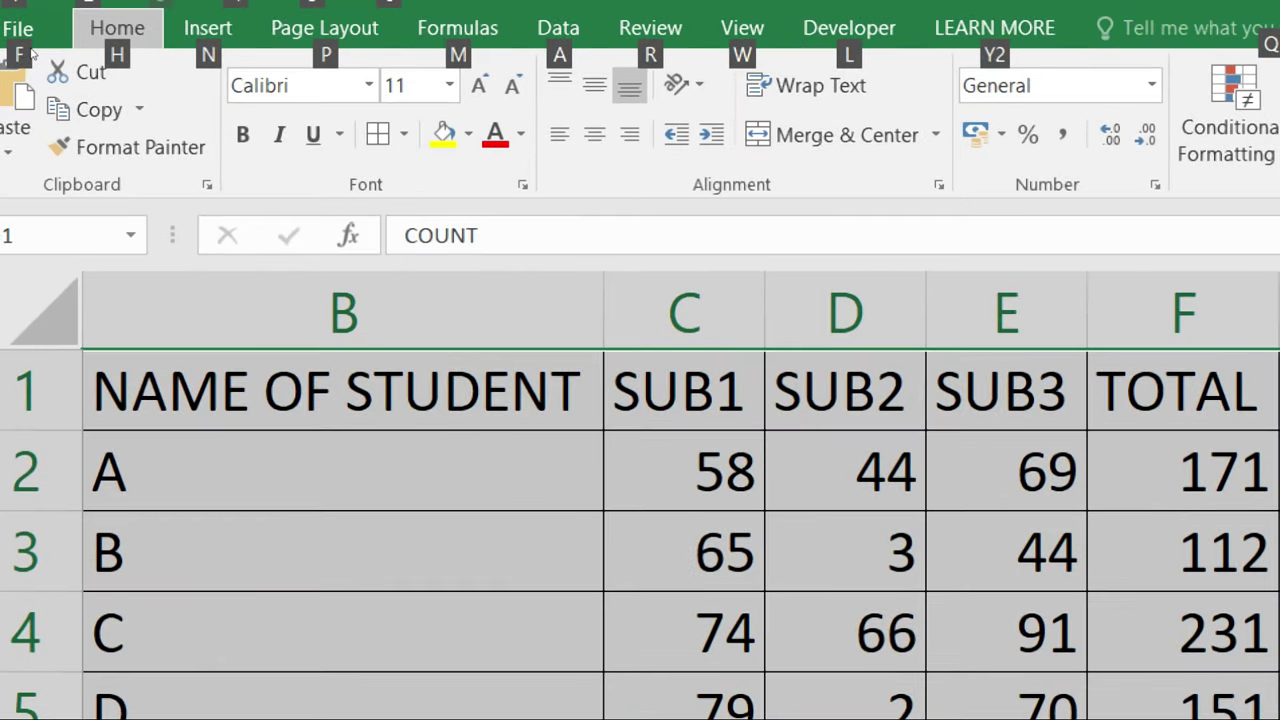
key(h)
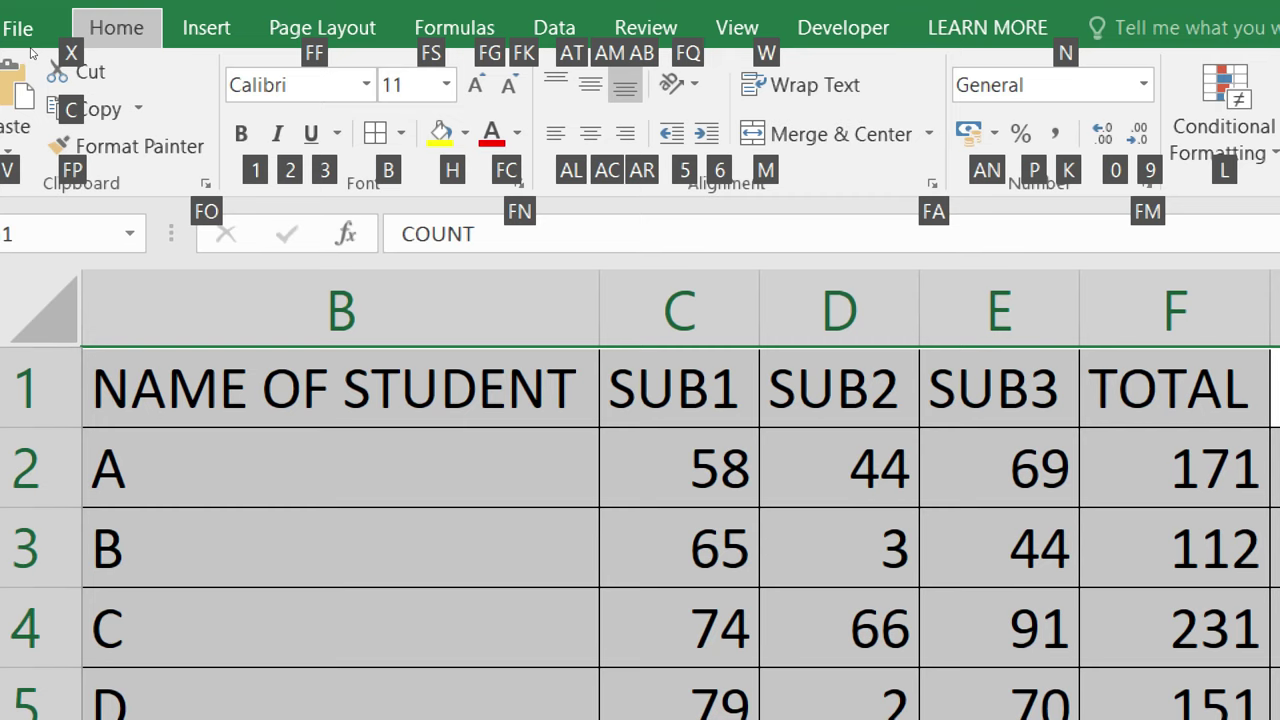
key(b)
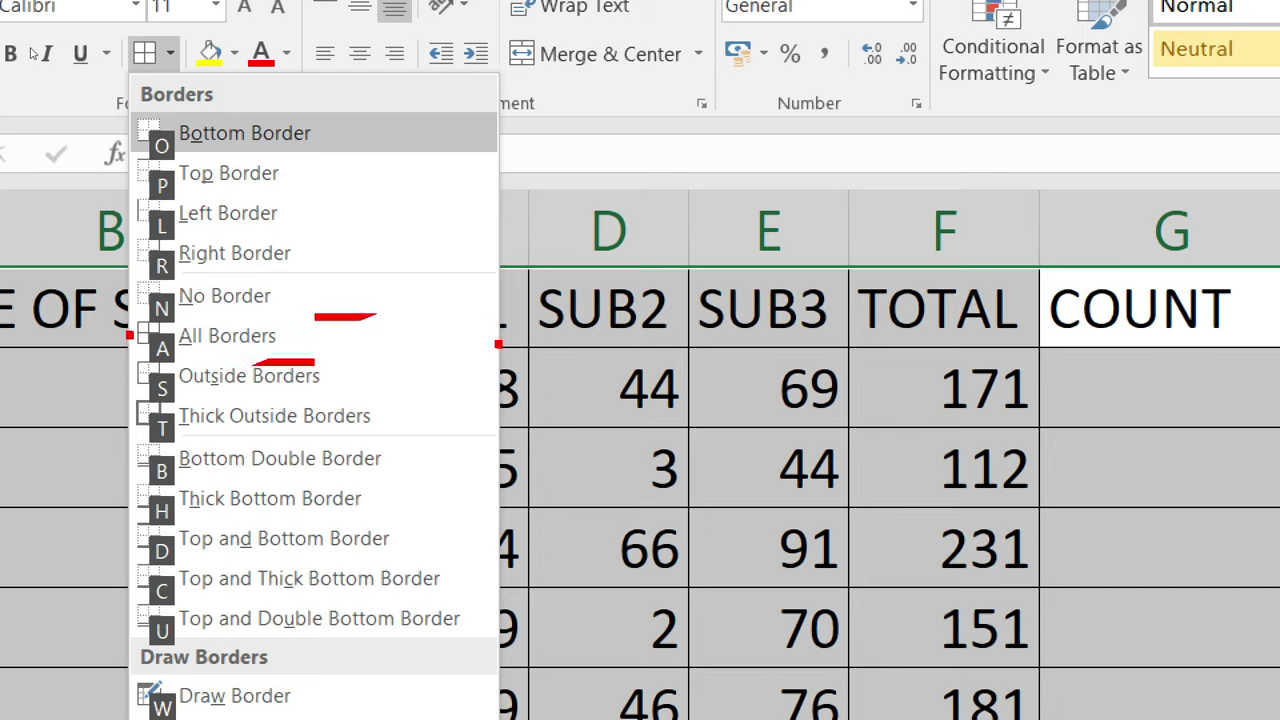
key(a)
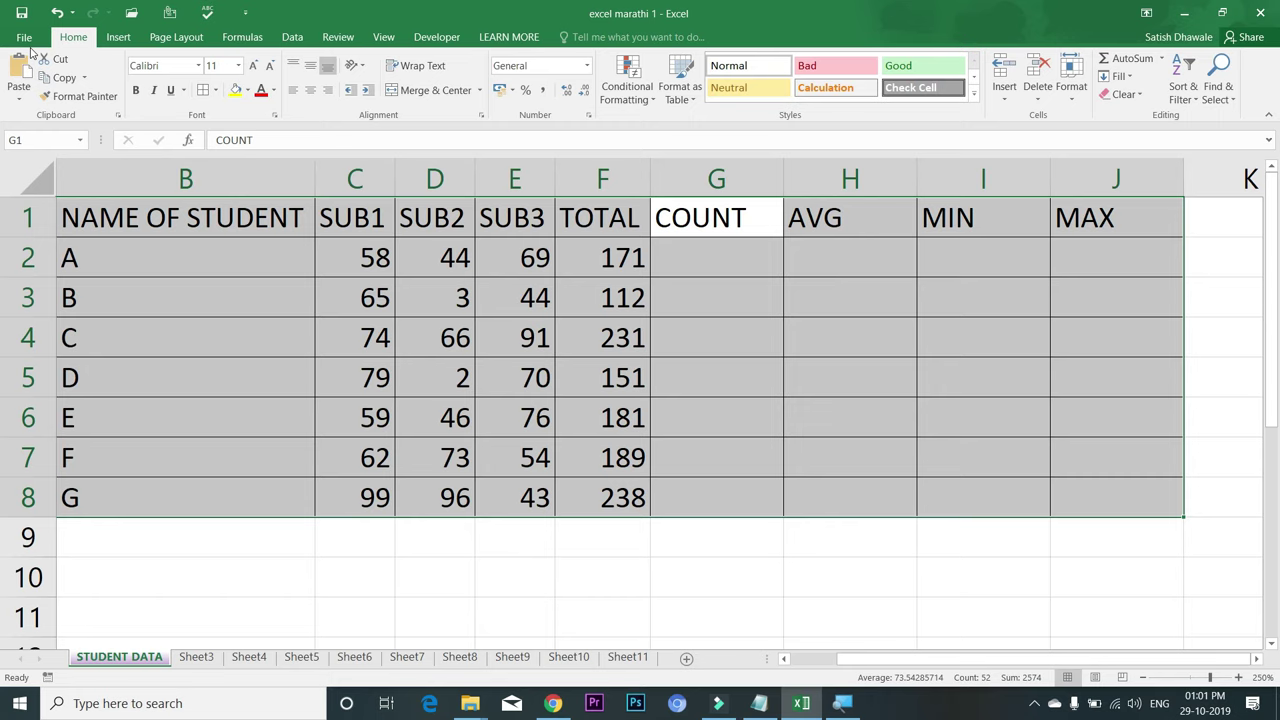
- Deselect the table and move to G2, the first COUNT cell
key(Right)
key(Down)
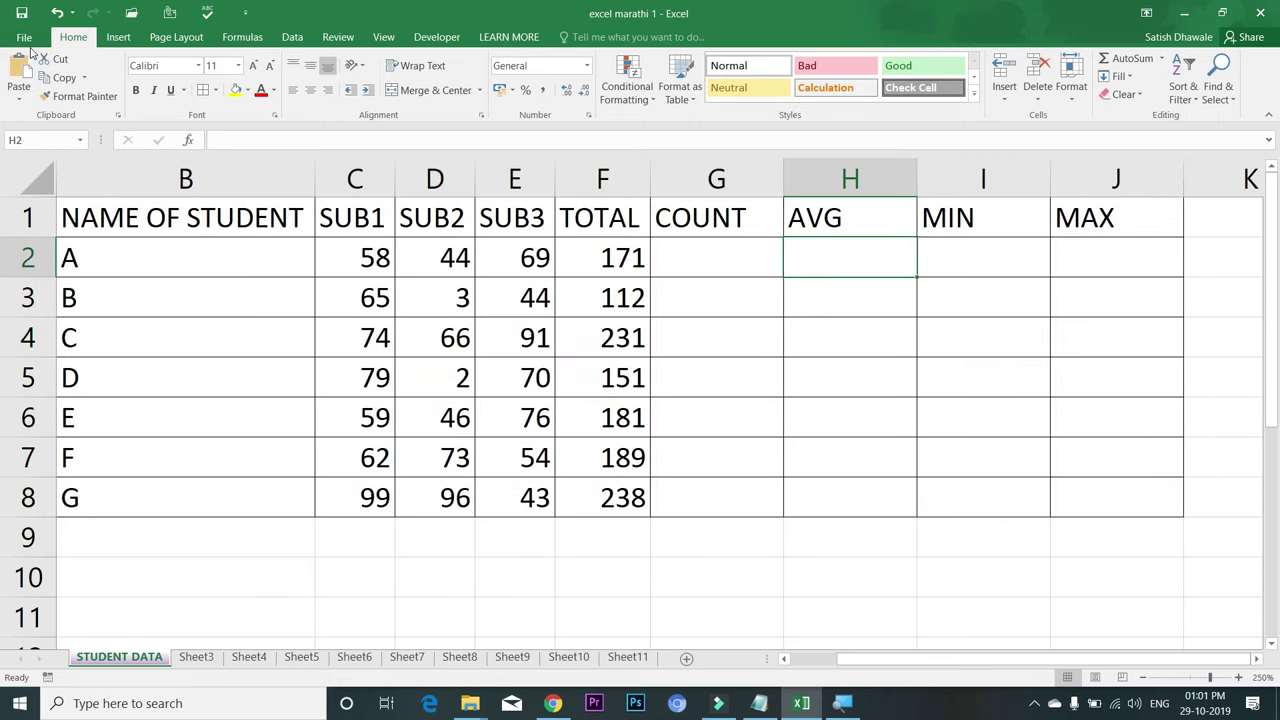
key(Left)
key(Left)
key(Right)
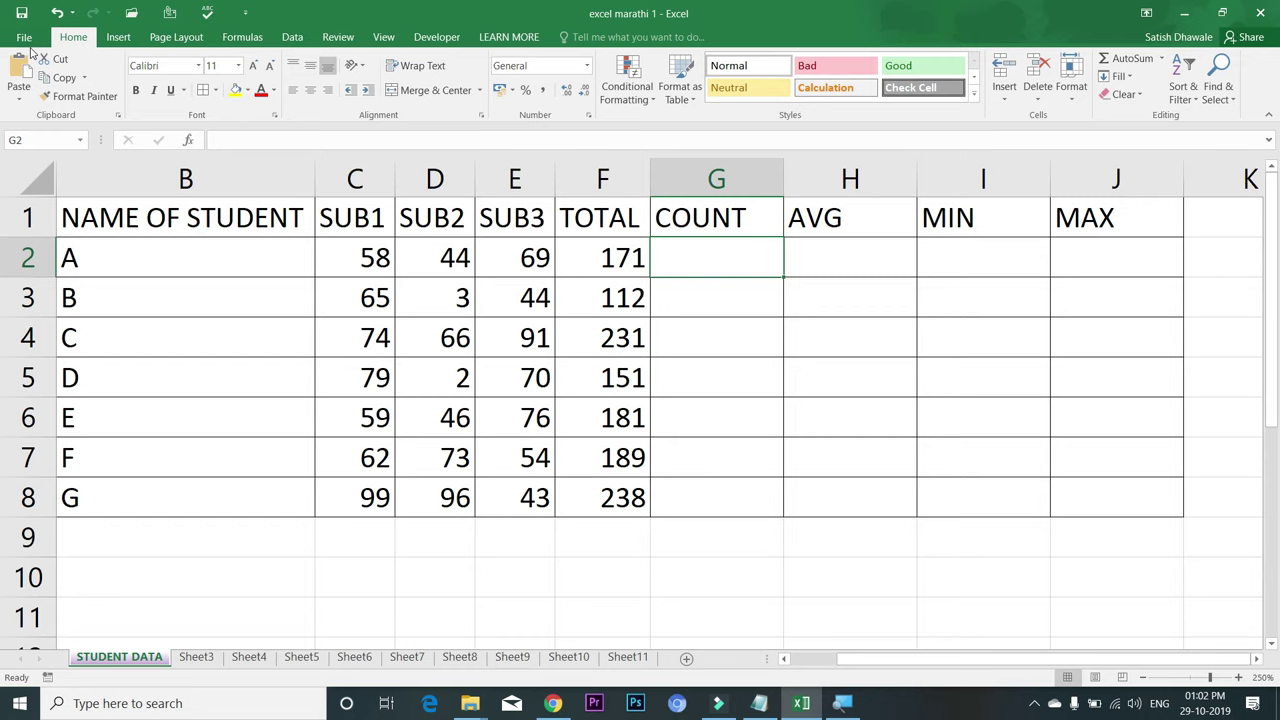
text(=COUN)
key(Tab)
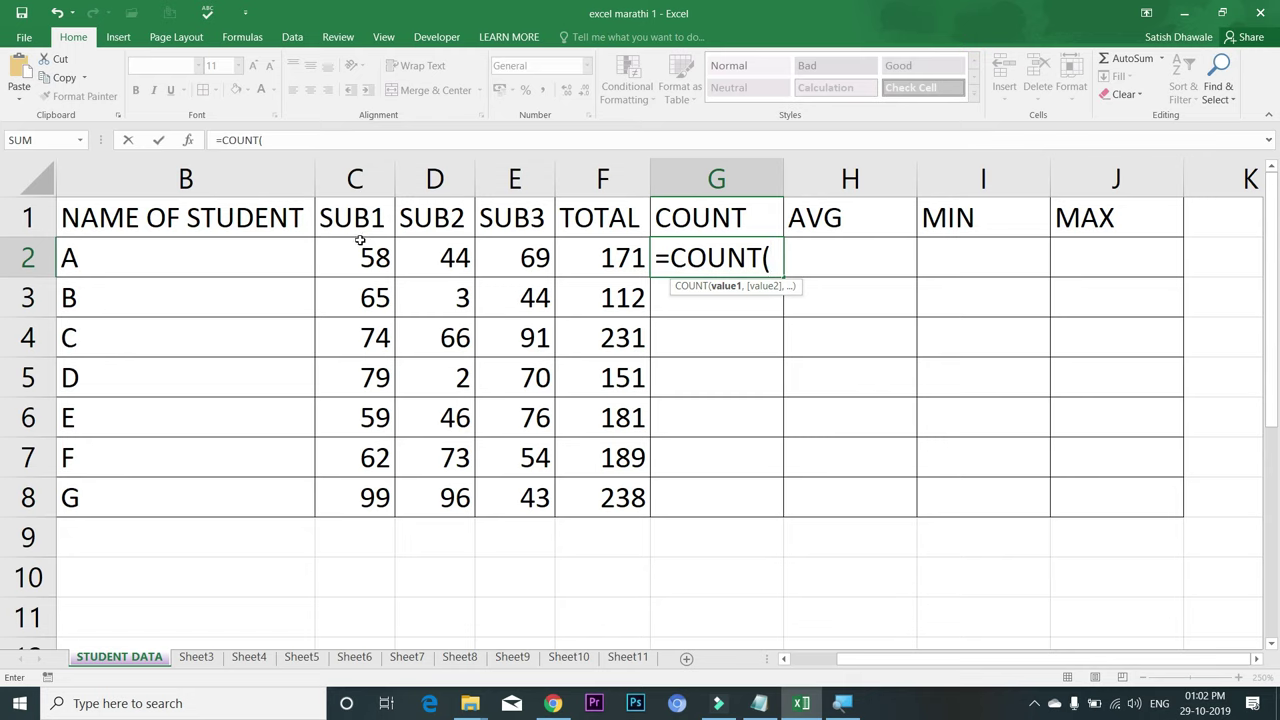
drag(358, 260, 520, 260)
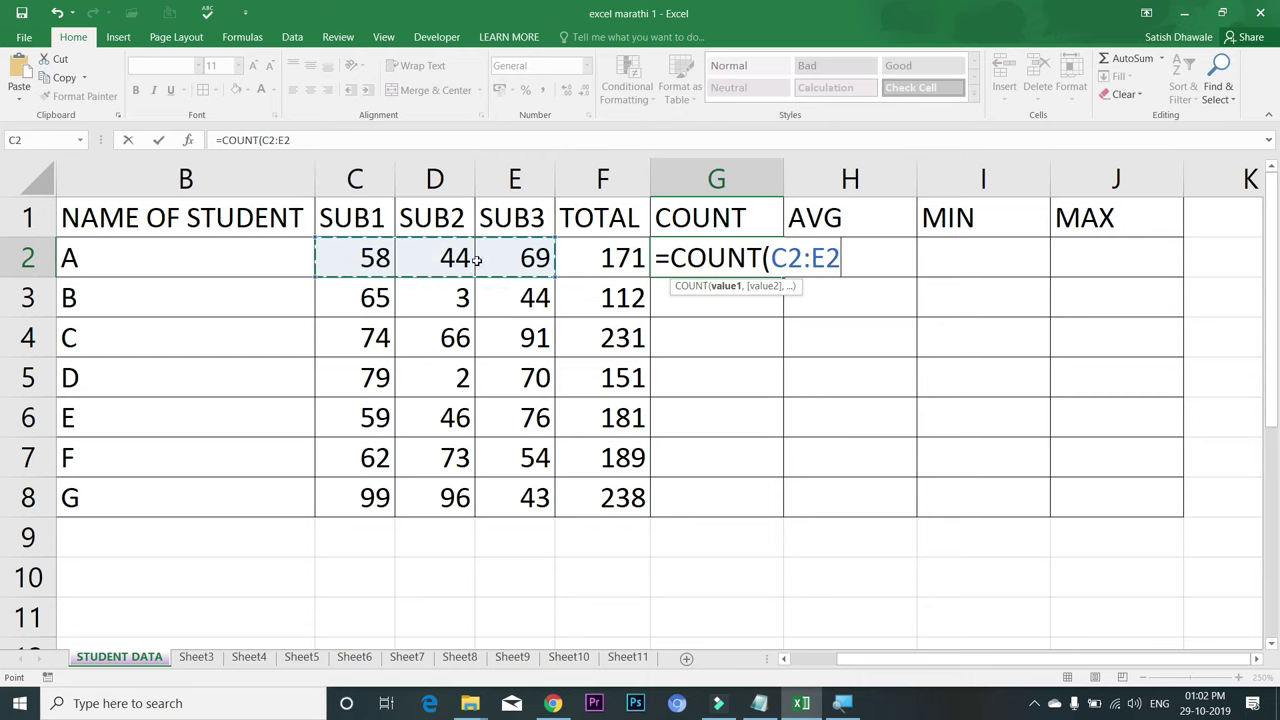
key(Return)
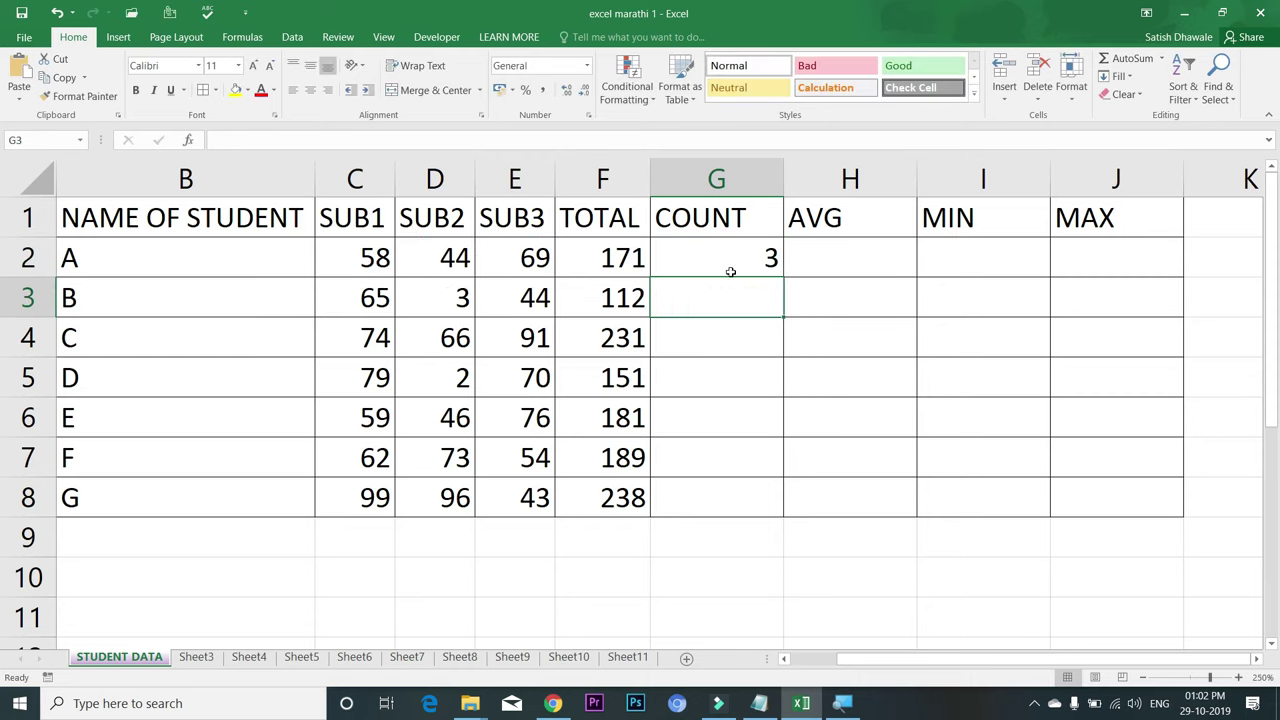
click(758, 258)
double_click(785, 277)
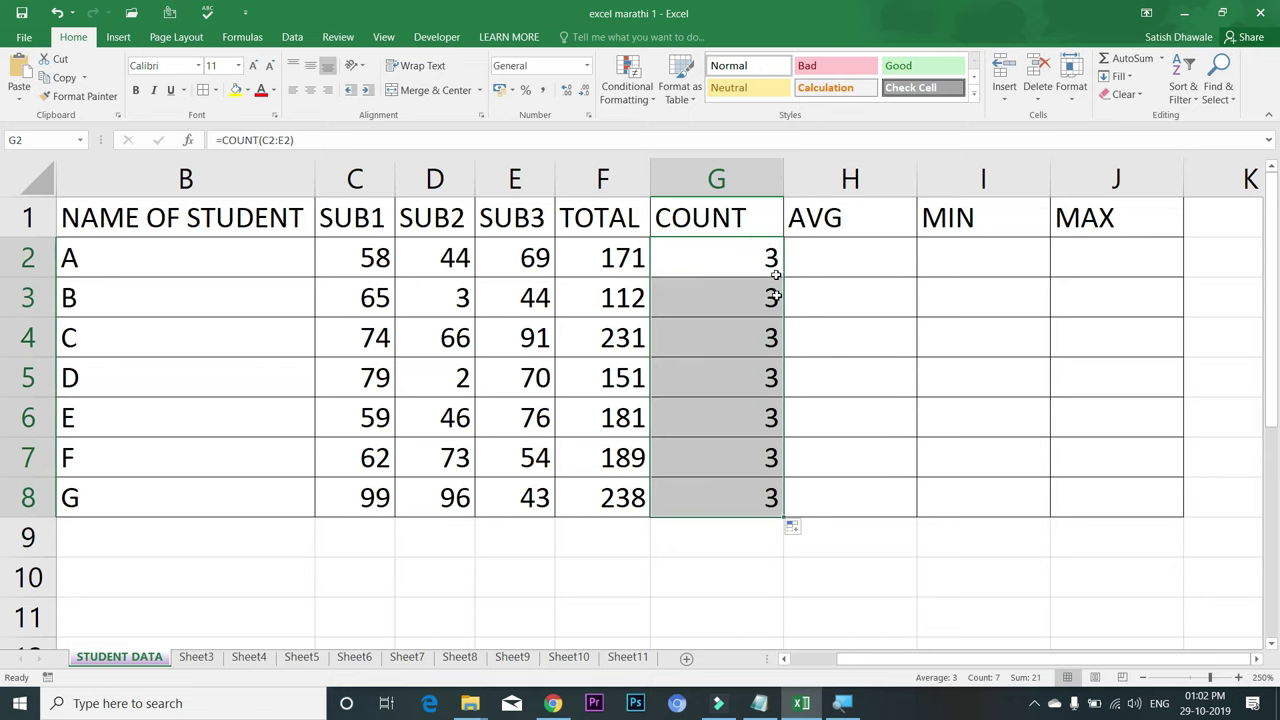
key(Delete)
click(750, 256)
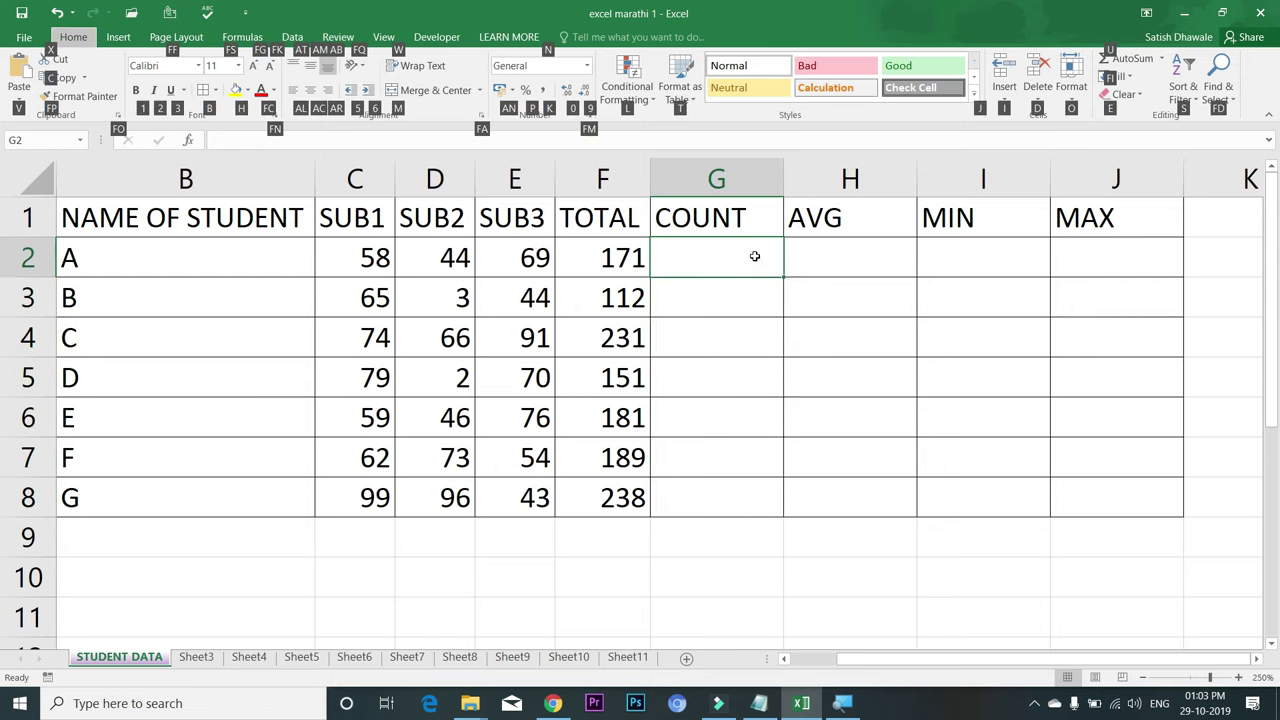
- Insert a Count Numbers formula in G2 over C2:E2, giving 3
key(alt+h)
key(u)
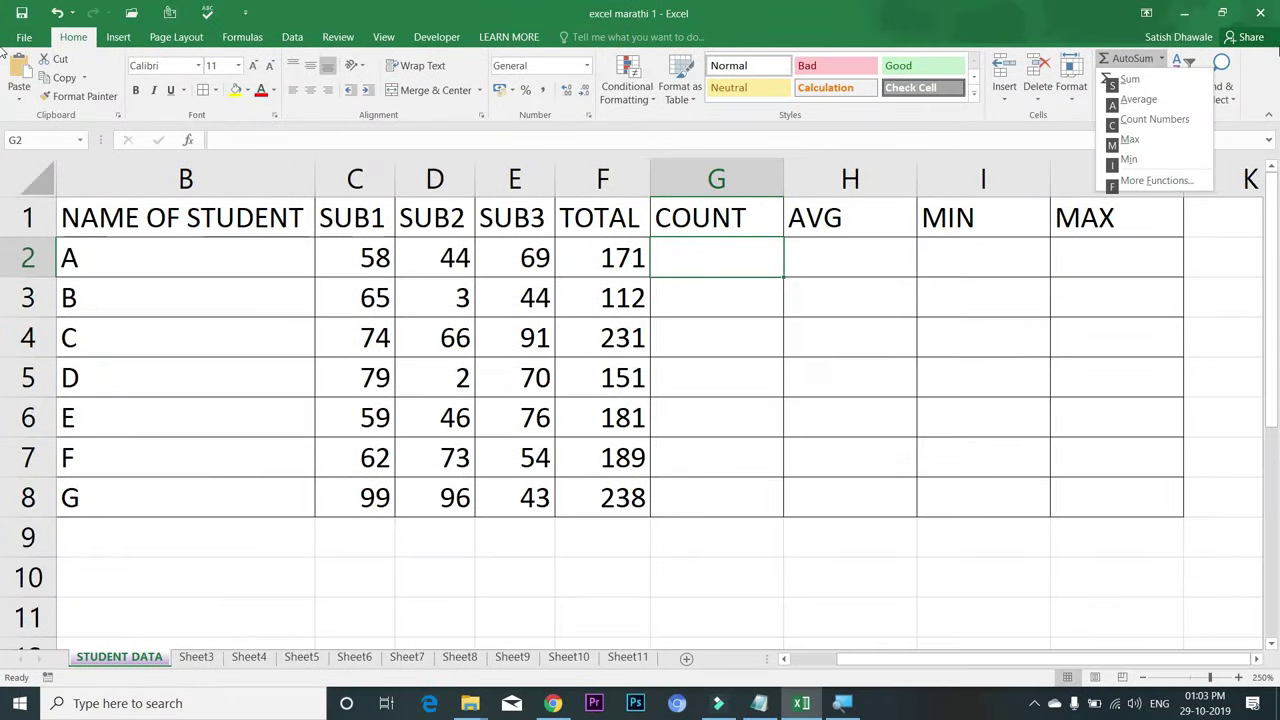
key(c)
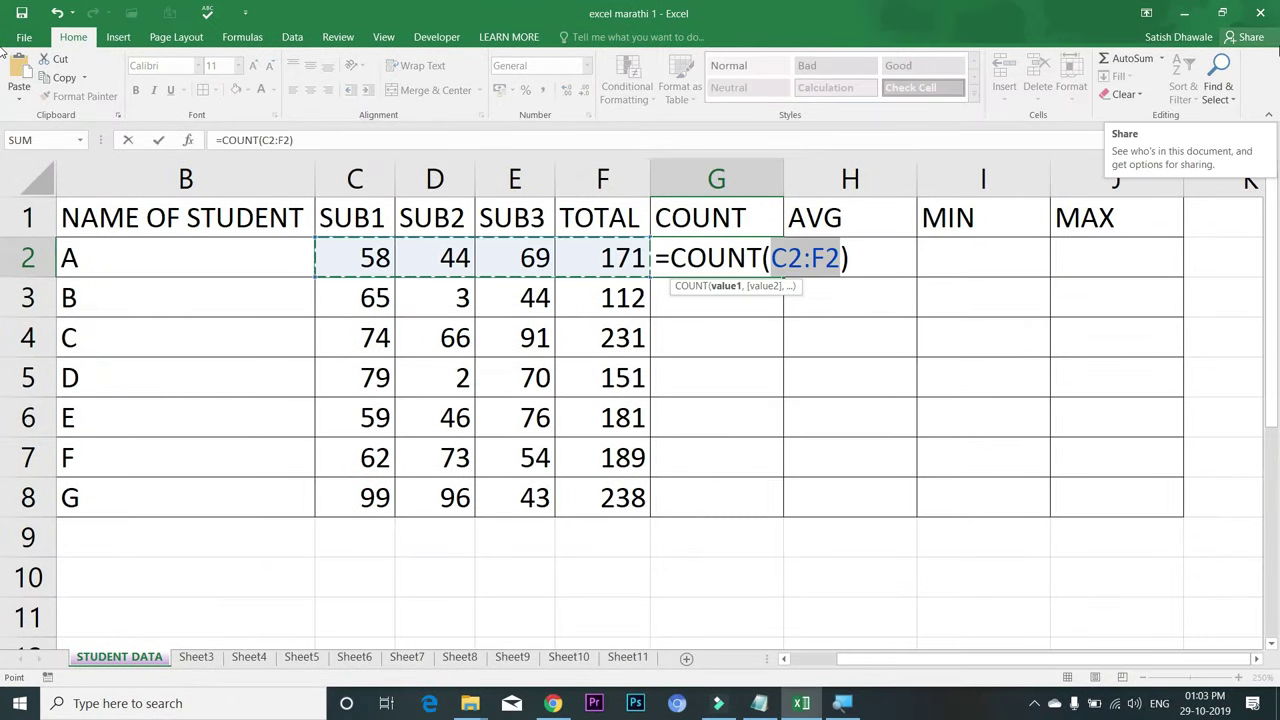
drag(355, 258, 620, 258)
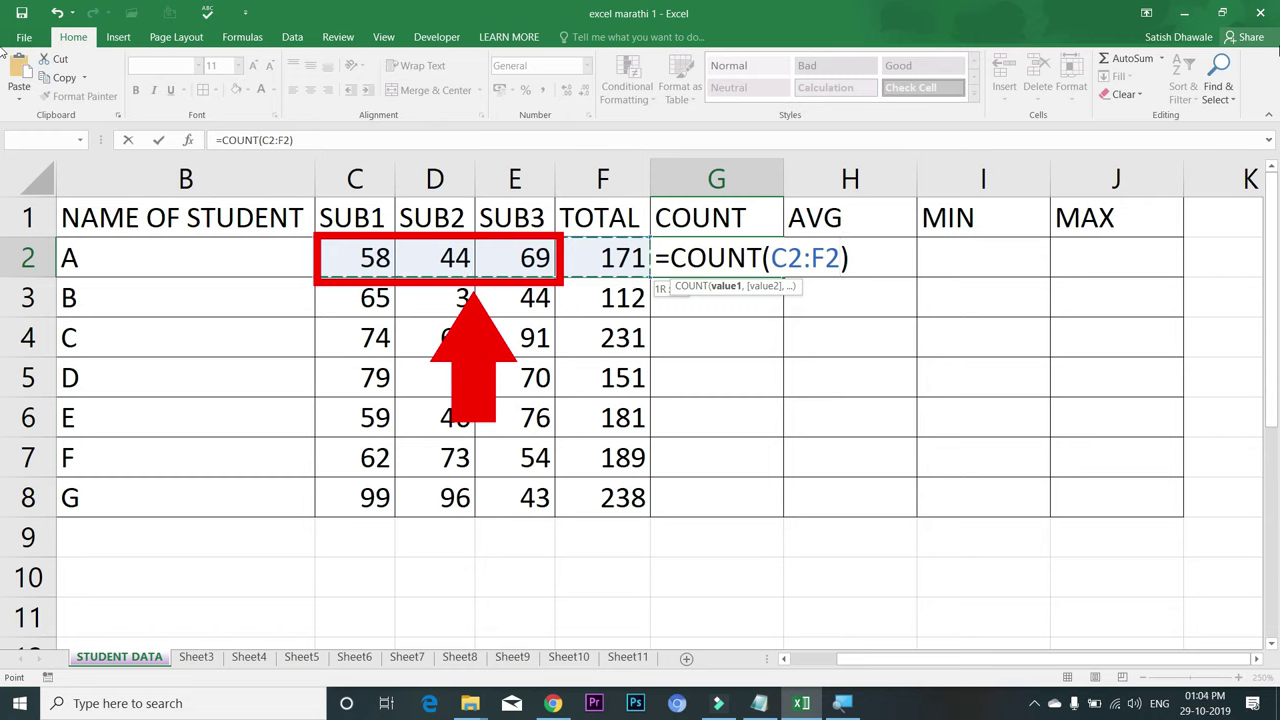
key(shift+Left)
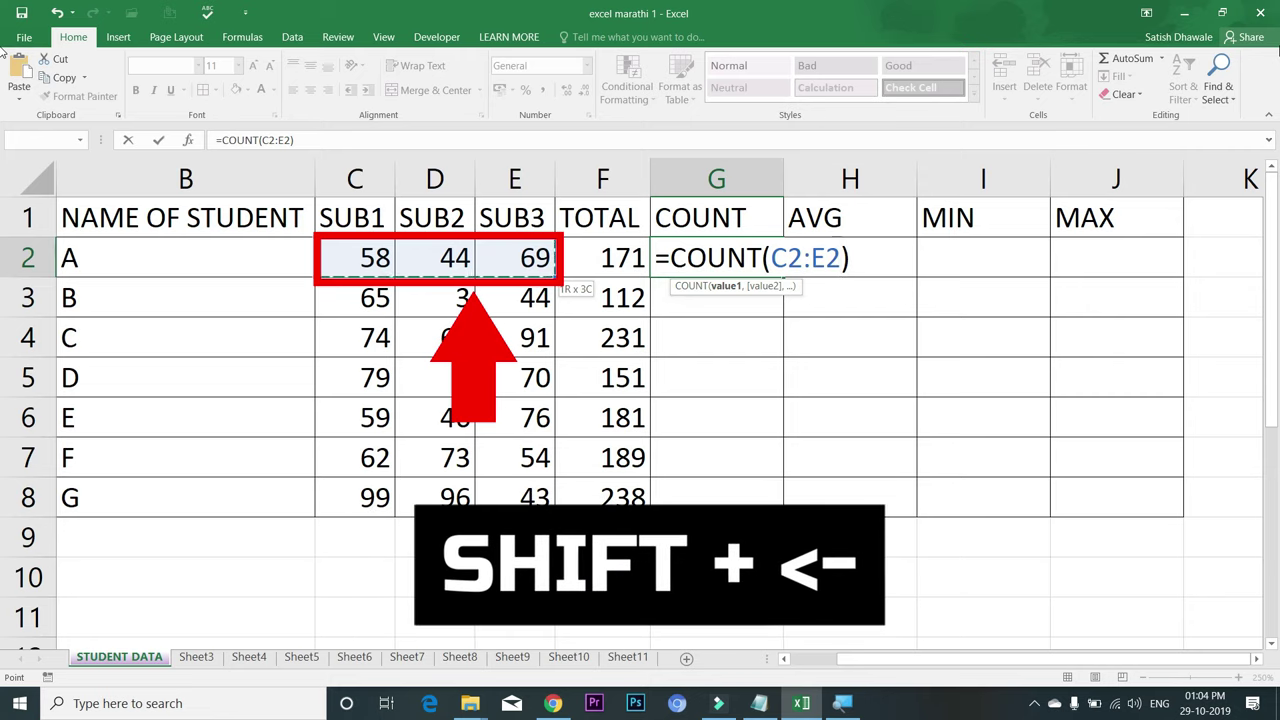
key(Return)
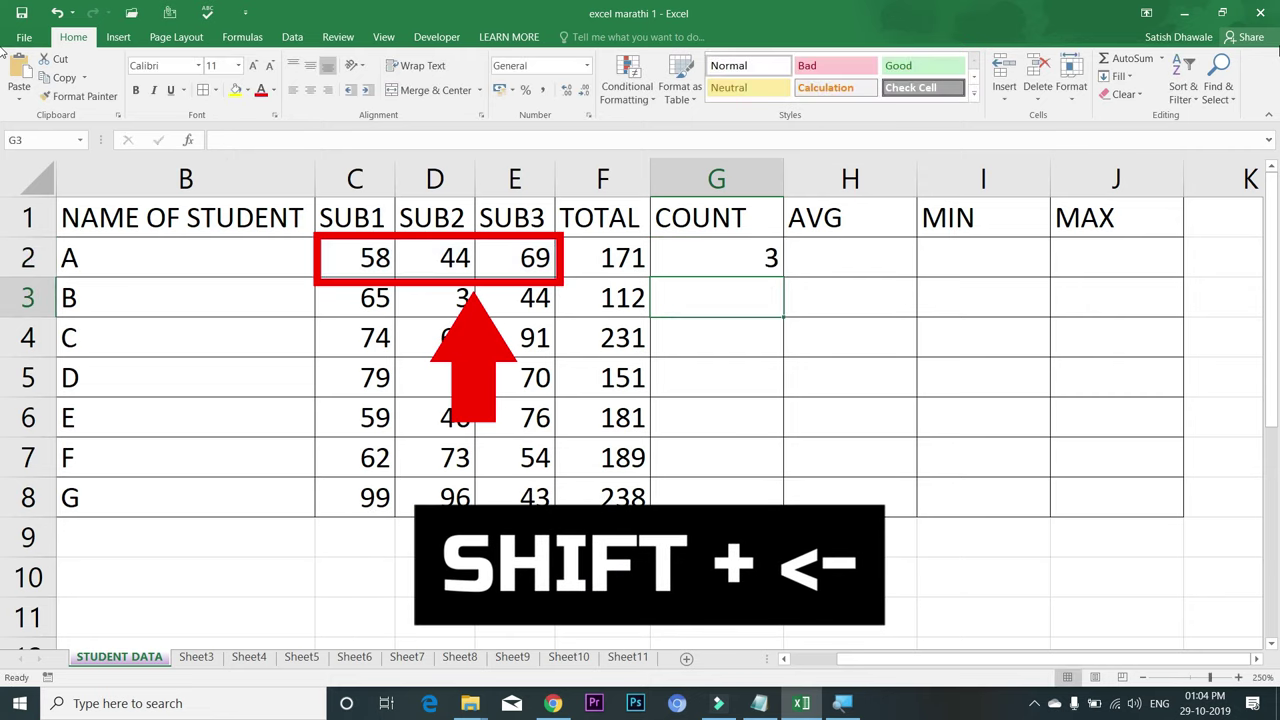
key(Up)
key(Right)
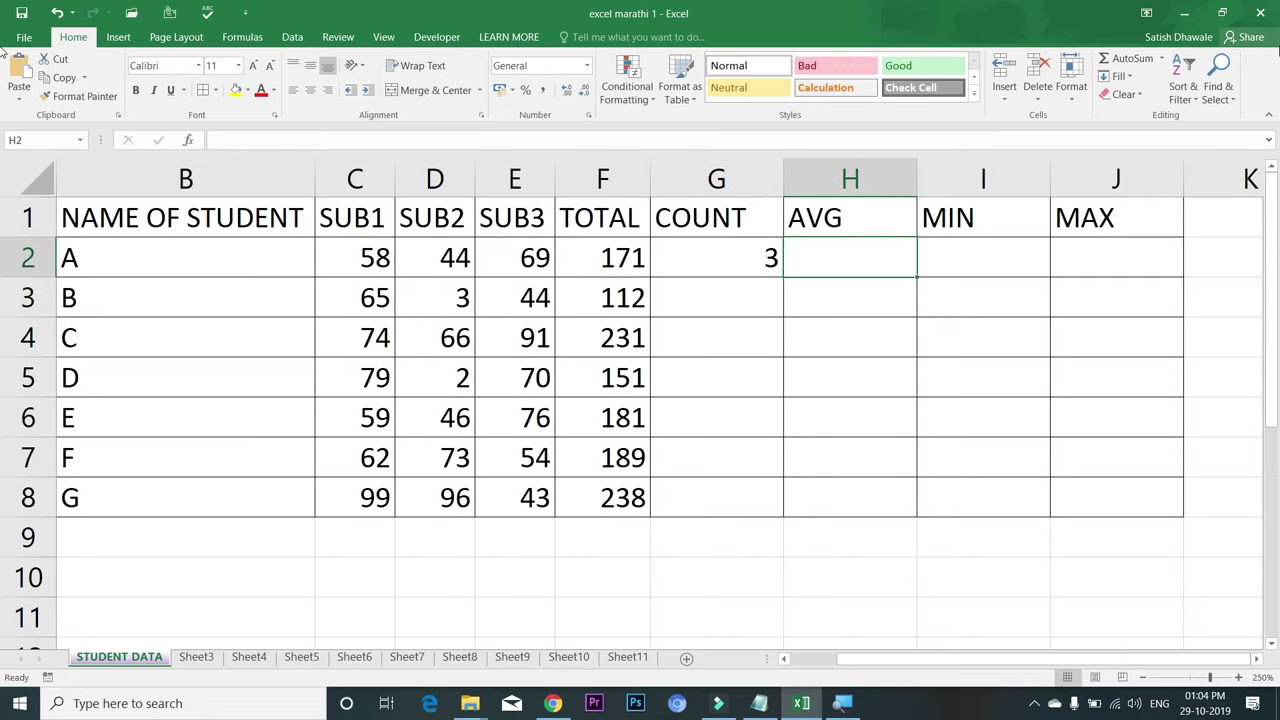
- Enter =AVERAGE(C2:E2) in H2 for student A's three subject marks
text(=AV)
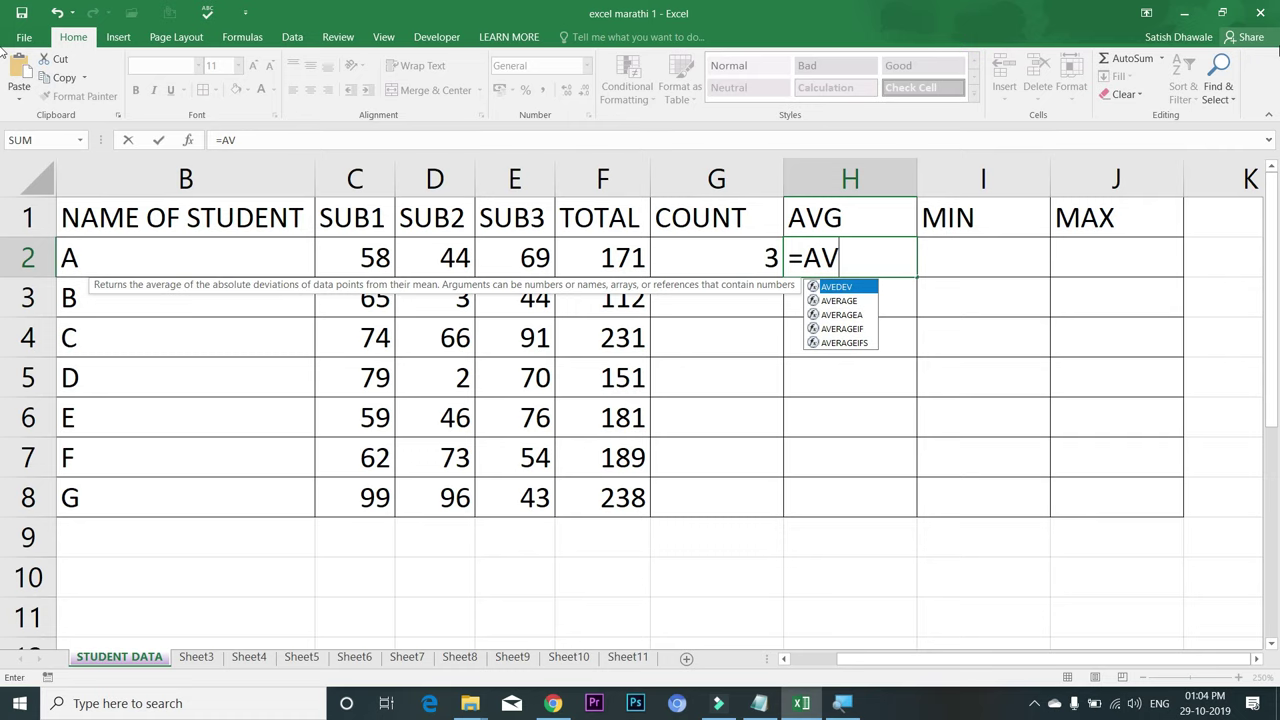
key(Down)
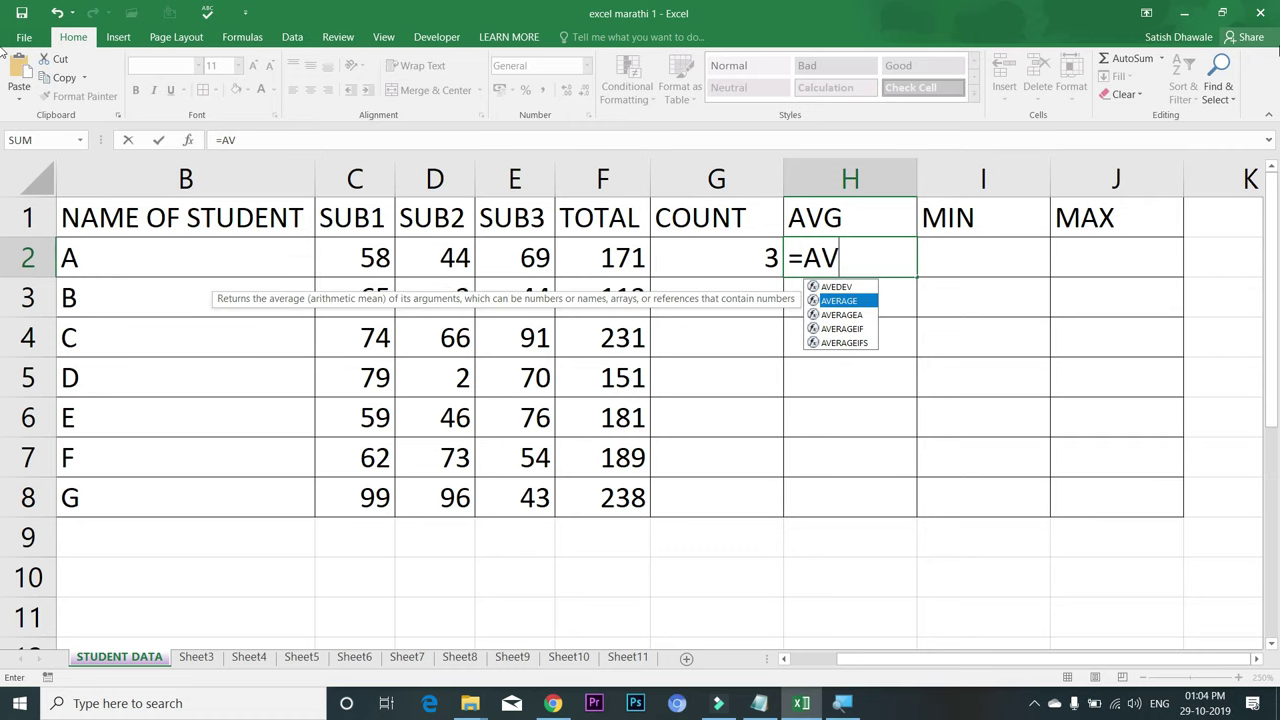
key(Tab)
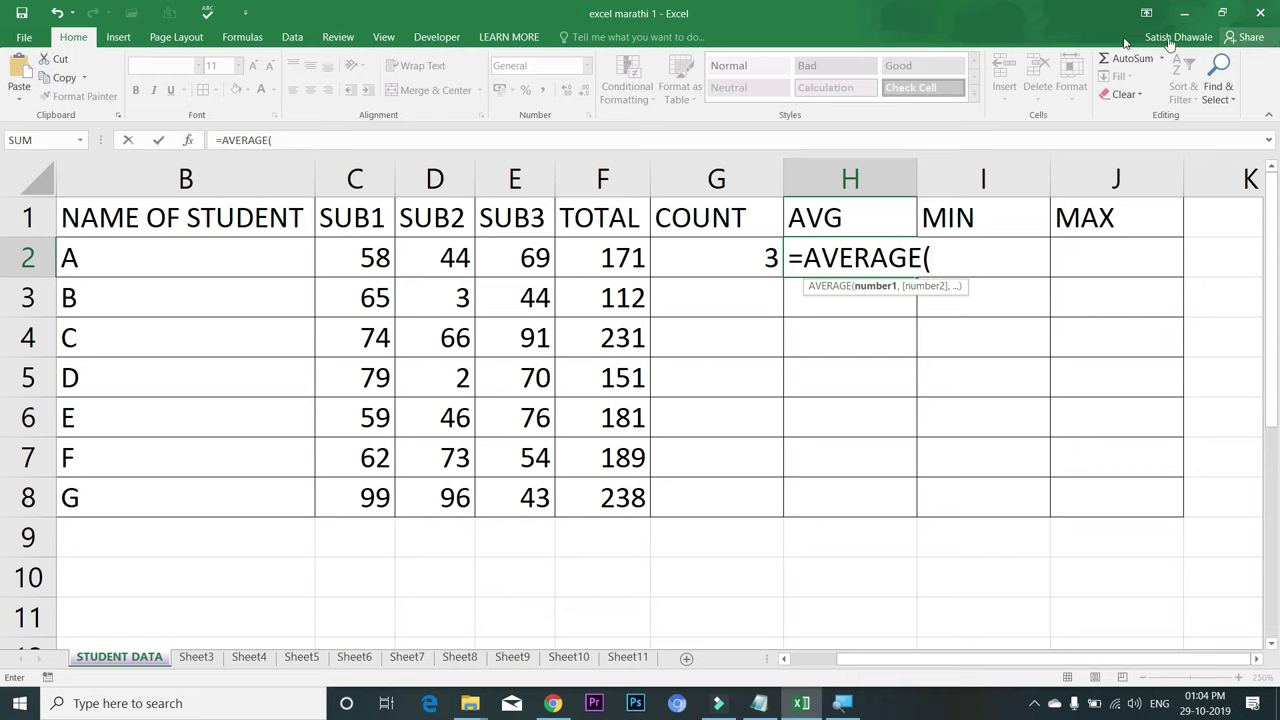
drag(370, 258, 545, 262)
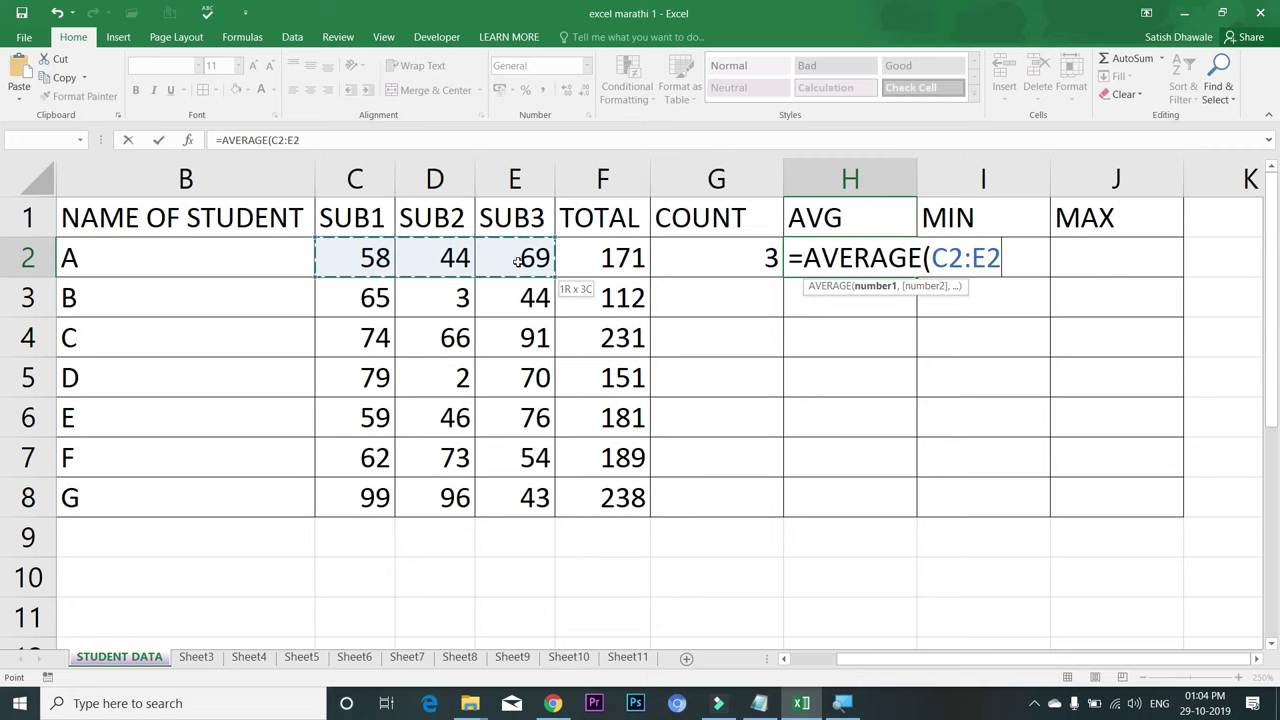
key(Return)
click(888, 262)
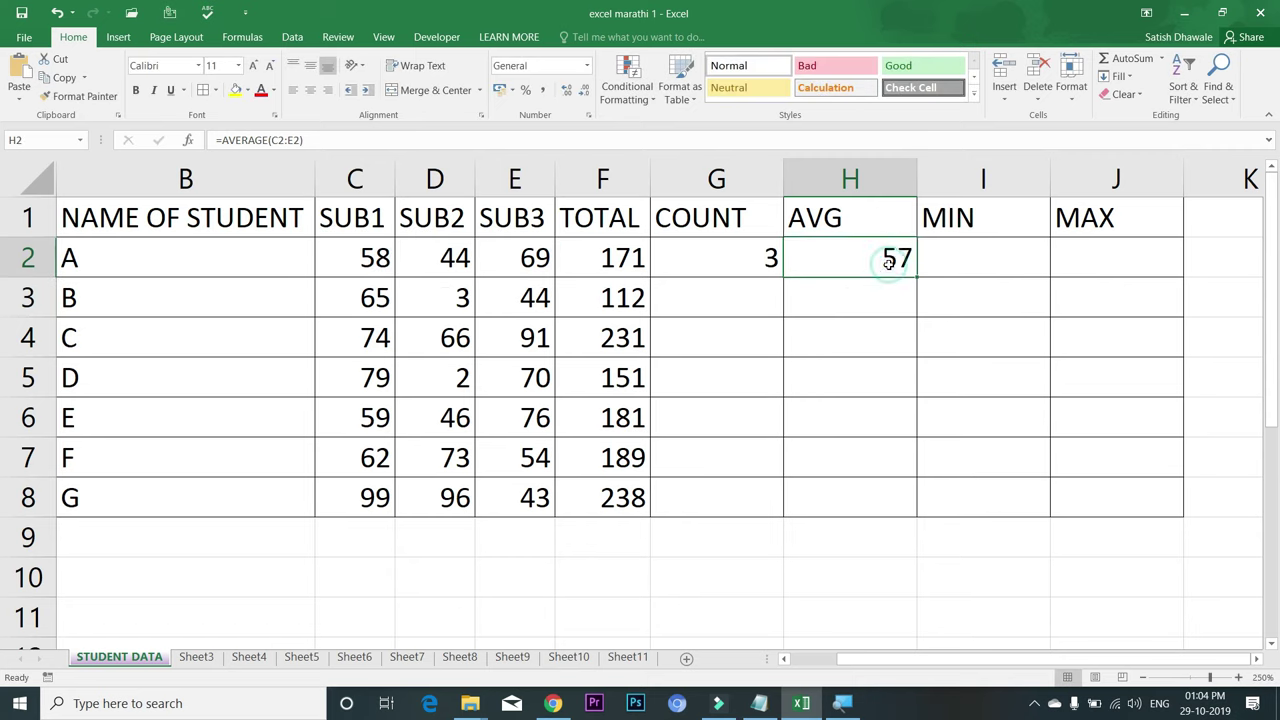
- Show H2's average with two decimals as 57.00 and fill it down to row 8
click(567, 94)
click(567, 94)
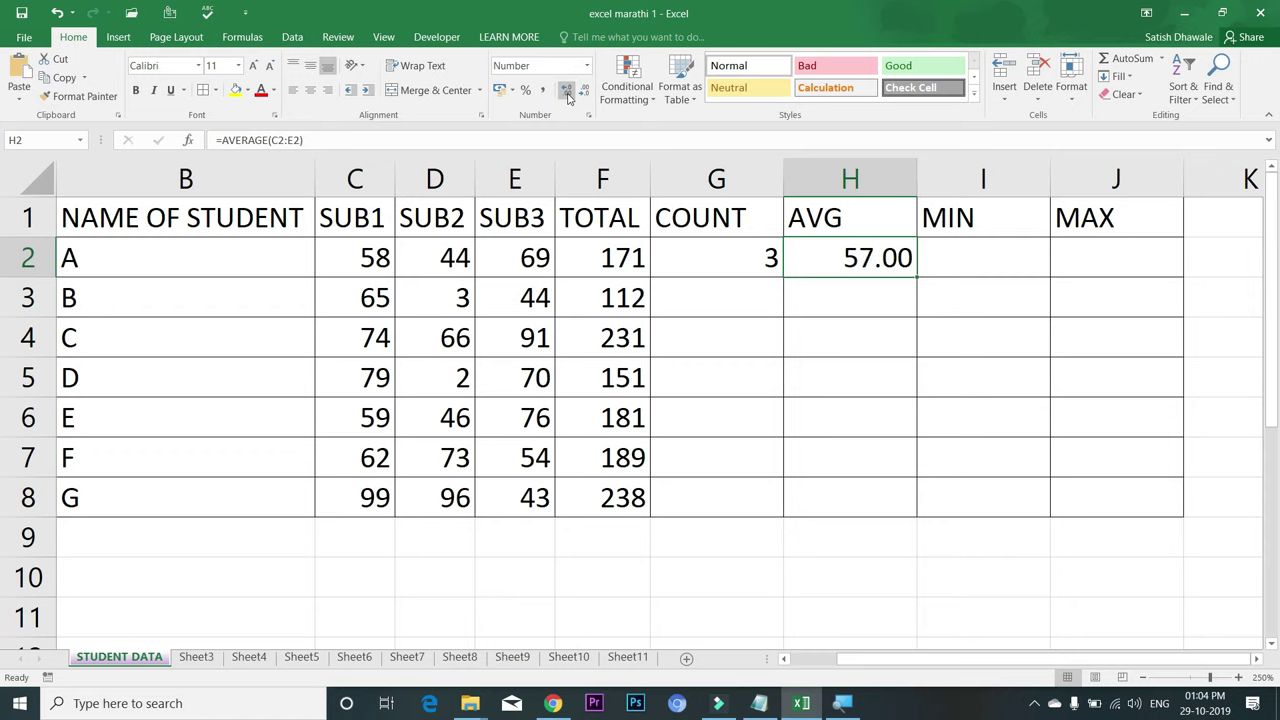
click(588, 94)
click(588, 94)
click(564, 92)
click(564, 92)
double_click(917, 276)
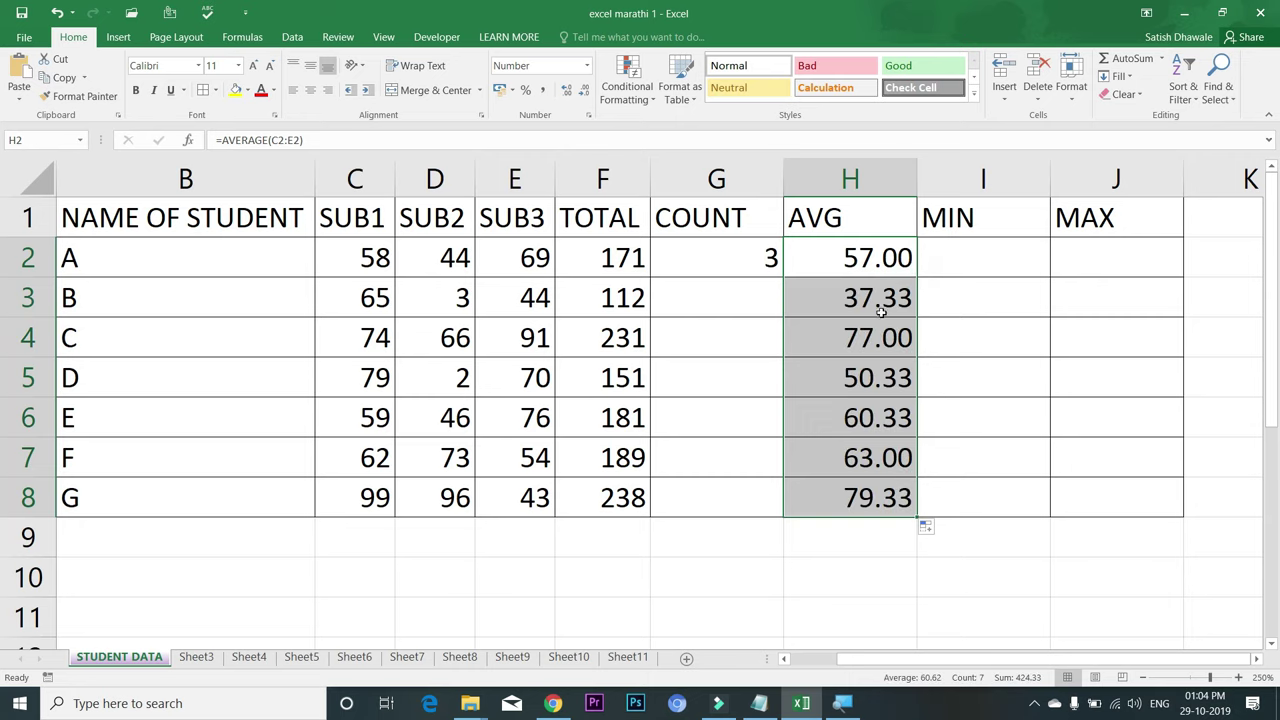
- Undo the fill and formatting, then refill the averages down with two decimals
key(ctrl+z)
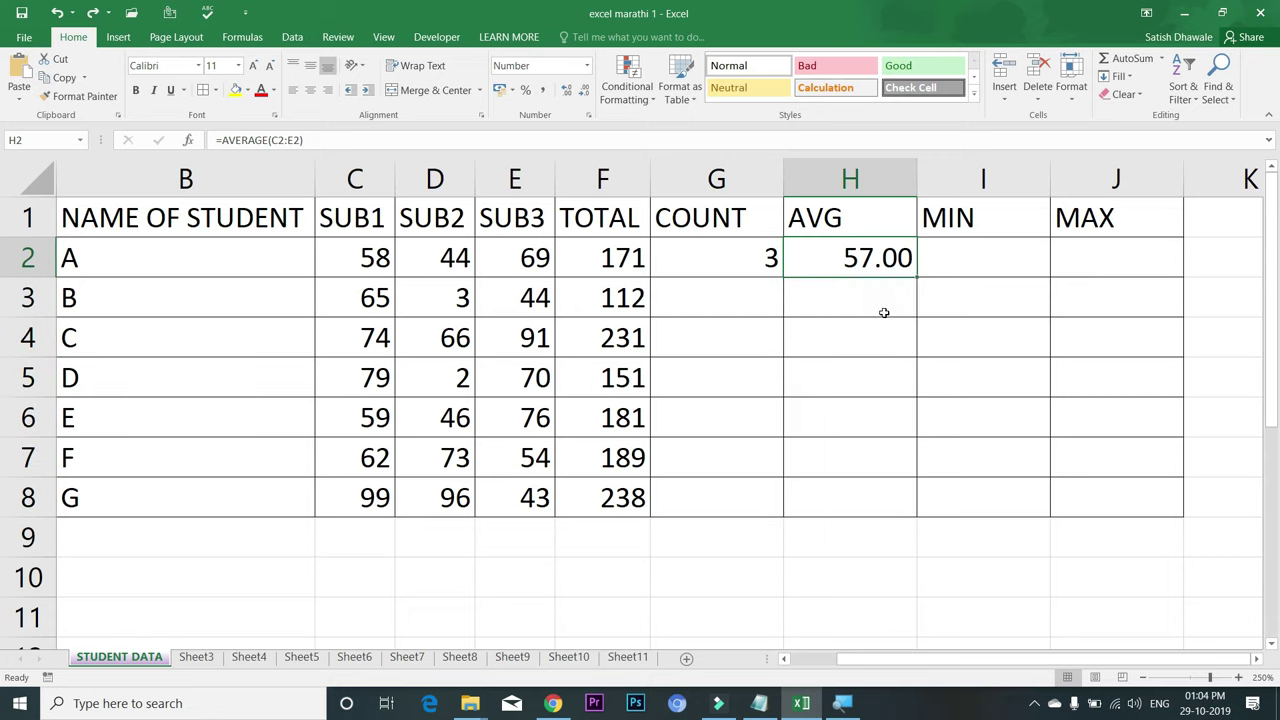
key(ctrl+z)
key(ctrl+z)
double_click(917, 277)
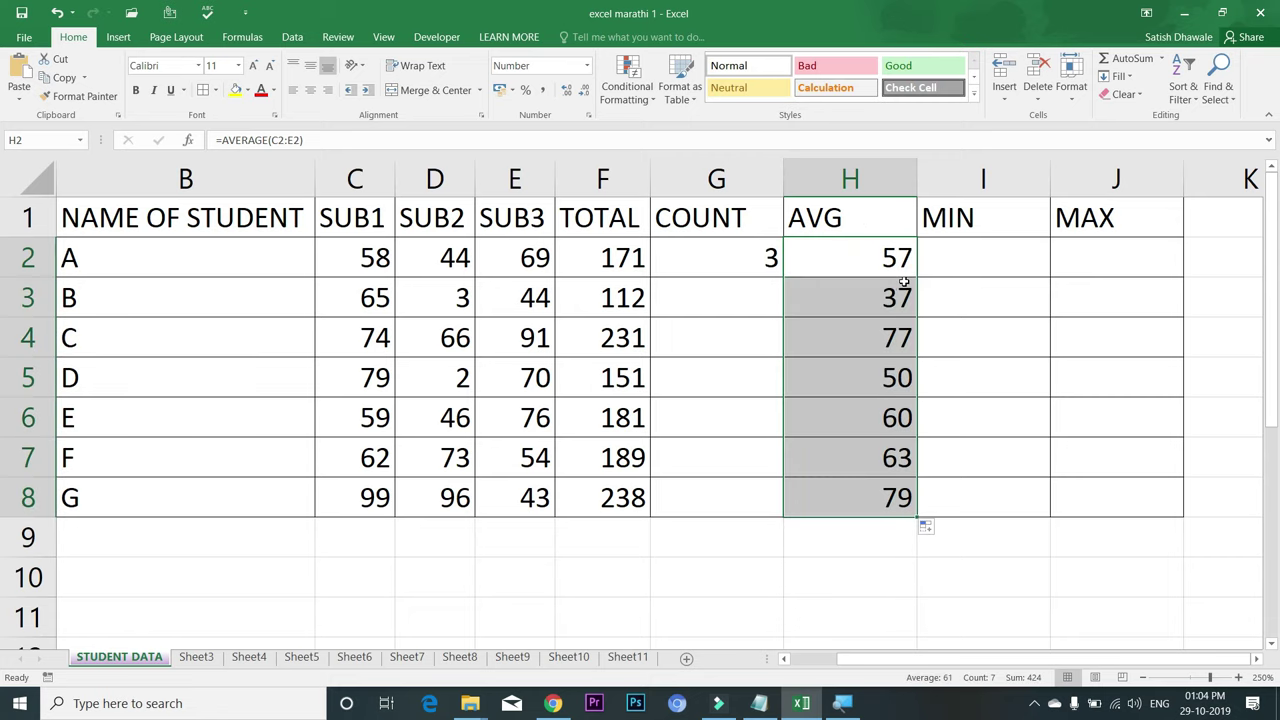
click(566, 90)
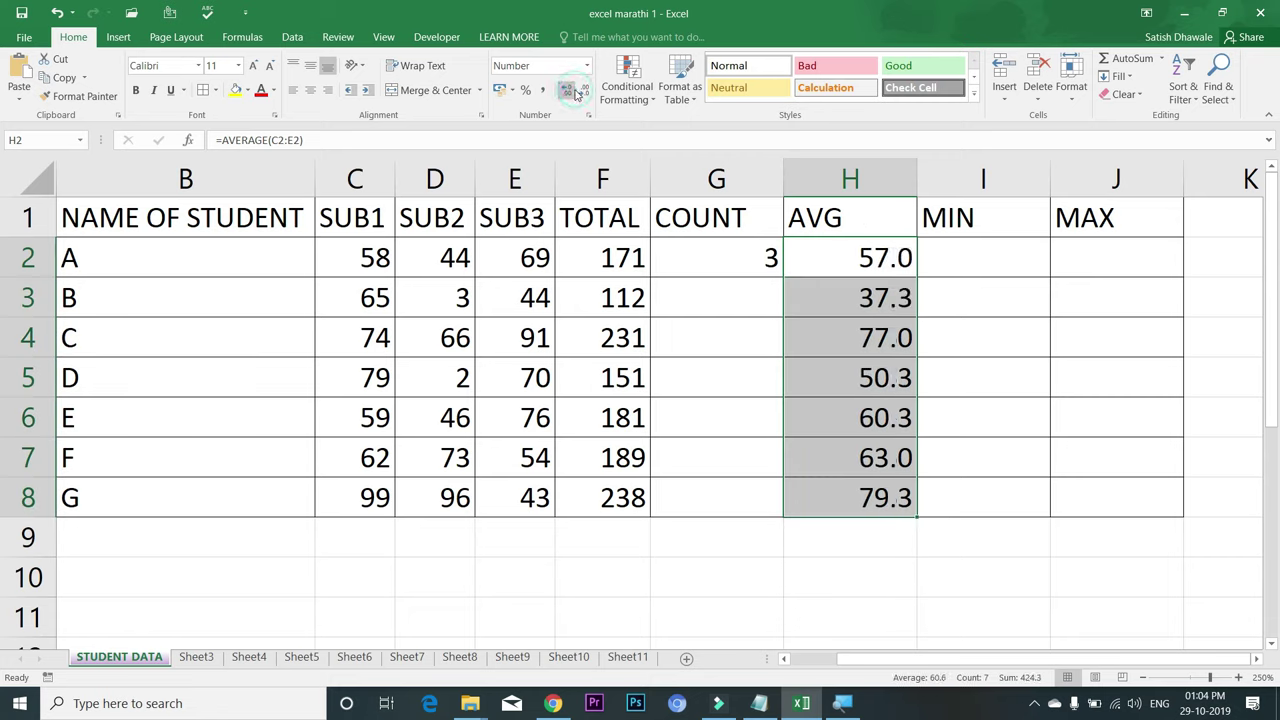
click(566, 90)
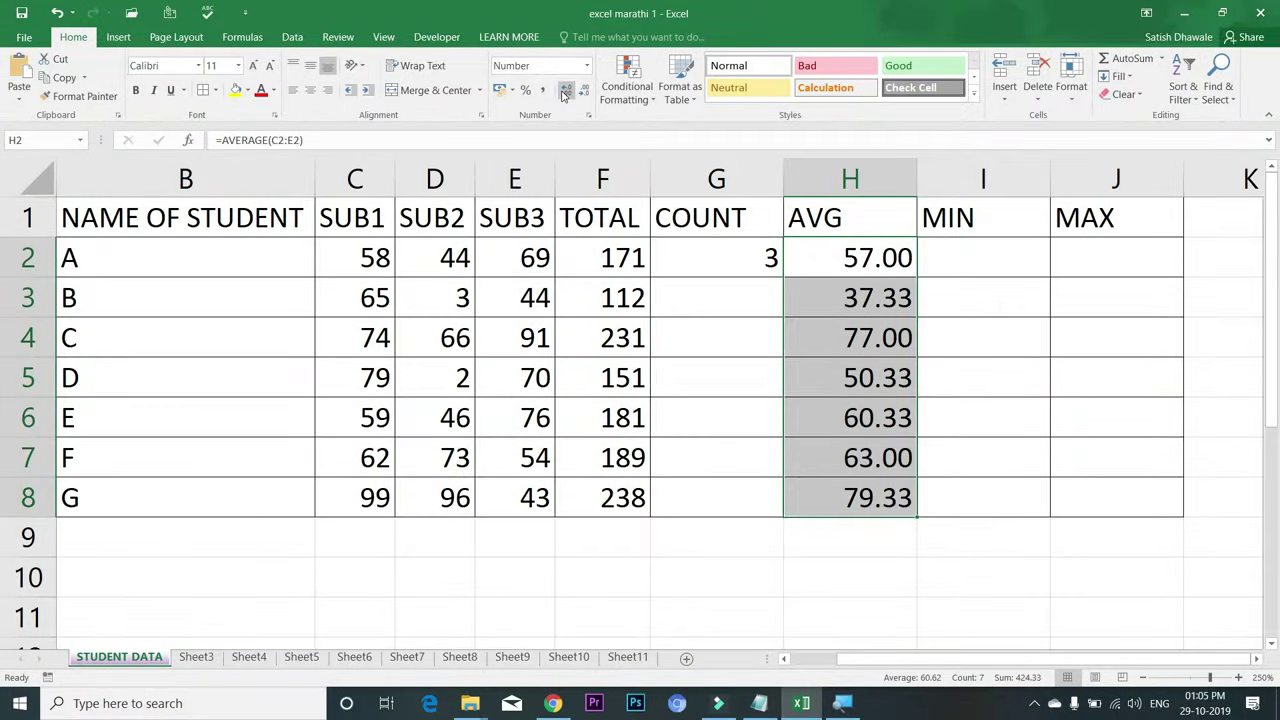
- Try more and fewer decimals, then delete the averages from H2:H8
click(565, 92)
click(565, 92)
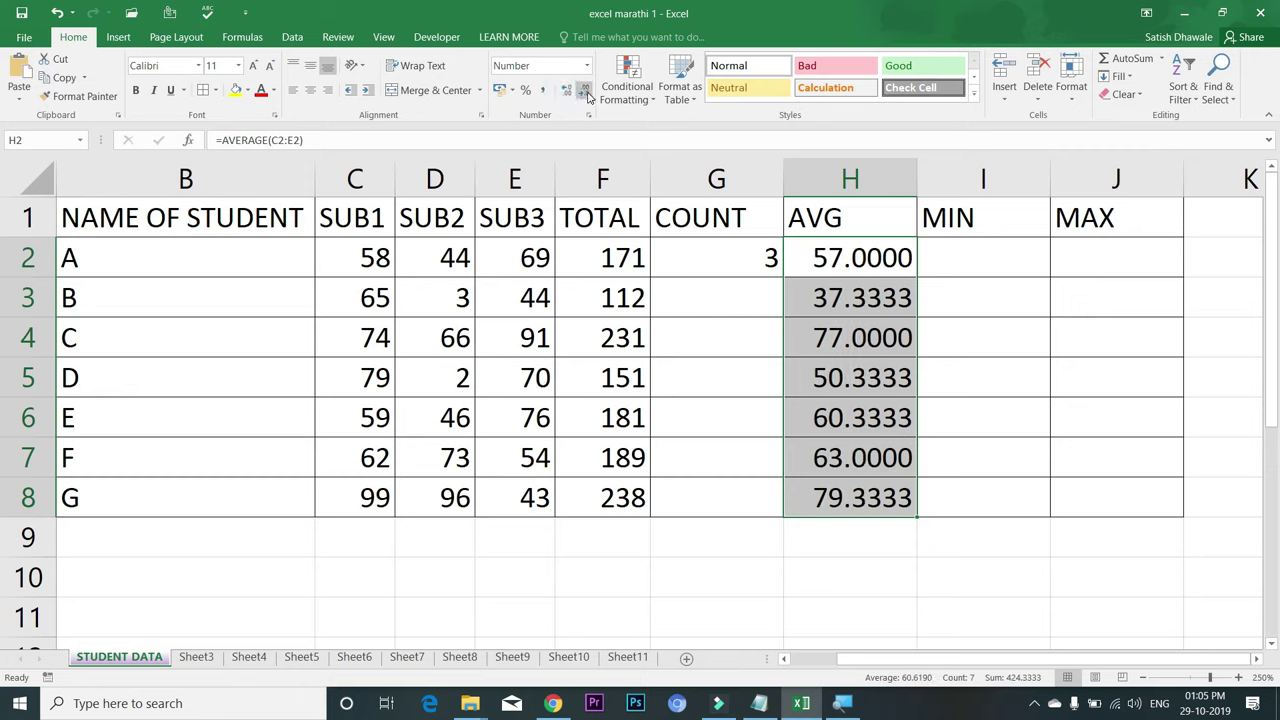
click(587, 93)
click(587, 93)
click(587, 93)
click(587, 93)
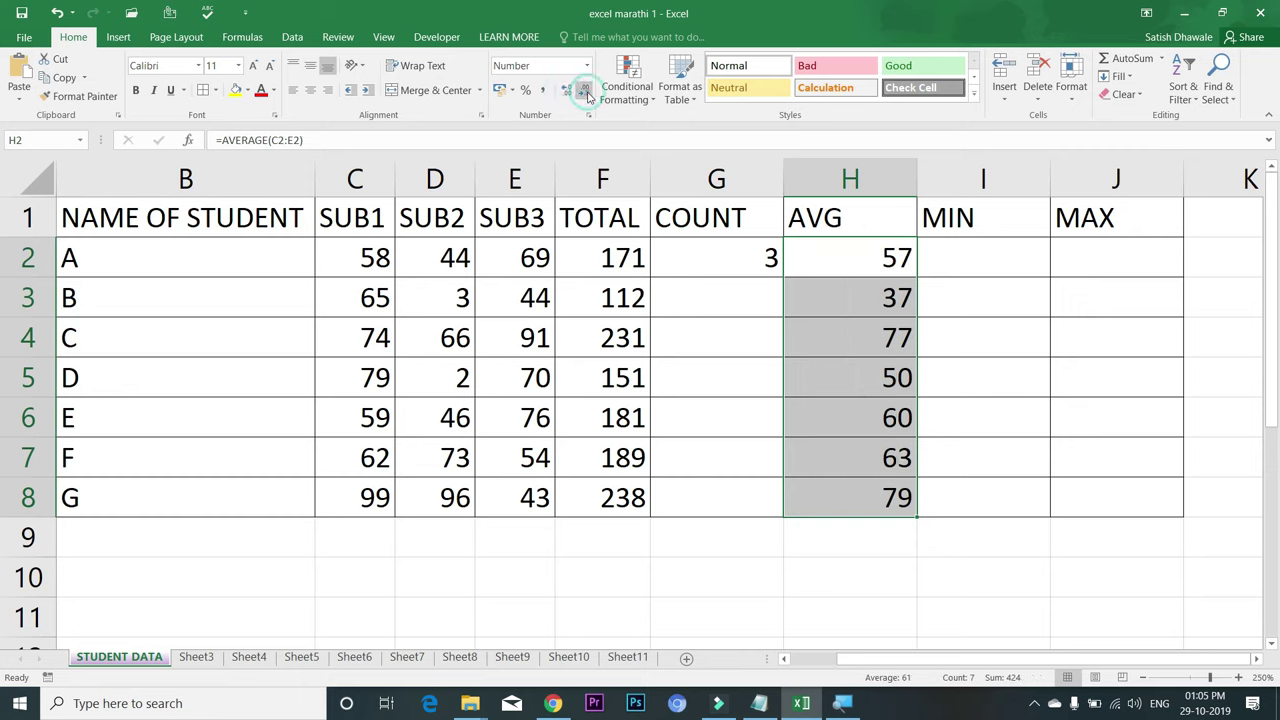
key(Delete)
click(868, 260)
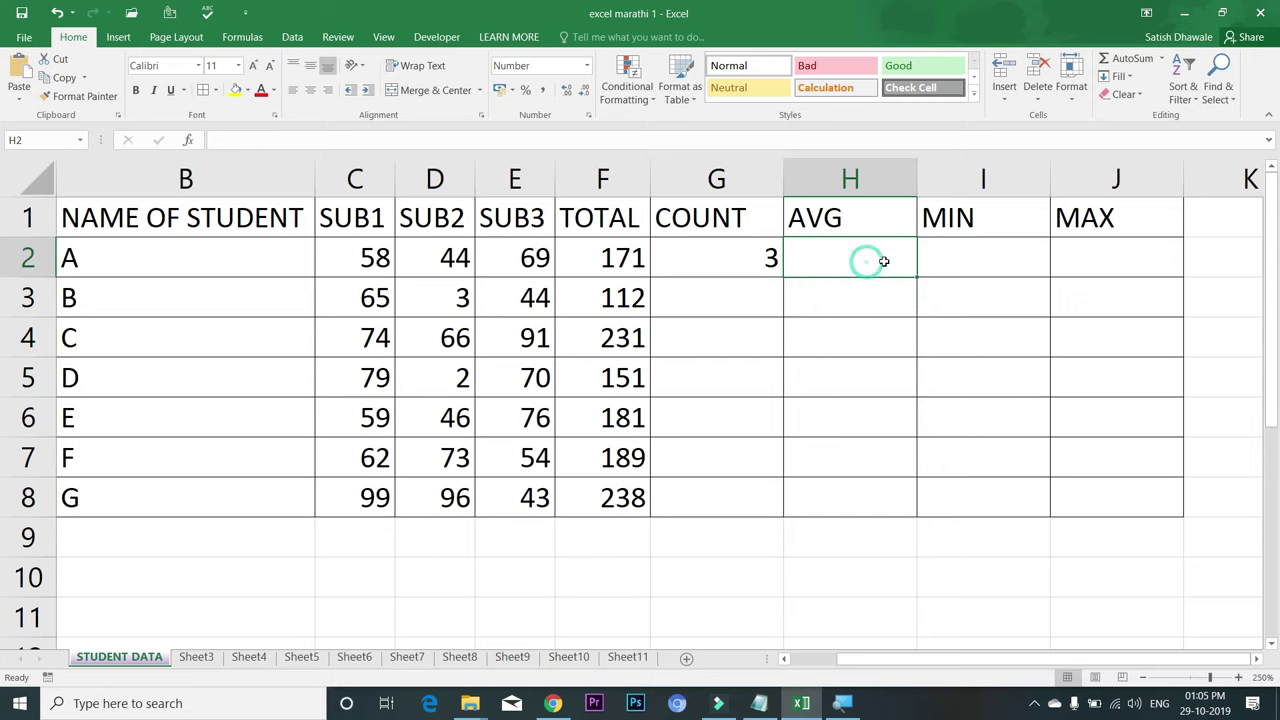
key(alt)
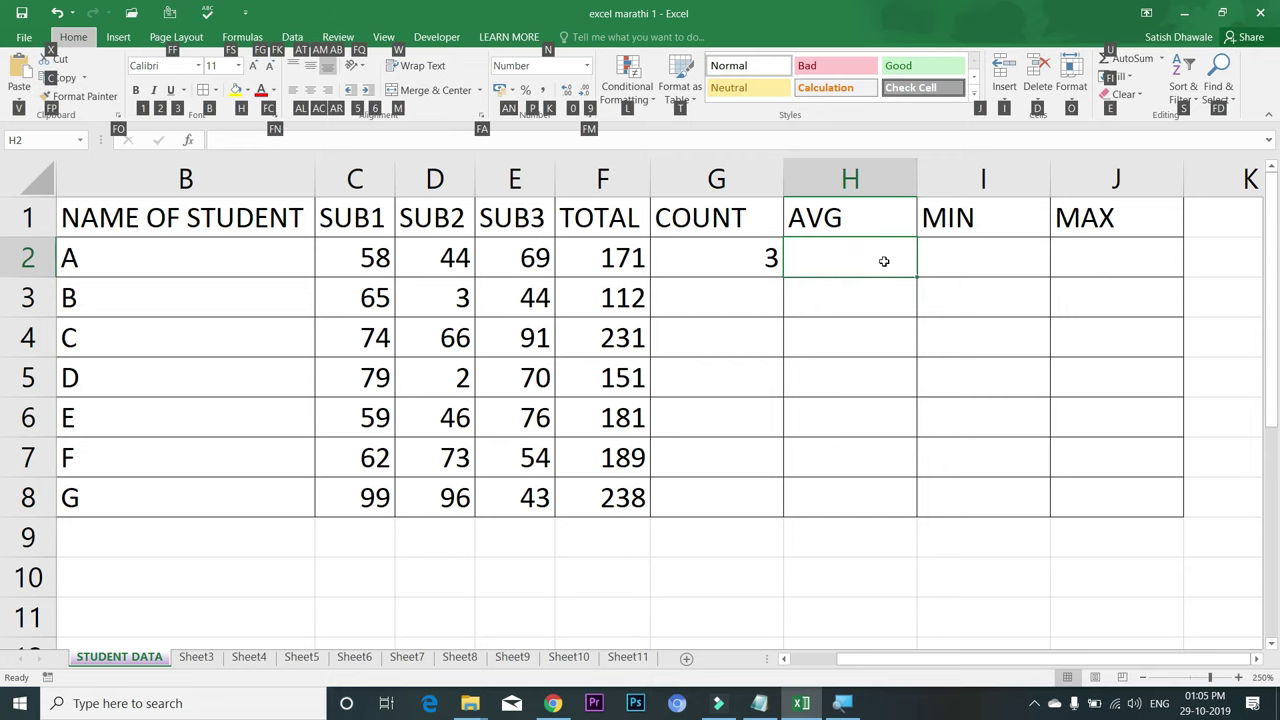
- Insert an AutoSum AVERAGE in H2 over C2:E2, giving 57
key(u)
key(a)
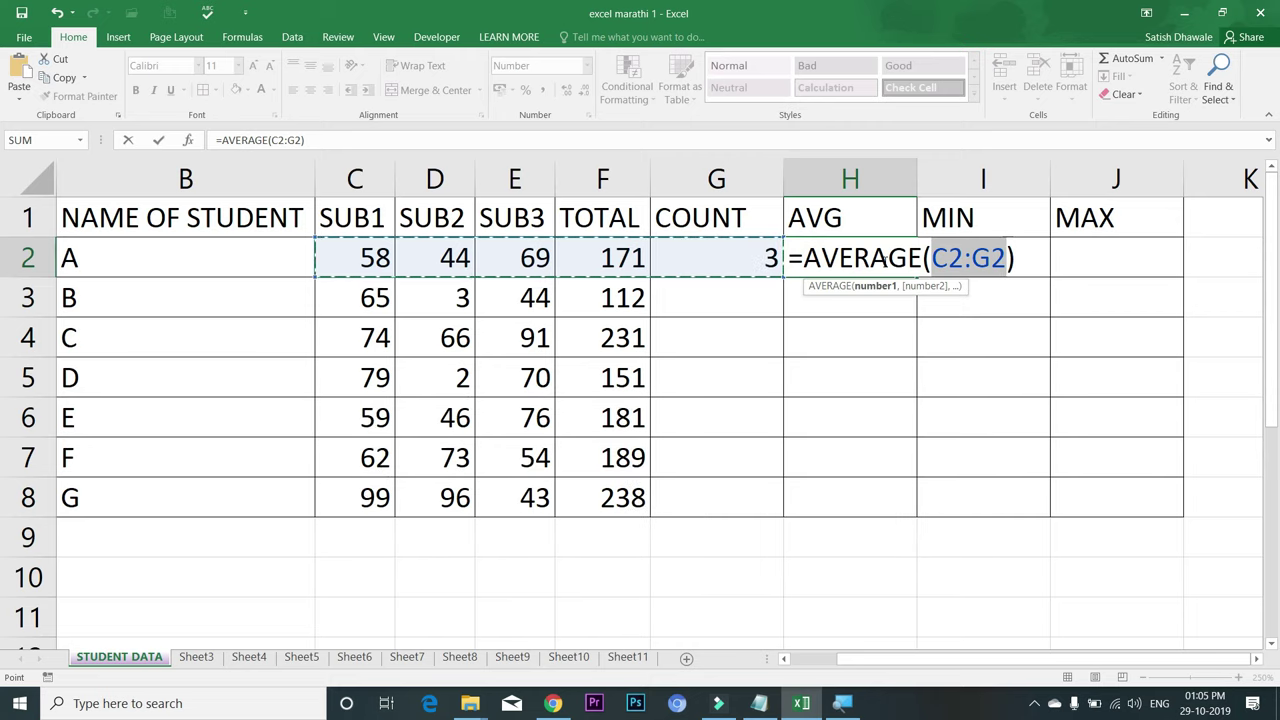
key(shift+Left)
key(shift+Left)
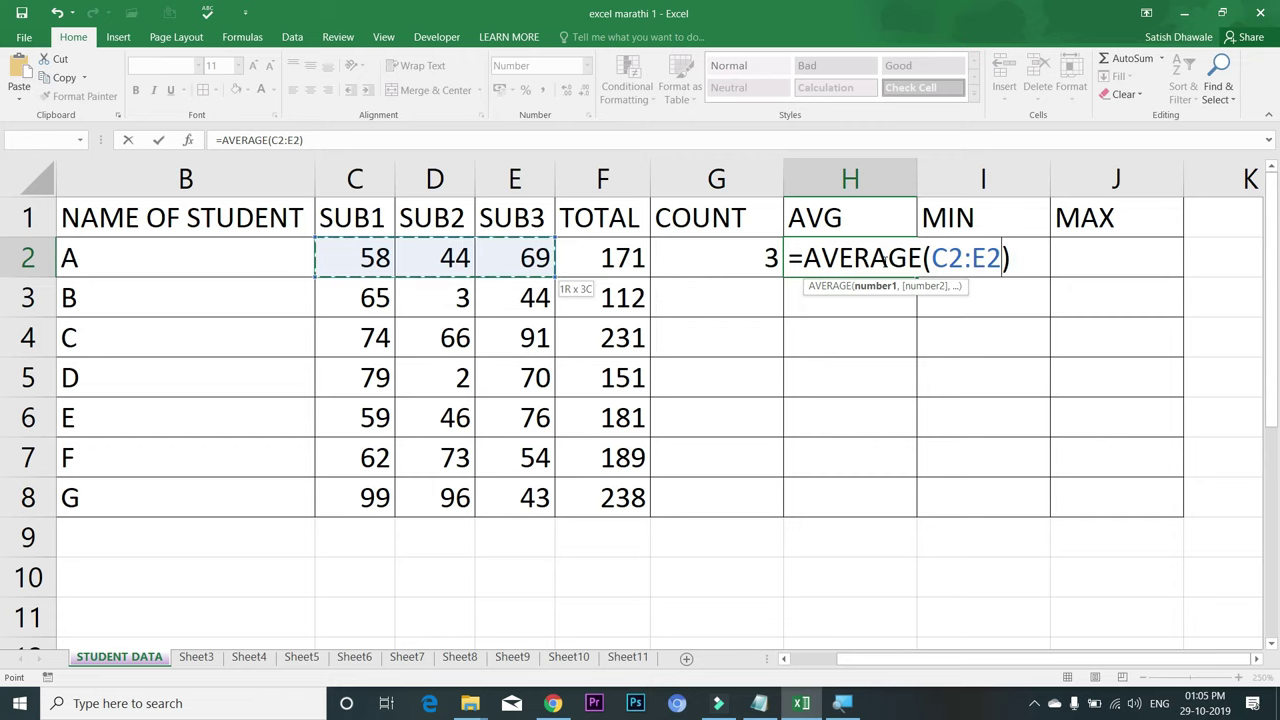
key(Return)
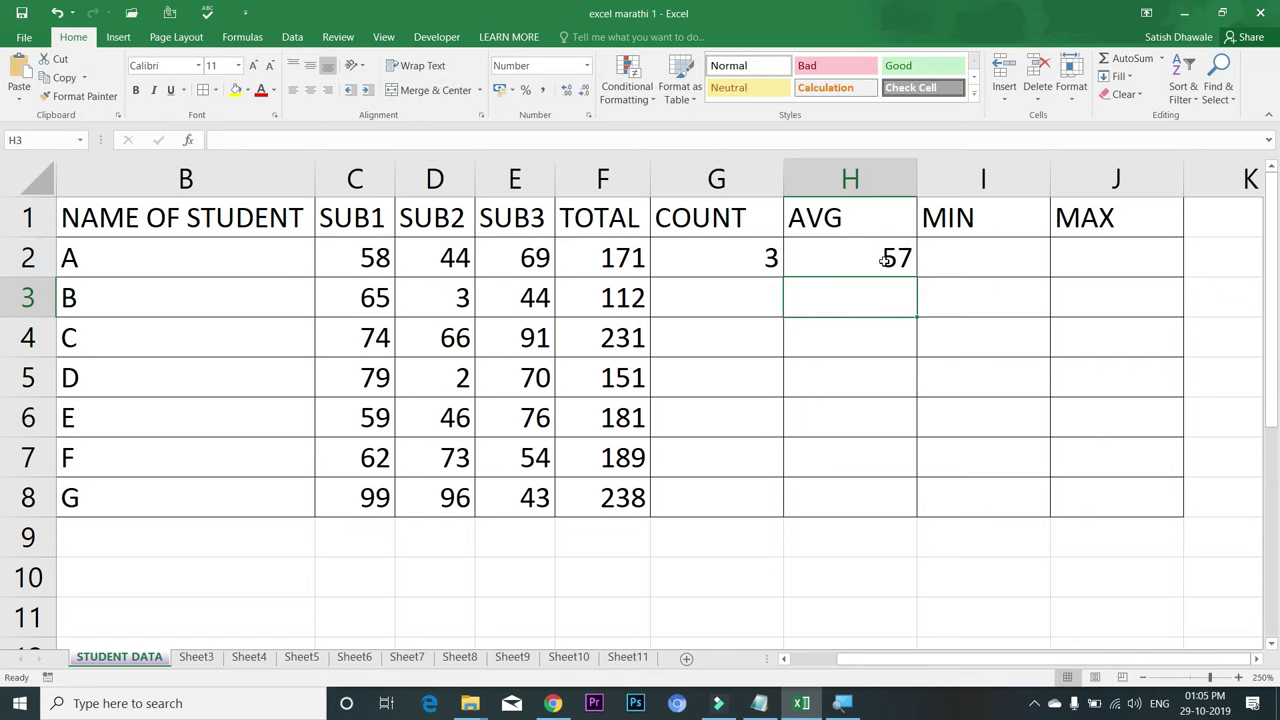
click(885, 260)
key(Right)
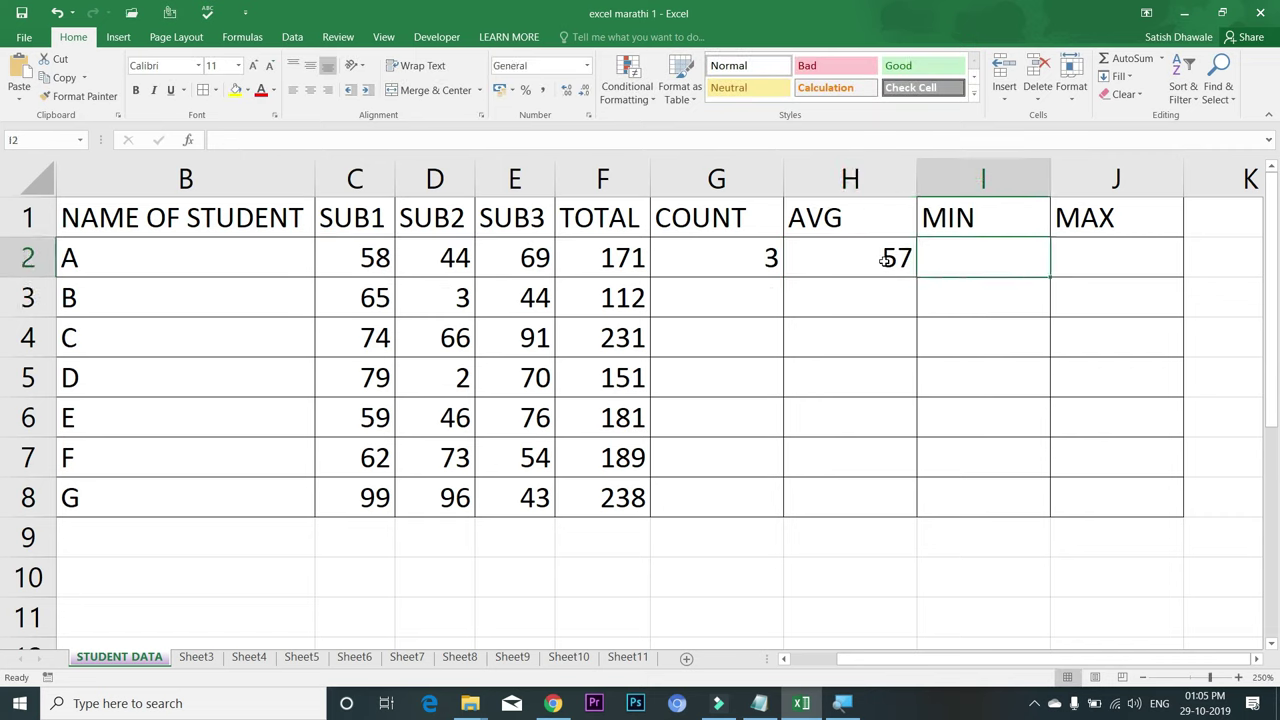
- Insert an AutoSum MIN in I2 over C2:E2, giving 44
key(alt)
key(h)
key(u)
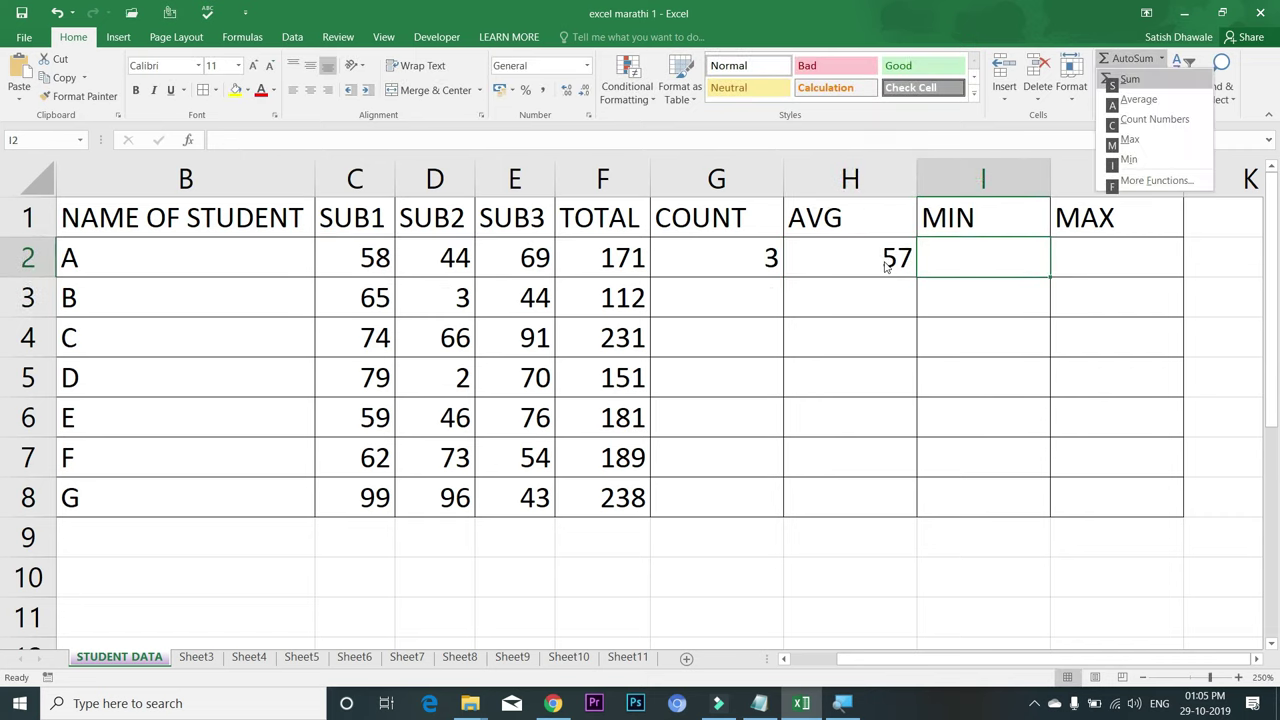
key(i)
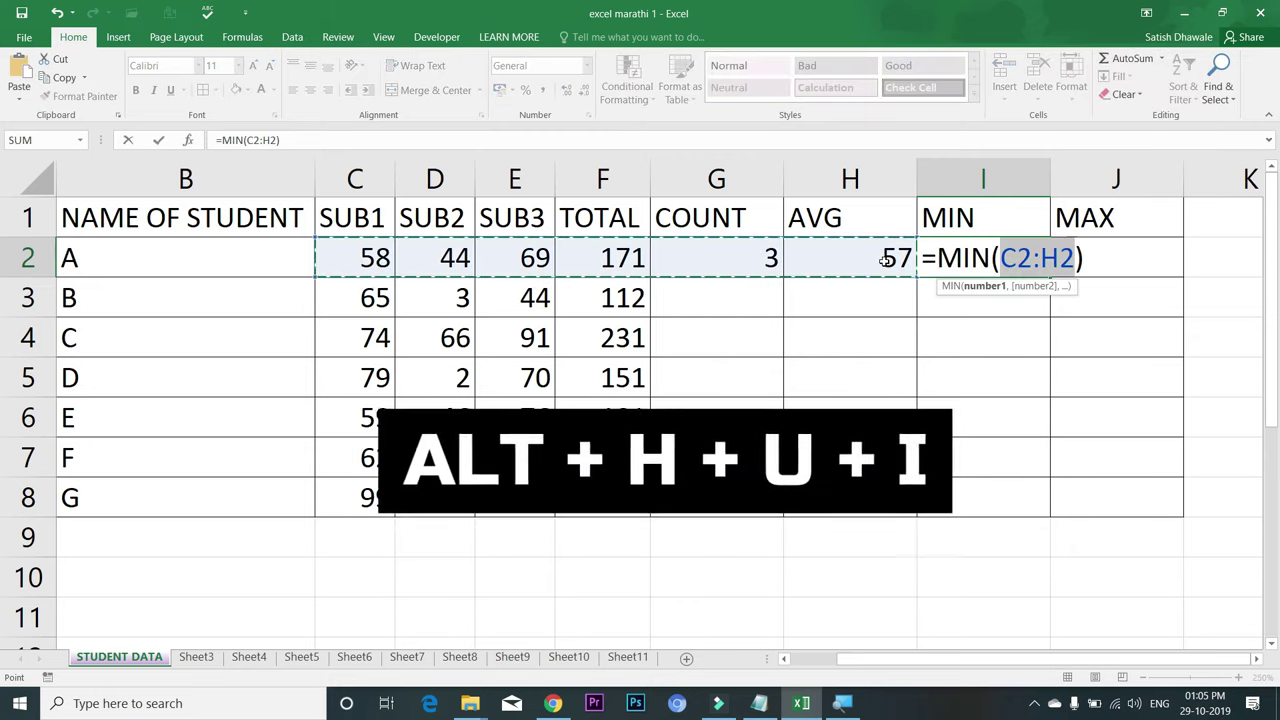
key(shift+Left)
key(shift+Left)
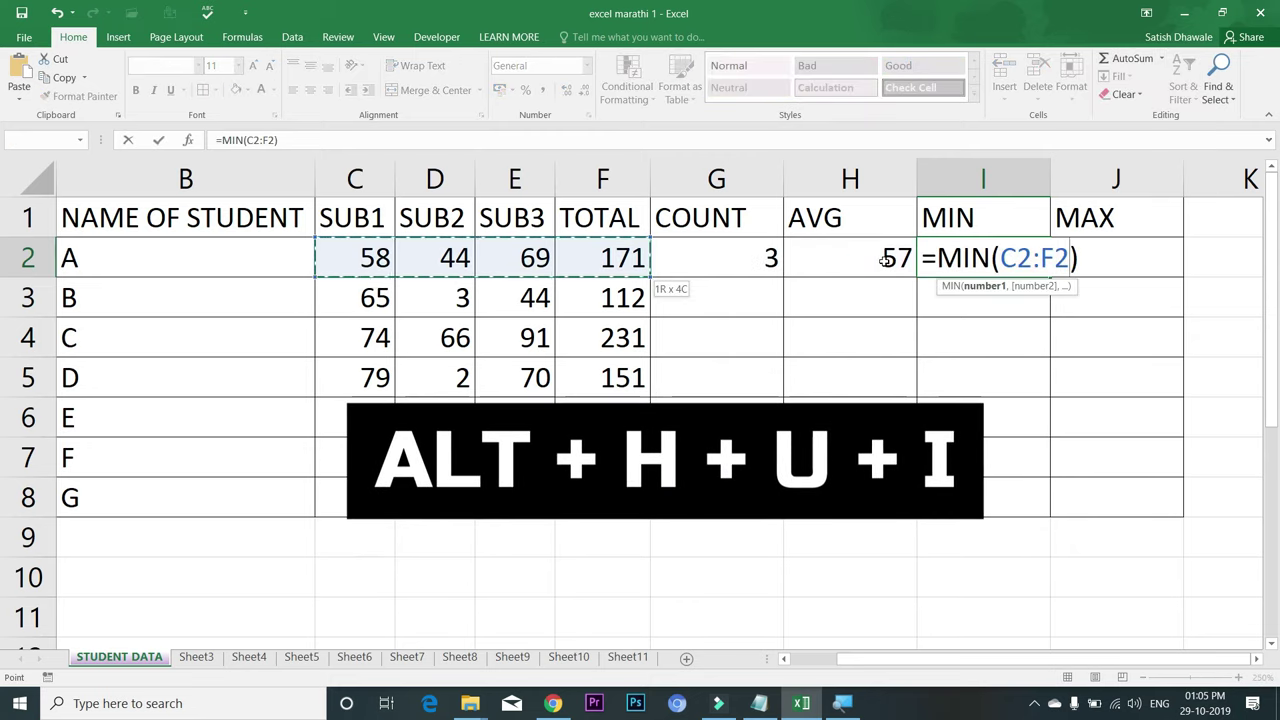
key(shift+Left)
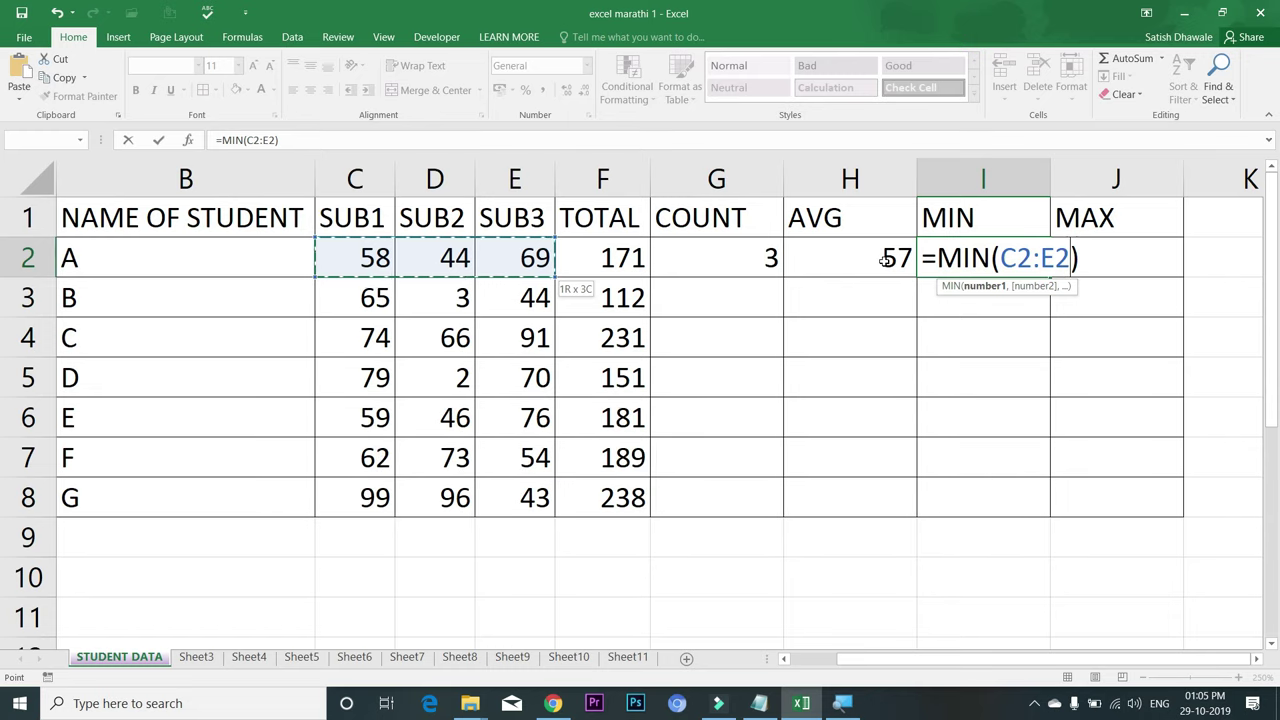
key(Return)
key(Up)
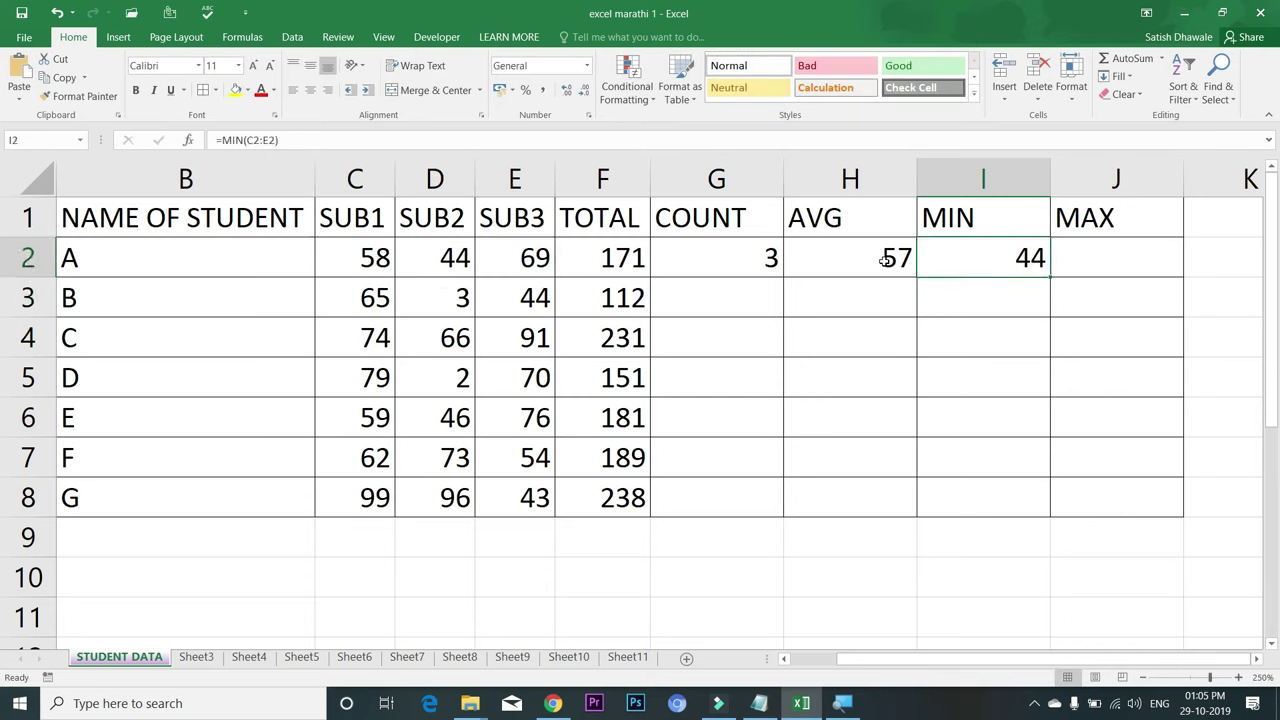
key(Right)
- Type a MAX formula in J2 over student A's subject marks
text(=)
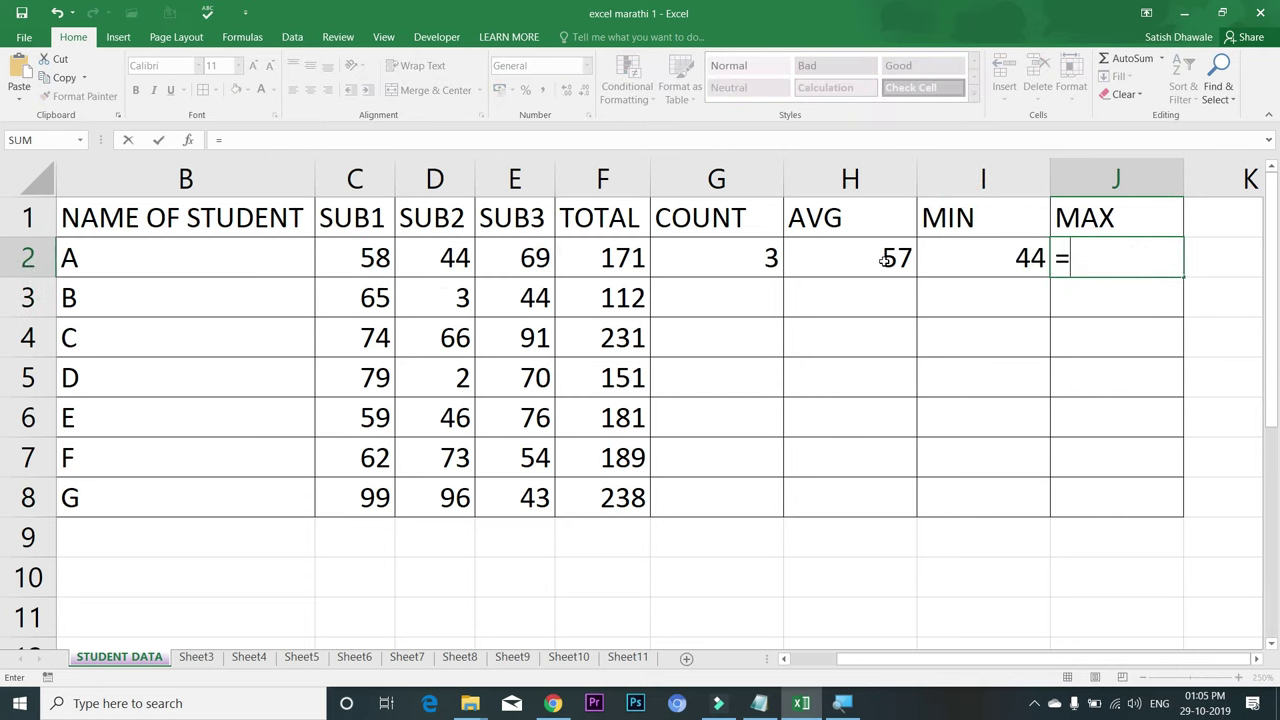
text(MAX()
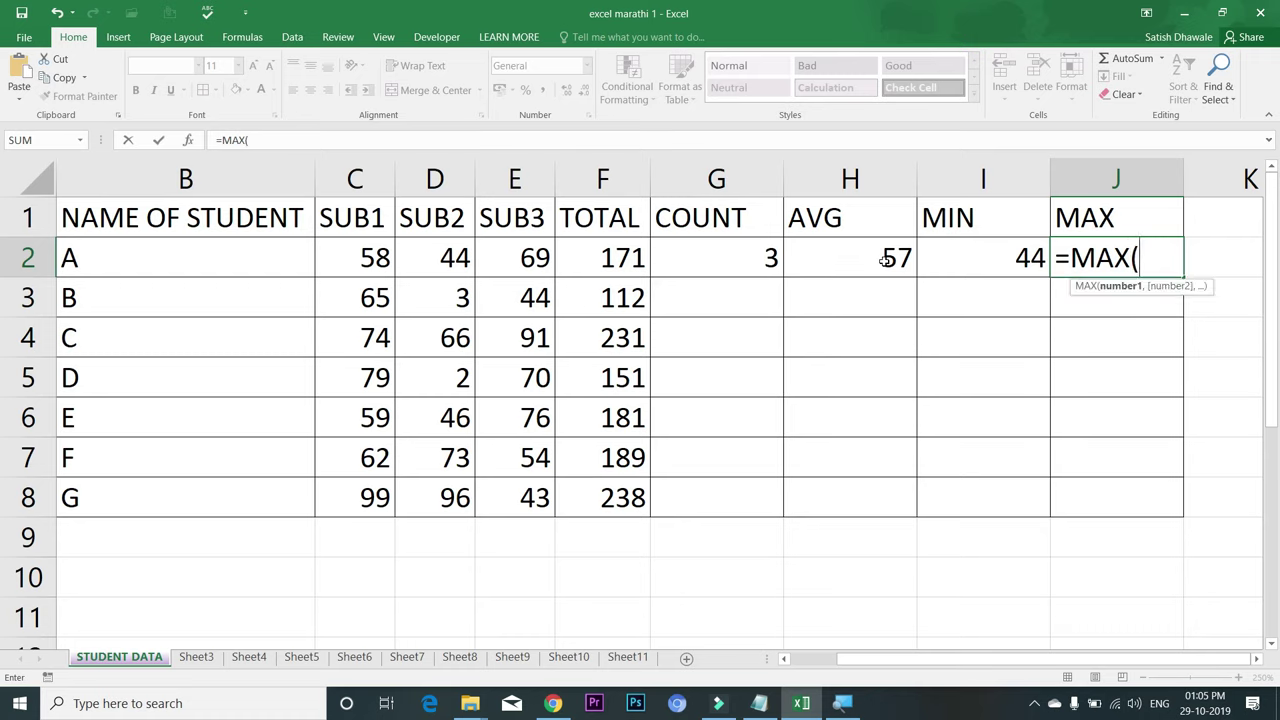
click(369, 259)
drag(400, 262, 508, 266)
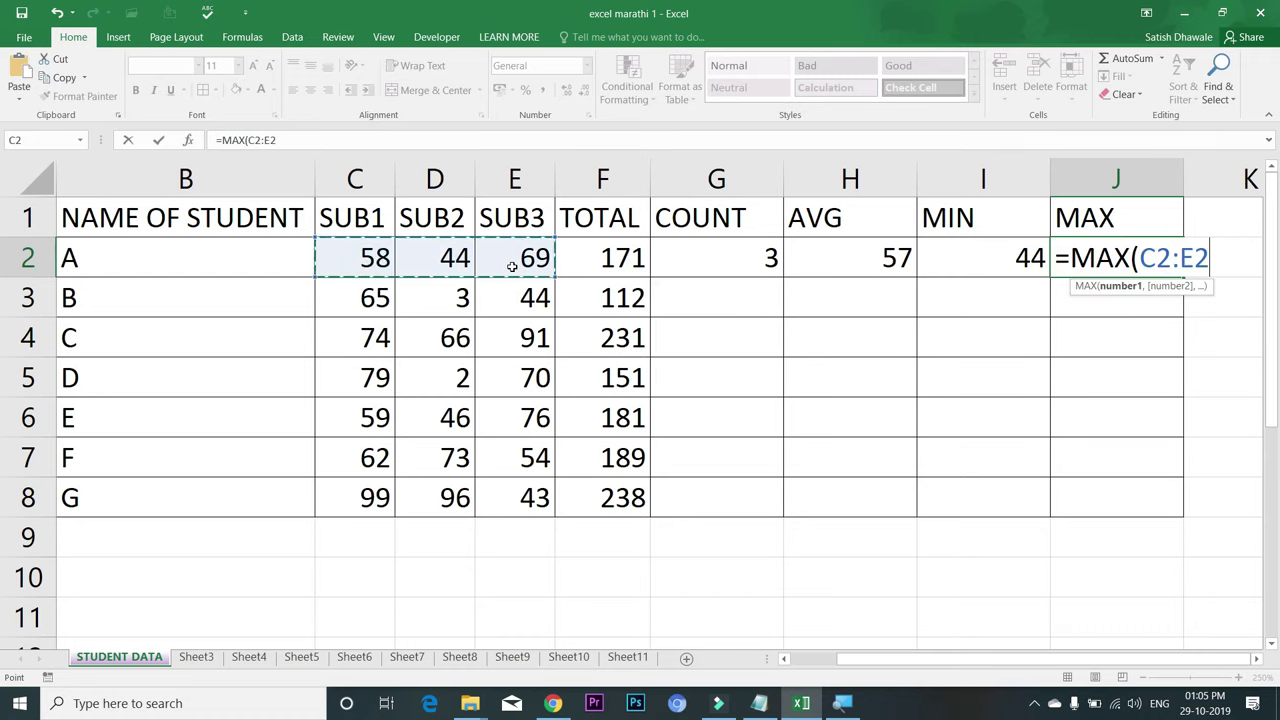
key(Return)
click(1100, 268)
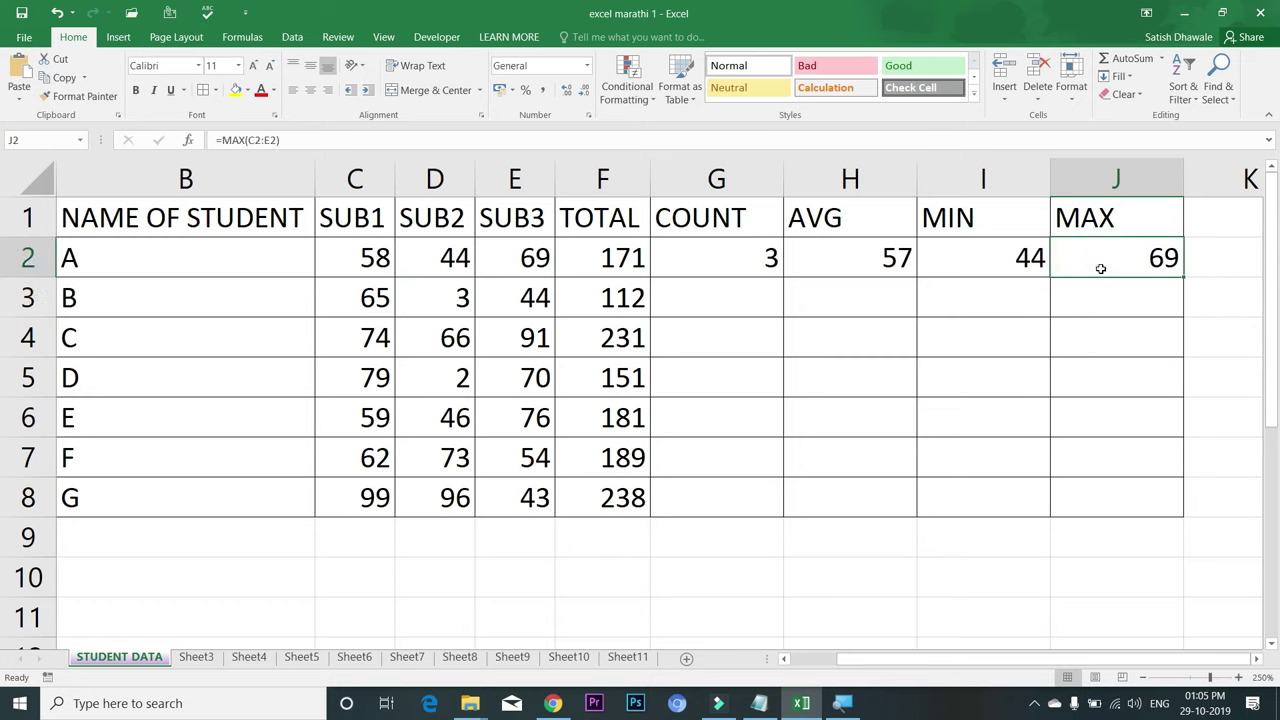
- Replace J2 with an AutoSum MAX over C2:E2, showing 69
key(Delete)
key(alt+h)
key(u)
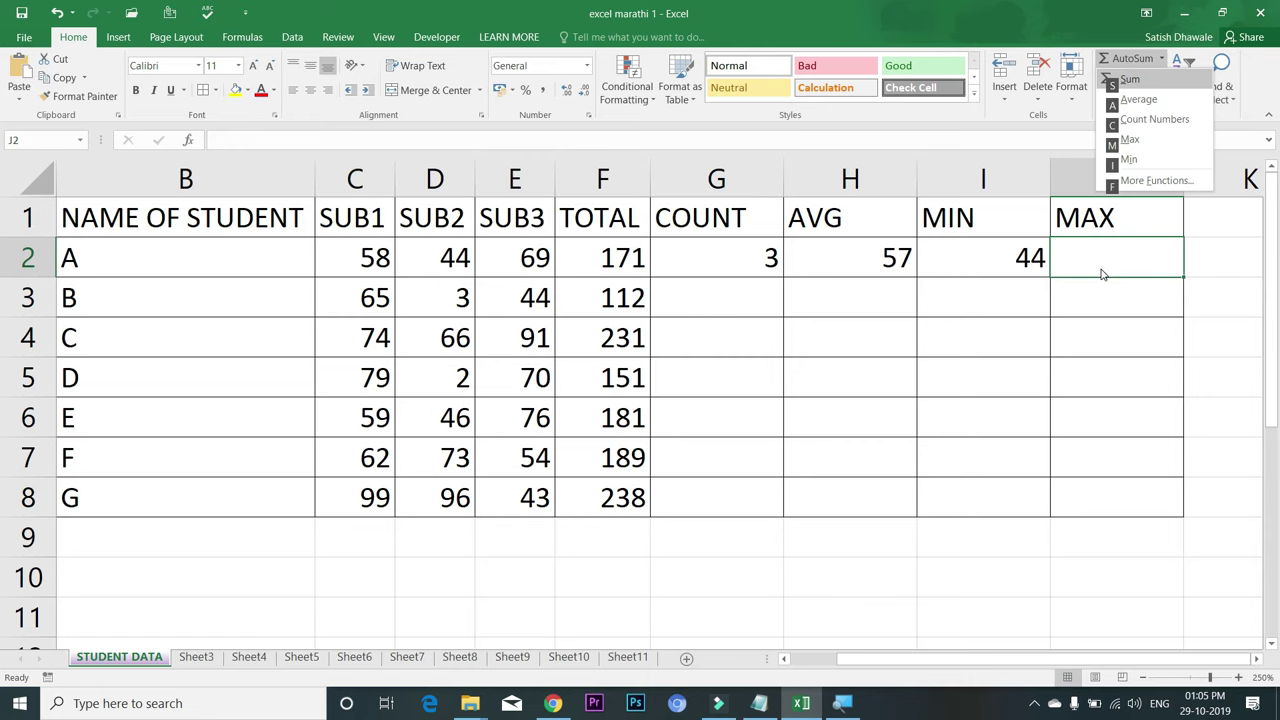
key(m)
key(shift+Left)
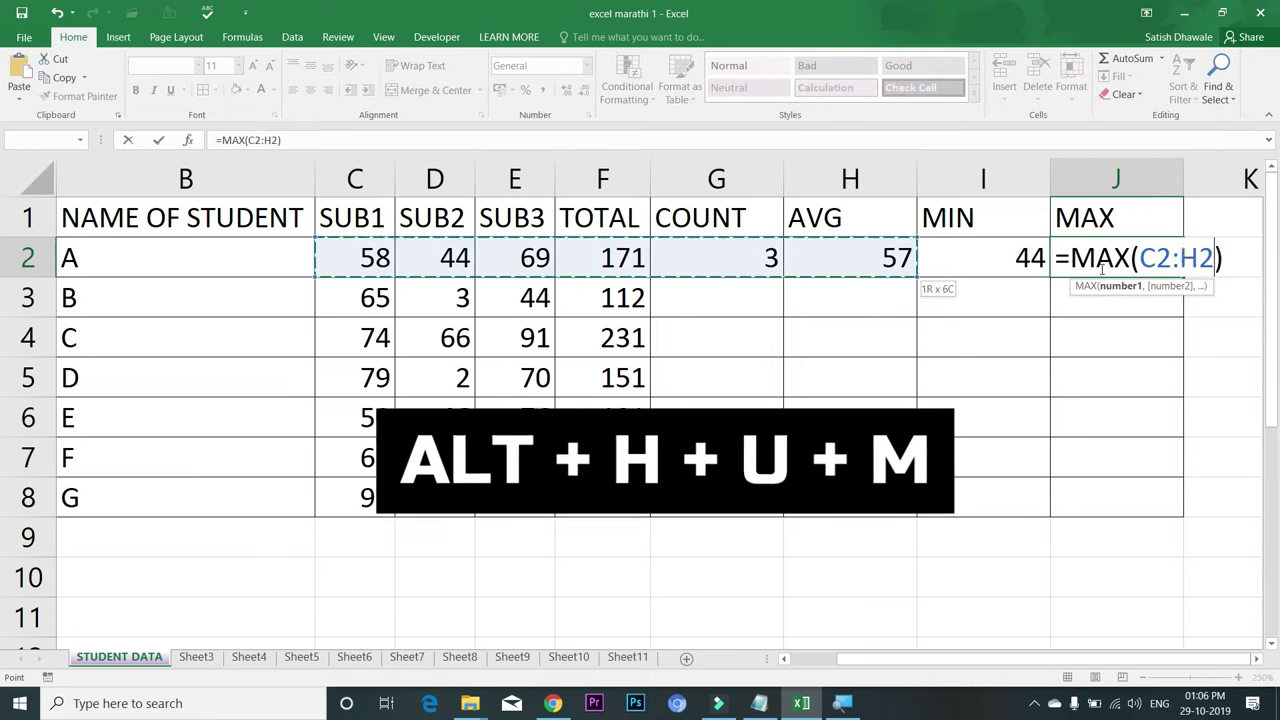
key(shift+Left)
key(shift+Left)
key(shift+Left)
key(Return)
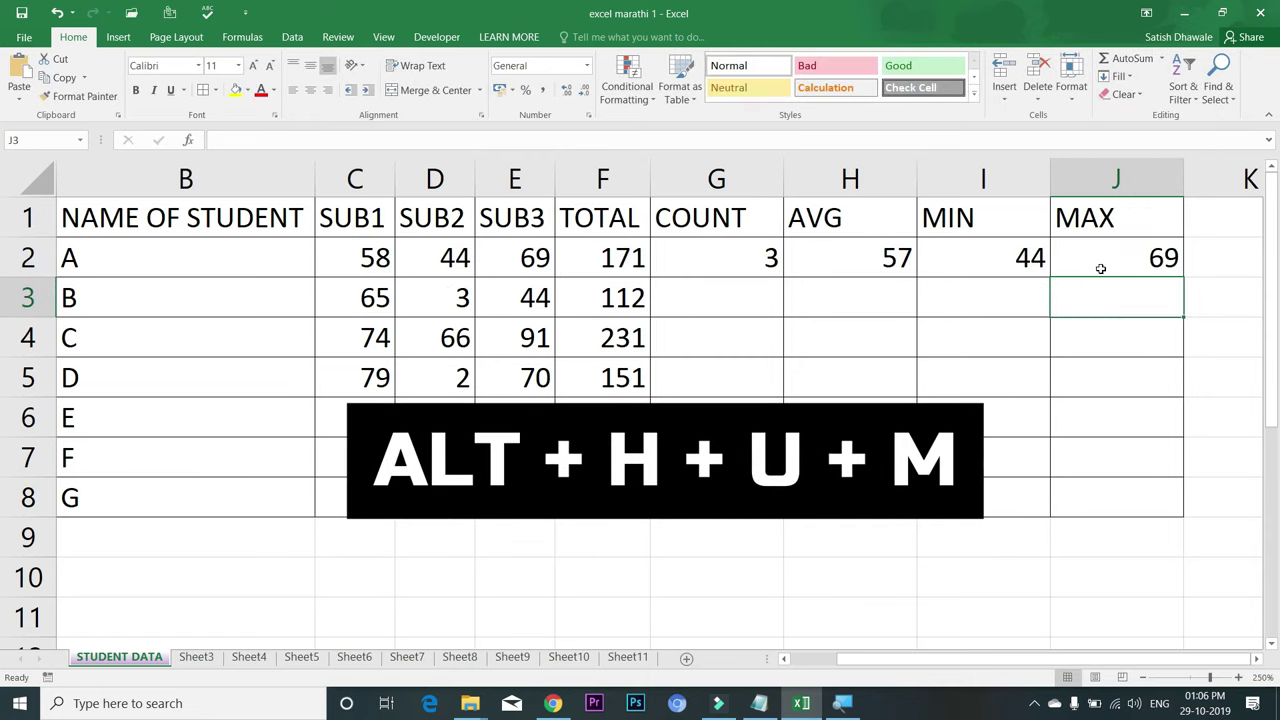
- Copy G2:J2 formulas down to row 8 and format H2:H8 averages to two decimals
mouse_move(752, 258)
mouse_down()
mouse_move(1071, 281)
mouse_move(1105, 256)
mouse_up()
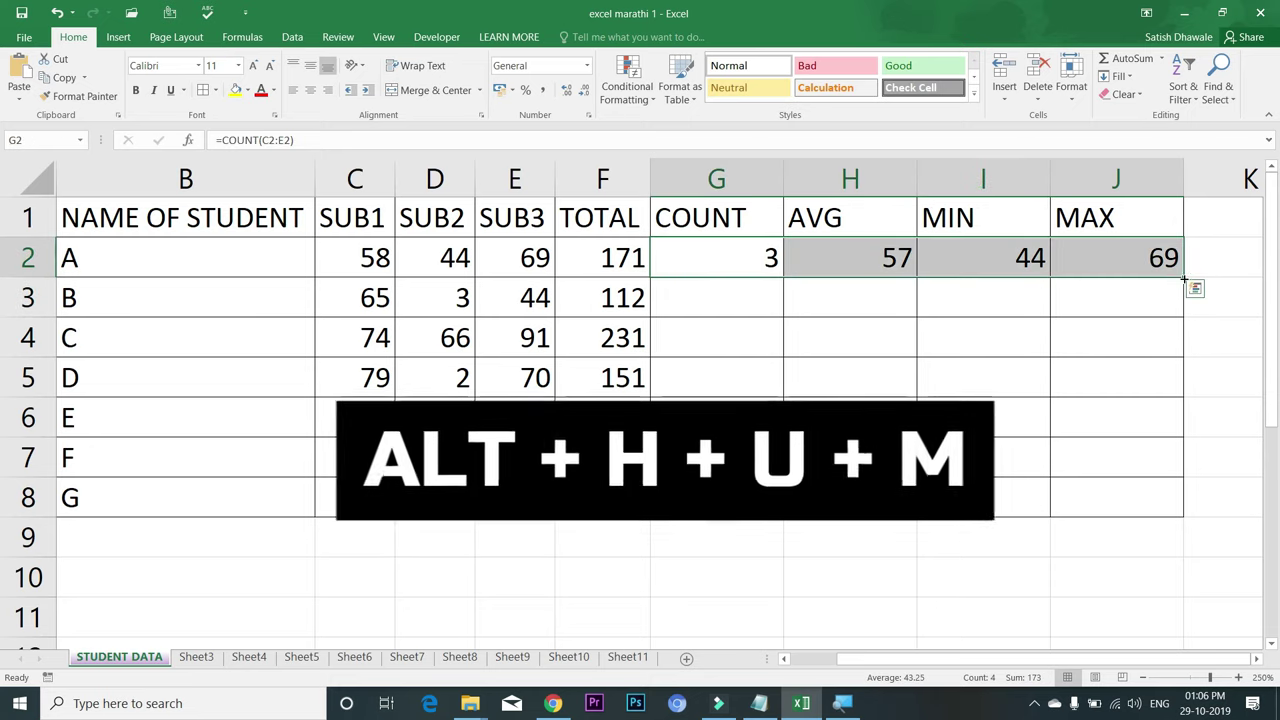
double_click(1183, 278)
drag(891, 242, 886, 500)
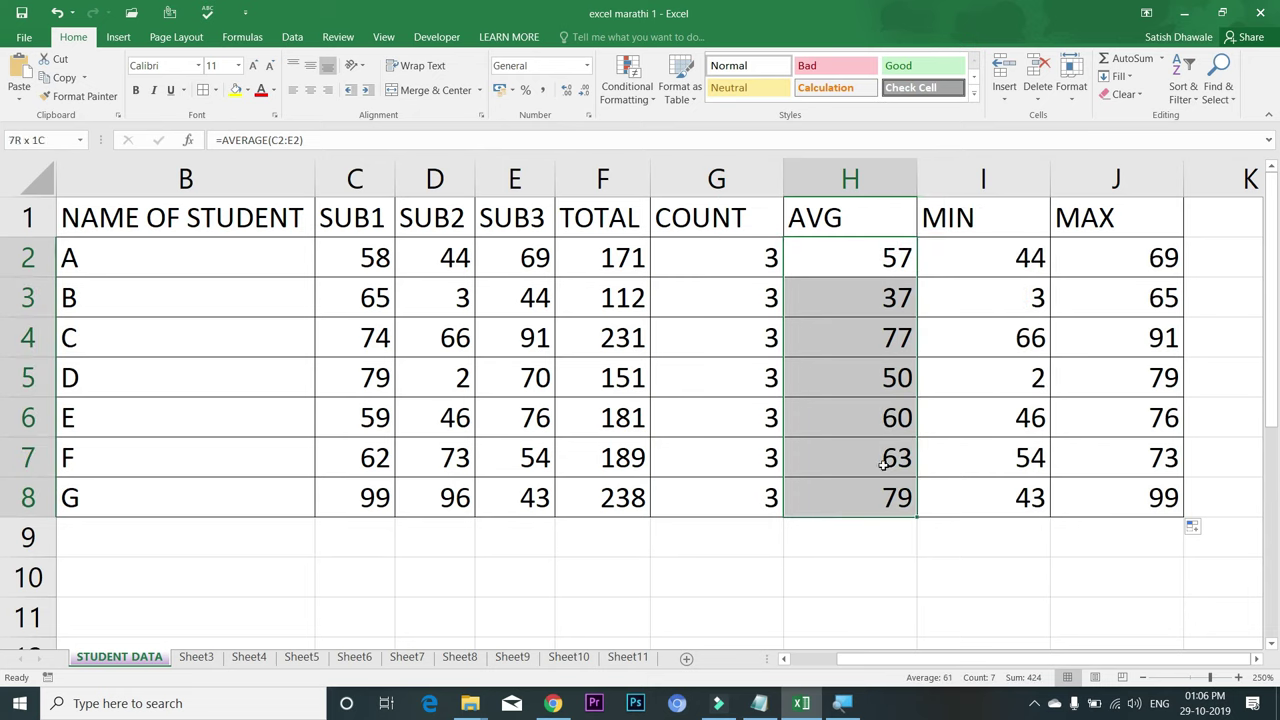
click(564, 92)
click(564, 92)
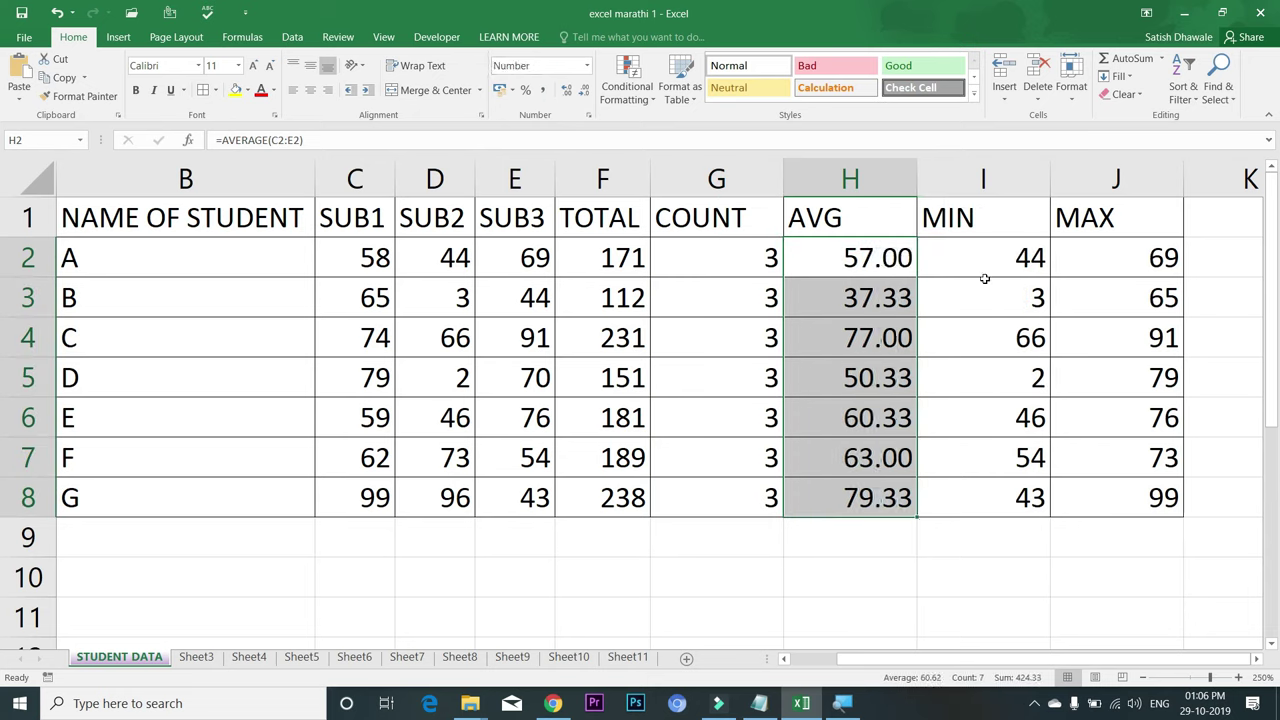
drag(1095, 178, 731, 176)
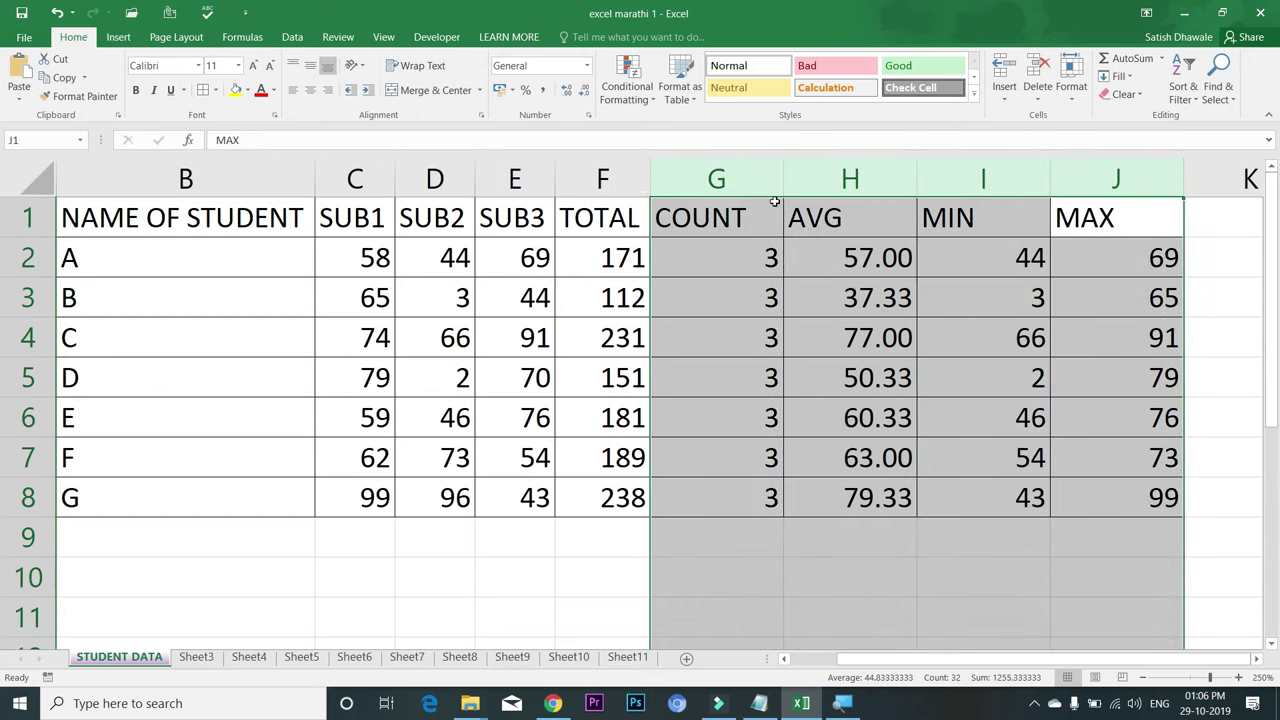
- AutoFit the COUNT to MAX columns (G:J) to their contents
key(alt+h)
key(o)
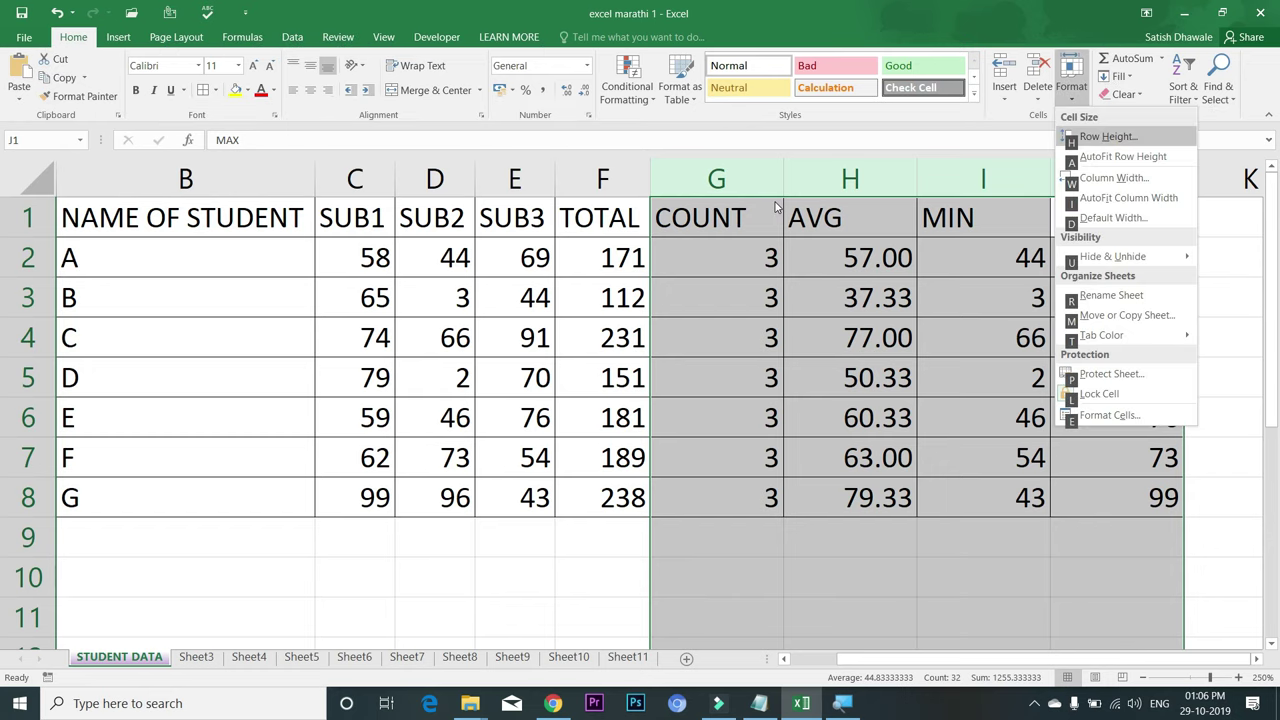
key(i)
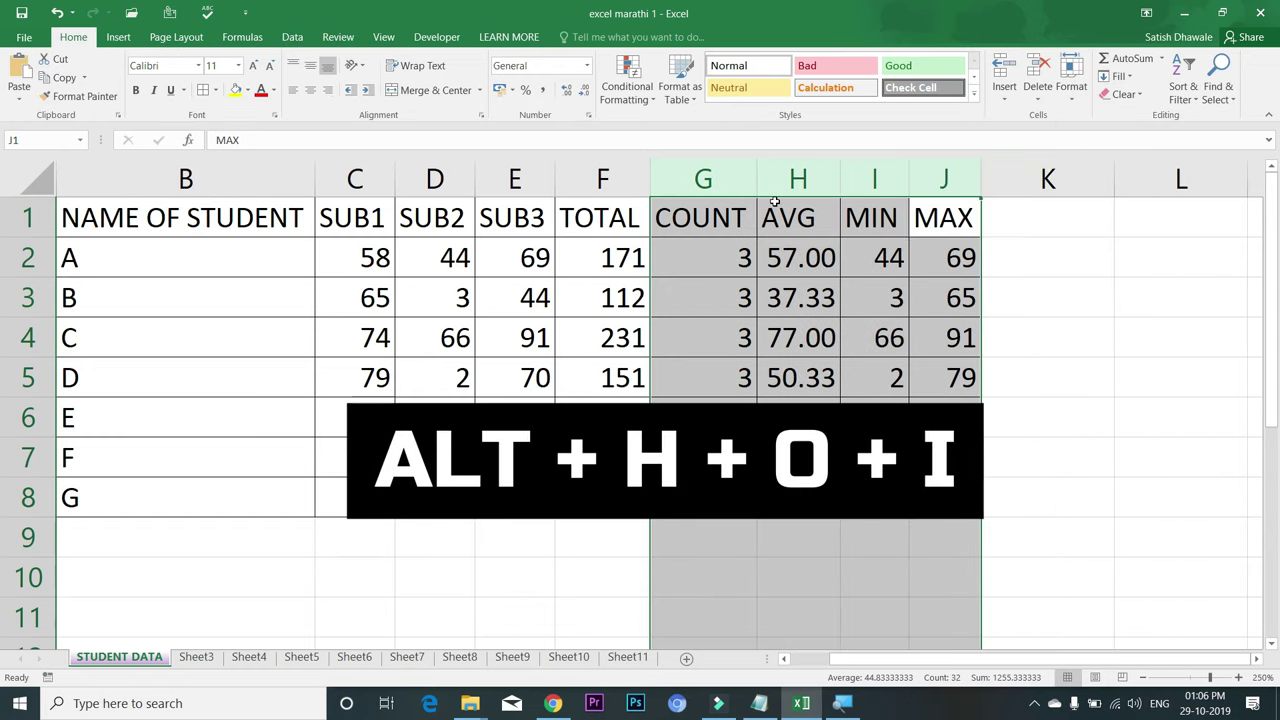
- Enter the heading %AGE in K1
key(Right)
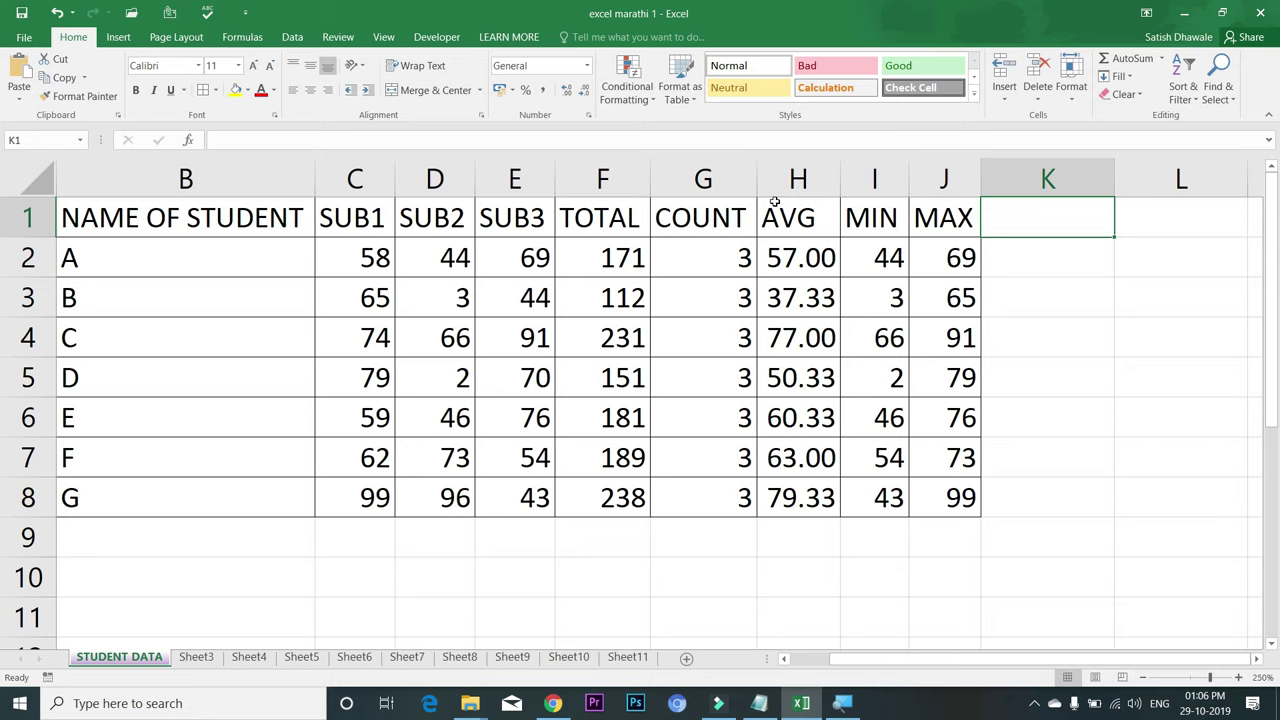
text(PER)
key(BackSpace)
key(BackSpace)
key(BackSpace)
text(%AGE)
key(Return)
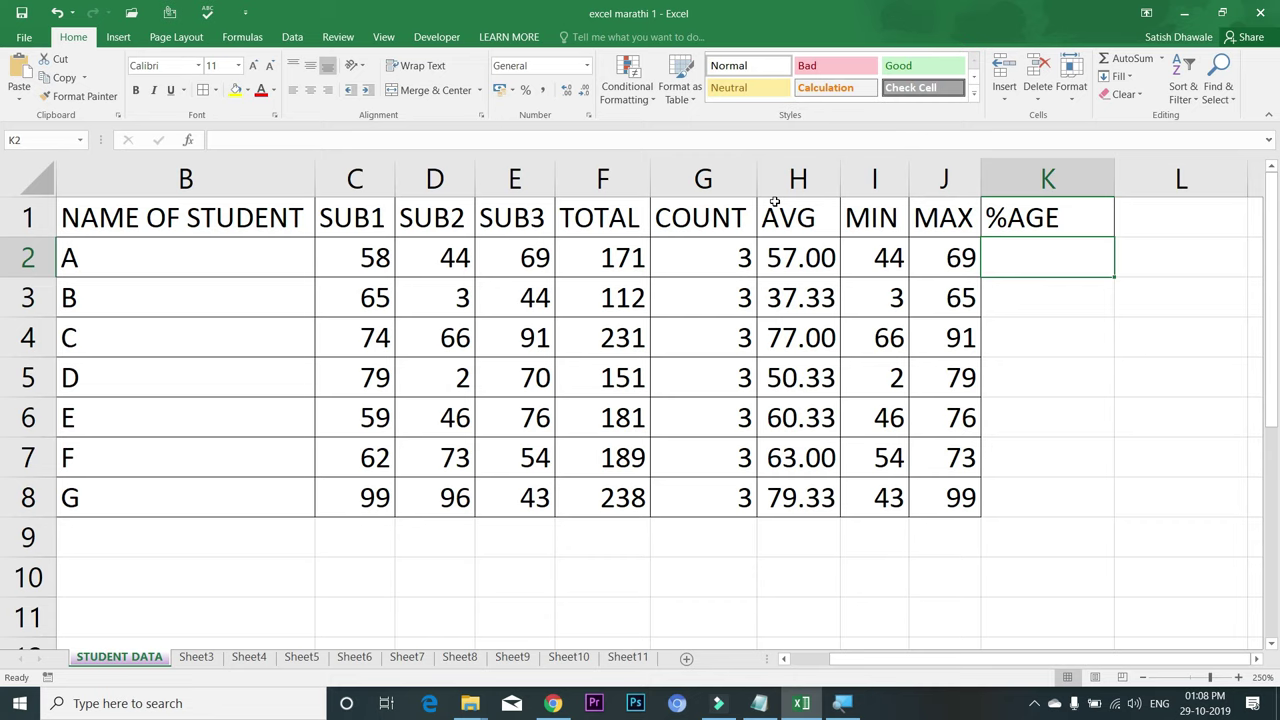
- Enter =F2/300*100 in K2 so student A's percentage shows 57
text(=)
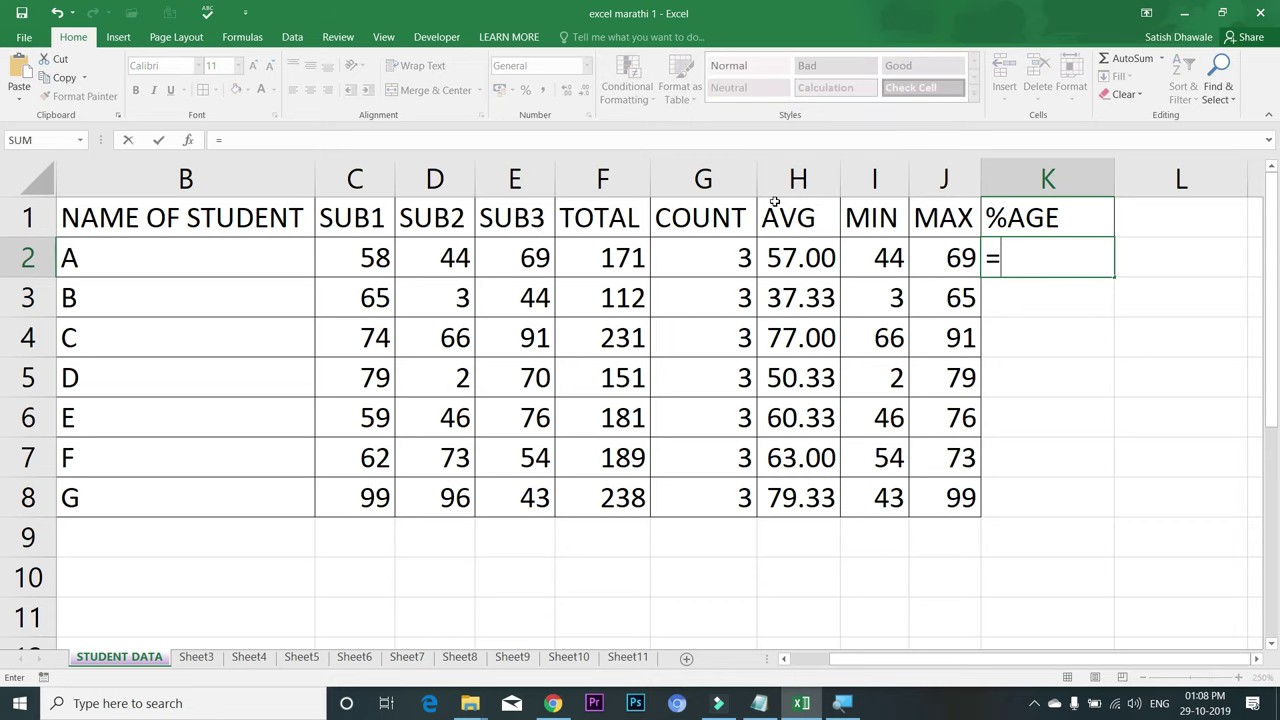
click(596, 261)
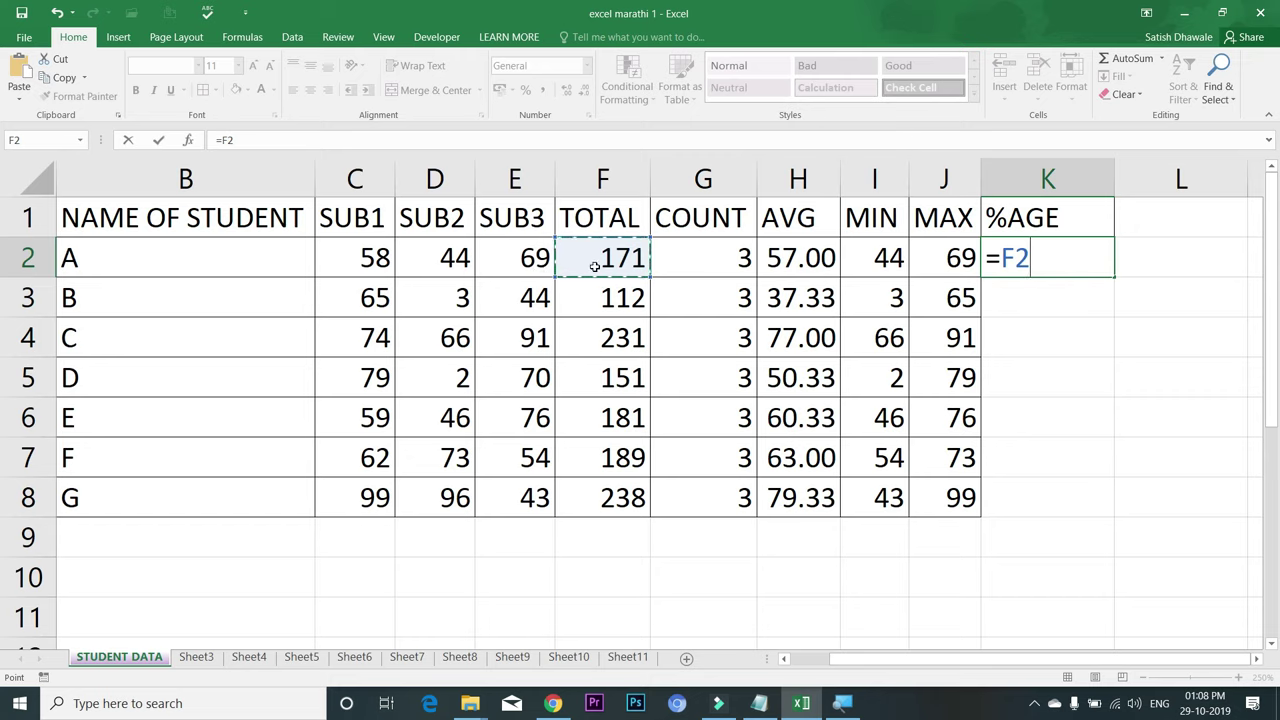
text(/)
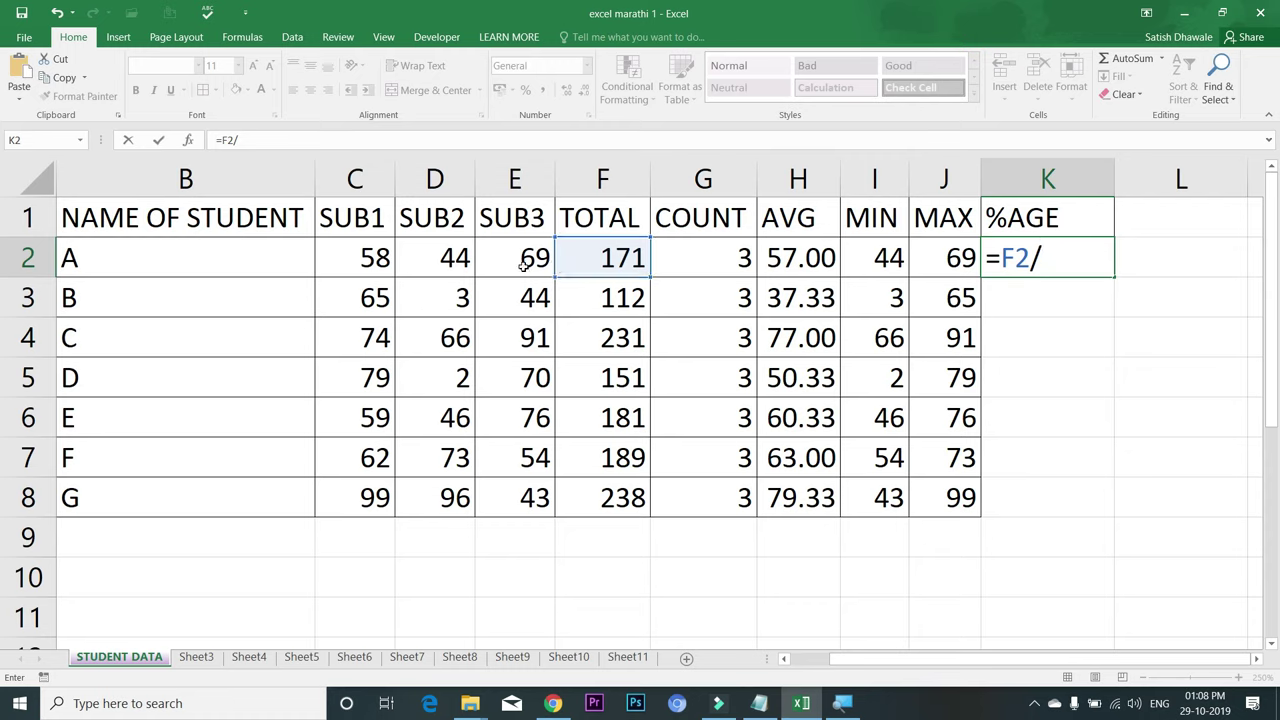
text(300)
text(*100)
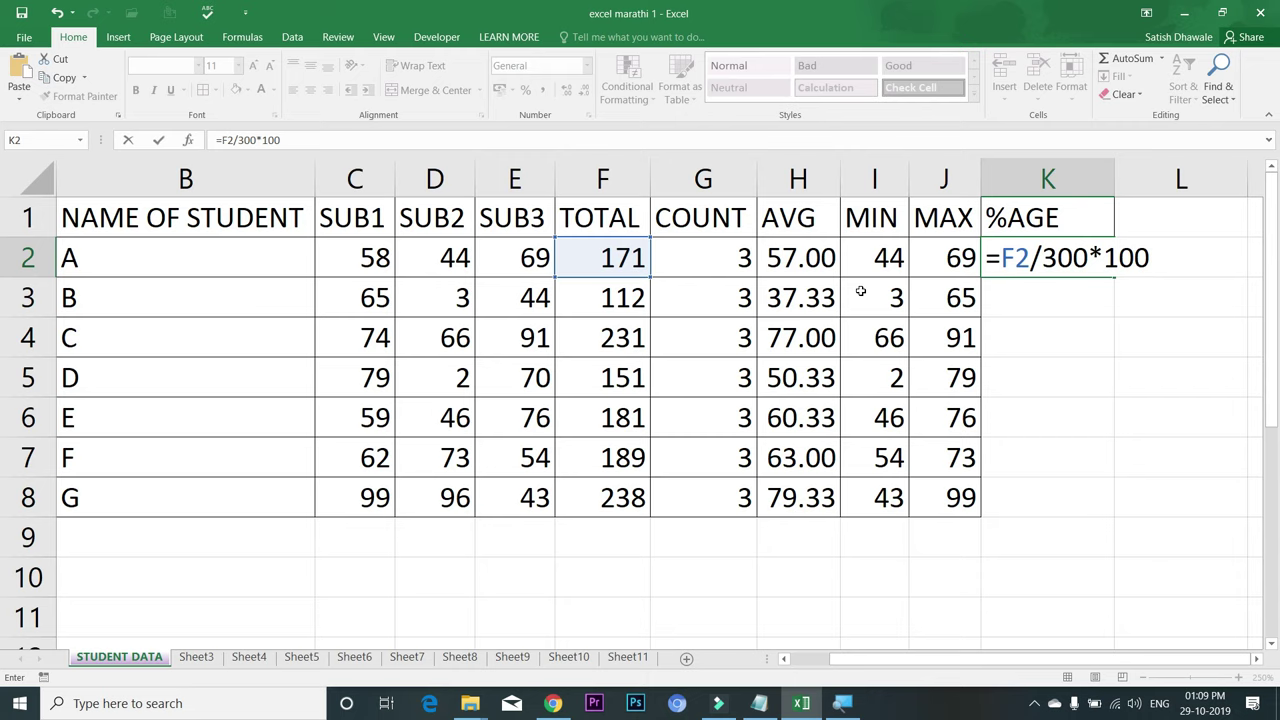
key(ctrl+Return)
key(Return)
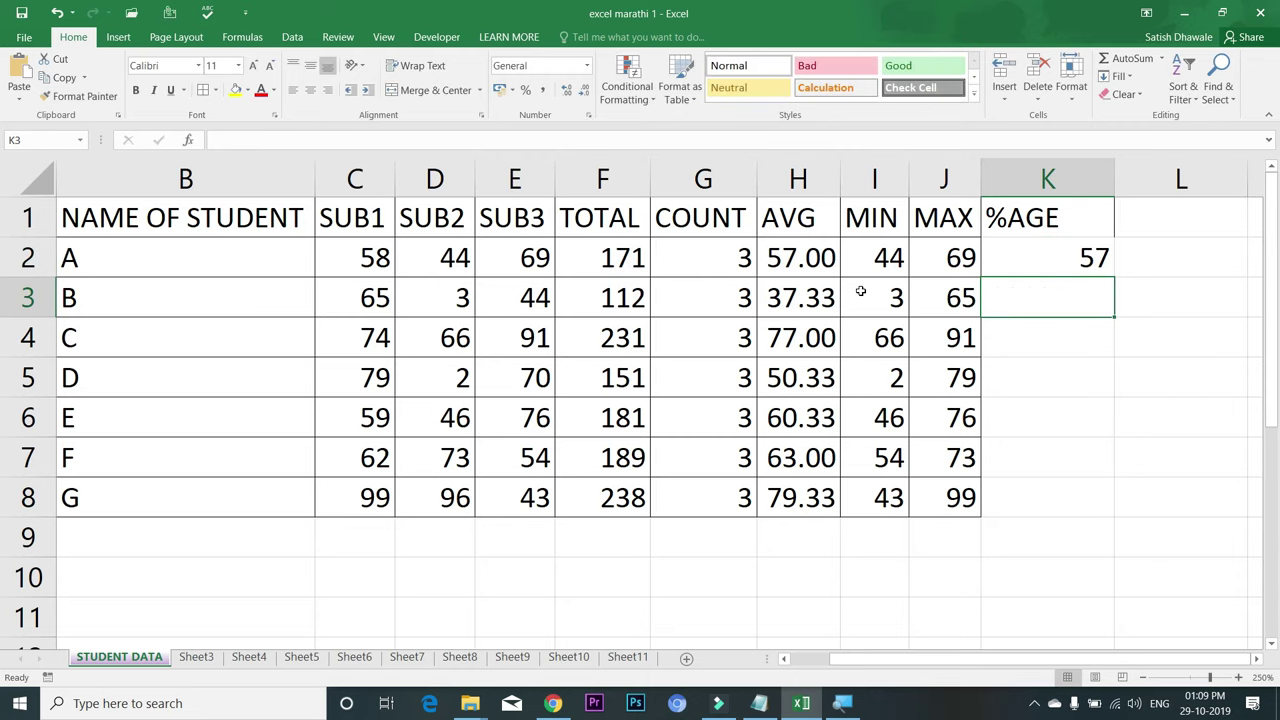
click(1223, 261)
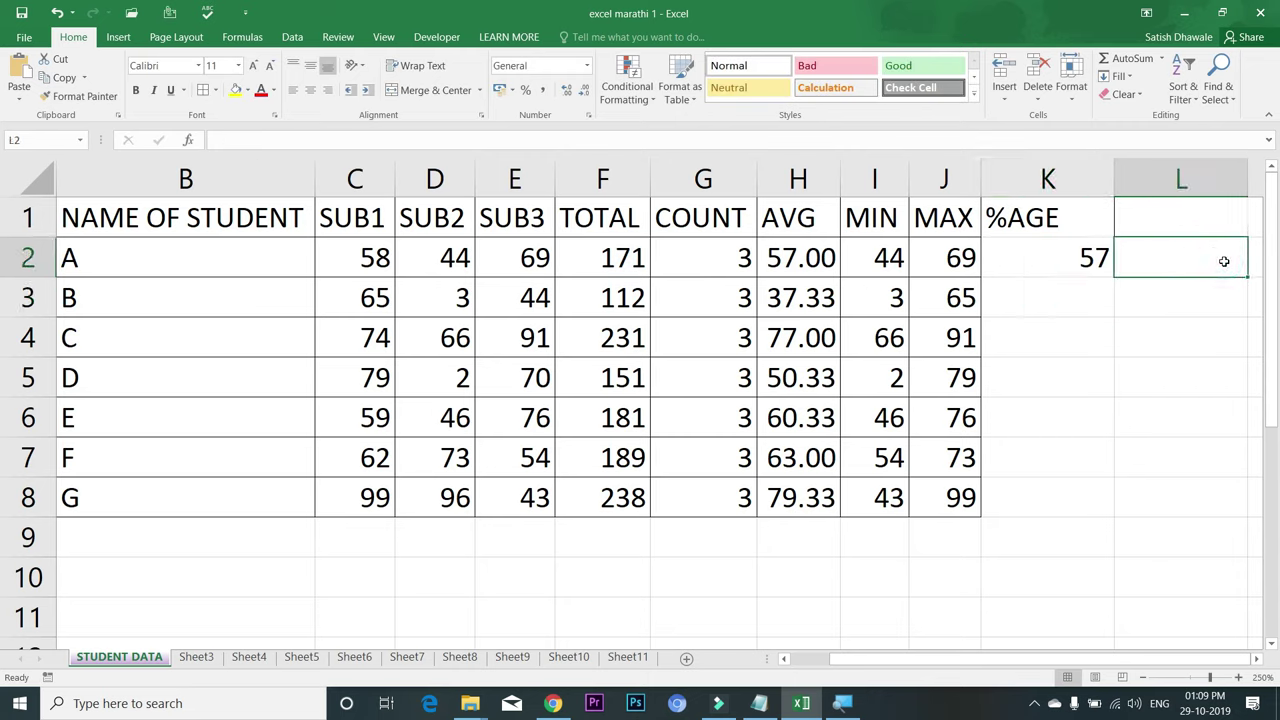
- Enter =F2/3 in L2, giving 57
text(=)
click(601, 263)
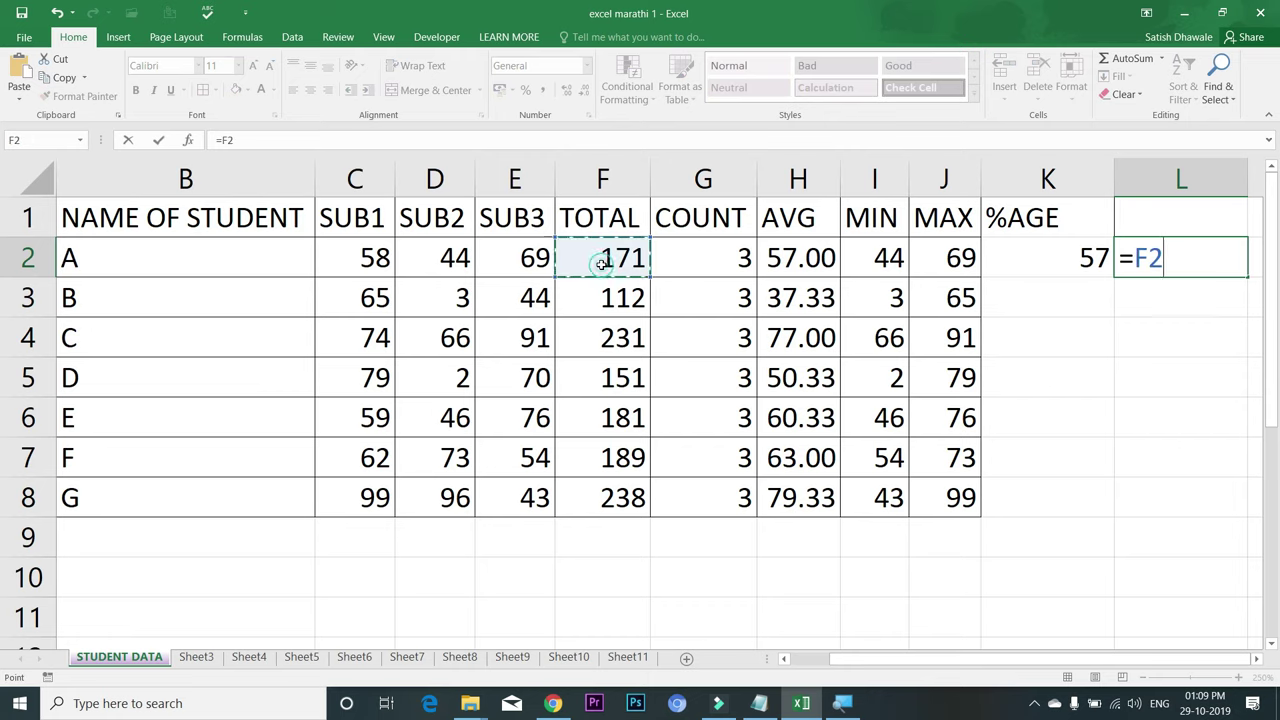
text(/3)
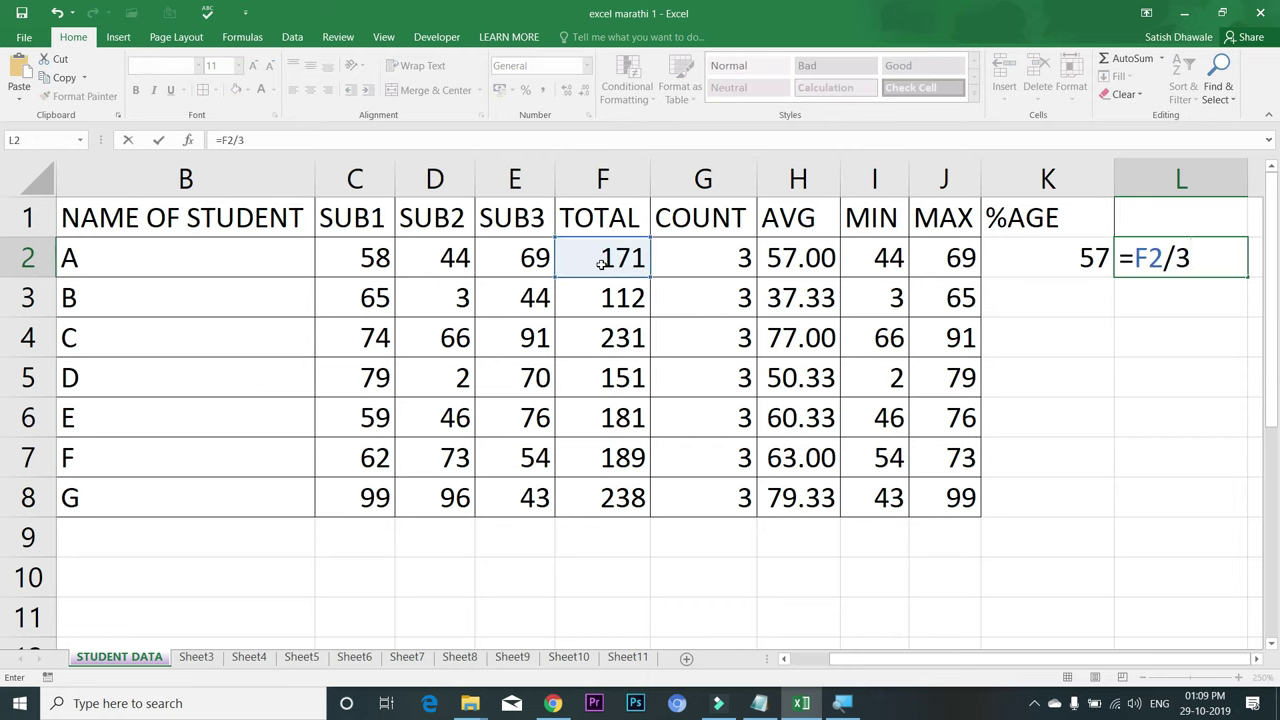
key(Return)
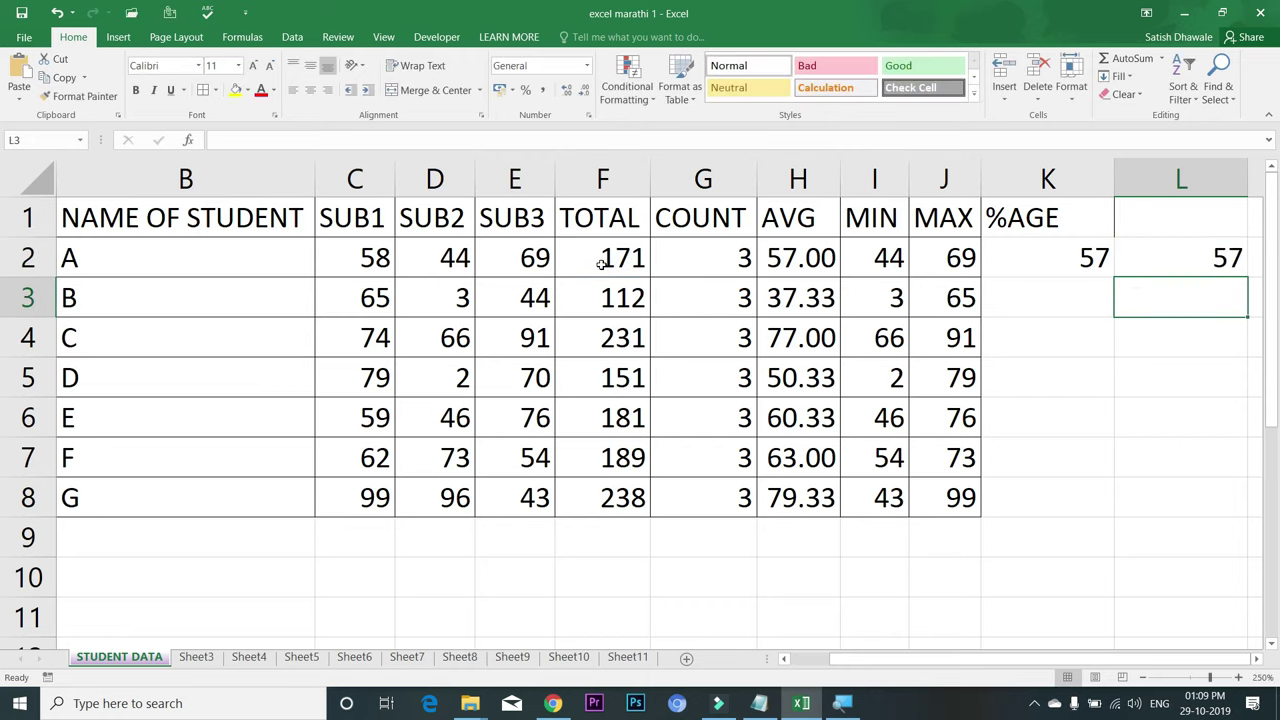
- Compare the K2 and L2 formulas without changing them
click(1057, 245)
double_click(1057, 245)
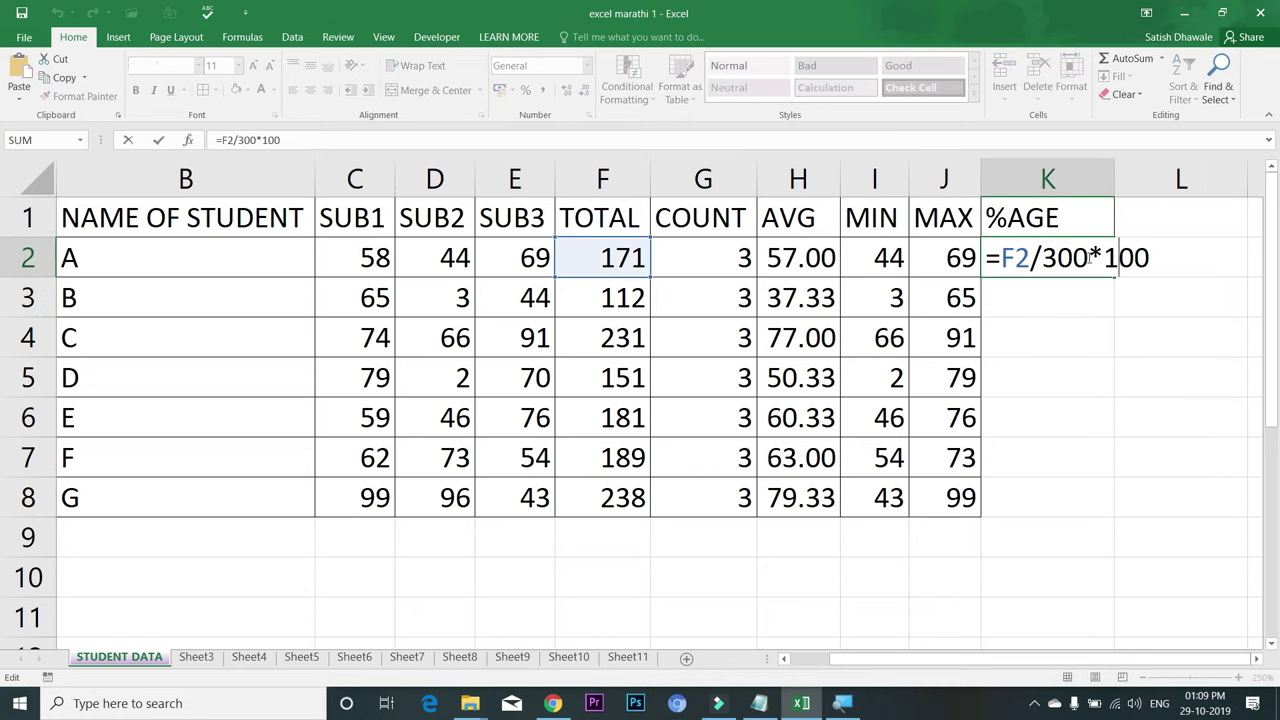
double_click(1058, 257)
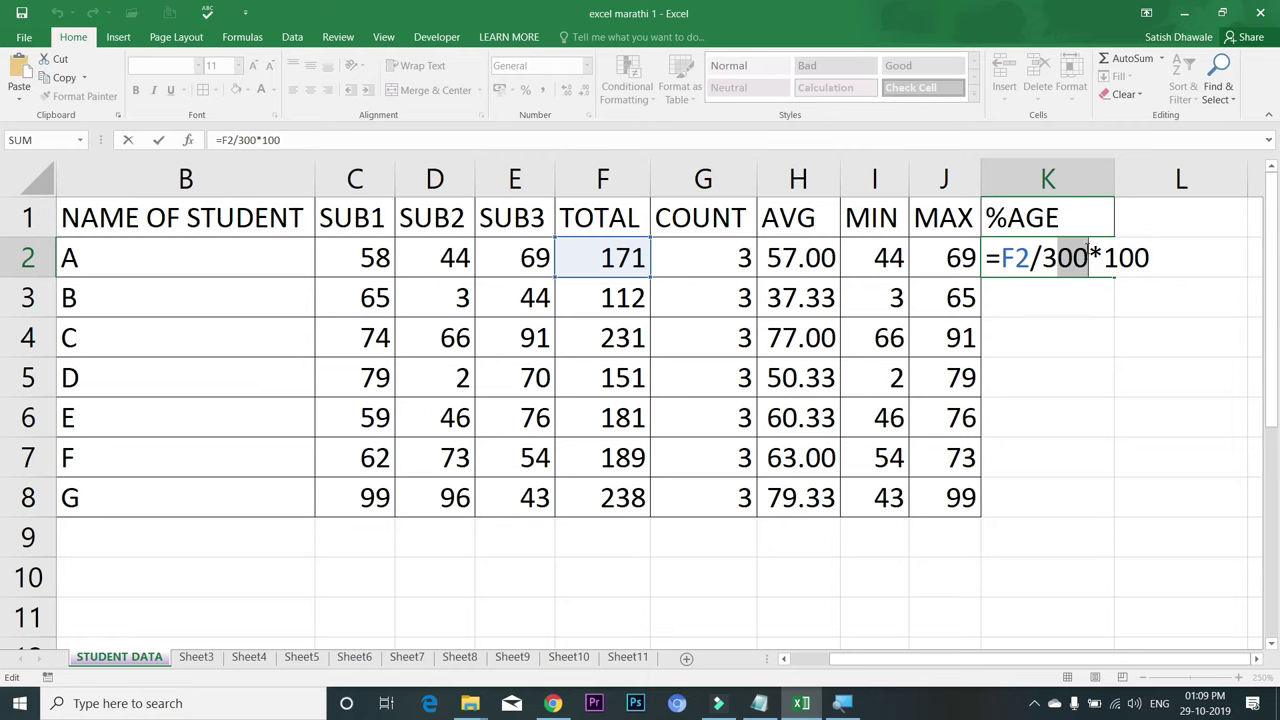
key(Return)
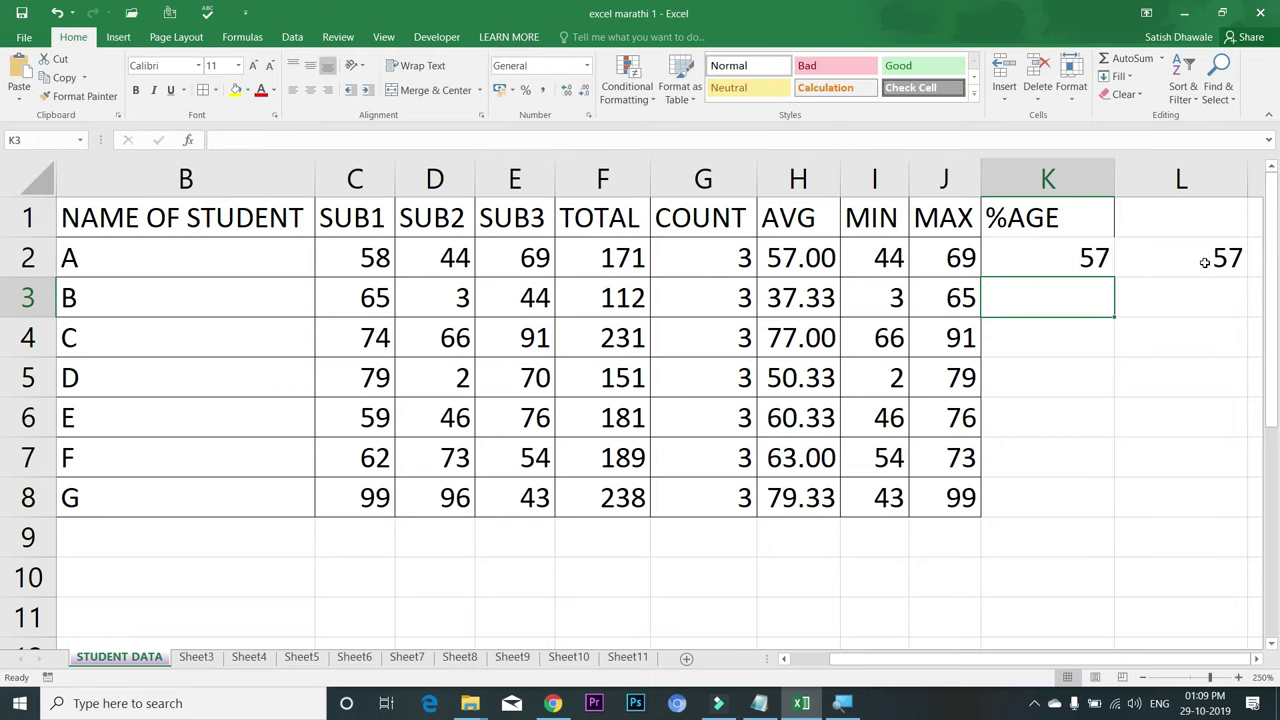
click(1204, 261)
double_click(1204, 261)
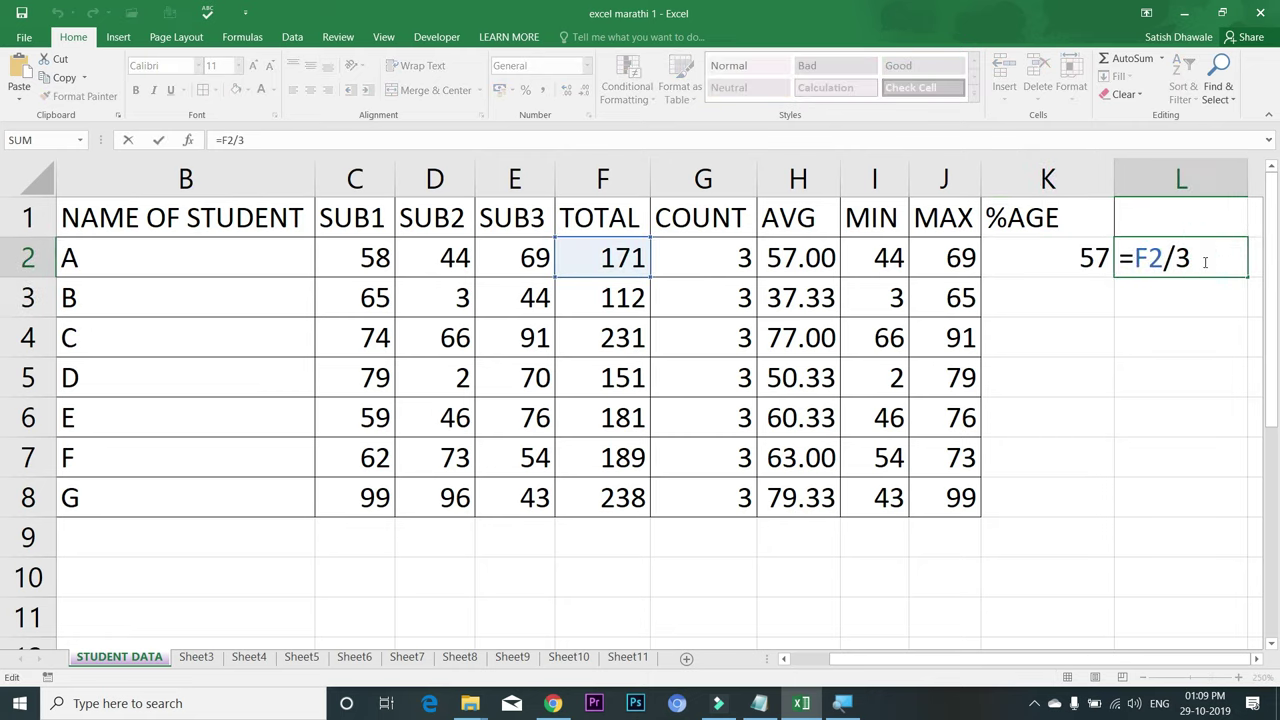
key(Return)
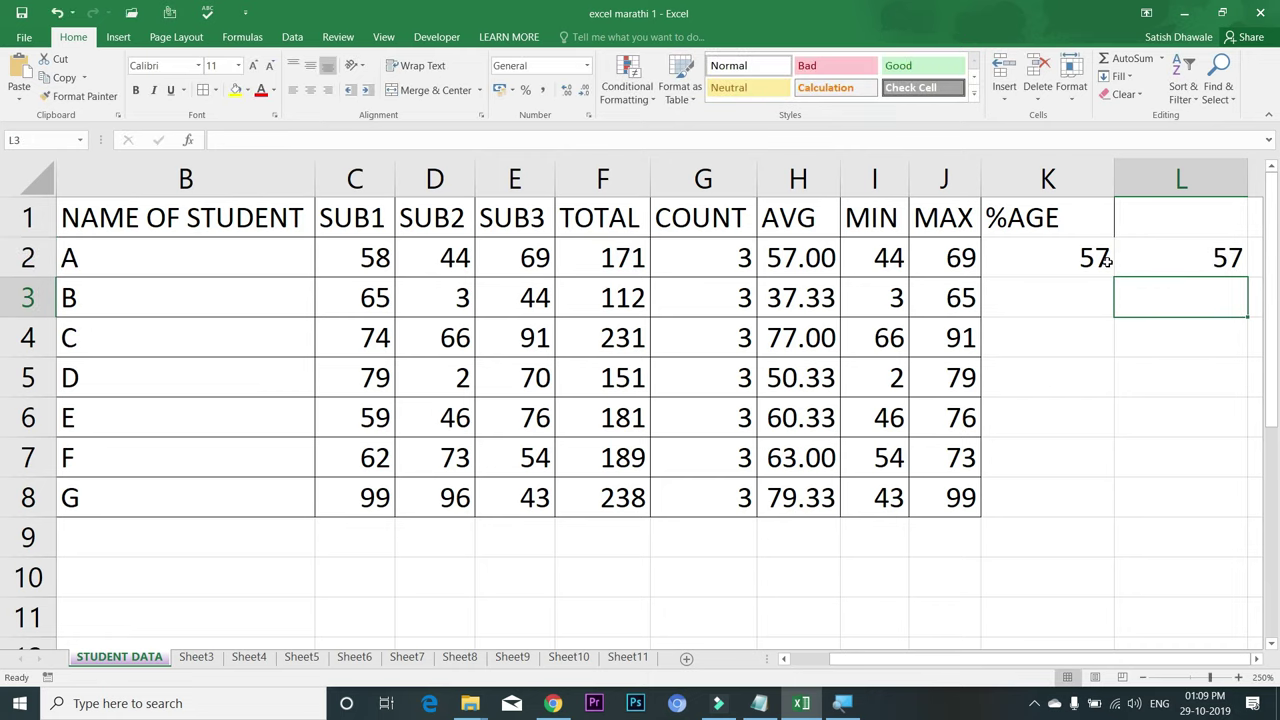
double_click(1108, 260)
- Fill the K2 percentage formula down to row 8 and show two decimals
drag(1057, 260, 1073, 260)
key(Return)
click(1104, 264)
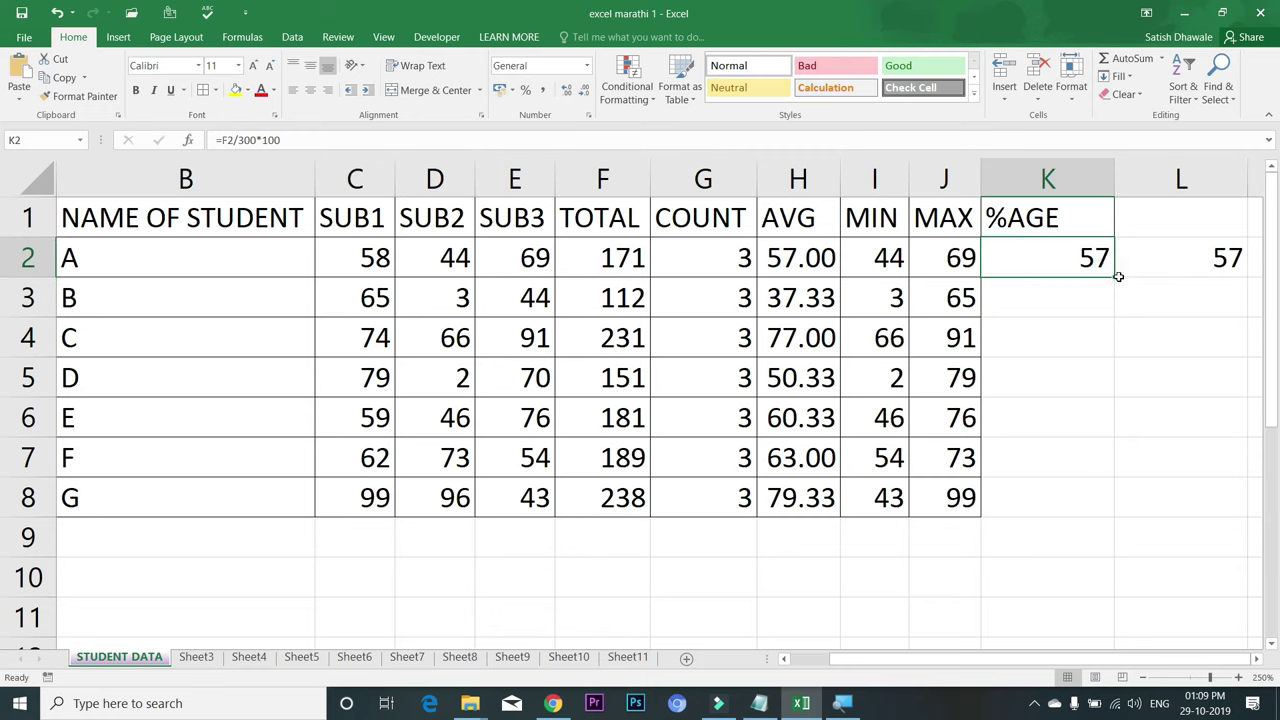
double_click(1116, 278)
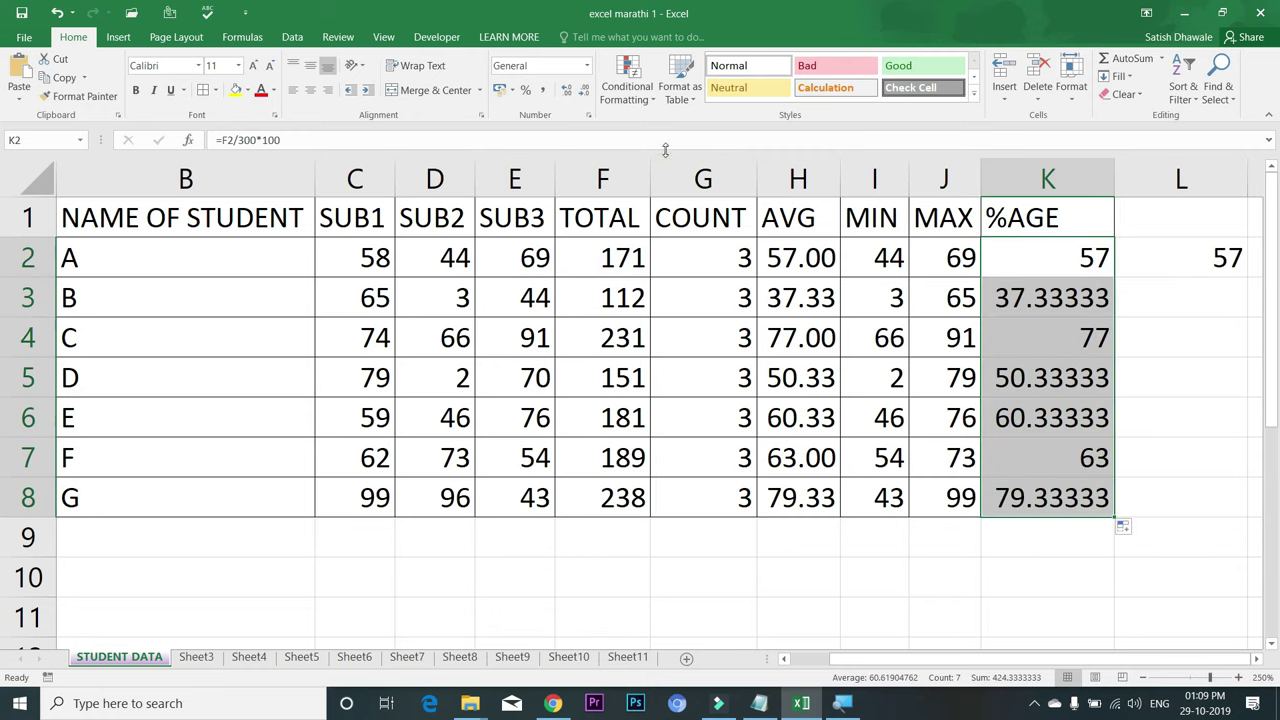
click(585, 92)
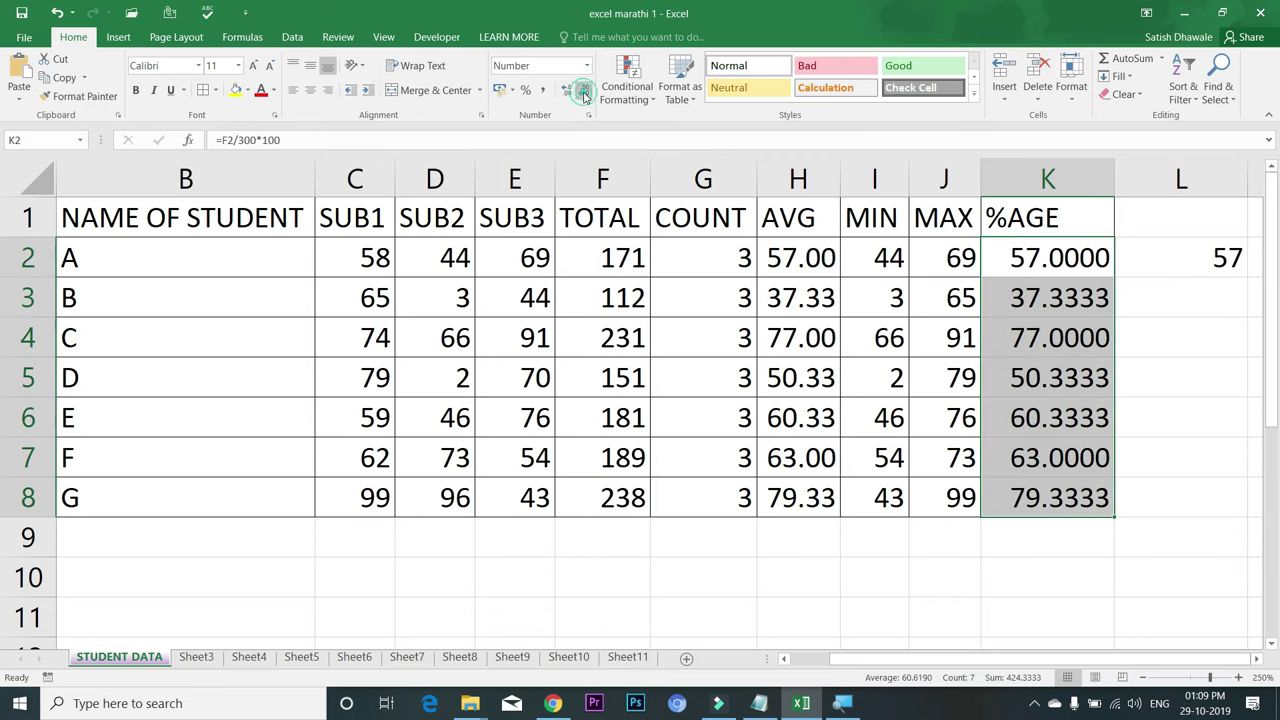
click(585, 92)
click(585, 92)
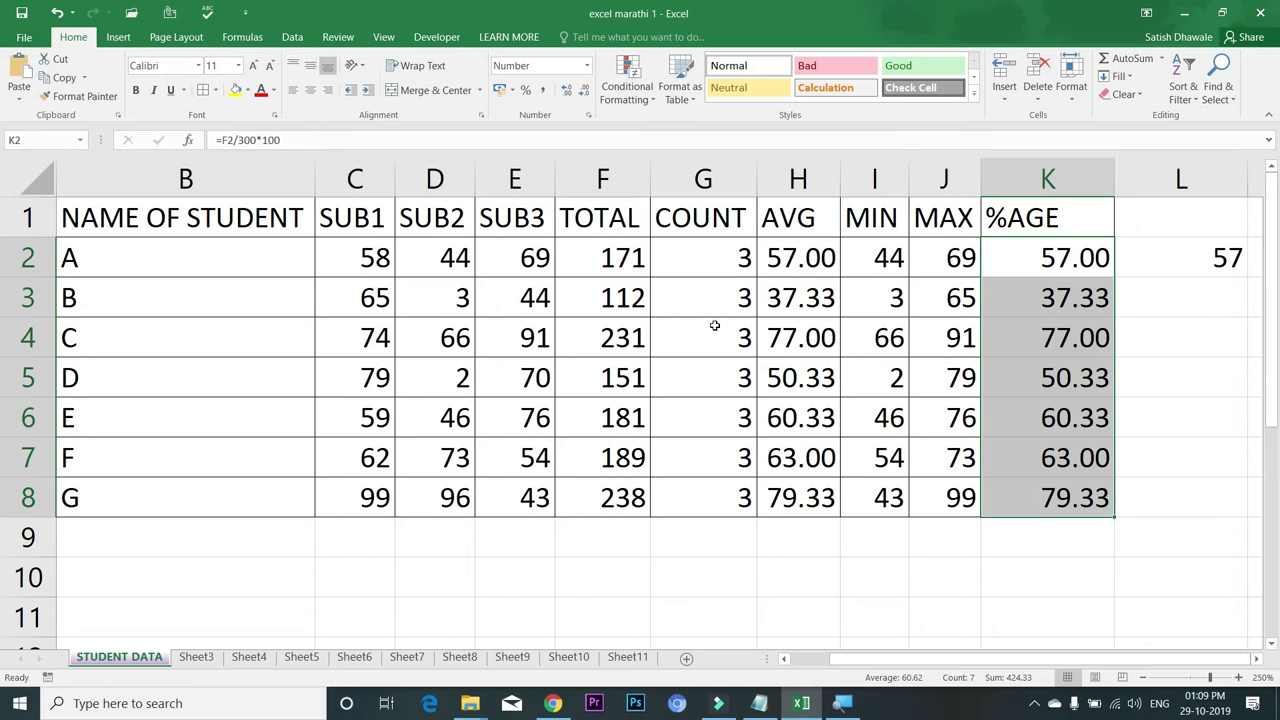
key(Right)
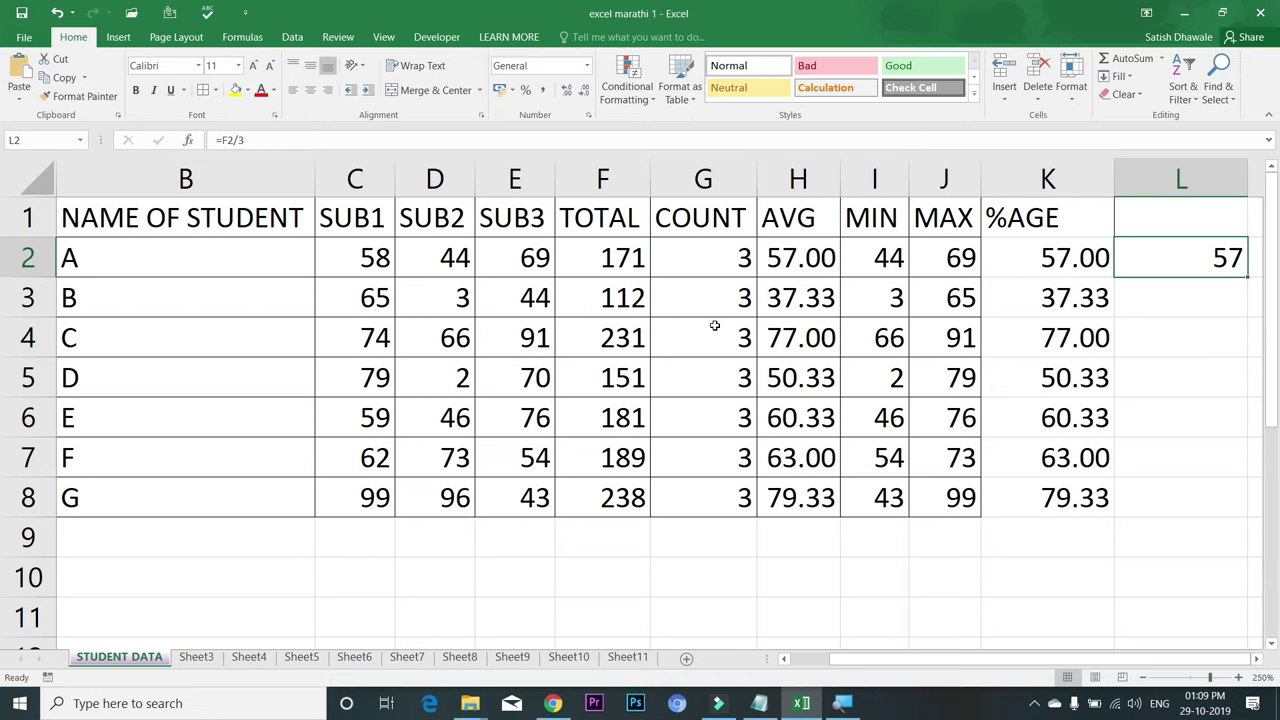
- Enter student A's marks as 98, 99 and 95 for SUB1 to SUB3
drag(362, 248, 352, 498)
click(378, 250)
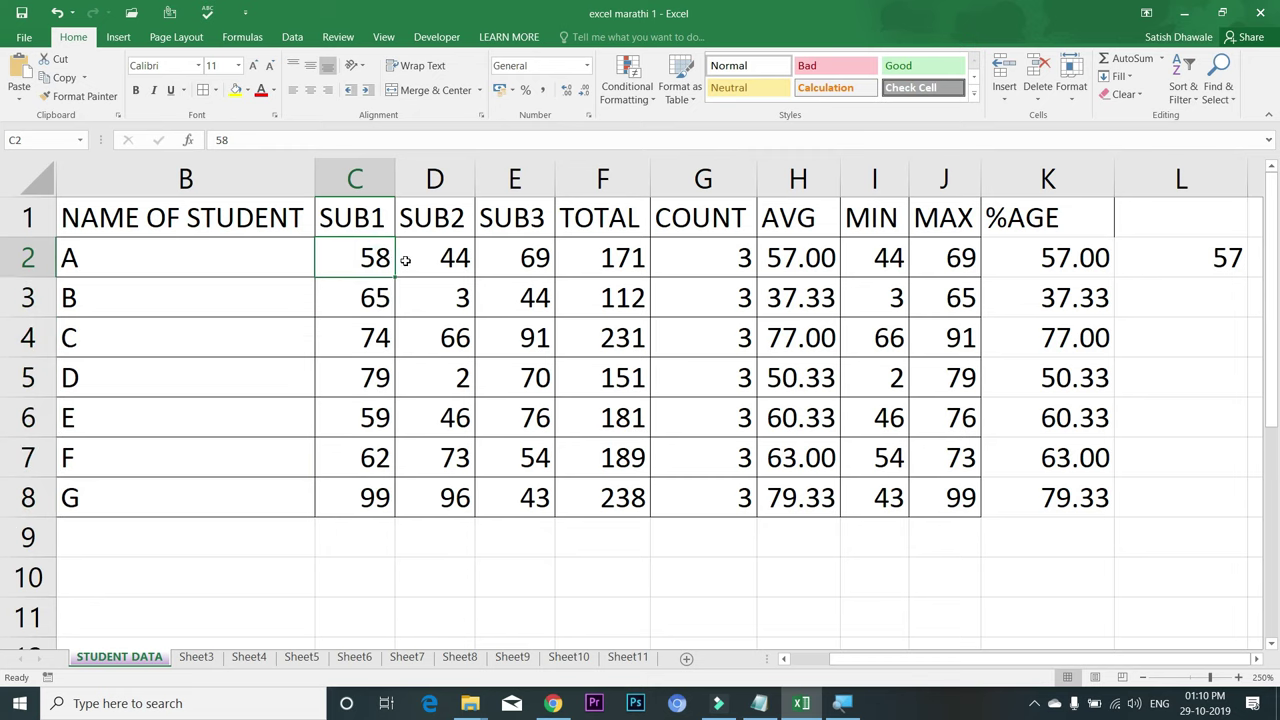
text(98)
click(406, 260)
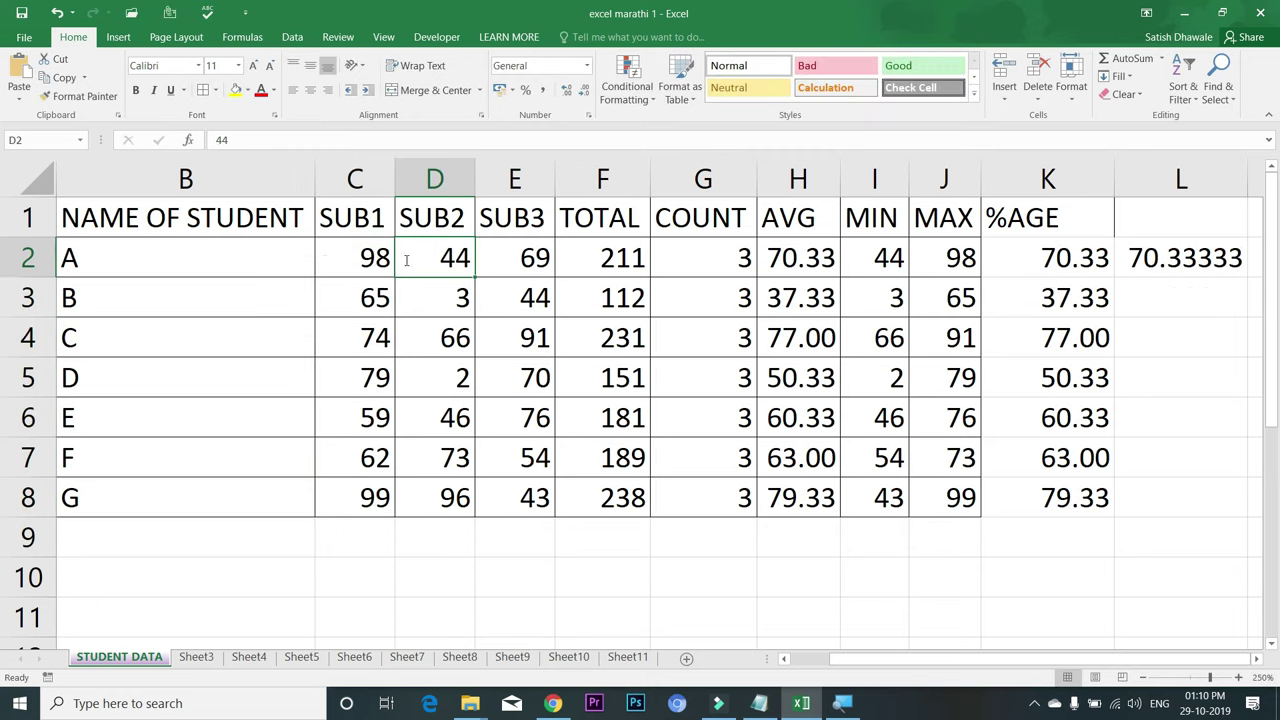
text(99)
key(Tab)
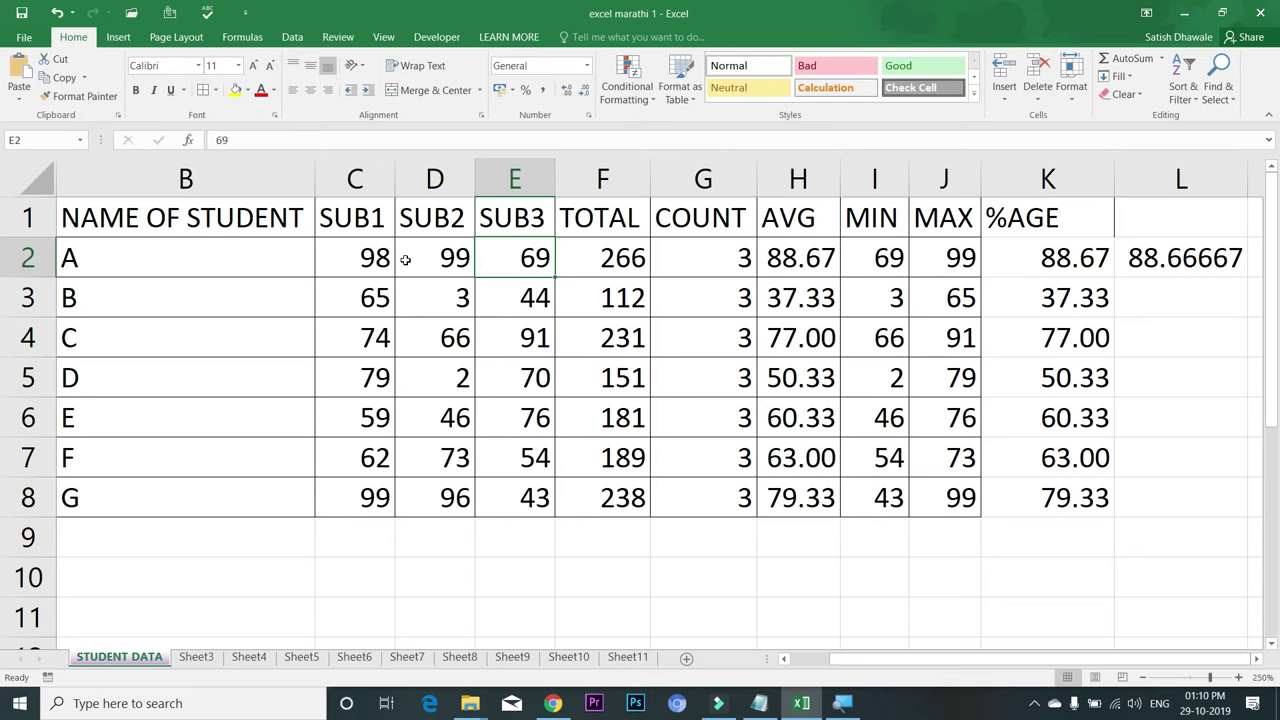
text(95)
key(Tab)
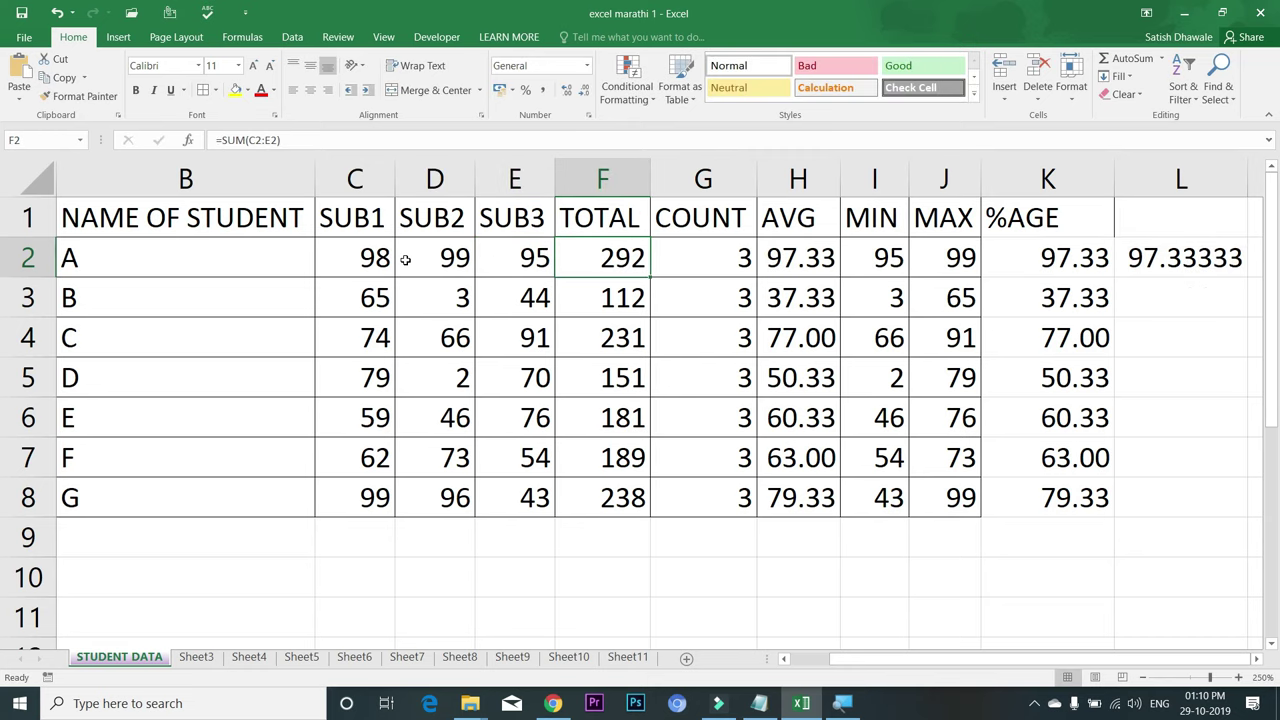
- Select the SUB1, SUB2 and SUB3 columns to compare their sums
click(445, 192)
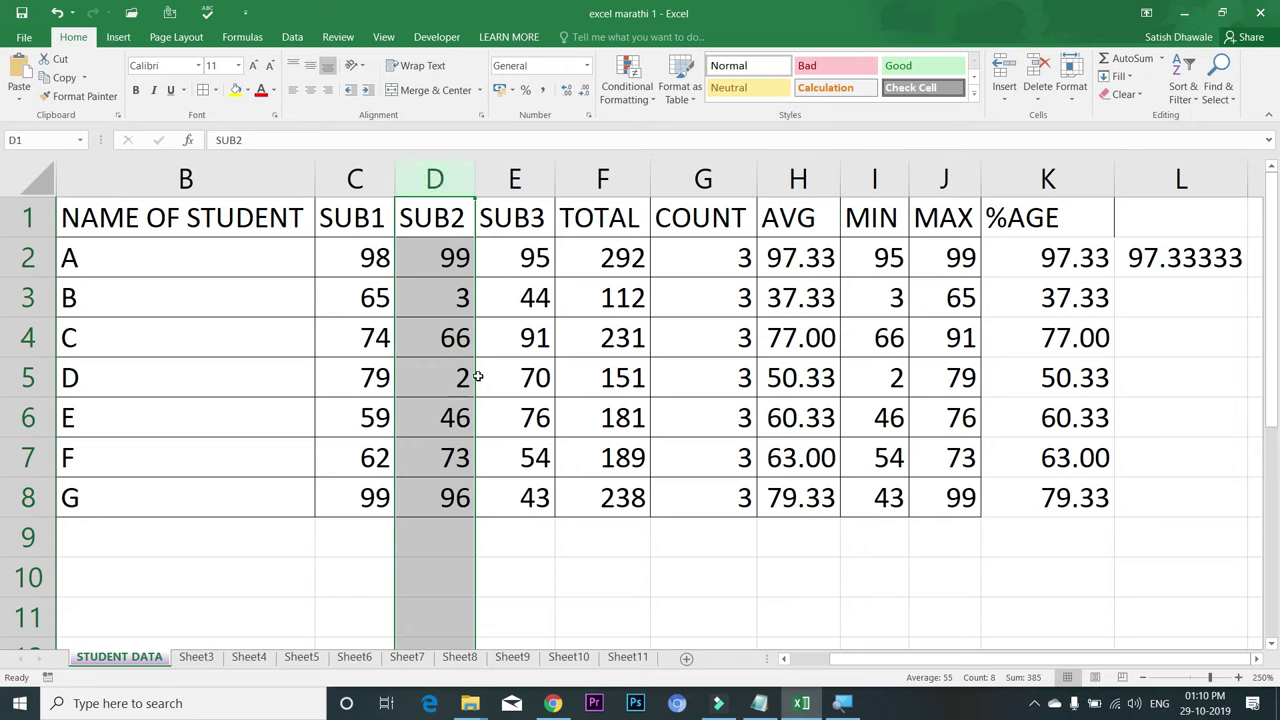
click(512, 180)
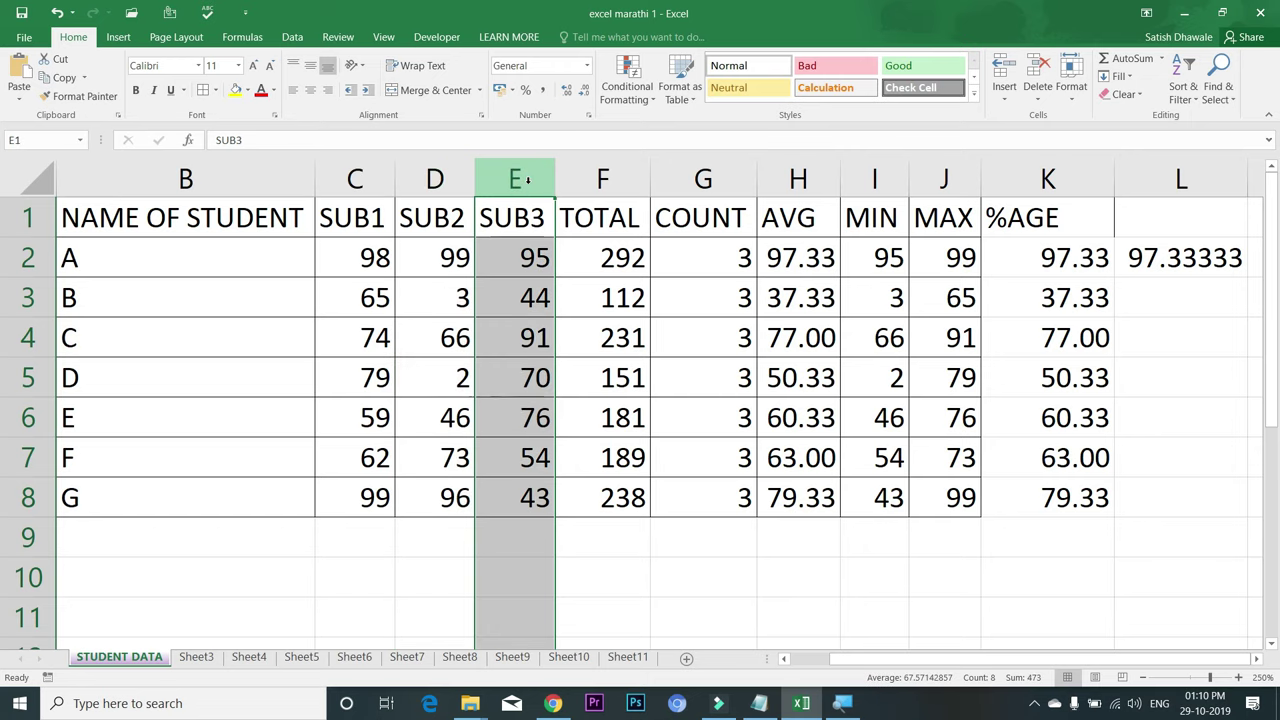
click(384, 177)
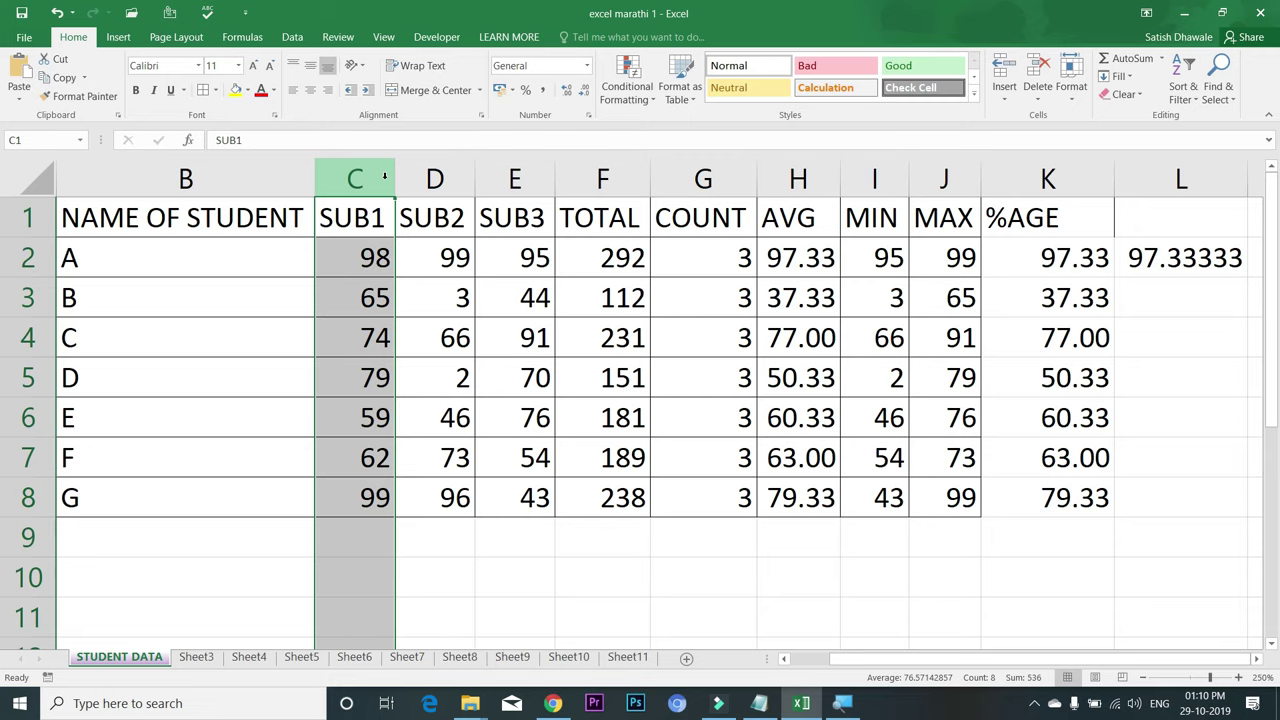
click(433, 182)
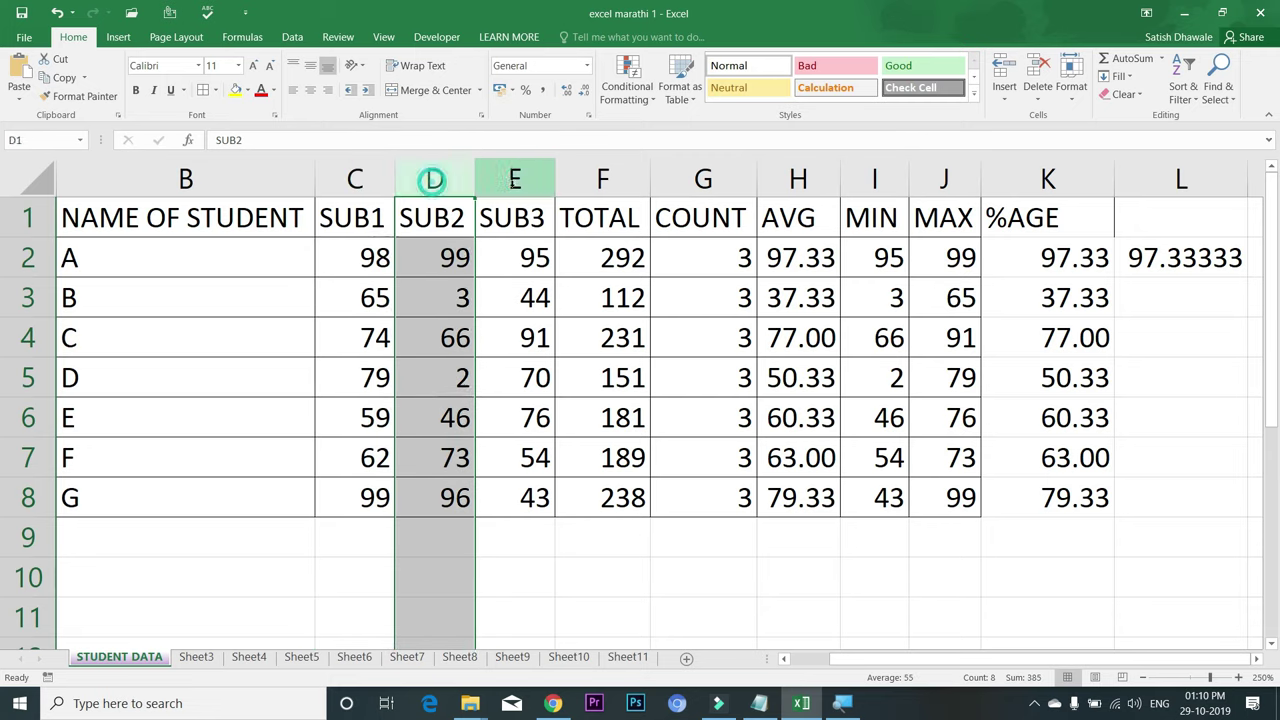
click(514, 180)
- Change student A's SUB1 mark to 145
click(375, 250)
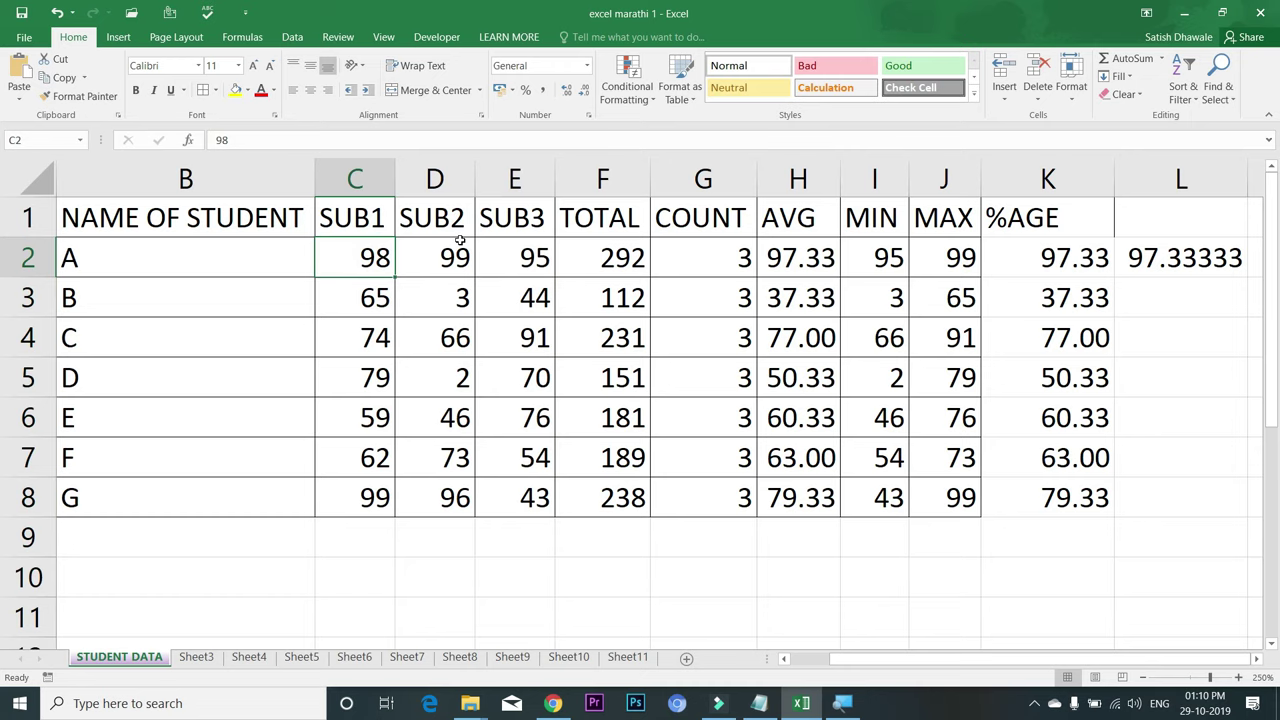
text(145)
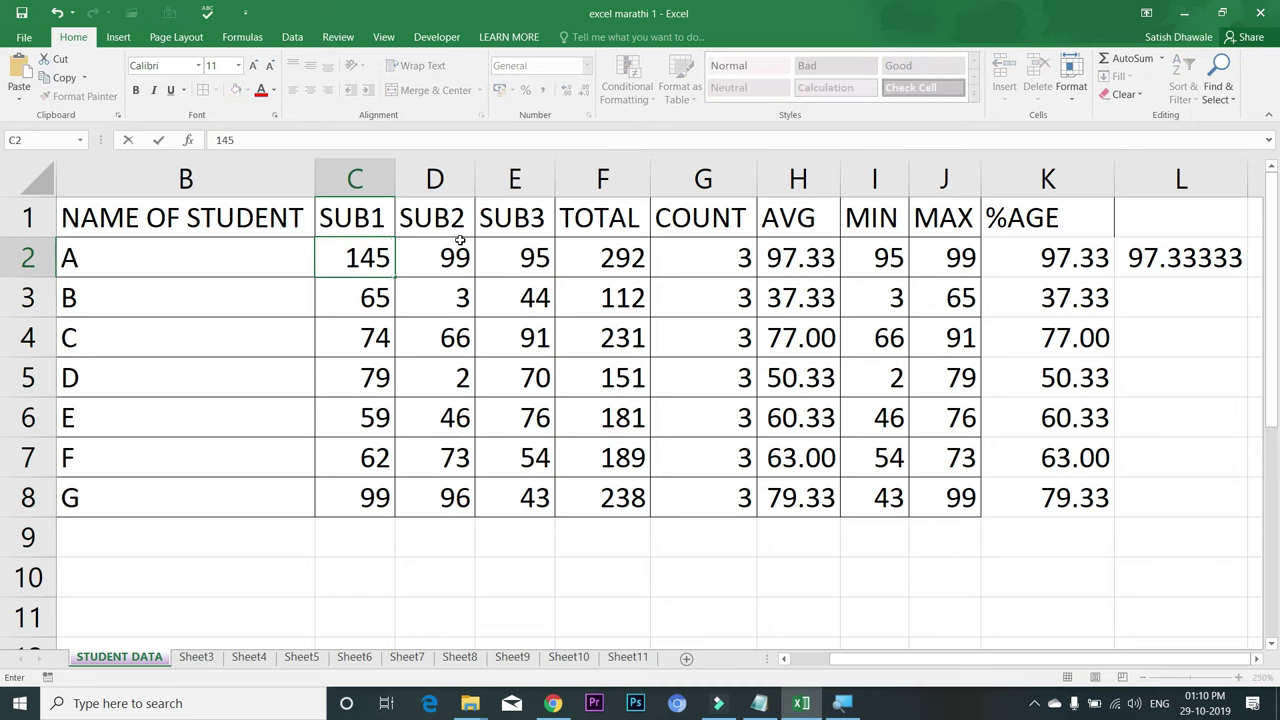
key(Return)
click(375, 260)
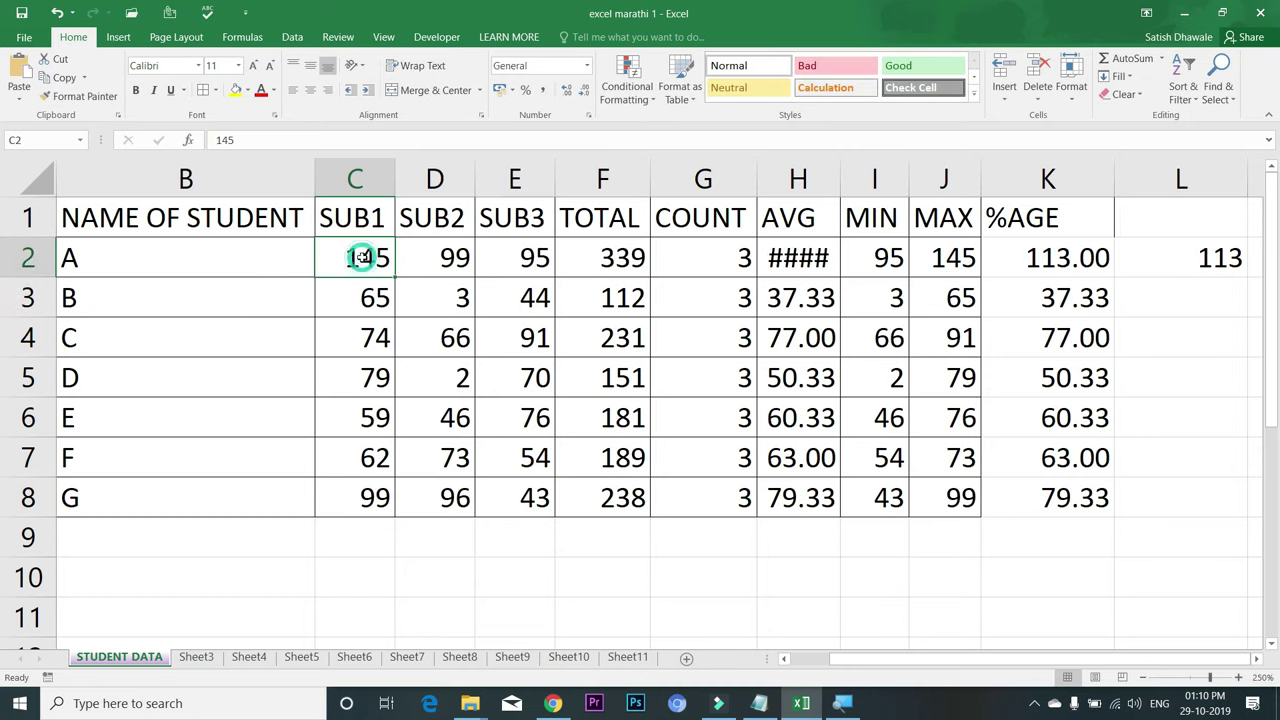
mouse_move(846, 171)
mouse_down()
mouse_move(874, 174)
mouse_move(836, 179)
mouse_up()
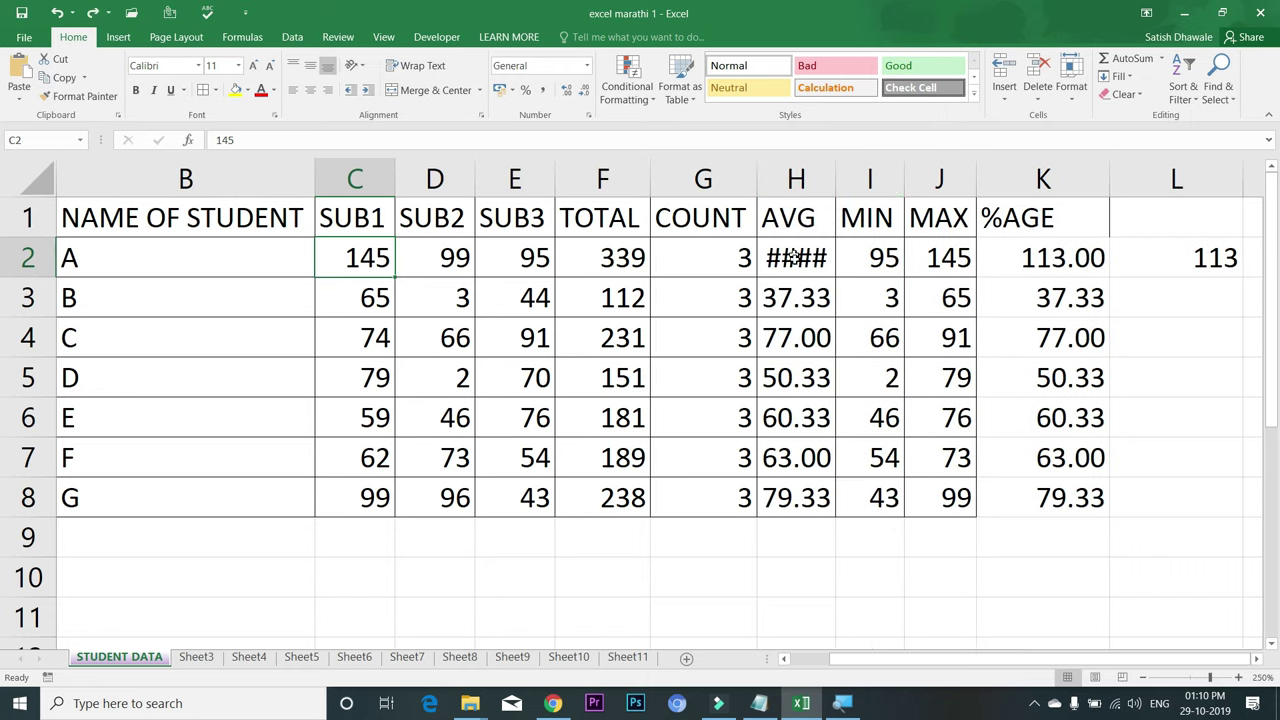
- AutoFit the AVG column so student A's average displays 113.00
double_click(834, 179)
drag(882, 179, 836, 179)
double_click(834, 179)
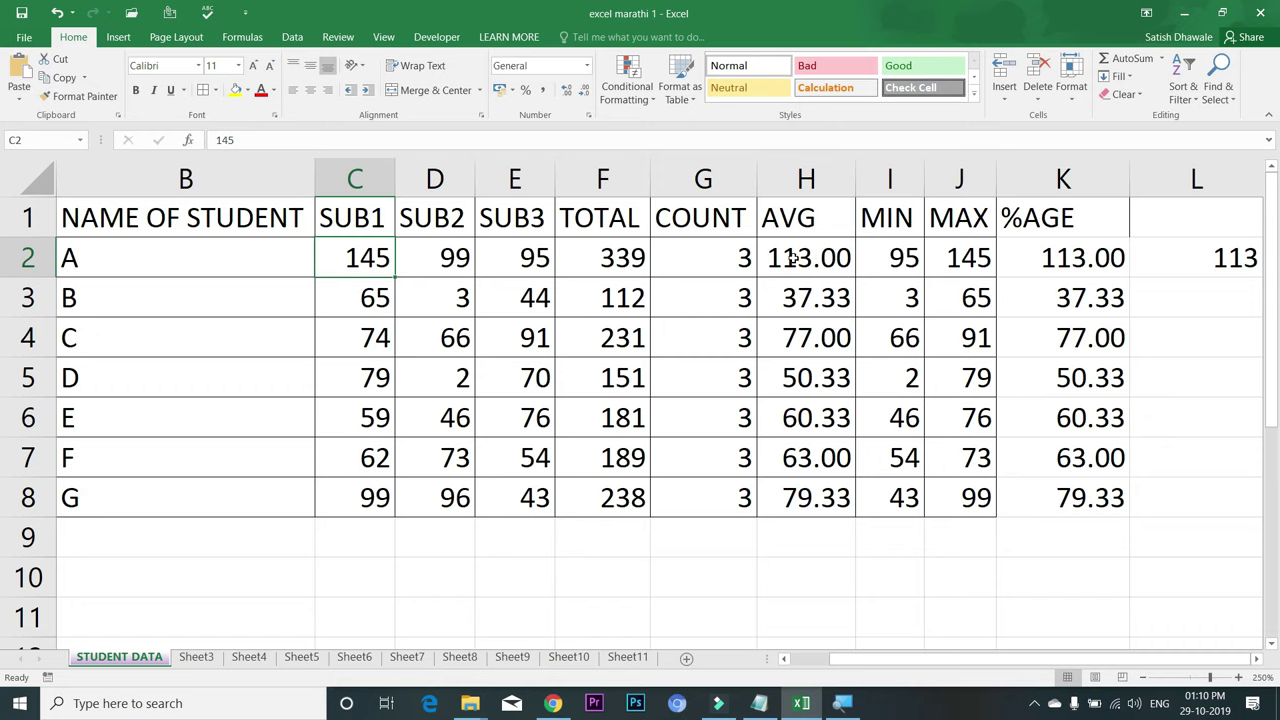
- Check student A's SUB1, SUB2 and SUB3 marks and the TOTAL formula
click(353, 262)
click(432, 264)
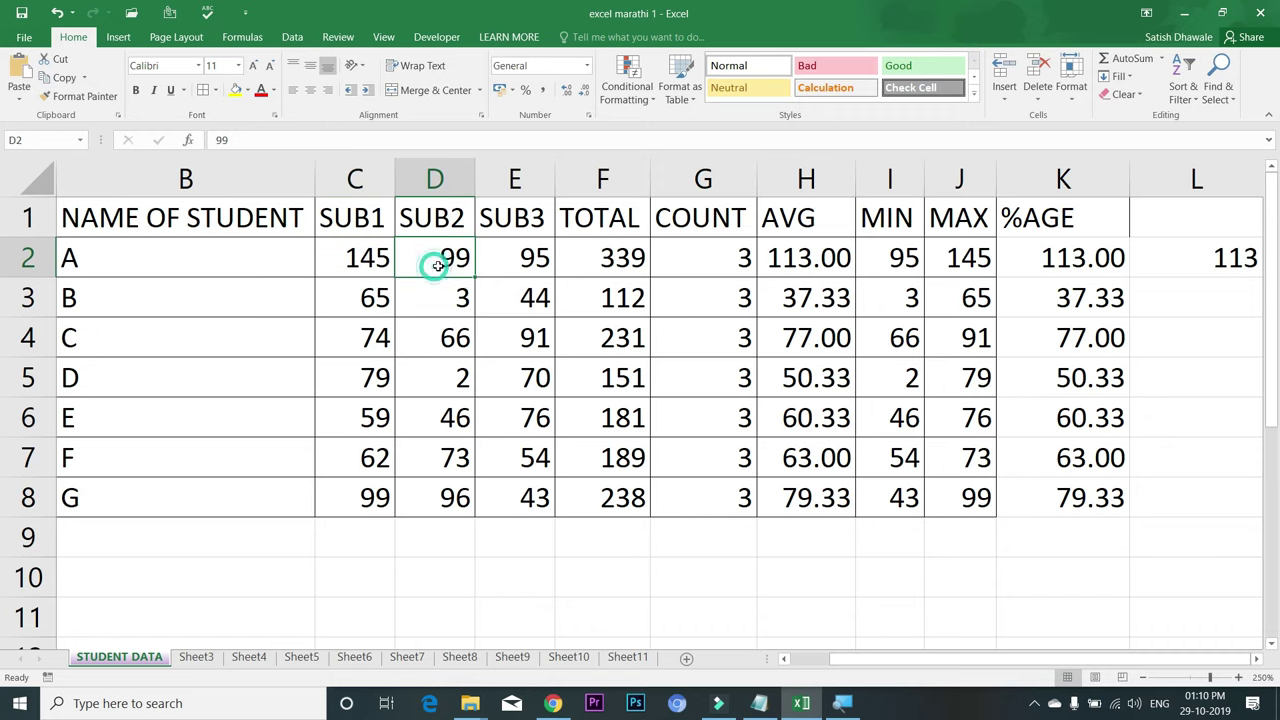
click(525, 259)
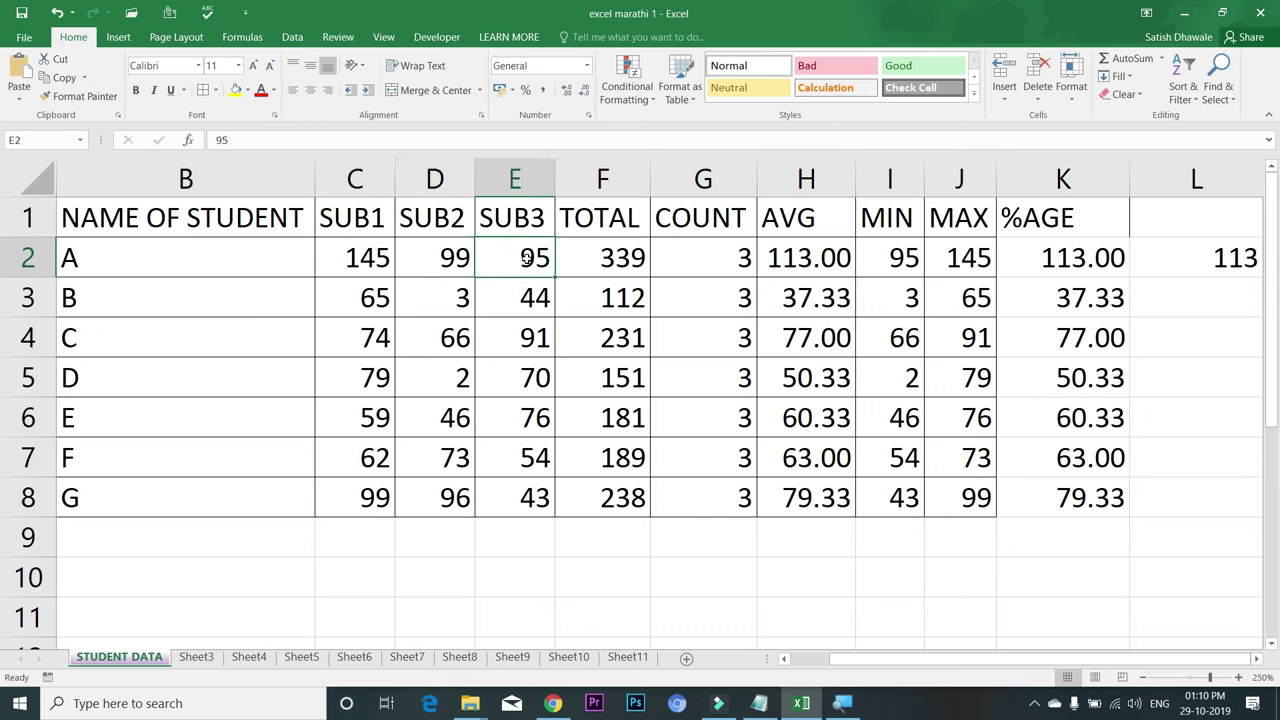
click(445, 258)
click(536, 258)
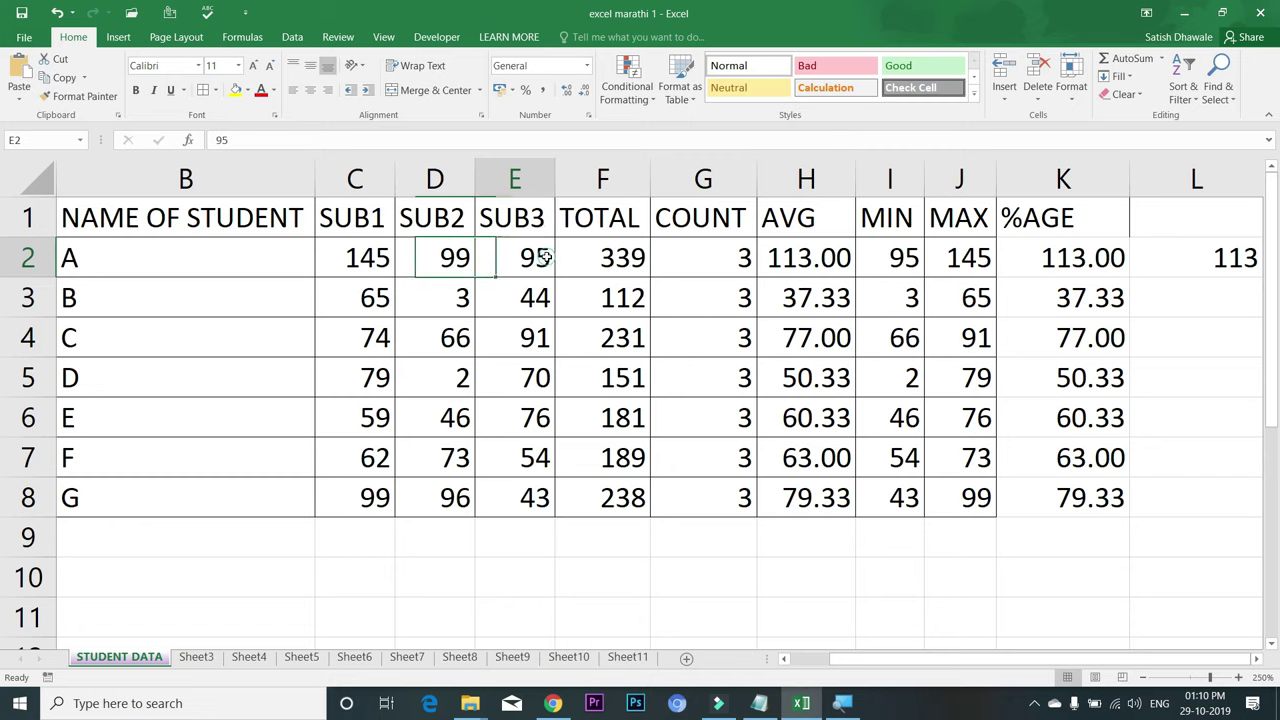
click(376, 257)
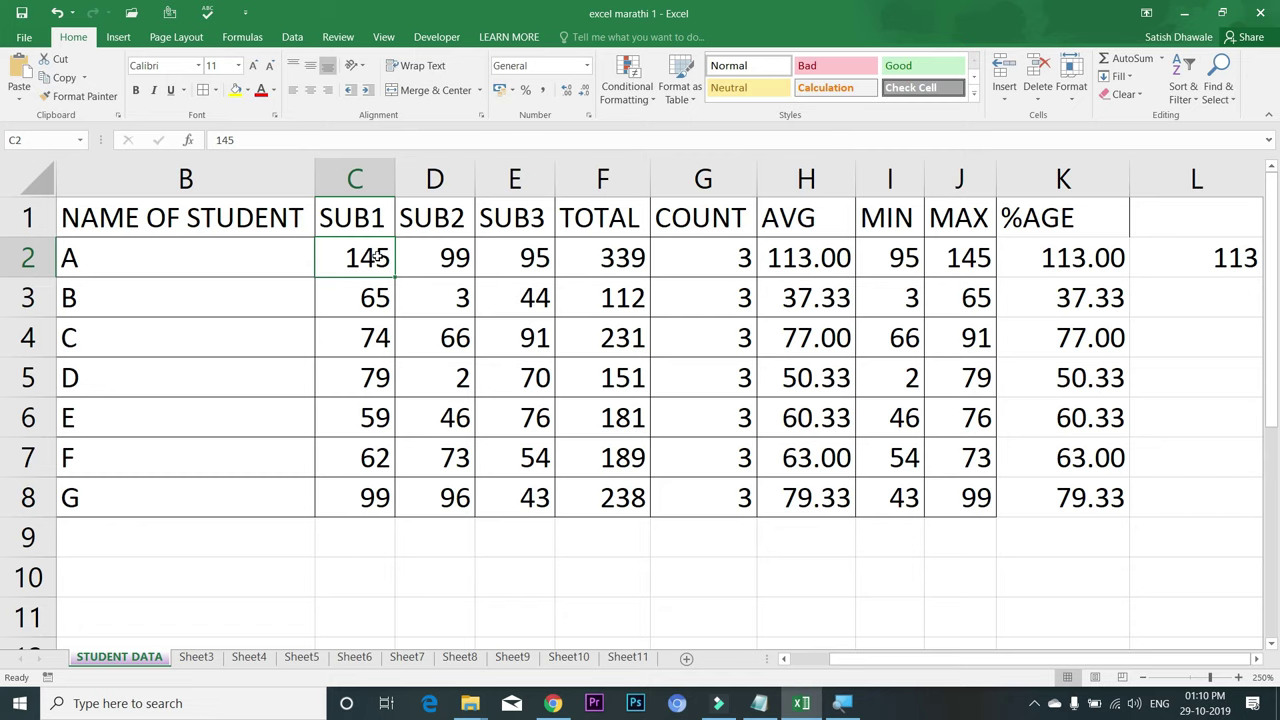
click(448, 258)
click(508, 258)
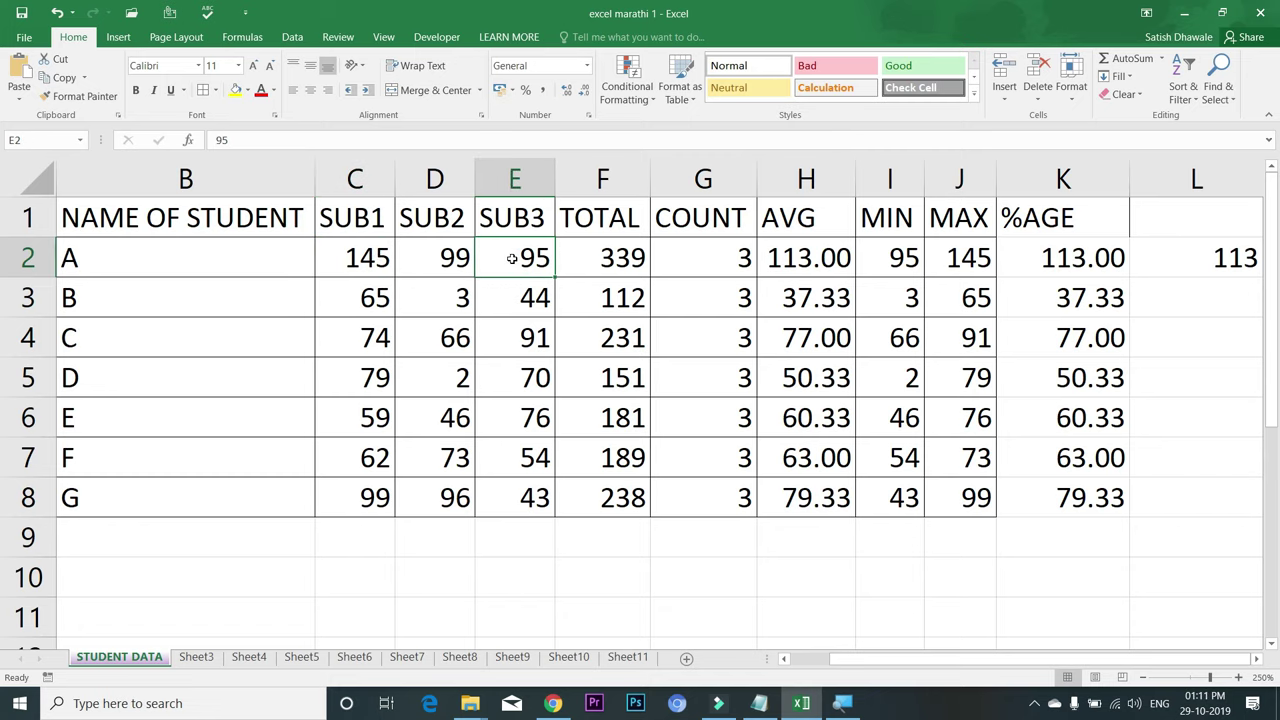
click(378, 259)
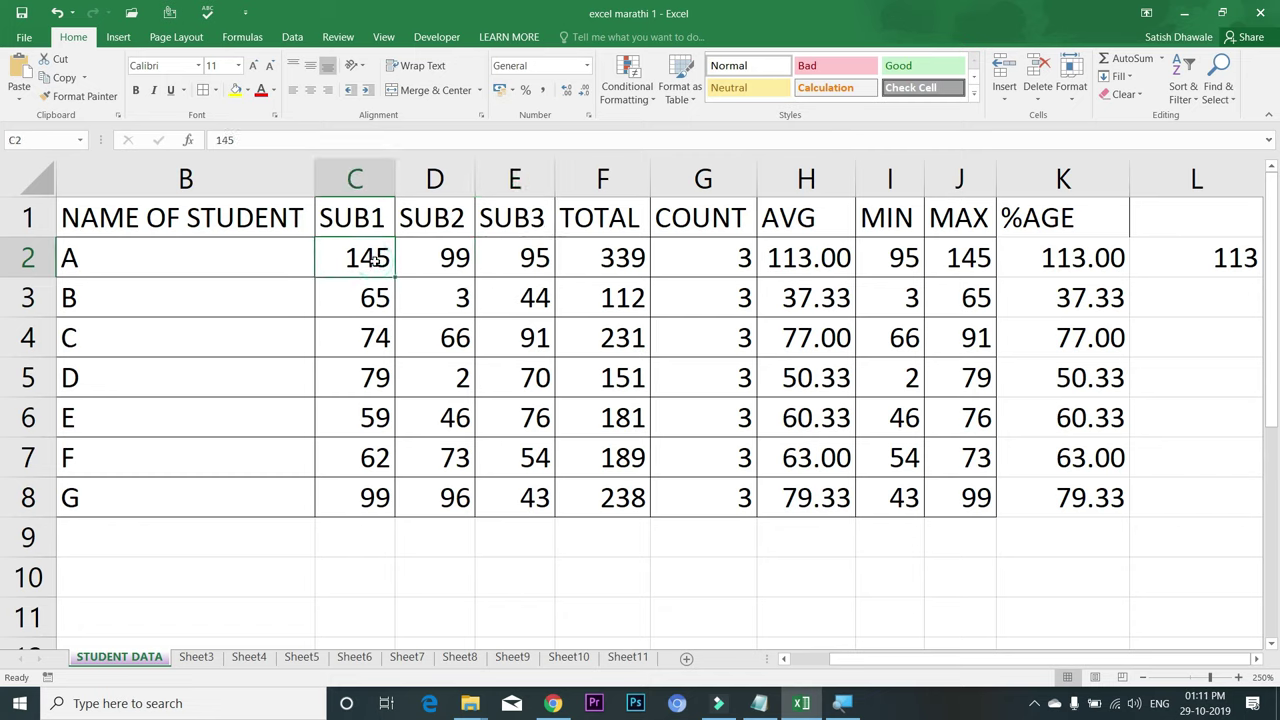
click(601, 260)
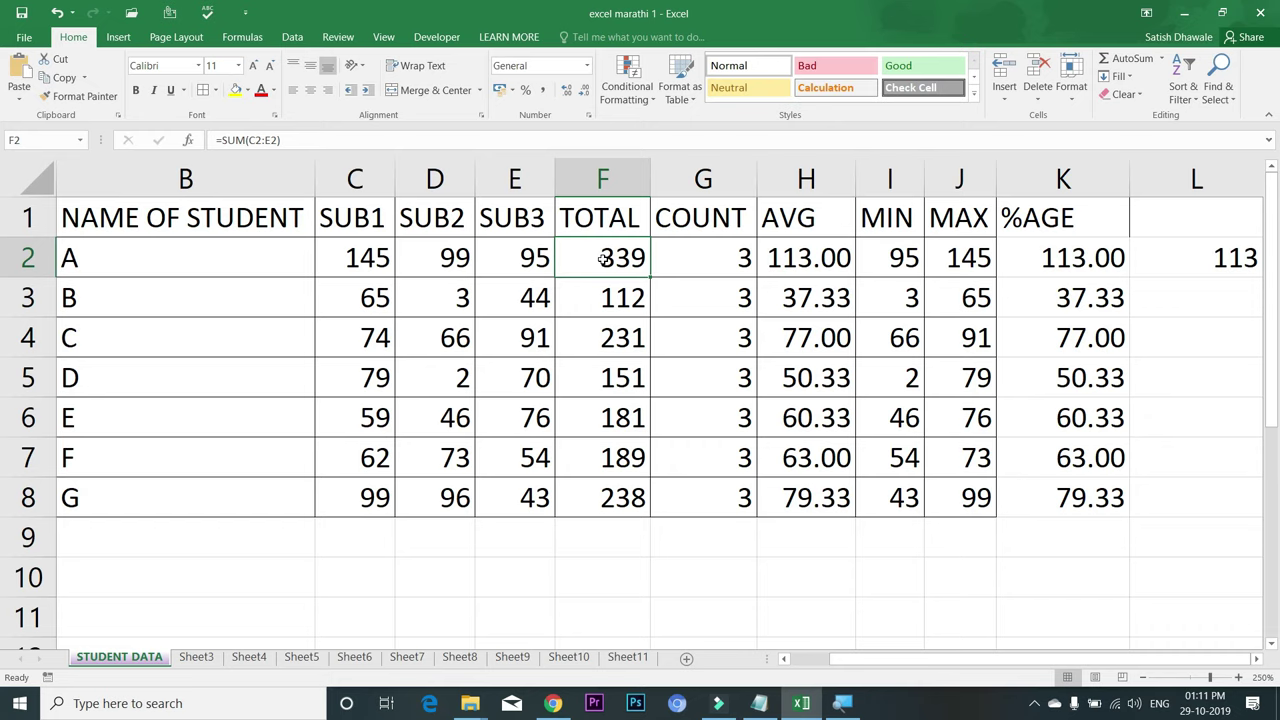
click(810, 264)
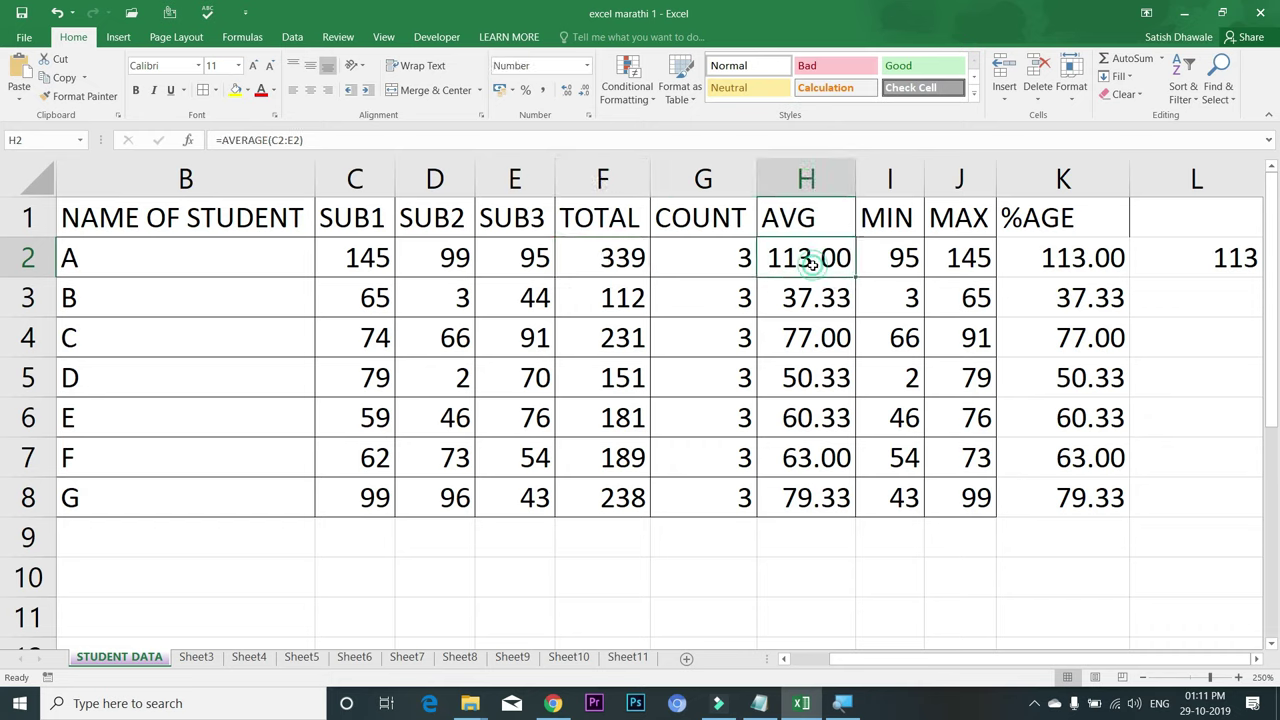
click(640, 262)
click(803, 258)
click(1257, 662)
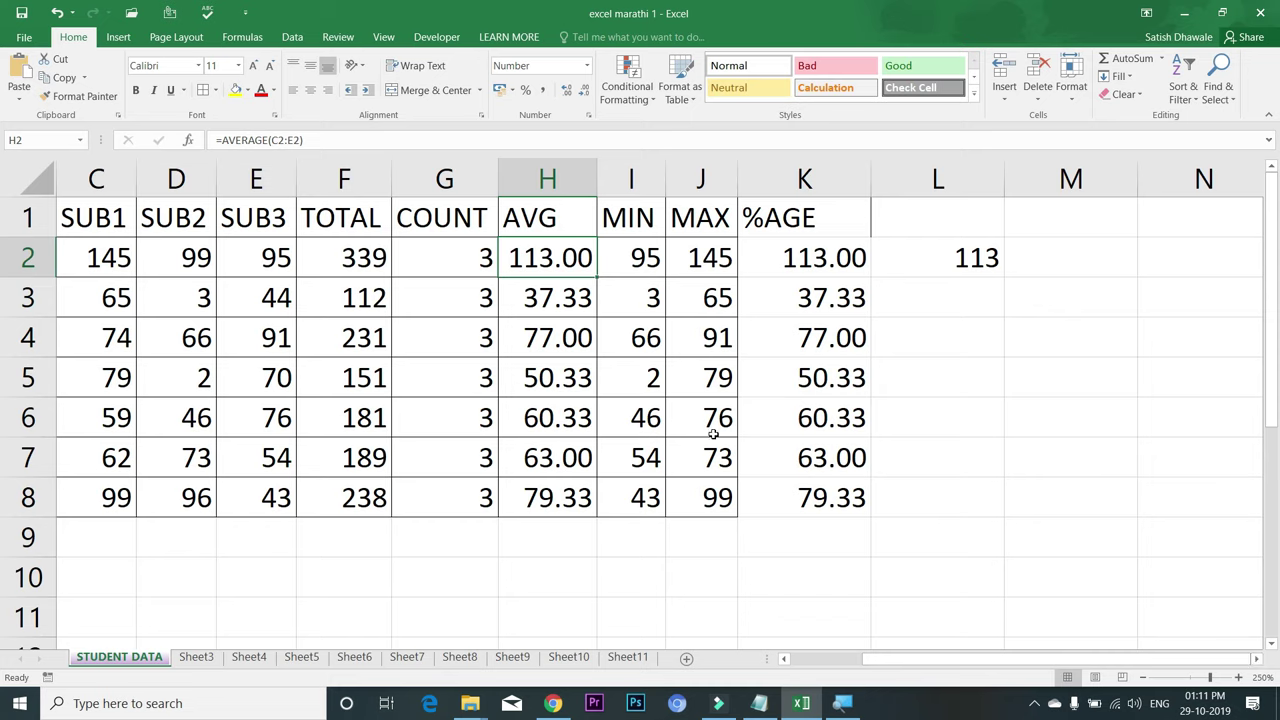
click(842, 259)
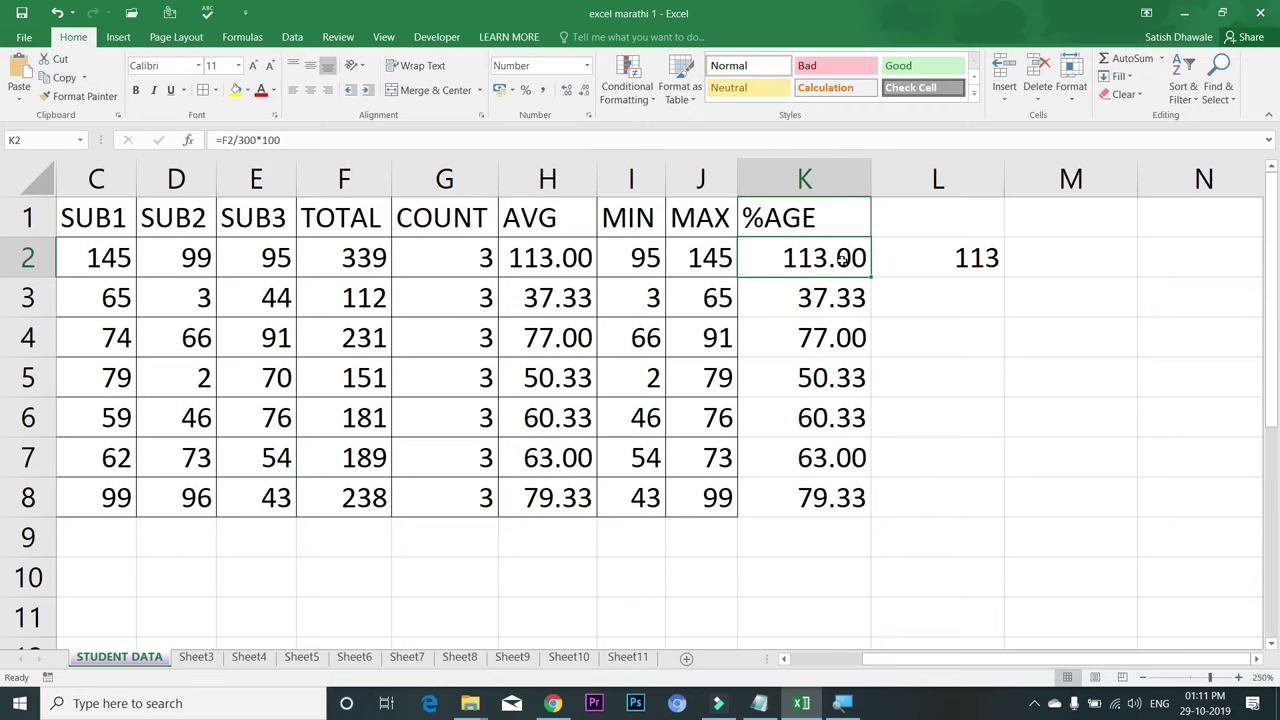
- Change K2 to =F2/350*100 and fill it down the %AGE column
double_click(843, 259)
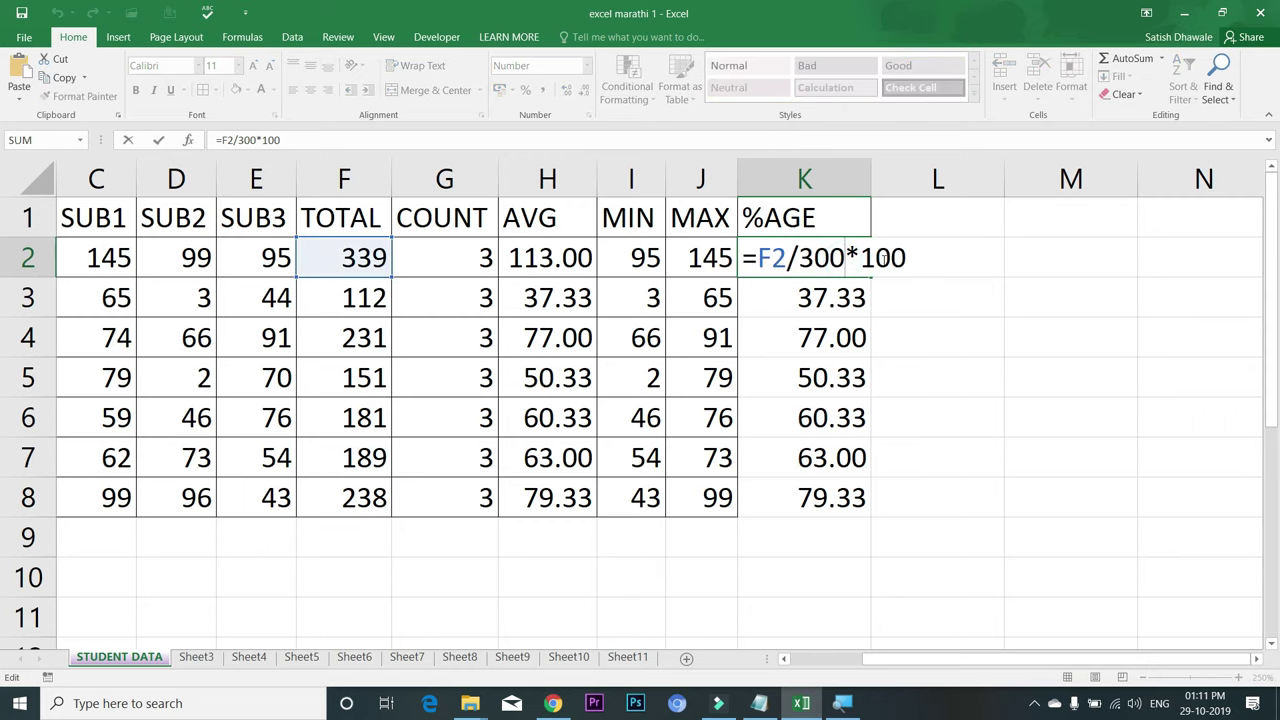
drag(846, 258, 816, 258)
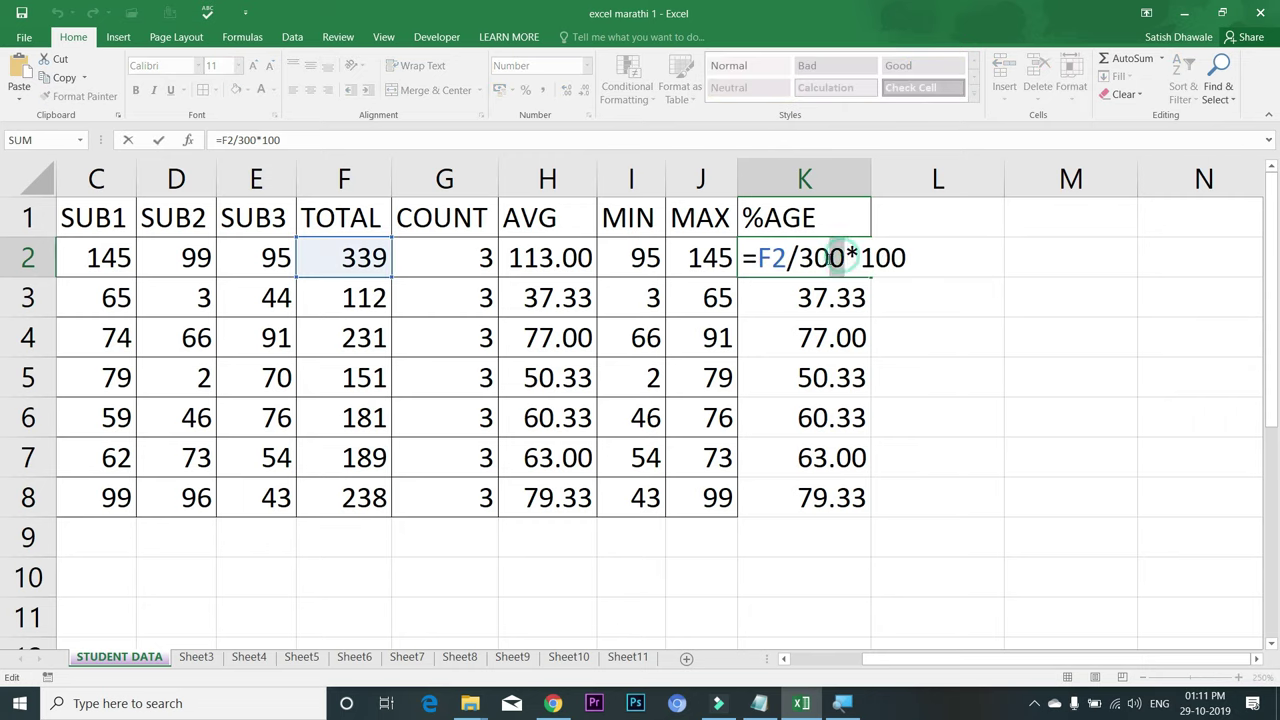
text(50)
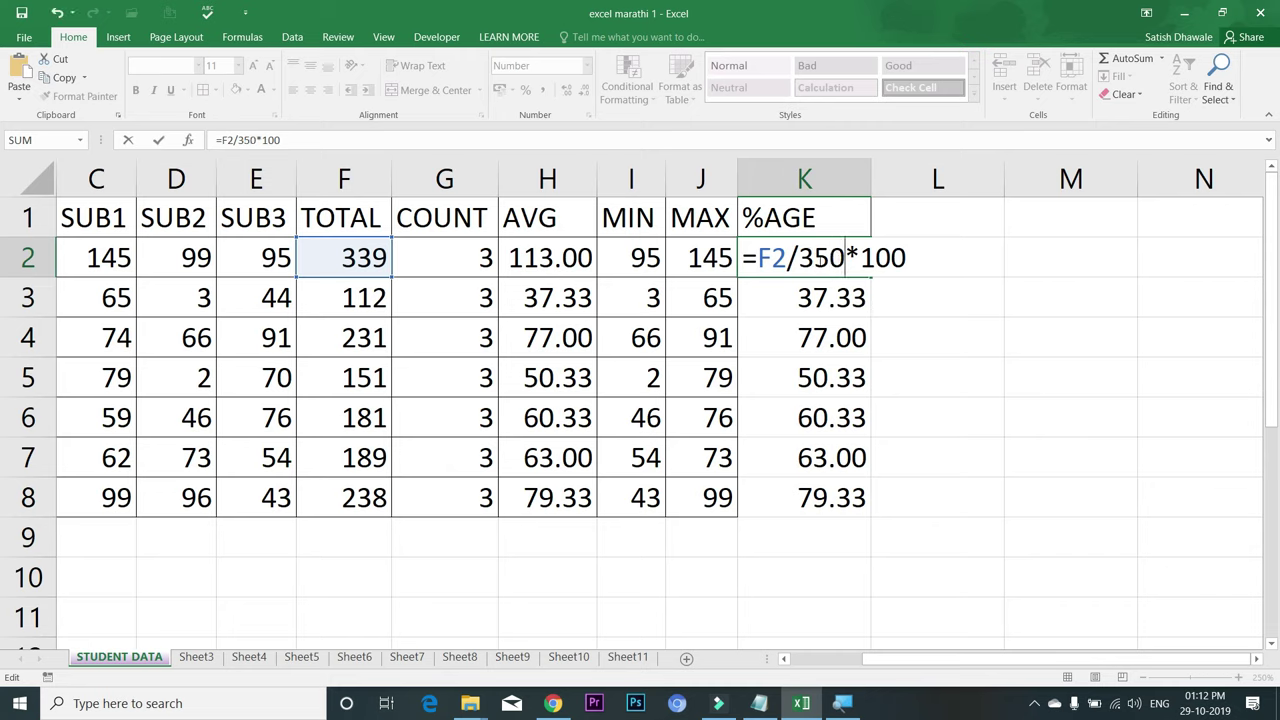
key(Return)
click(820, 259)
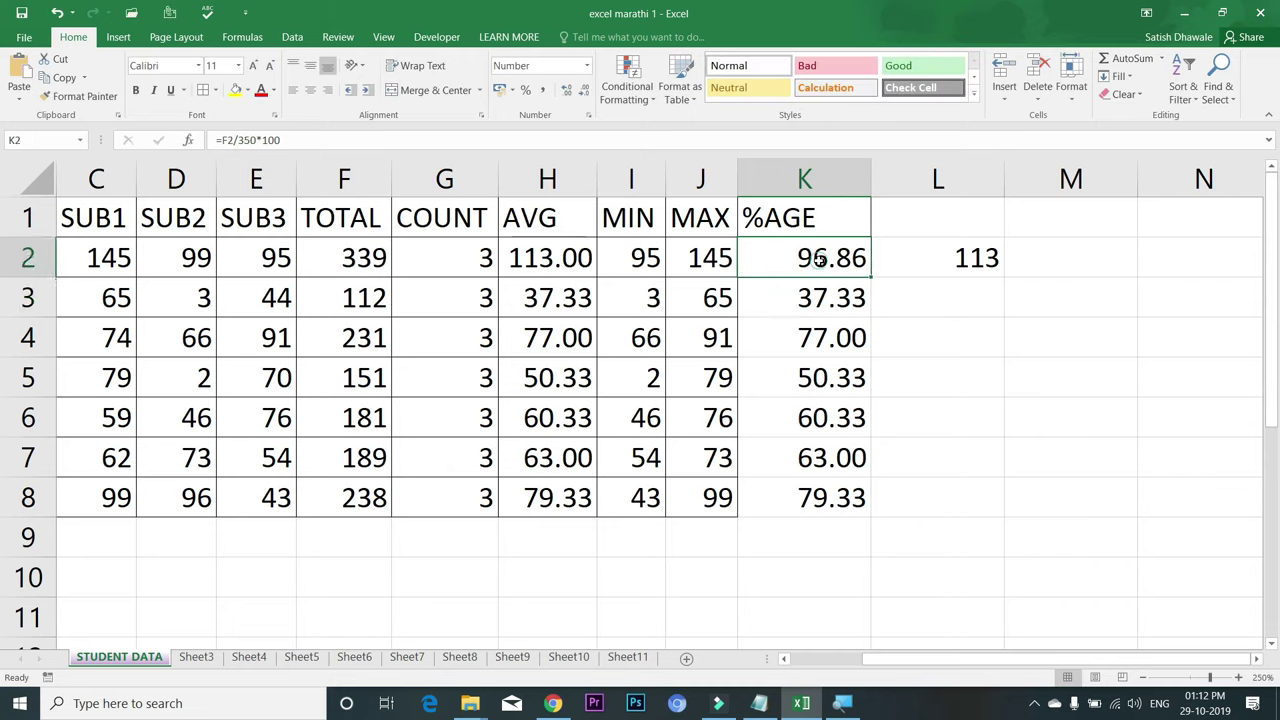
double_click(871, 279)
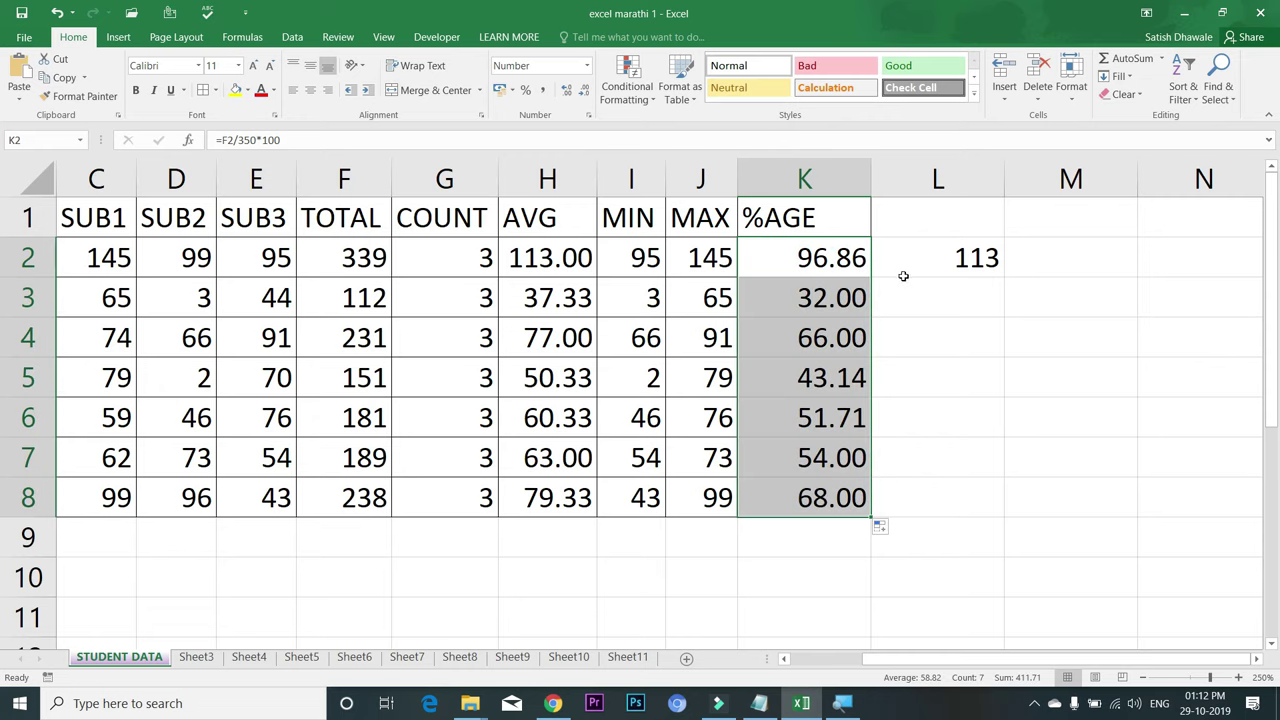
- Enter =F2/3.5 in L2 and reduce it to two decimals, 96.86
click(951, 257)
text(=F2/3)
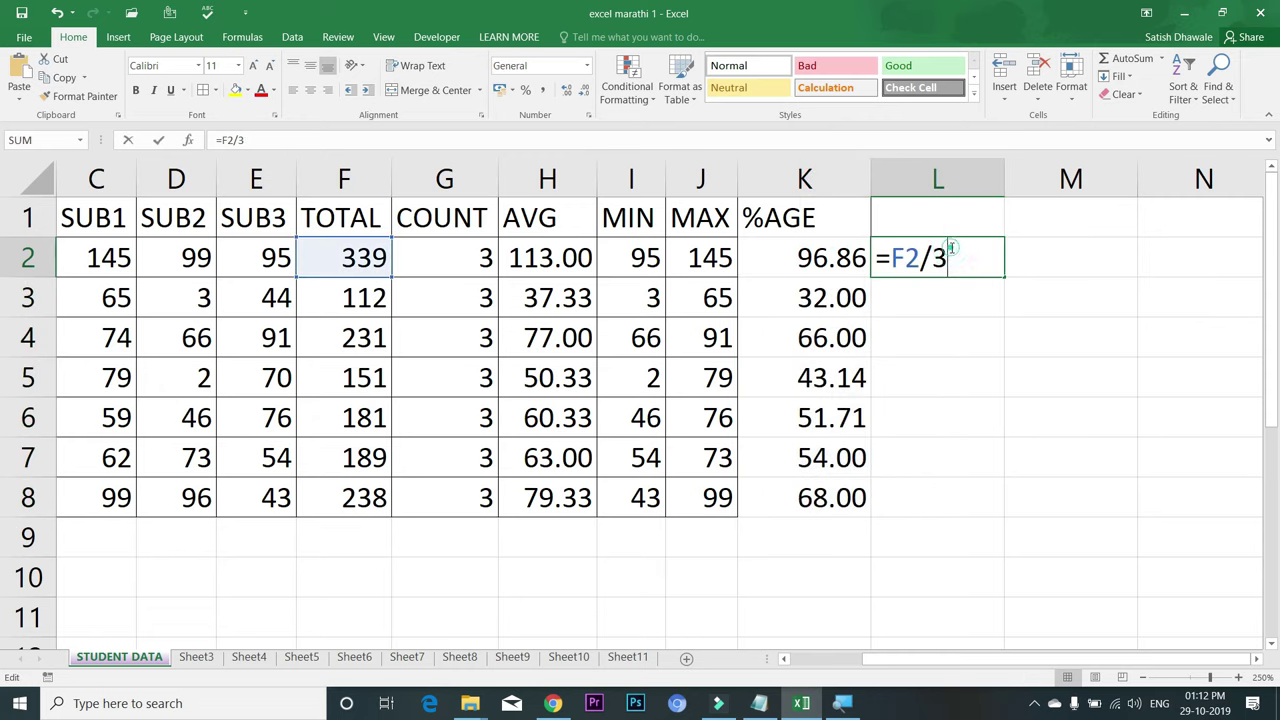
text(.5)
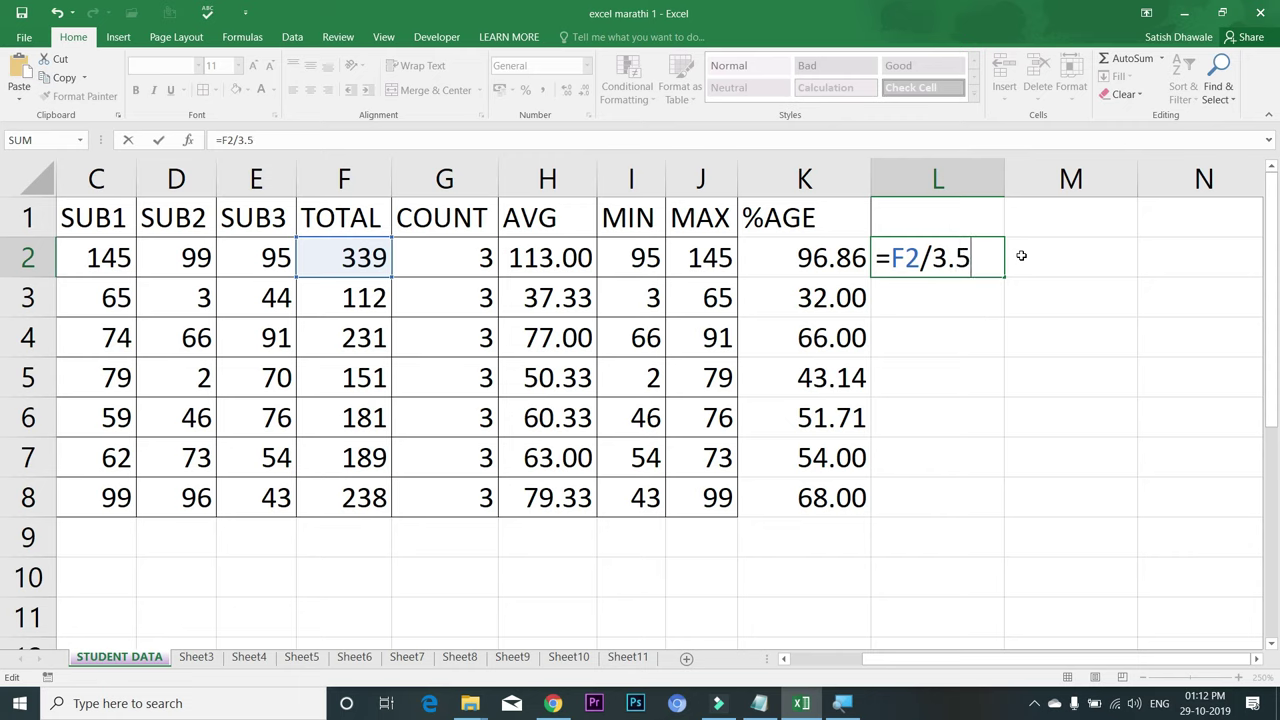
key(Return)
click(997, 256)
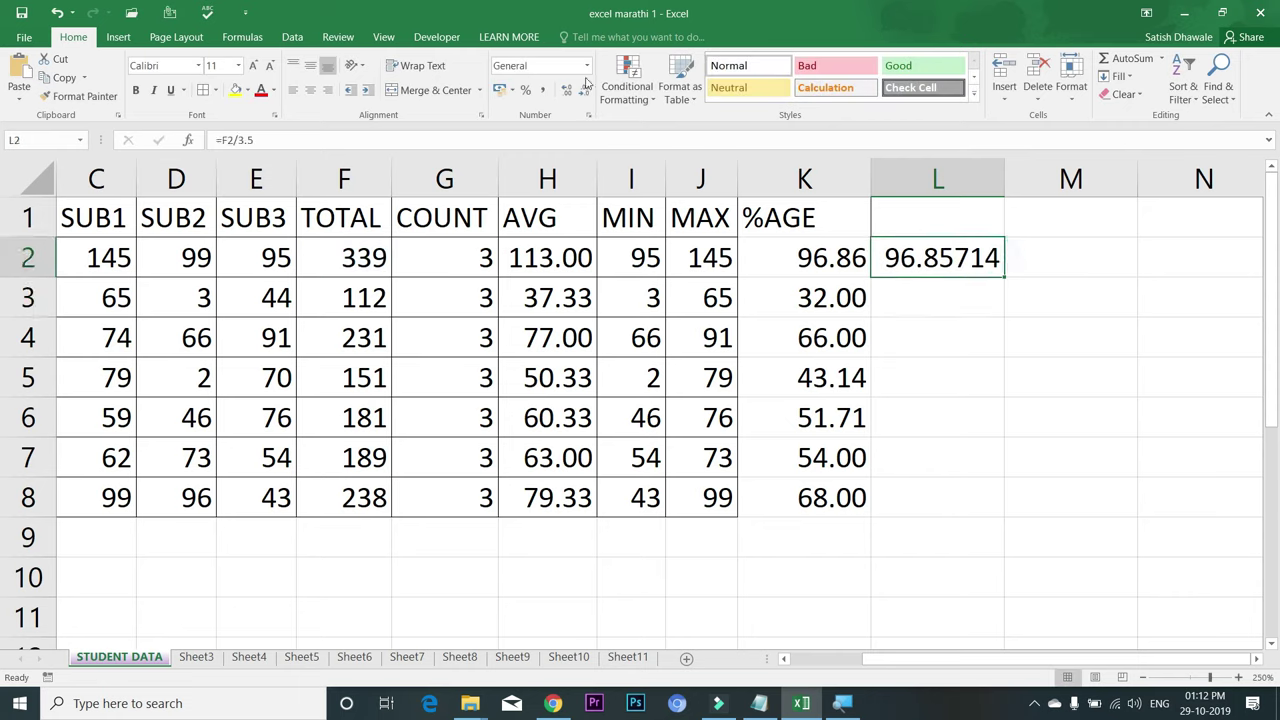
click(584, 92)
click(584, 92)
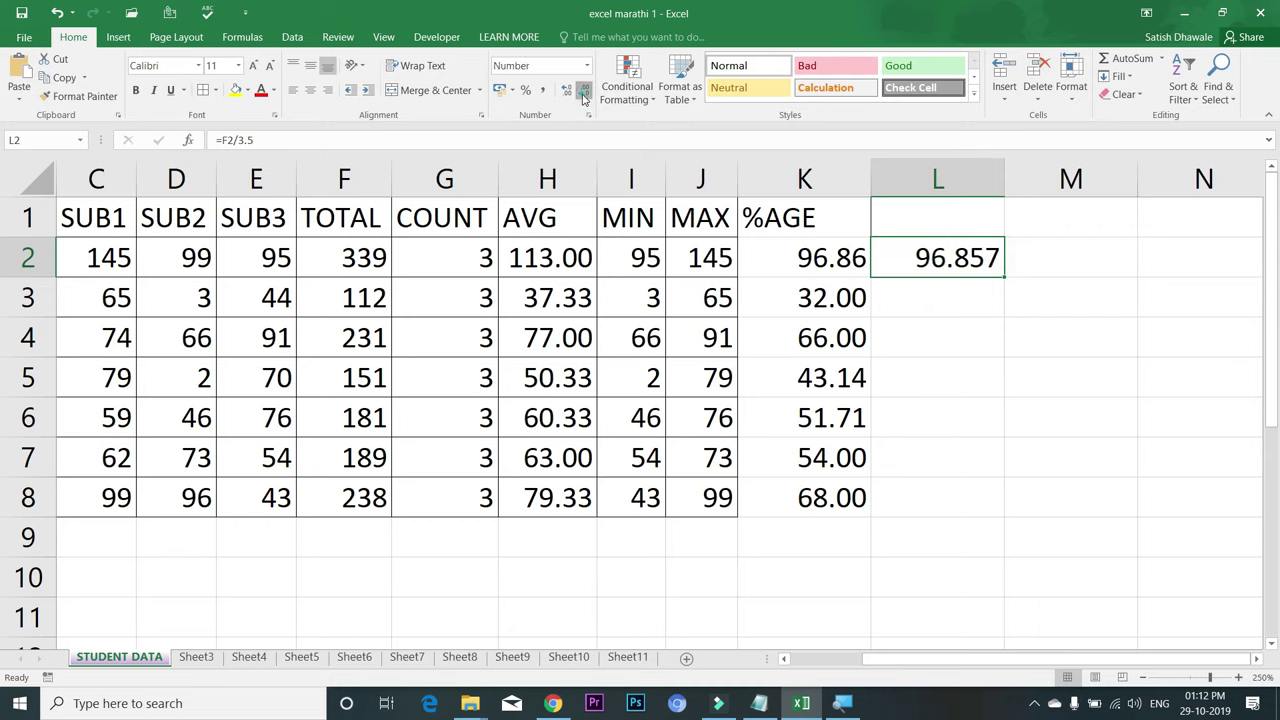
click(584, 92)
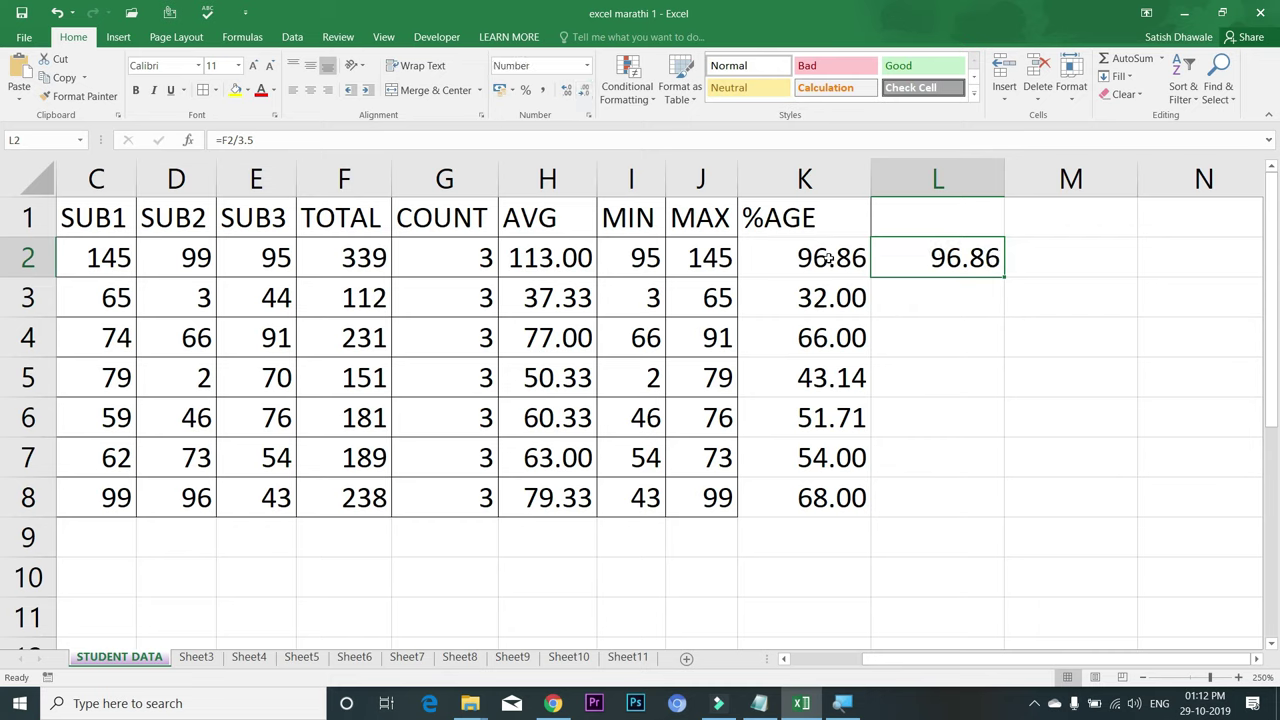
drag(830, 258, 831, 497)
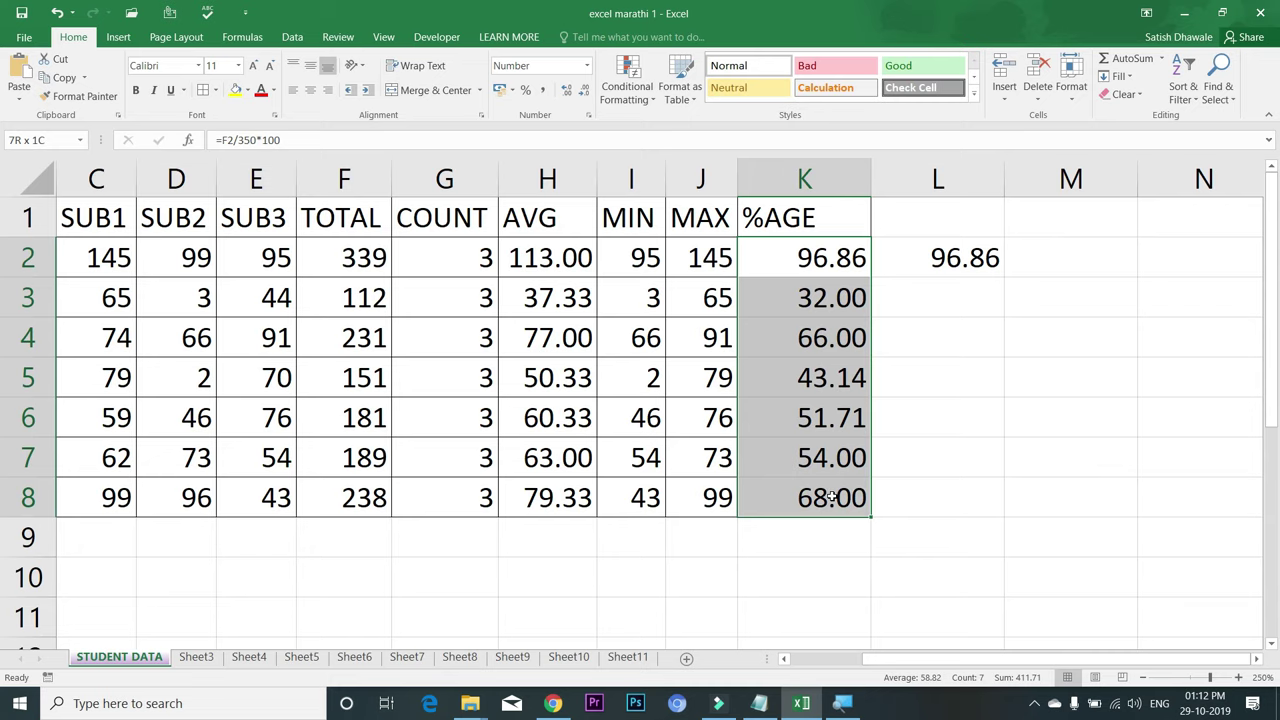
- Review the SUB1, %AGE and AVG values and re-confirm K2's =F2/350*100 formula
drag(104, 278, 108, 458)
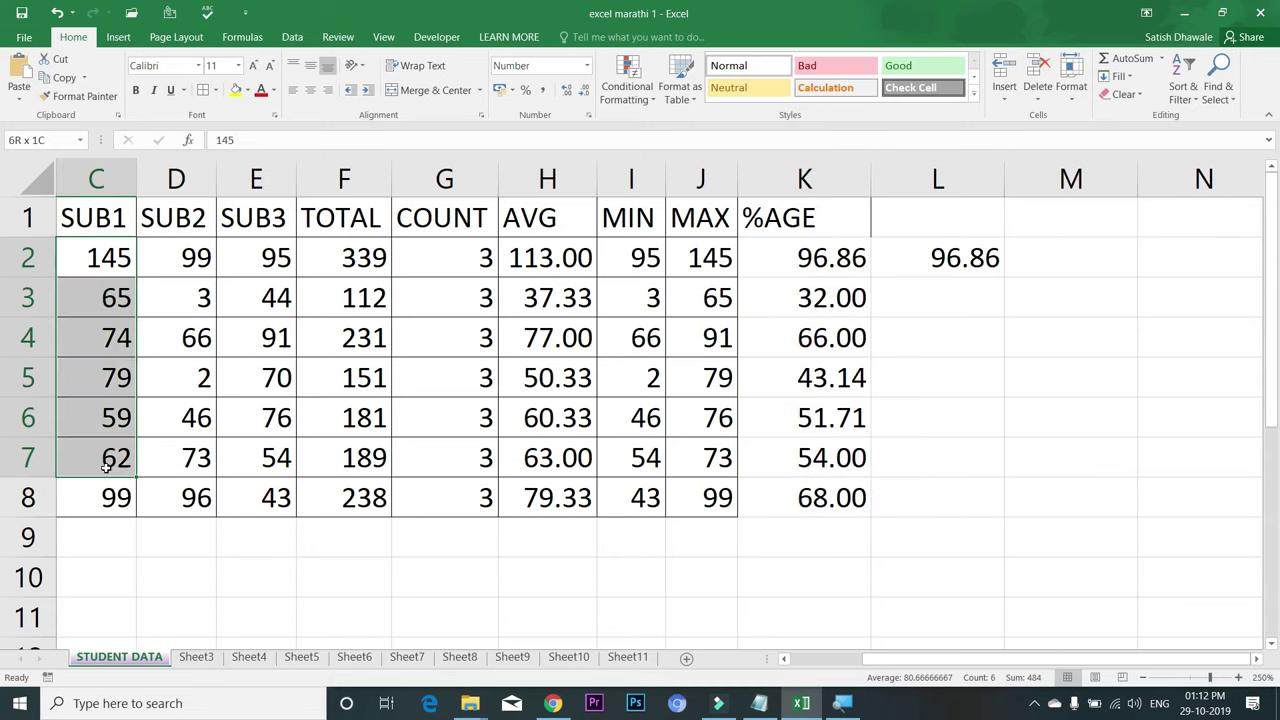
drag(790, 262, 800, 497)
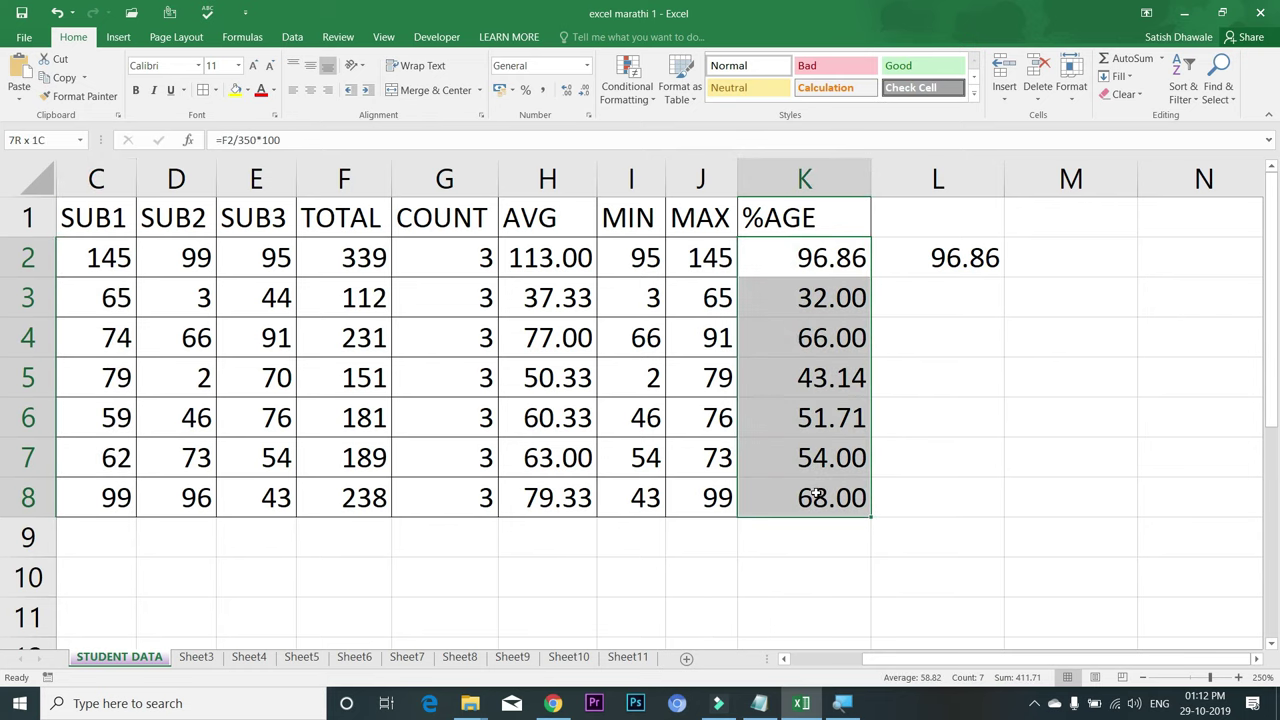
mouse_move(512, 256)
mouse_down()
mouse_move(538, 518)
mouse_move(548, 496)
mouse_up()
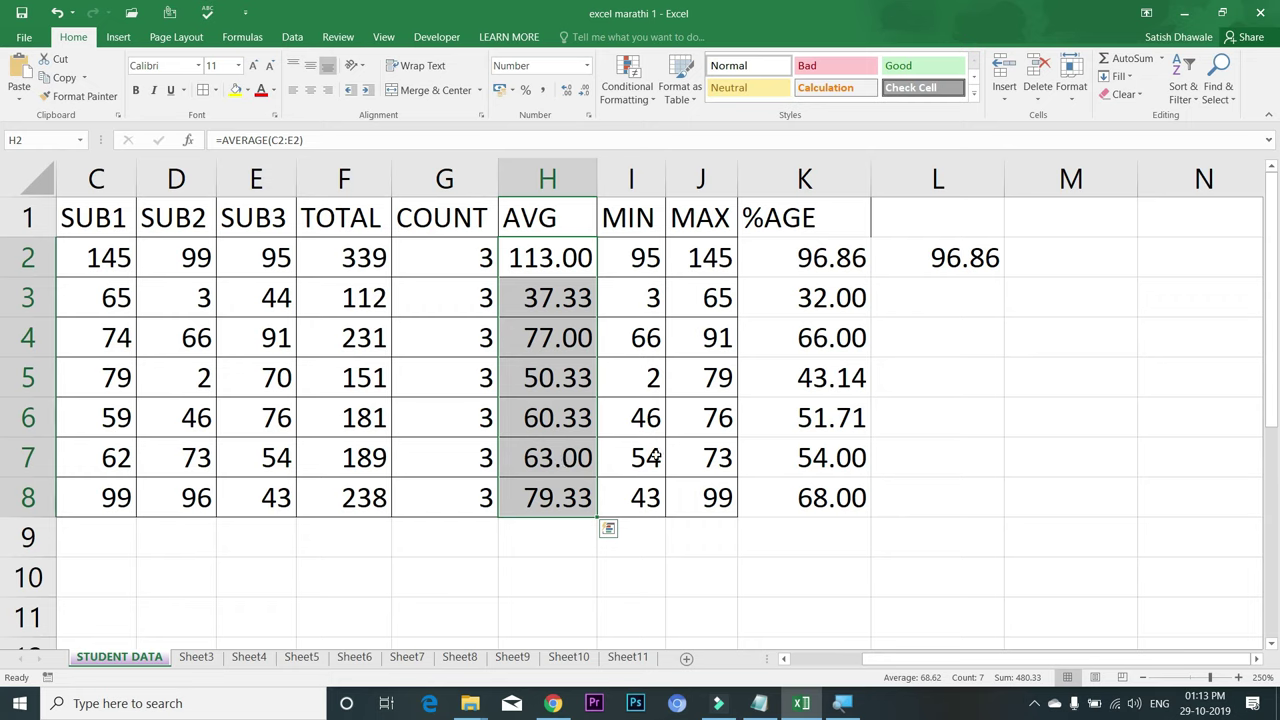
double_click(832, 255)
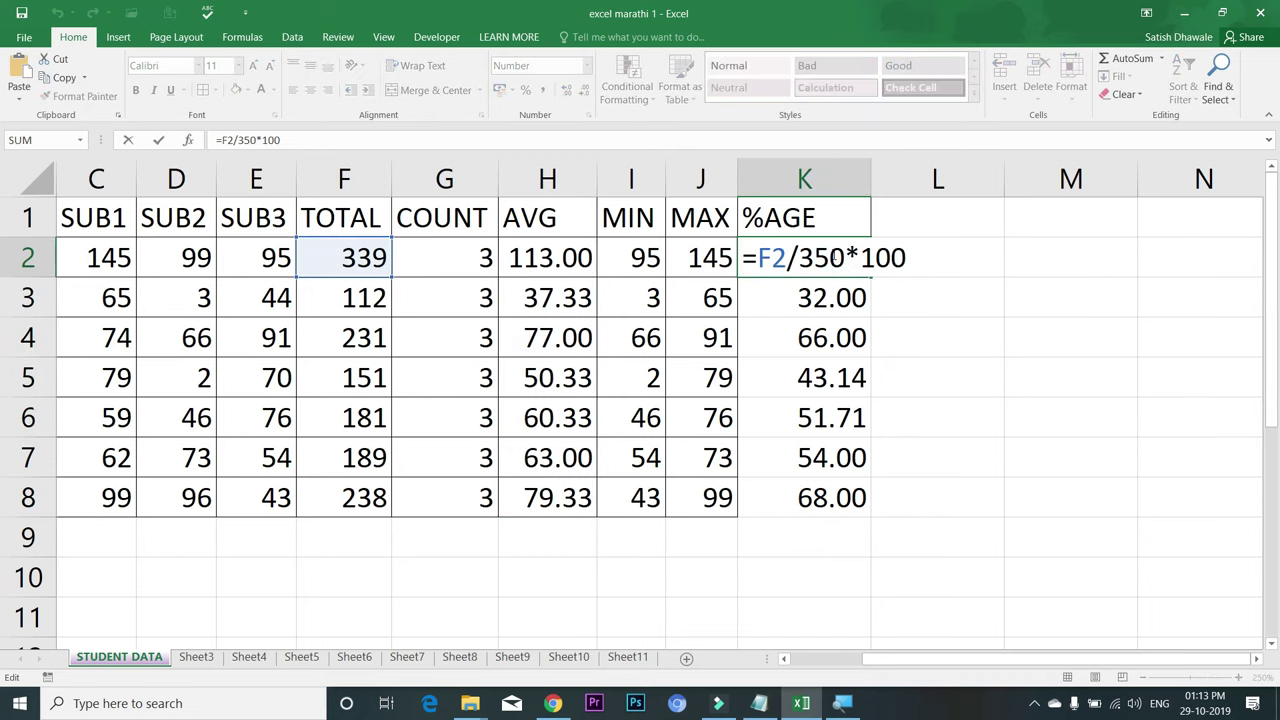
key(Return)
double_click(832, 255)
key(Return)
- Delete the 96.86 check value from L2
key(Up)
key(Right)
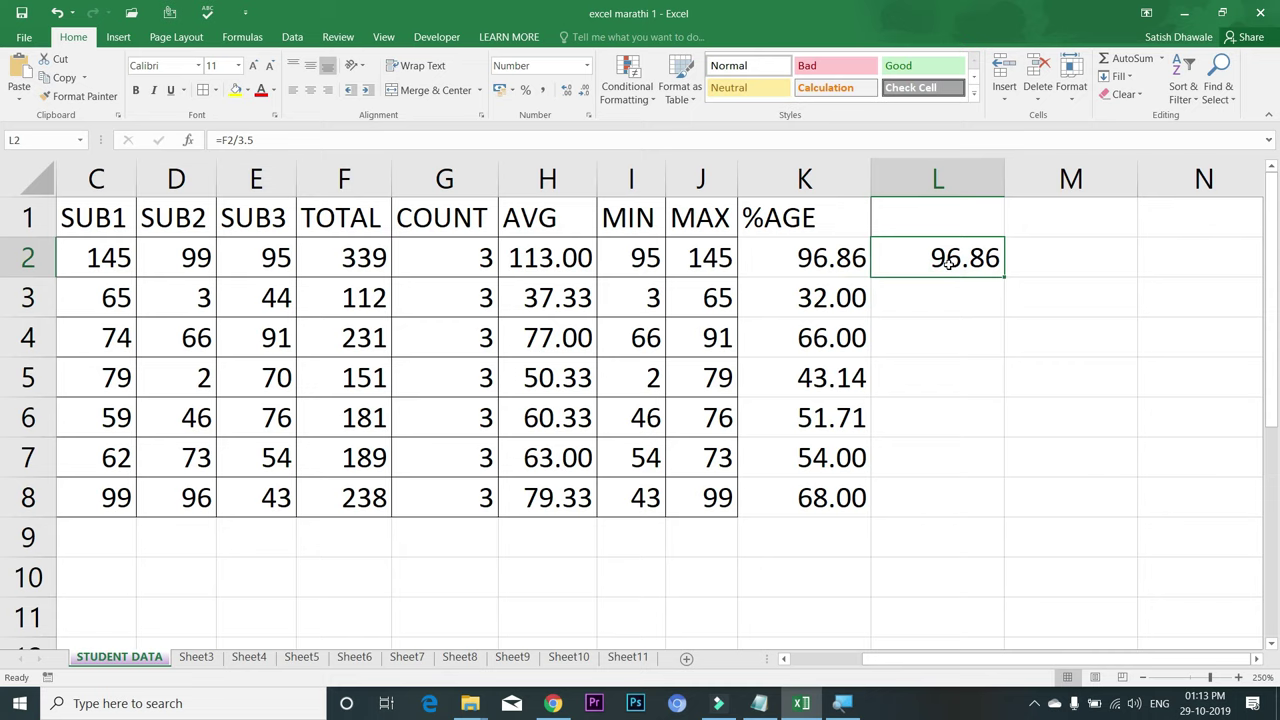
key(Delete)
drag(843, 217, 780, 494)
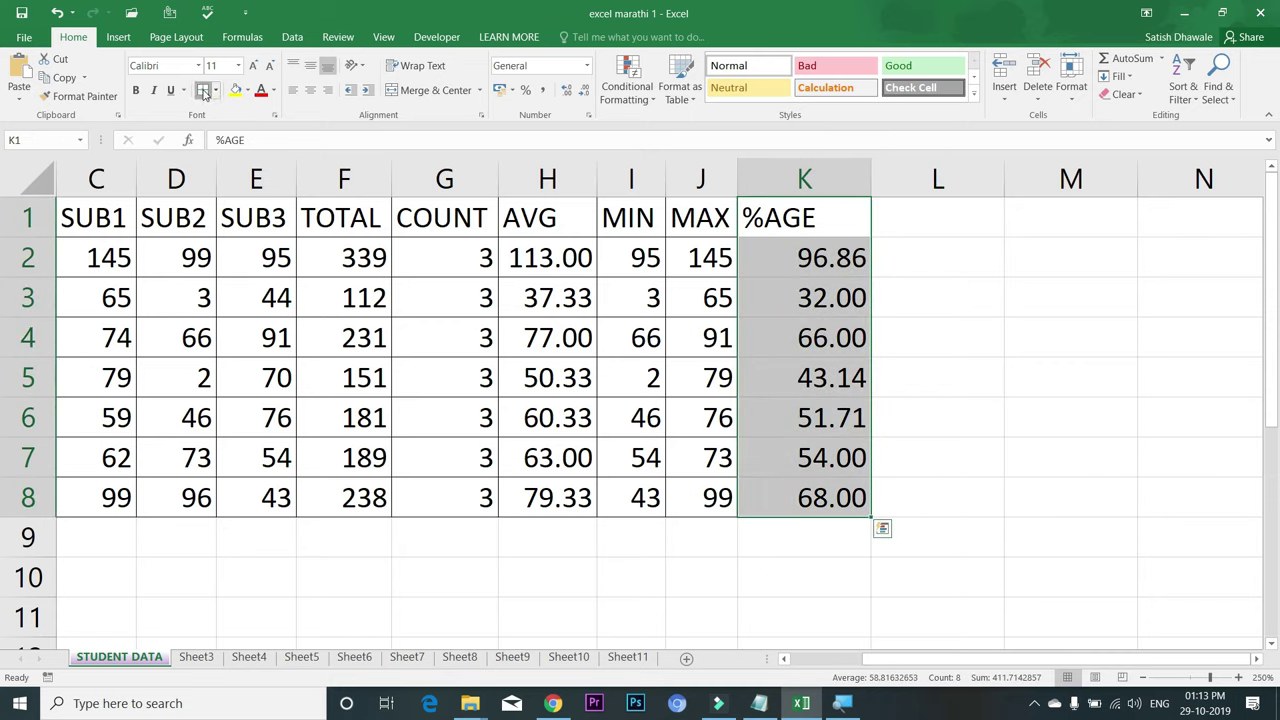
- Type RESULT into L1 as the new column heading
click(908, 225)
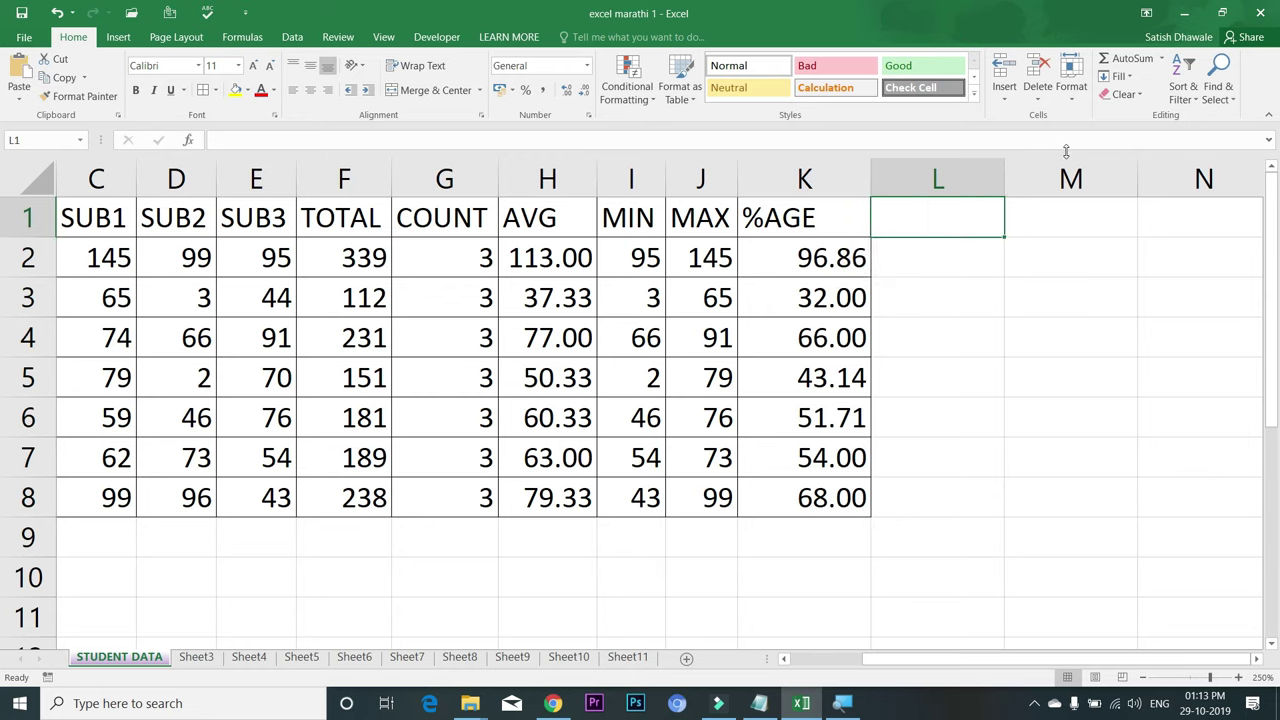
click(1162, 58)
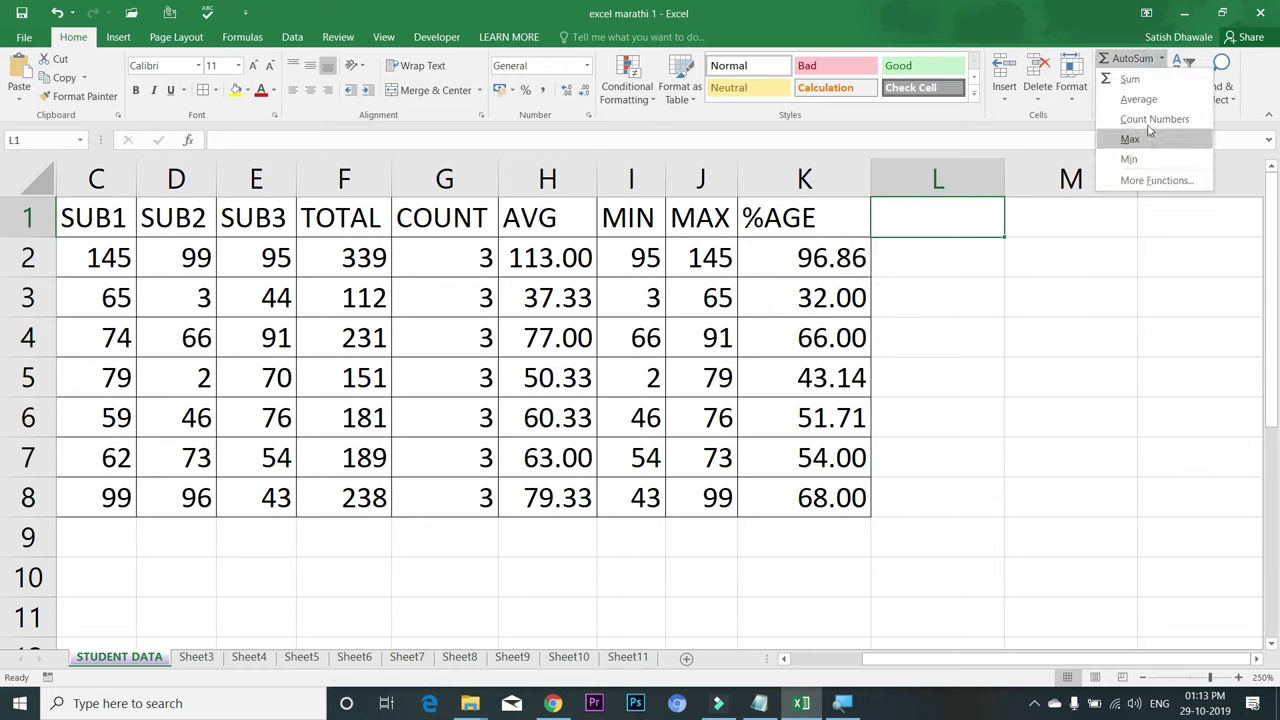
click(965, 214)
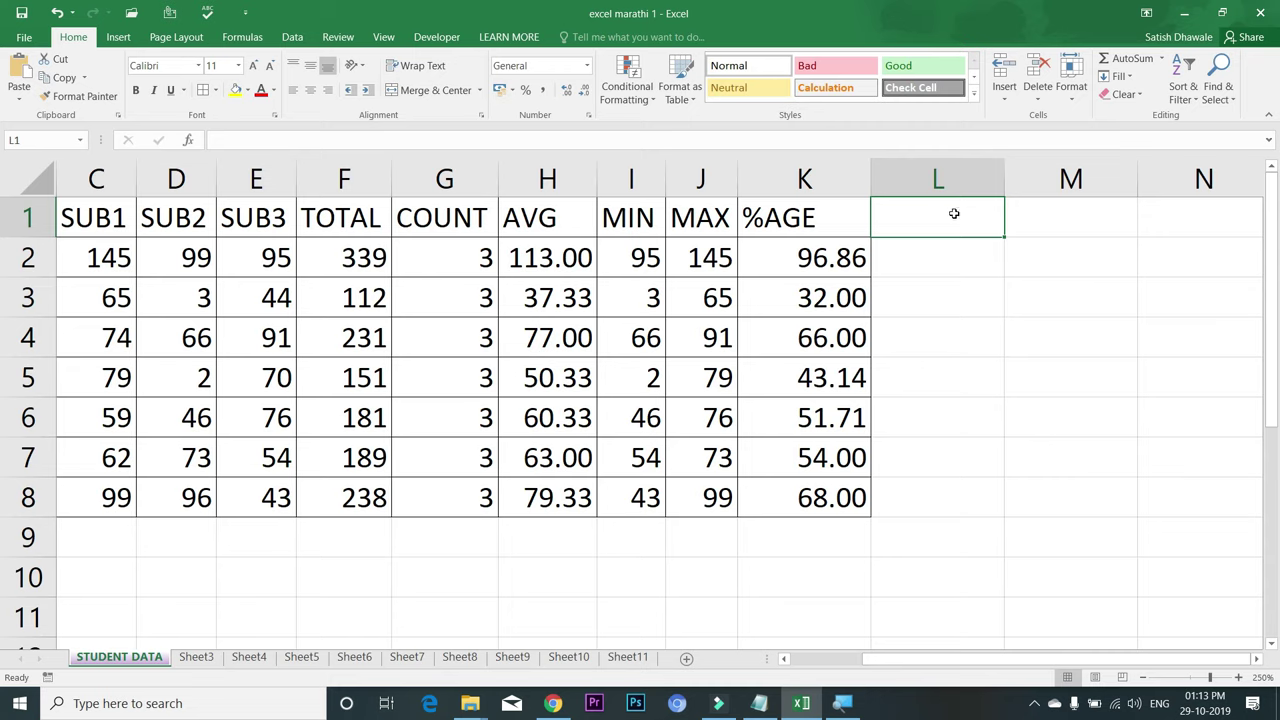
text(RESULT)
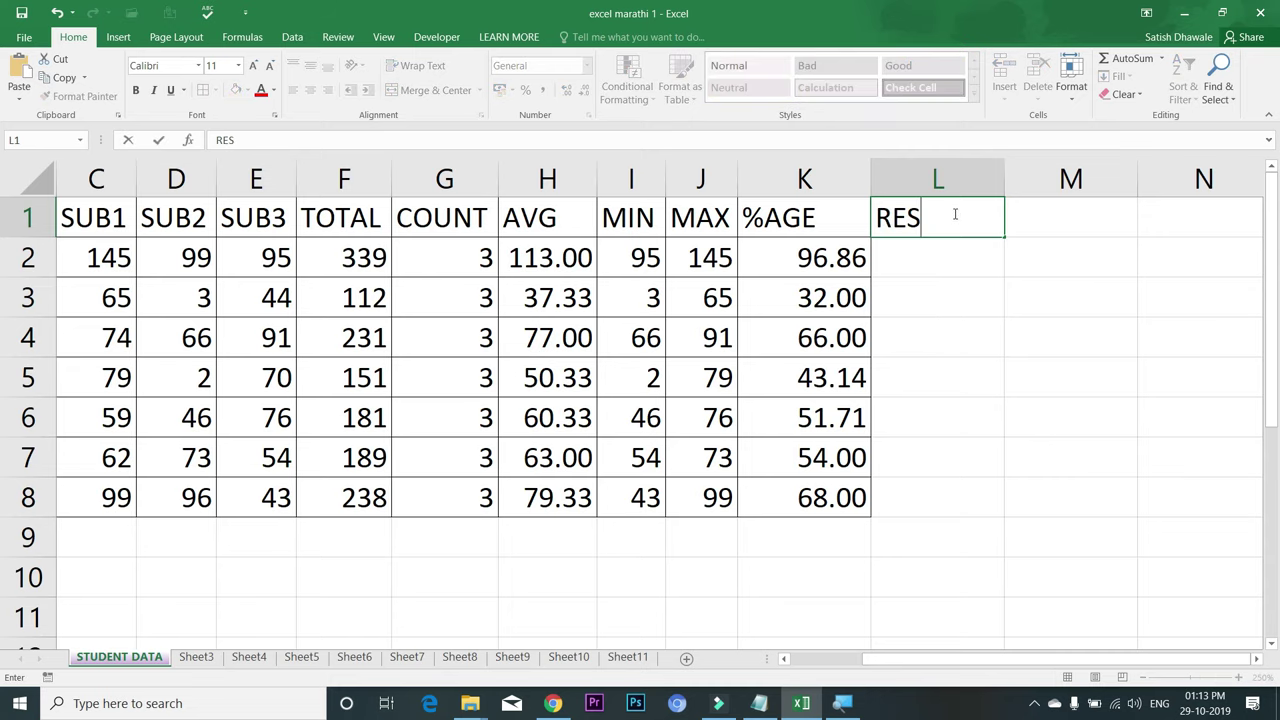
key(Return)
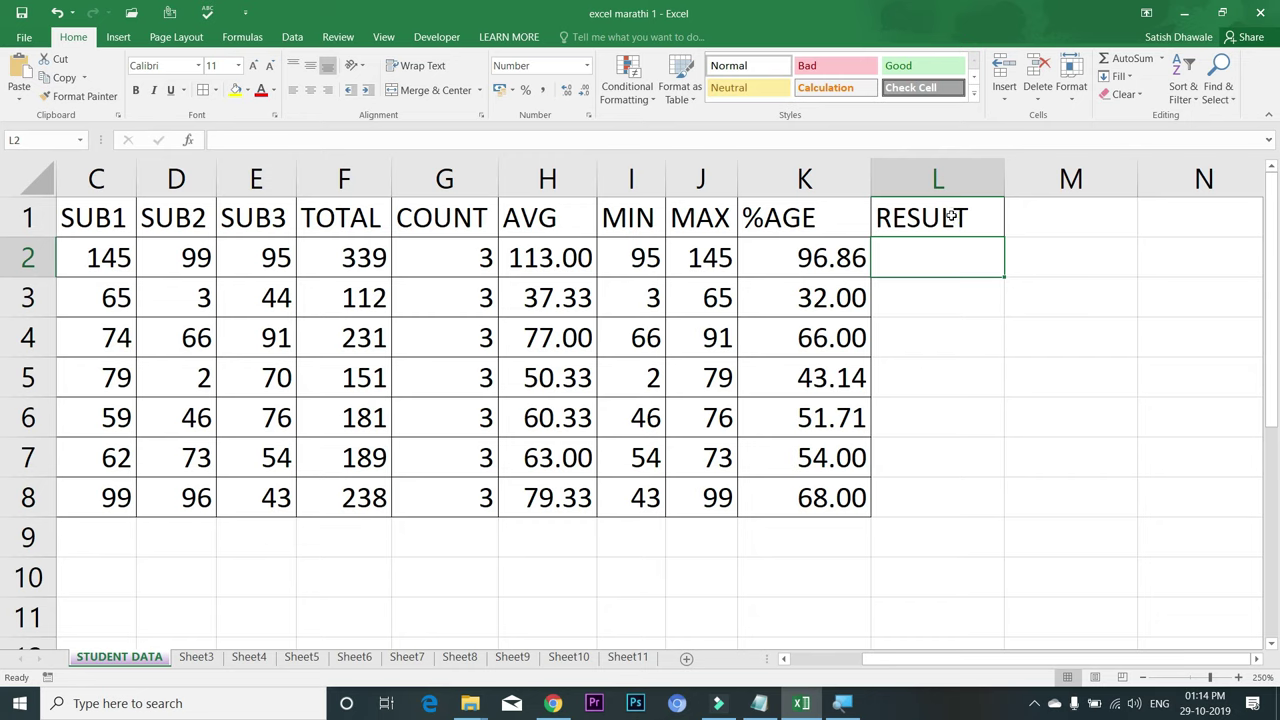
text(=IF()
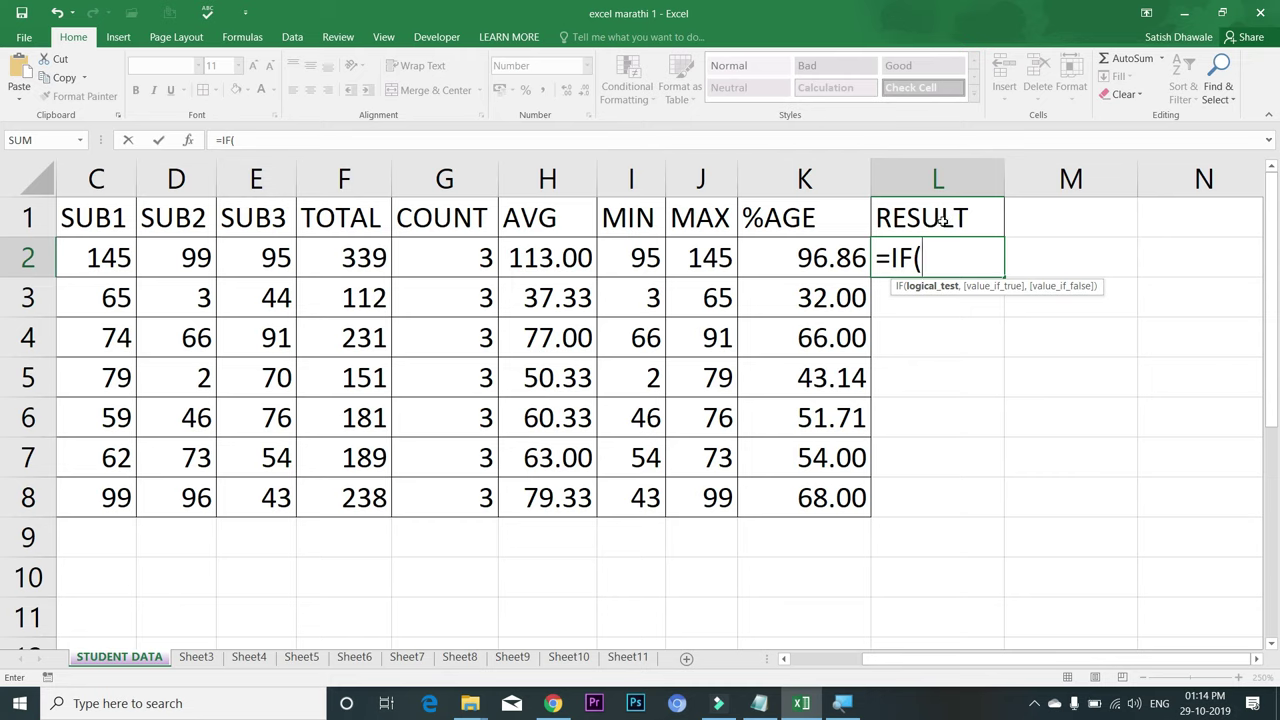
key(Escape)
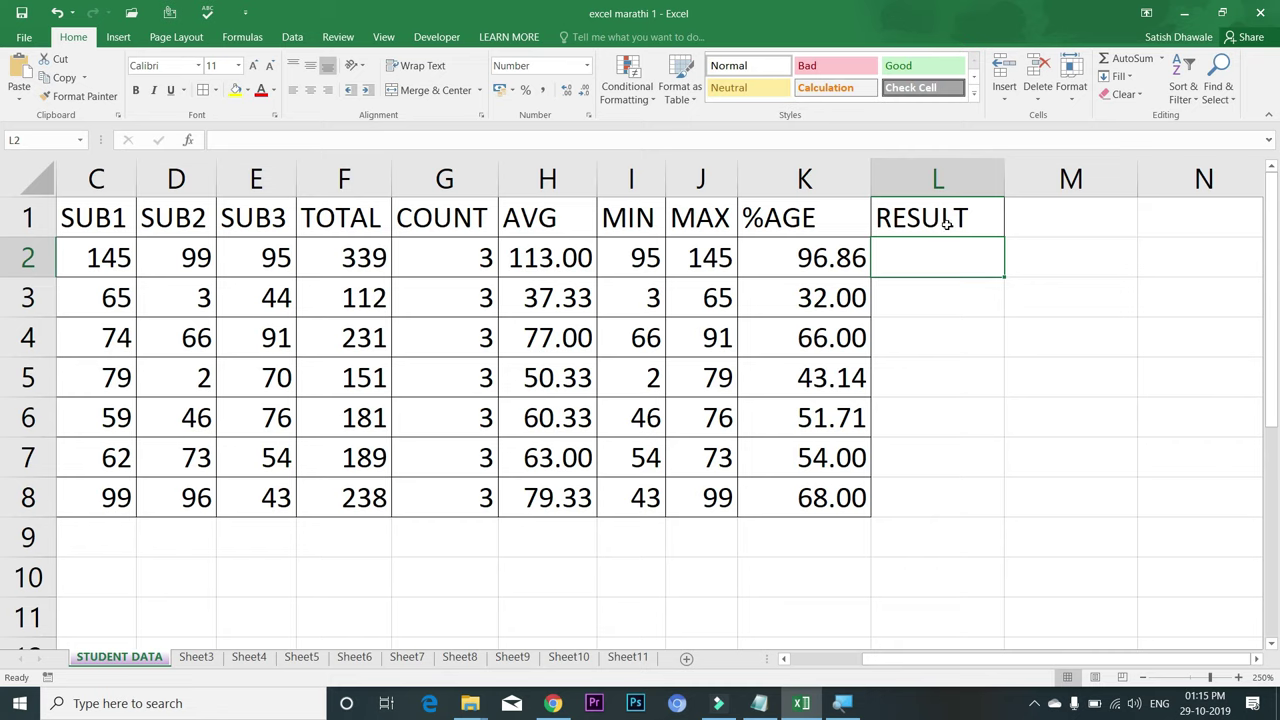
- Set the first student's SUB1 mark to 65
key(Left)
key(Left)
key(Left)
key(Left)
key(Left)
key(Left)
key(Left)
key(Left)
key(Left)
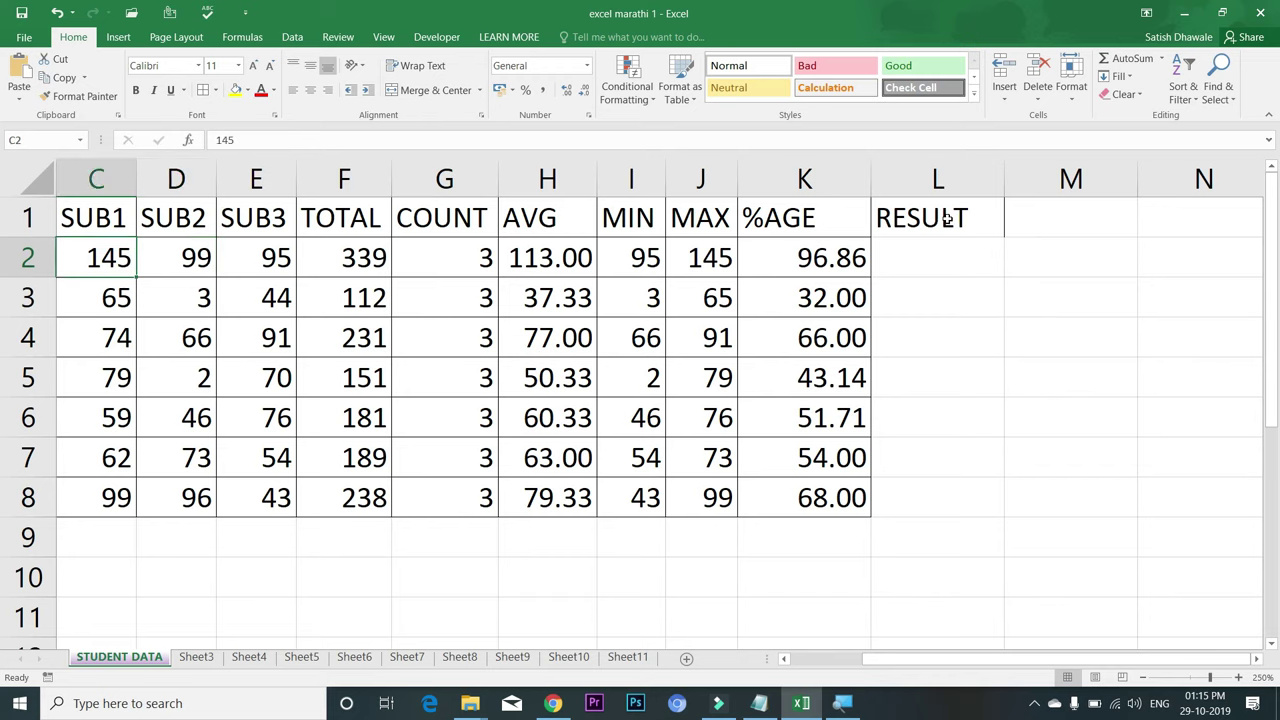
text(65)
key(Right)
key(Right)
key(Right)
key(Right)
key(Right)
key(Right)
key(Right)
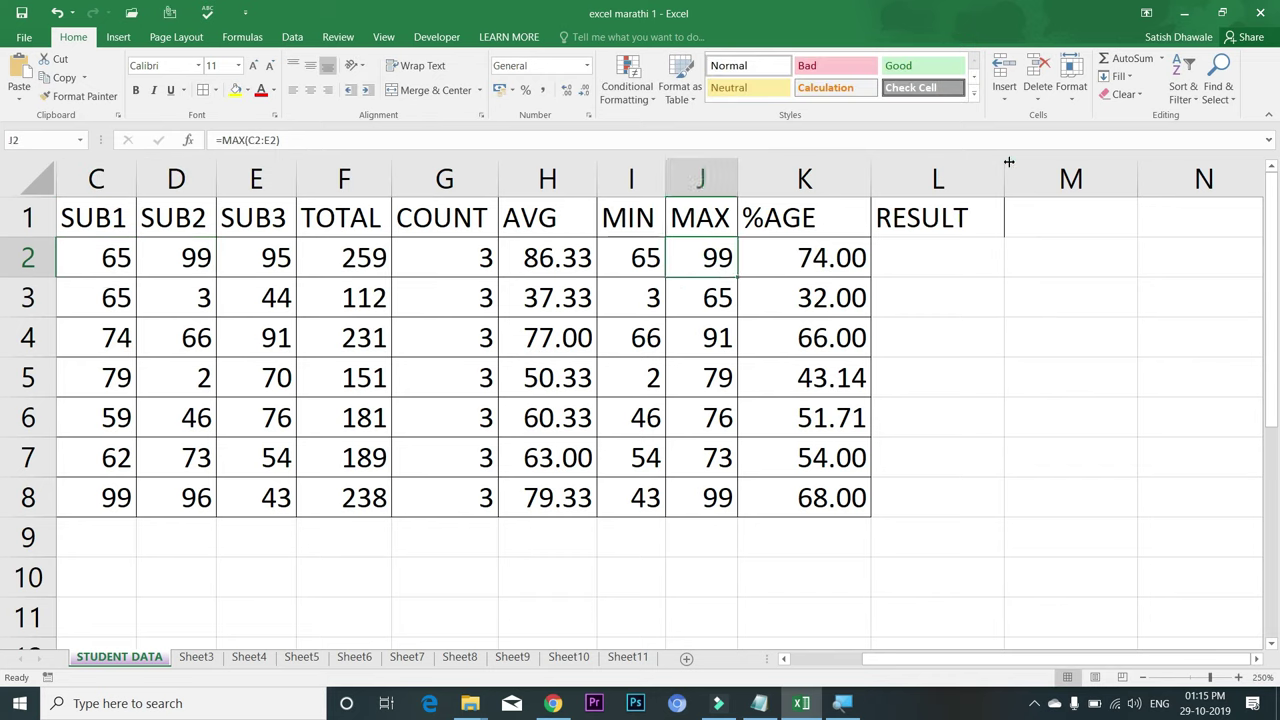
- Change K2 back to =F2/300*100 and fill it down to K8
click(833, 256)
double_click(833, 256)
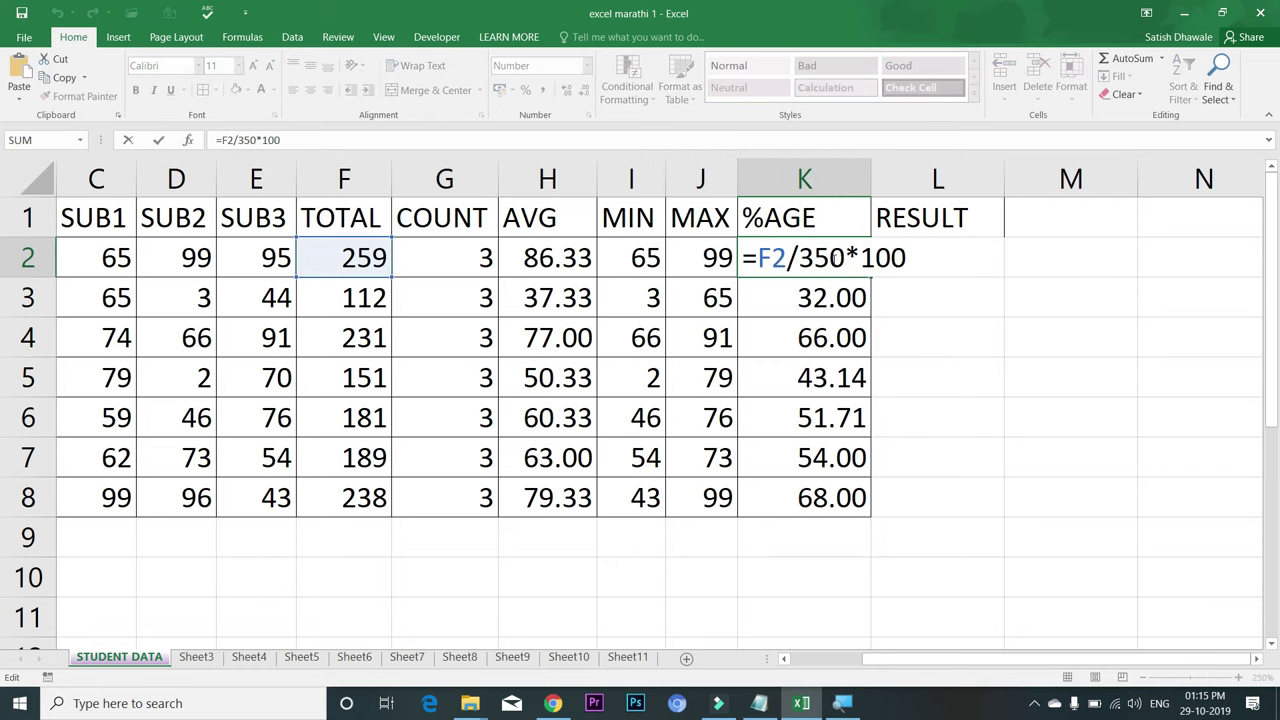
key(BackSpace)
text(0)
key(Return)
click(834, 257)
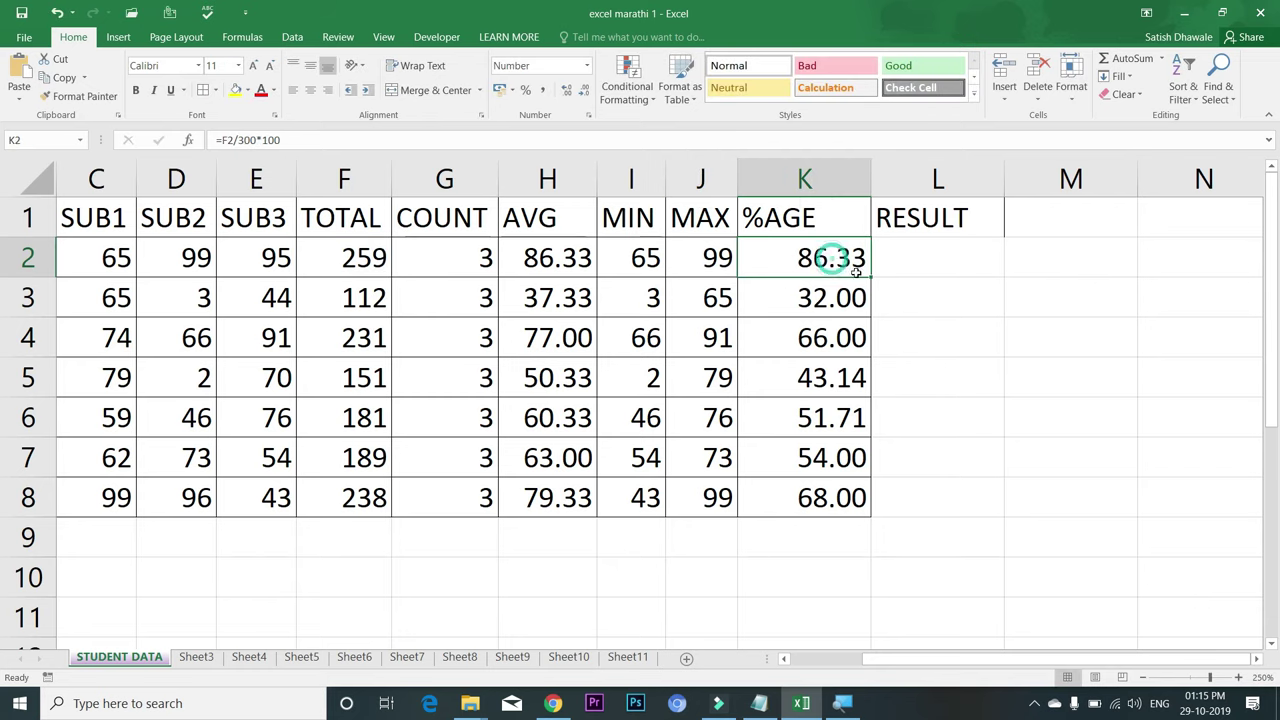
double_click(871, 275)
click(931, 257)
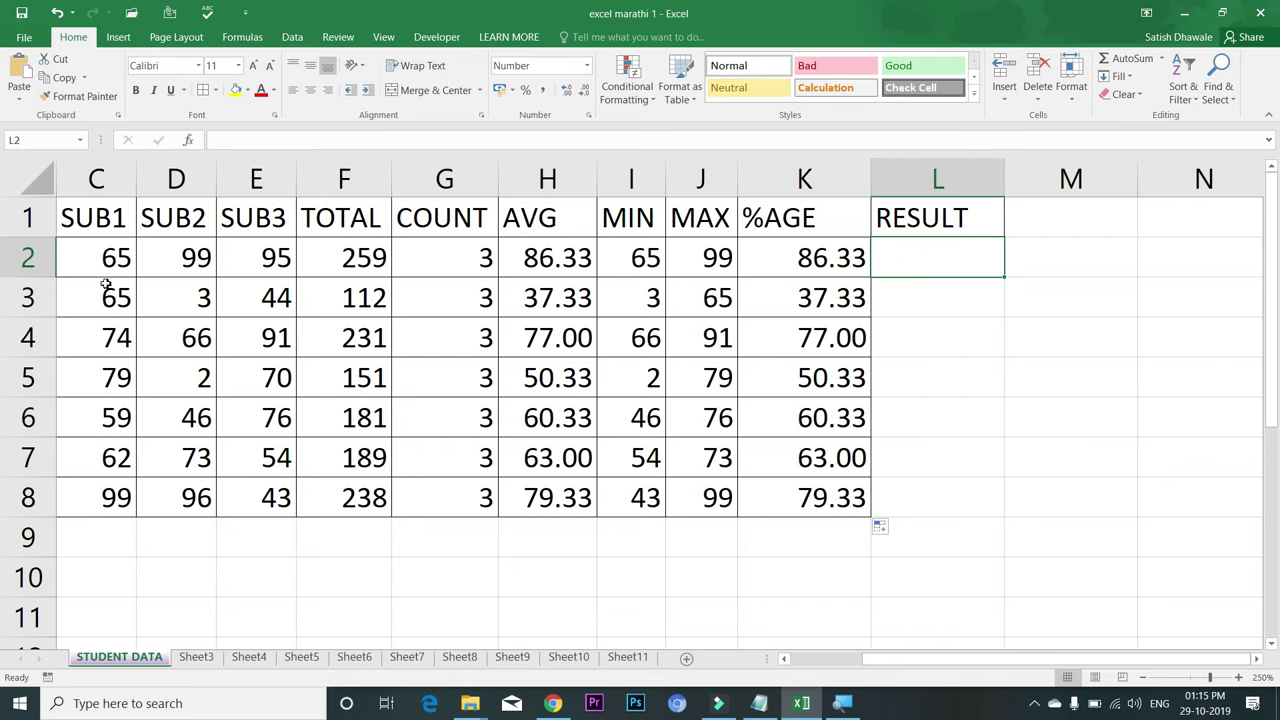
- Review the low SUB2 marks of 3 in D3 and 2 in D5
drag(175, 252, 176, 338)
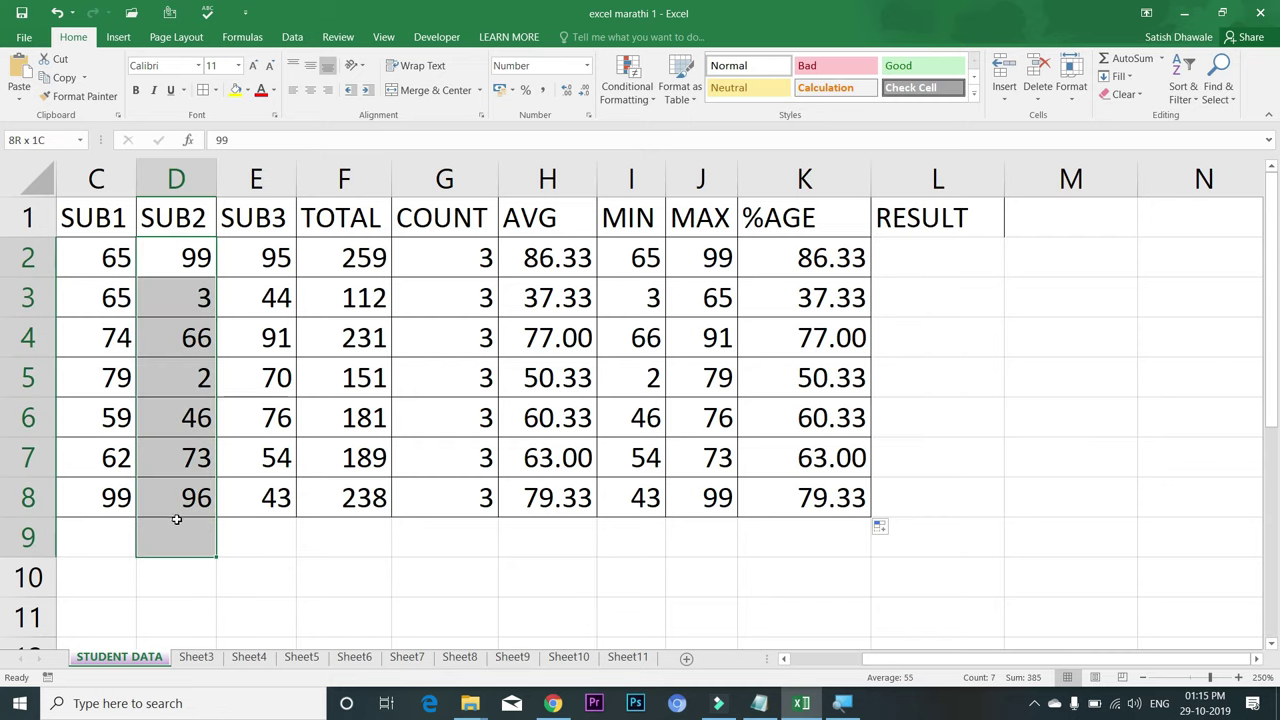
drag(176, 418, 180, 500)
click(189, 297)
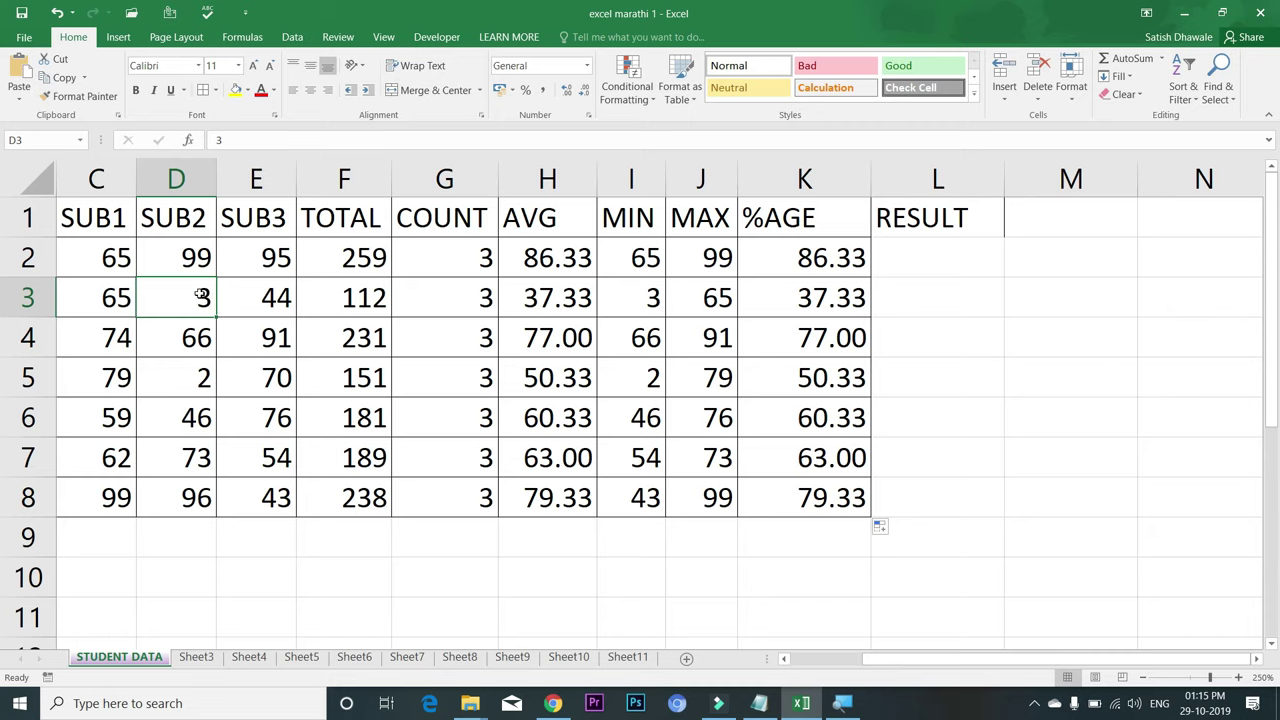
drag(208, 297, 860, 297)
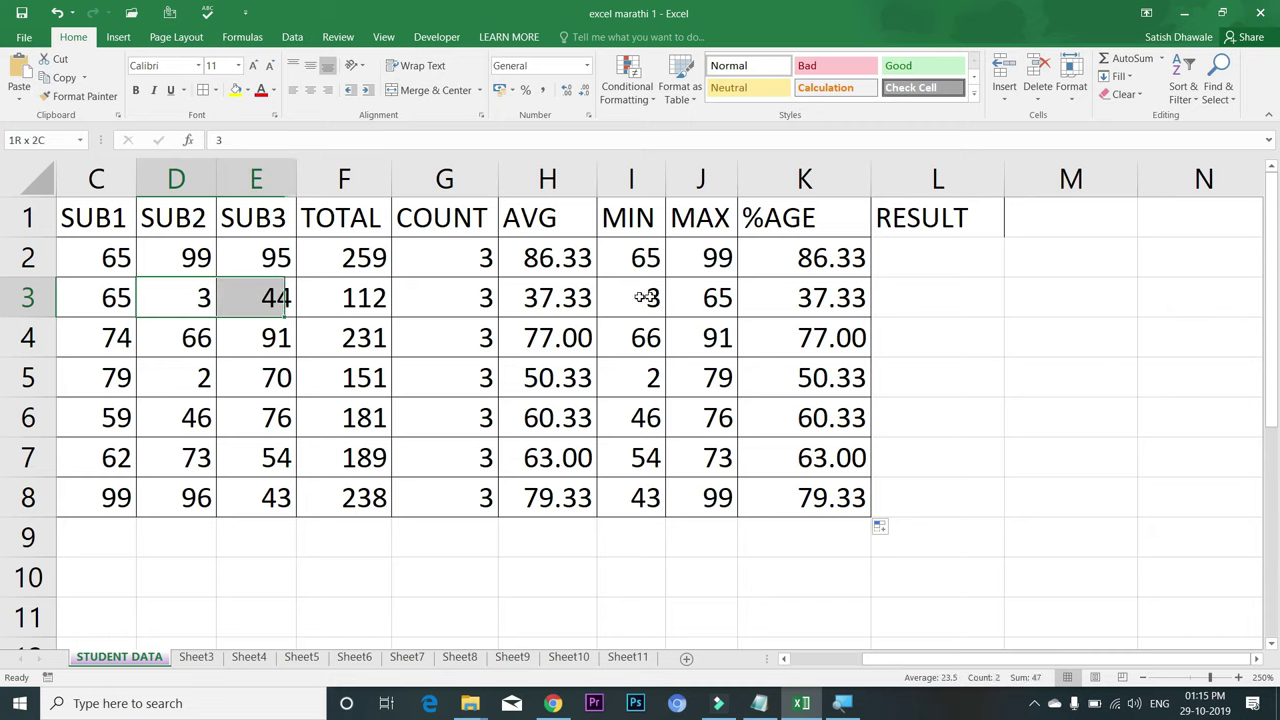
click(922, 297)
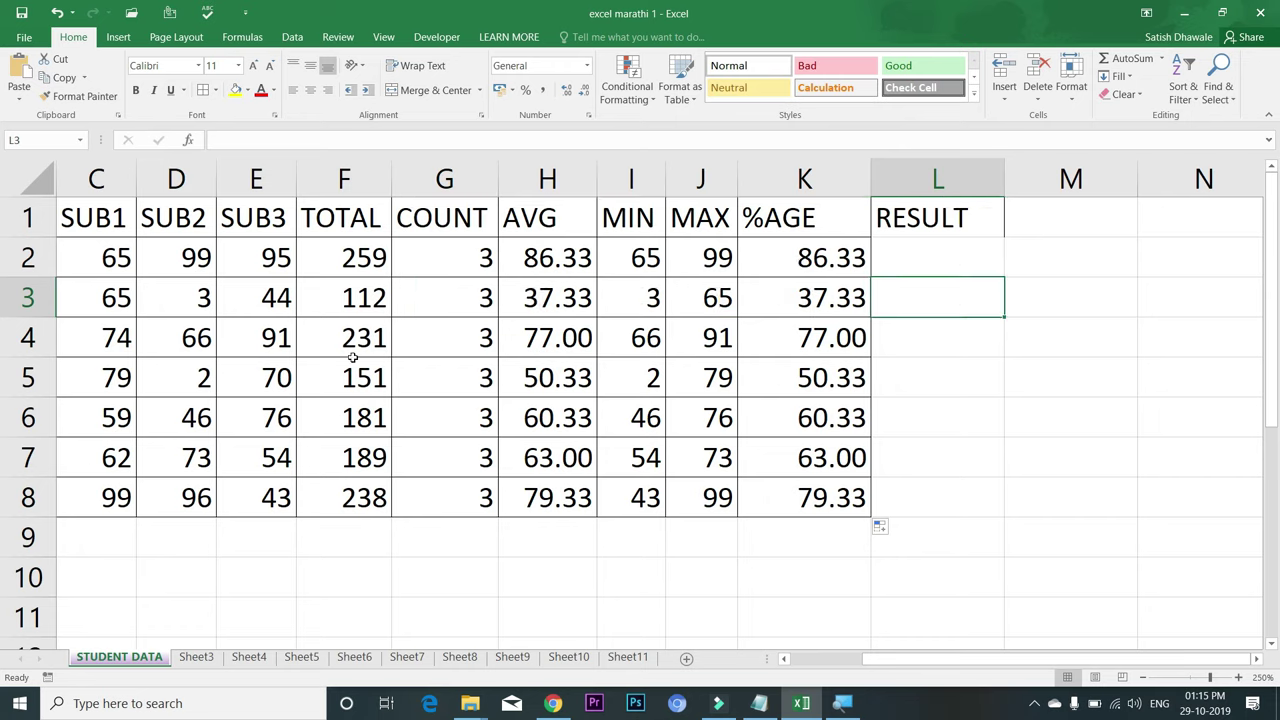
click(158, 376)
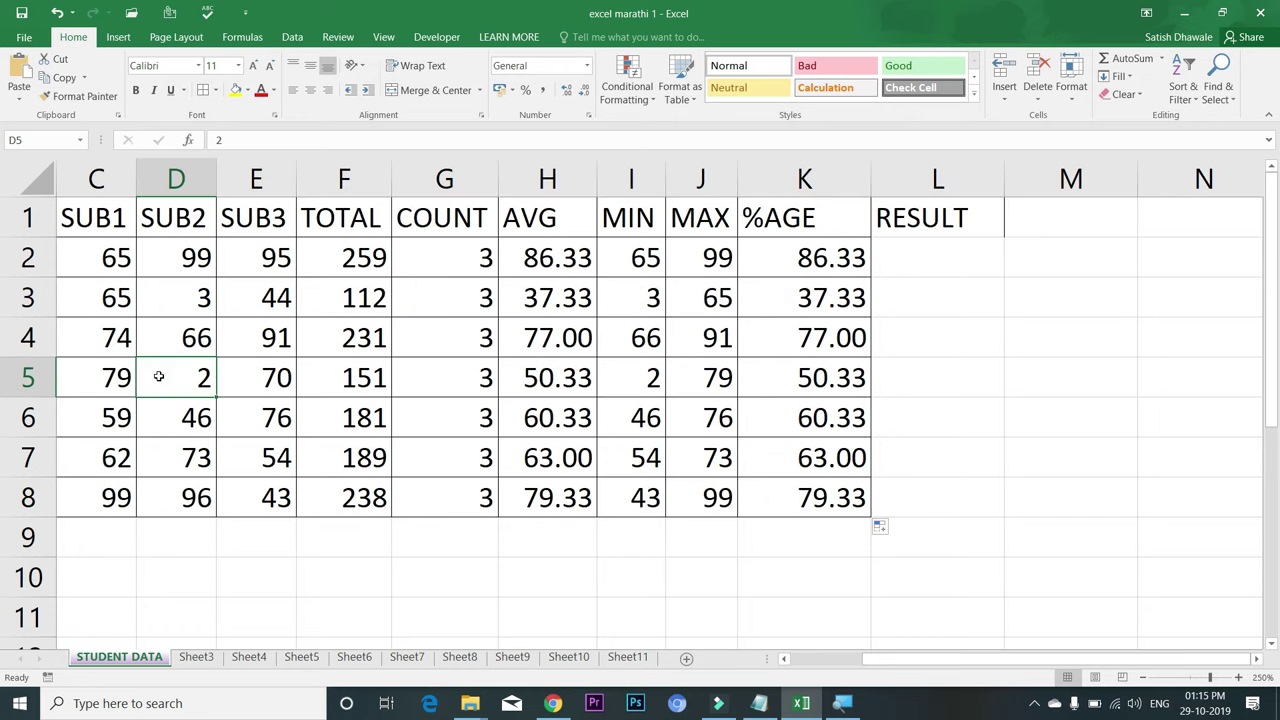
- Change the SUB3 mark in E7 from 54 to 25 and check row 7's recalculated figures
click(252, 449)
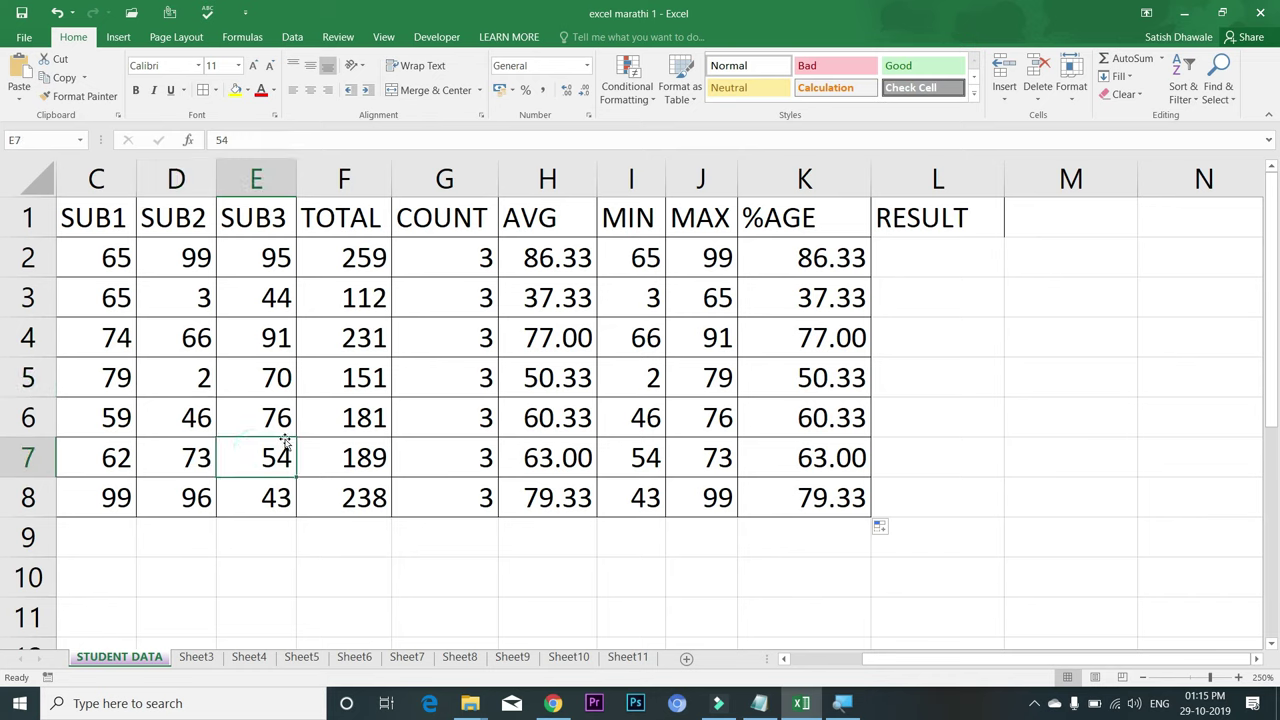
text(25)
key(Return)
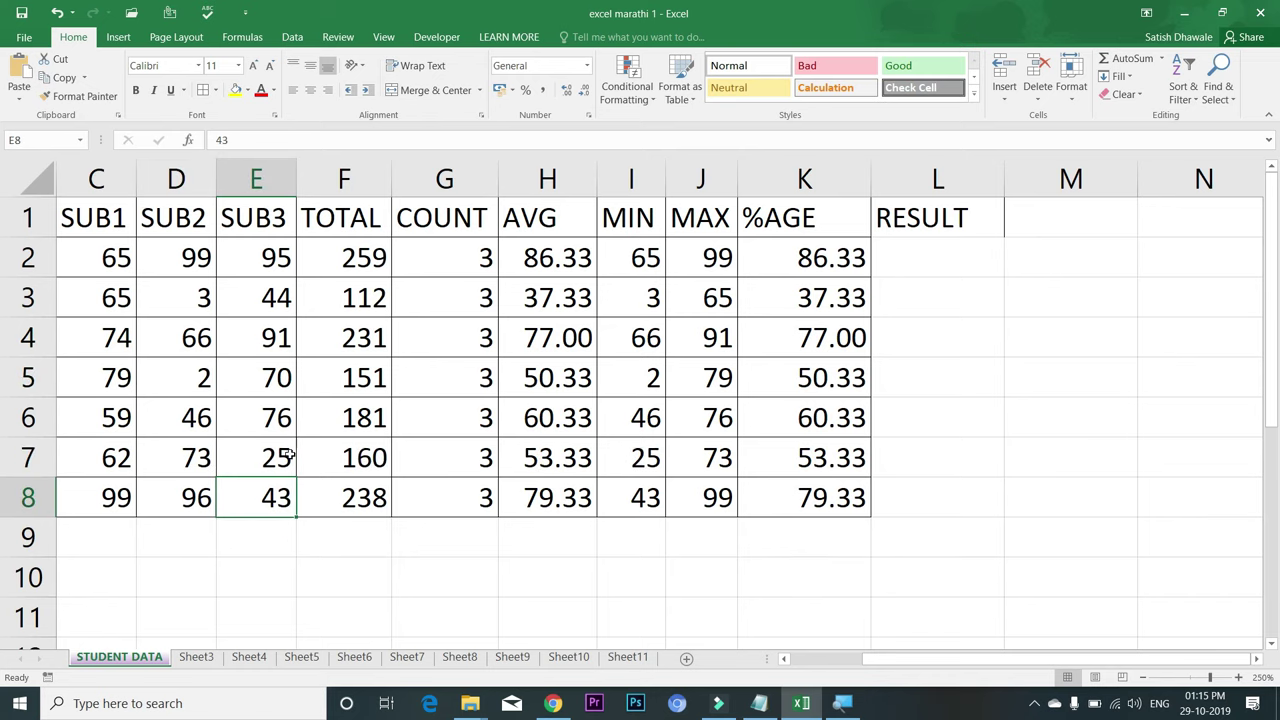
click(277, 458)
drag(277, 458, 815, 470)
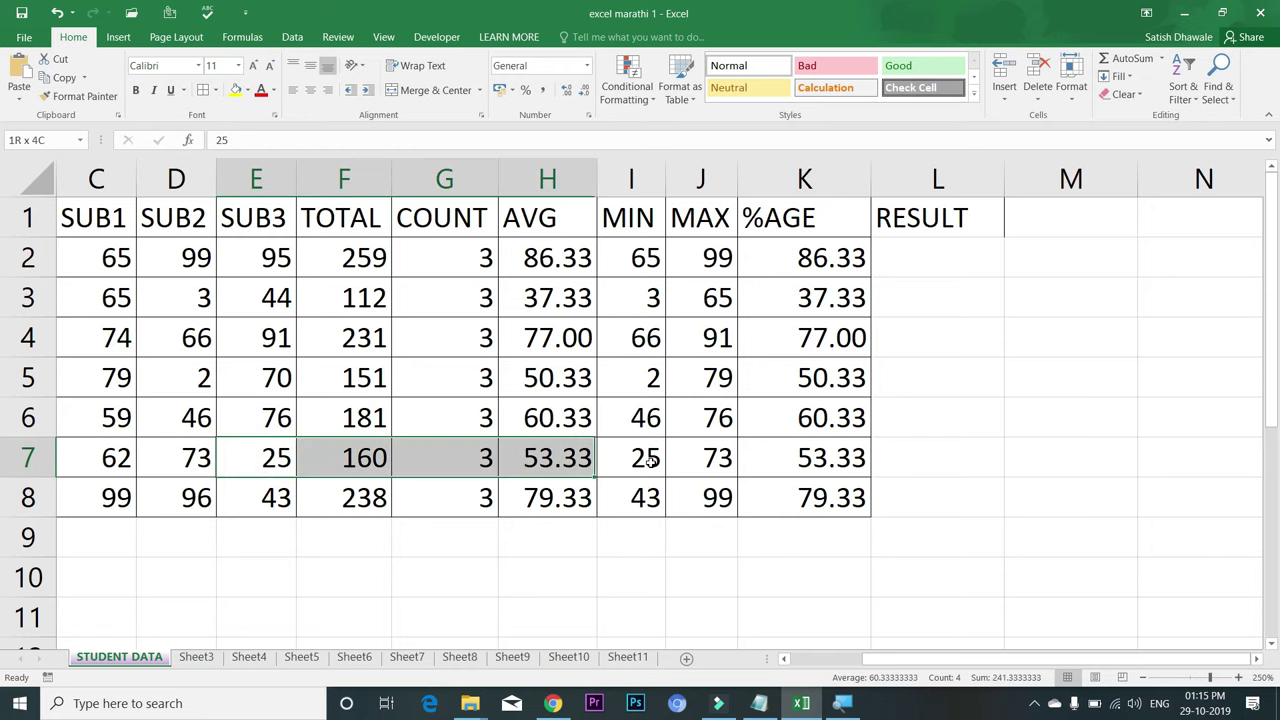
click(262, 458)
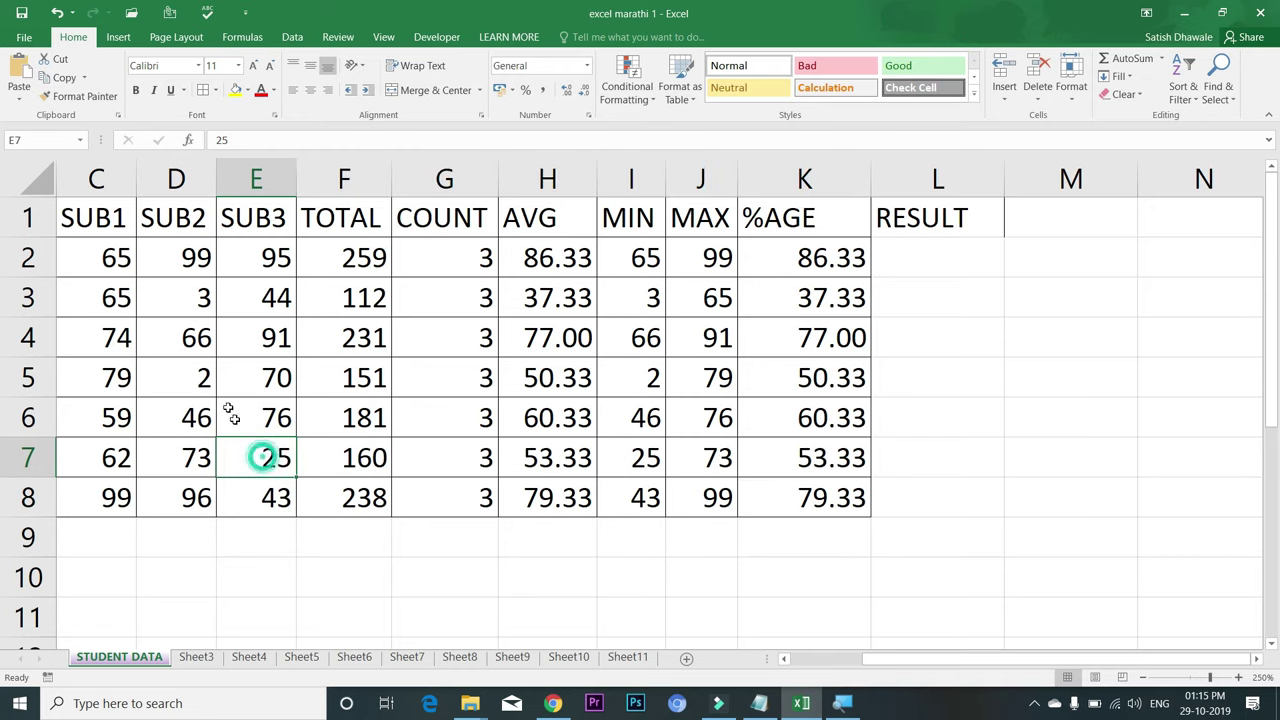
click(197, 365)
click(202, 298)
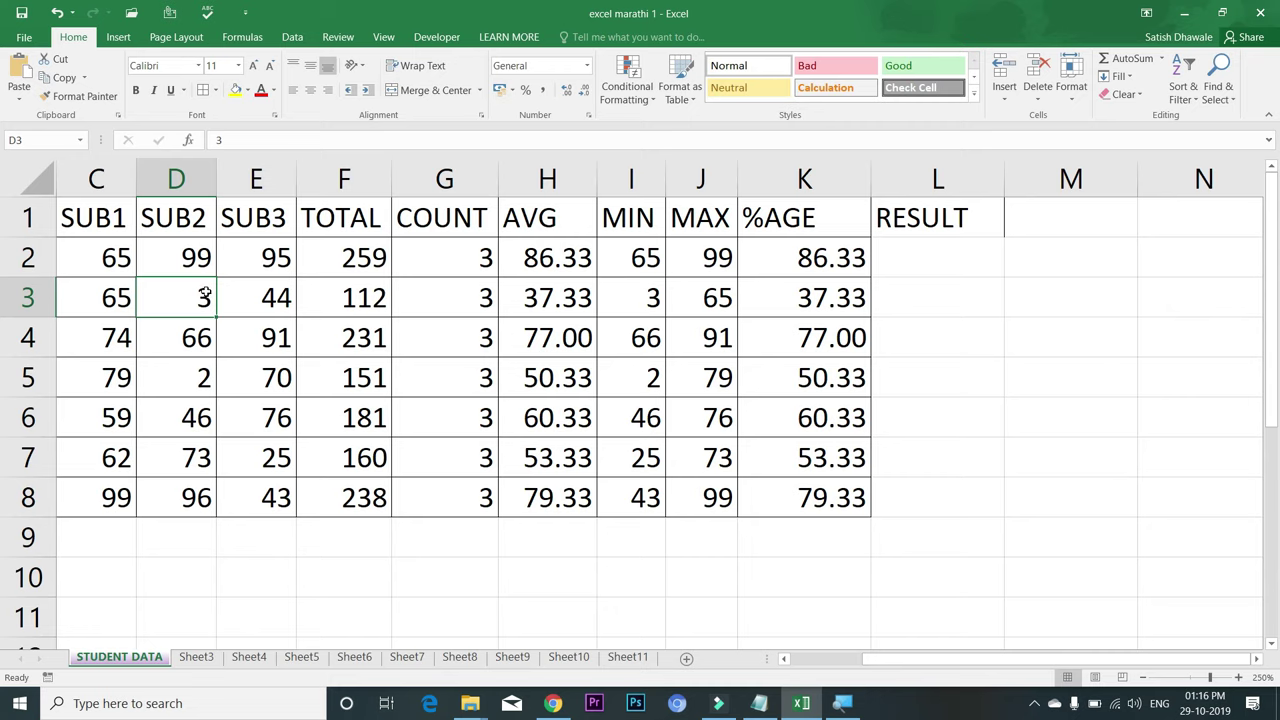
click(950, 247)
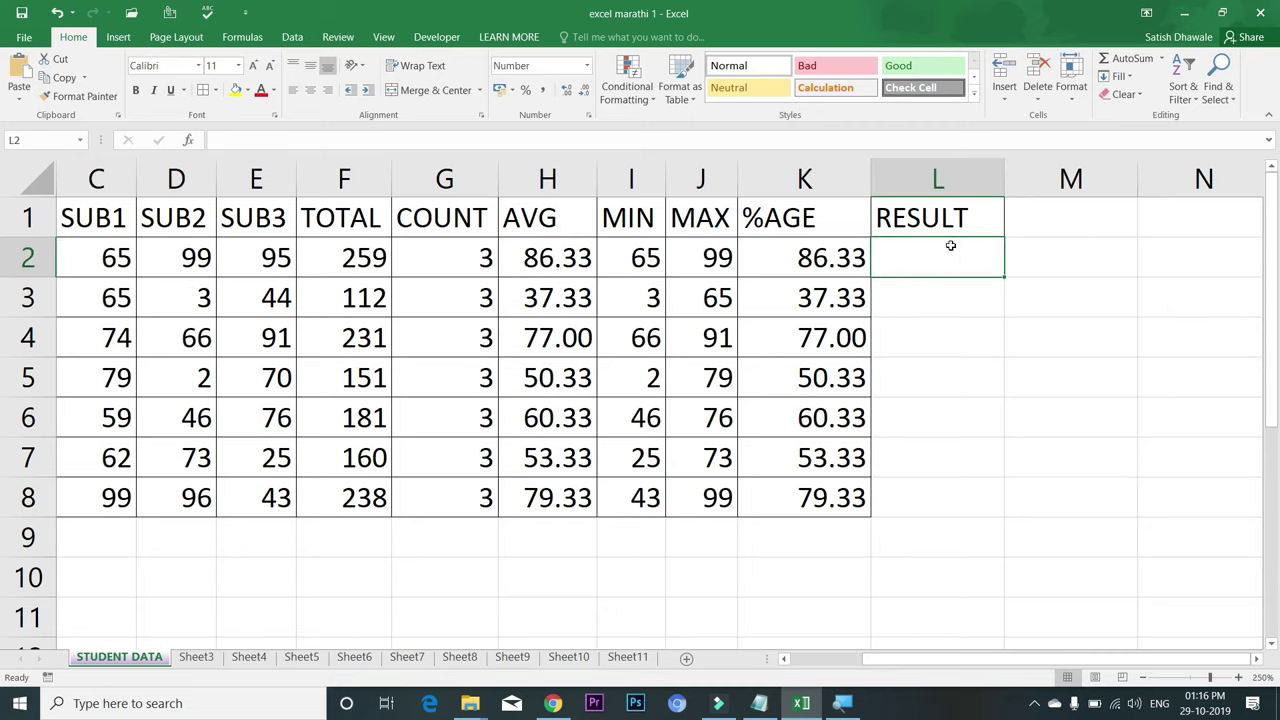
- Enter the heading SC in cell G11 below the student table
key(Down)
key(Down)
key(Down)
key(Down)
key(Down)
key(Left)
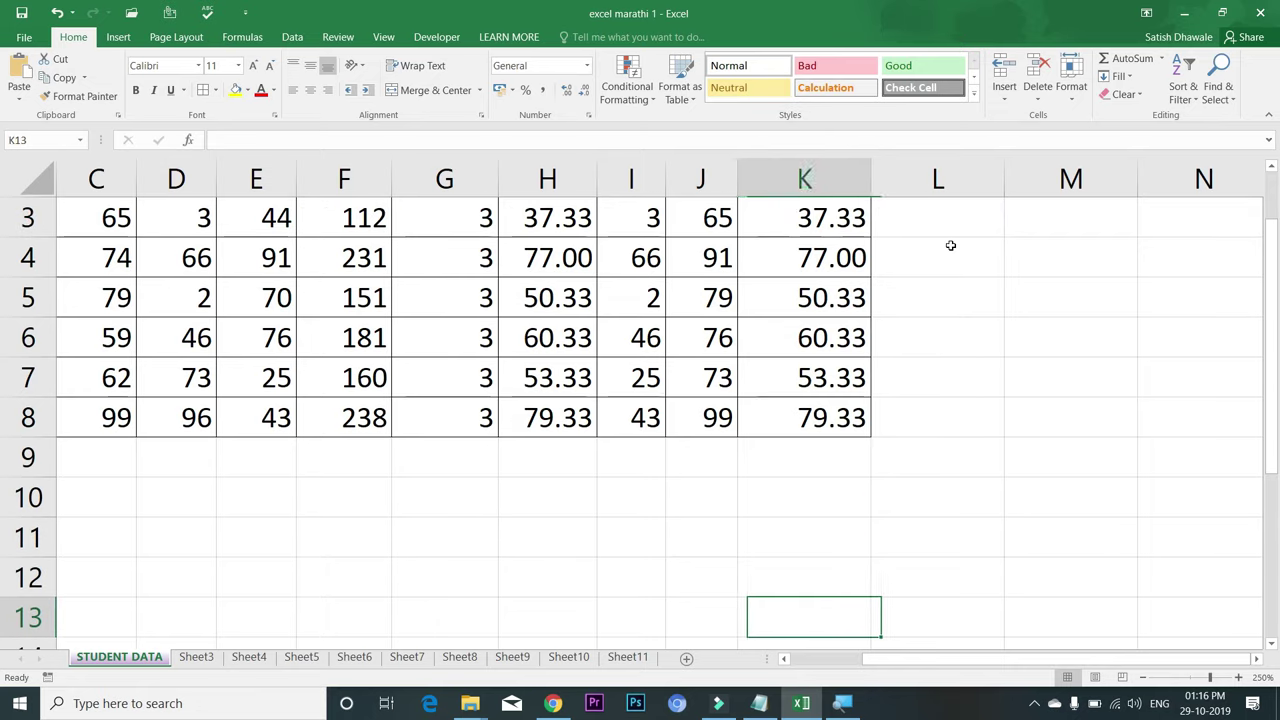
key(Left)
key(Left)
key(Up)
key(Up)
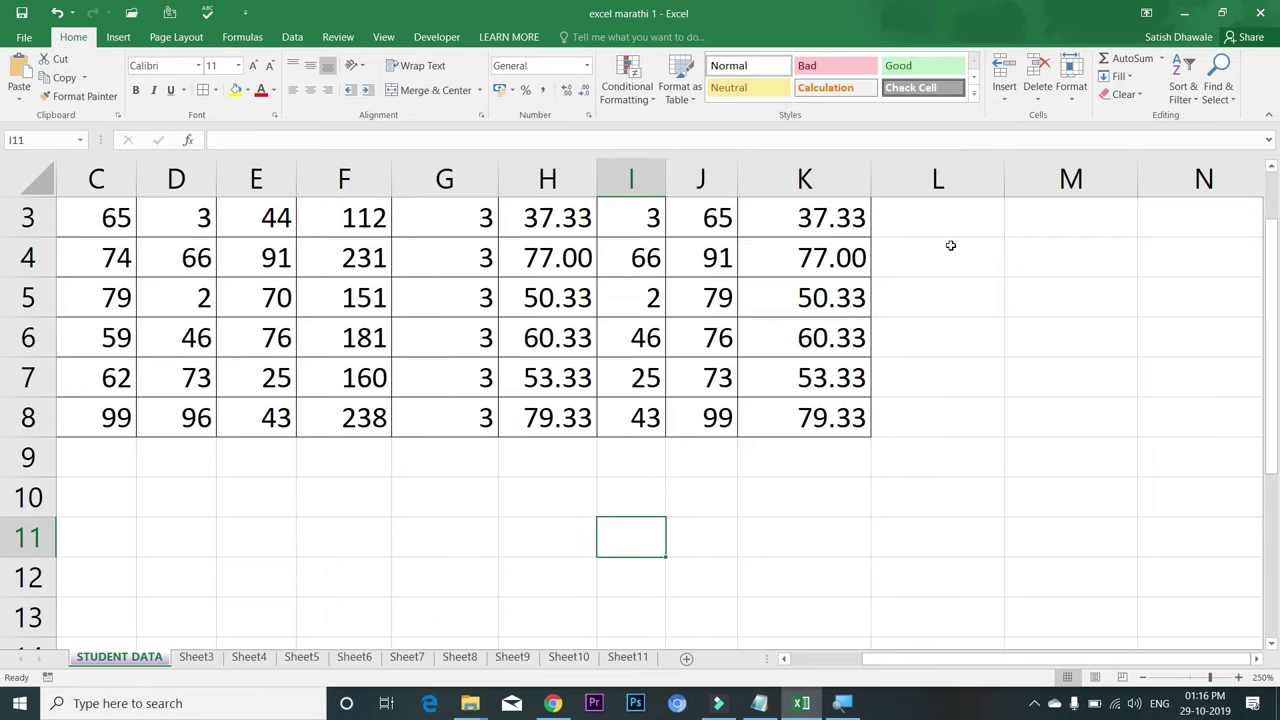
key(Left)
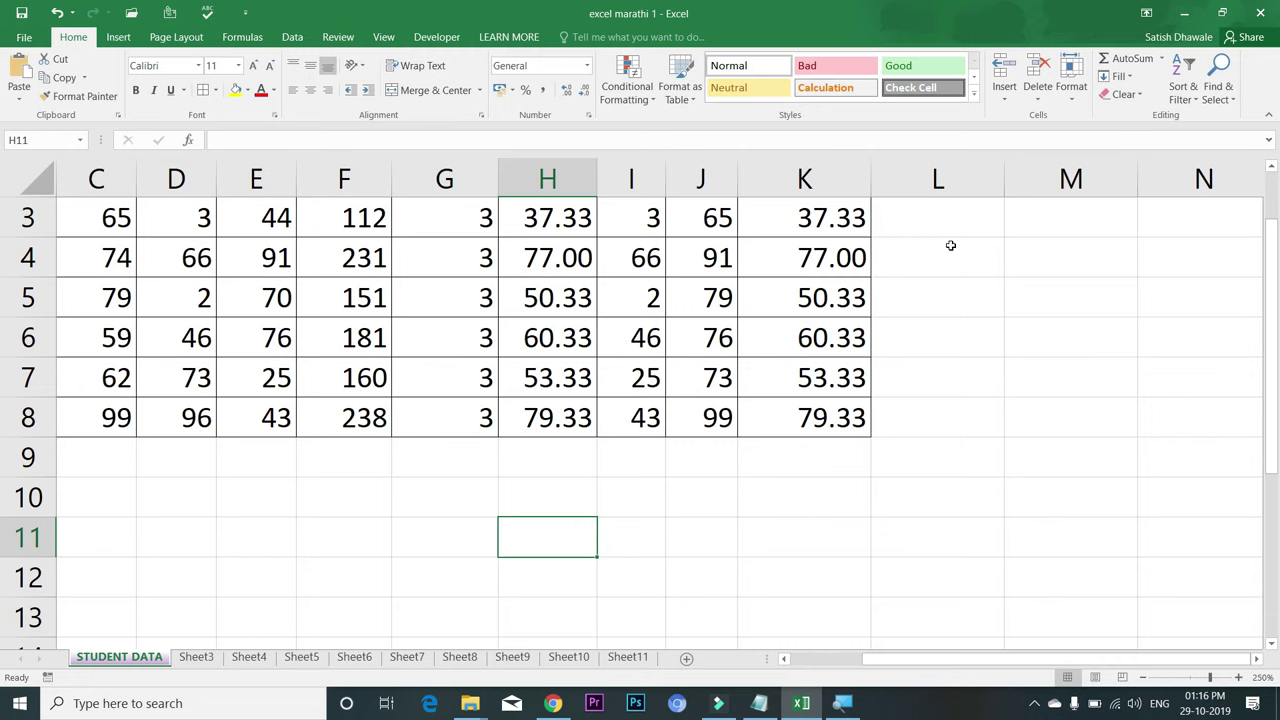
key(Left)
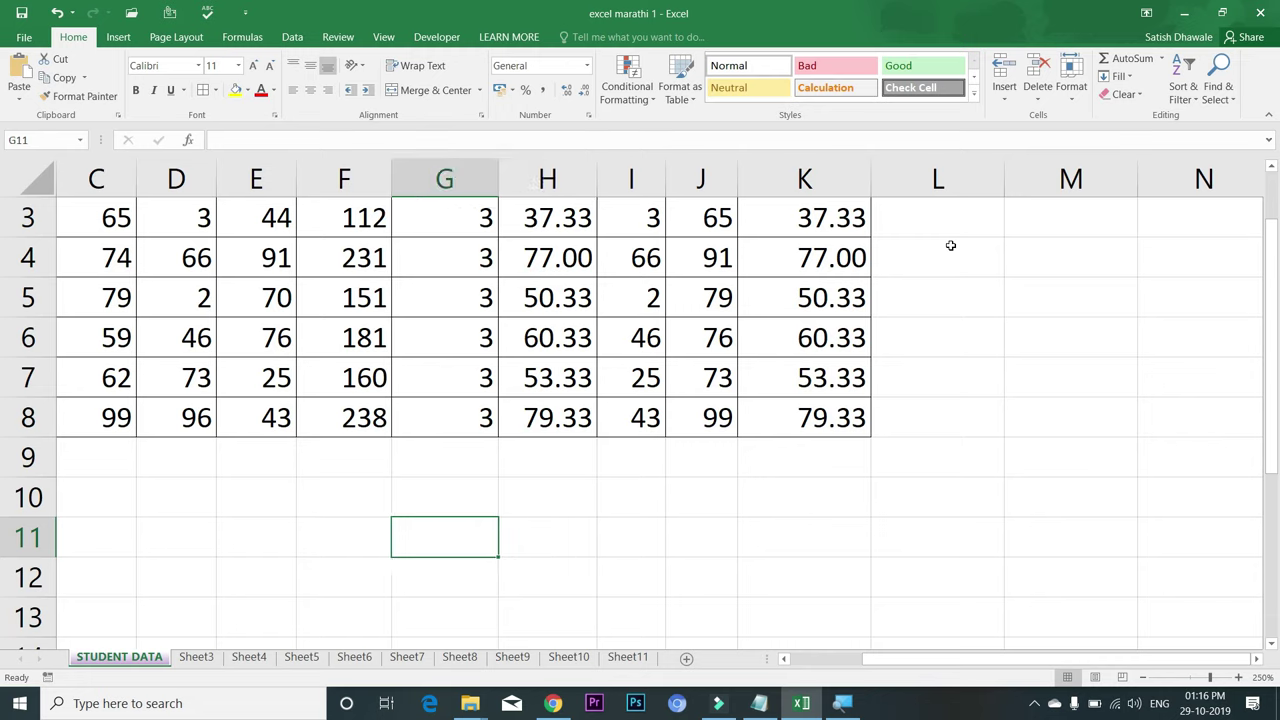
text(SC)
key(Return)
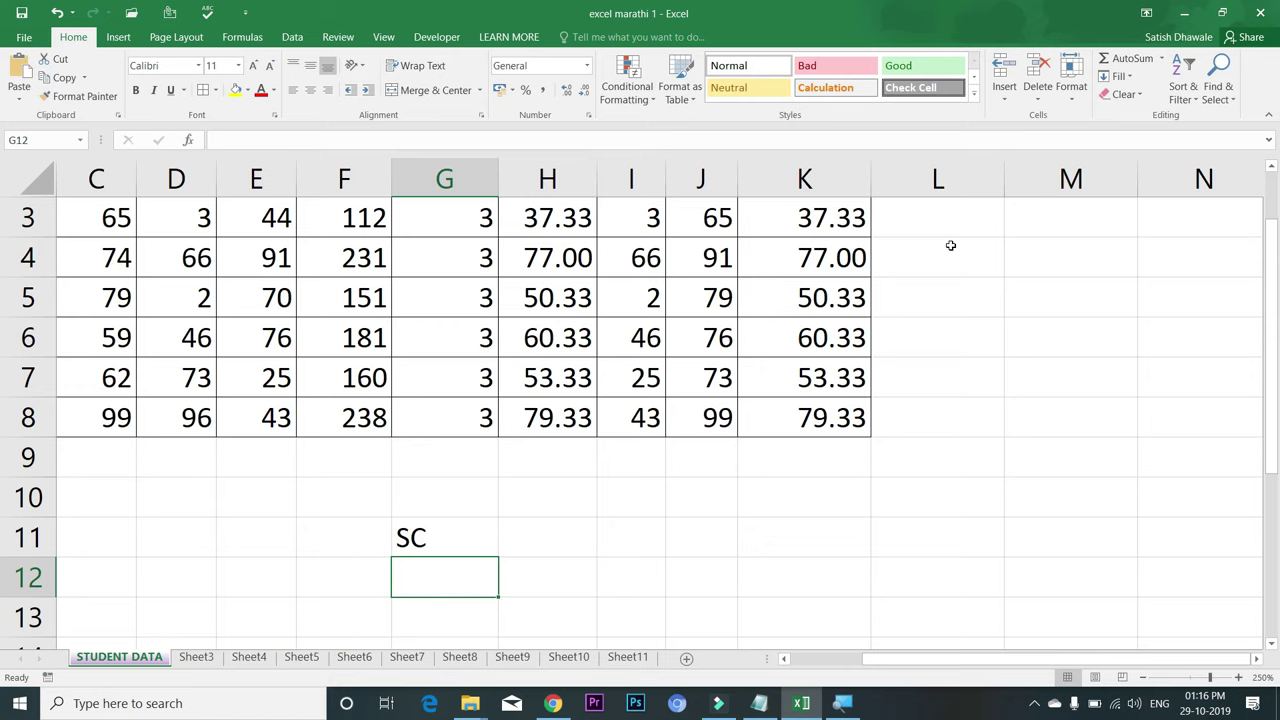
- Enter the test marks 65 in G12 and 45 in G13
text(65)
key(Return)
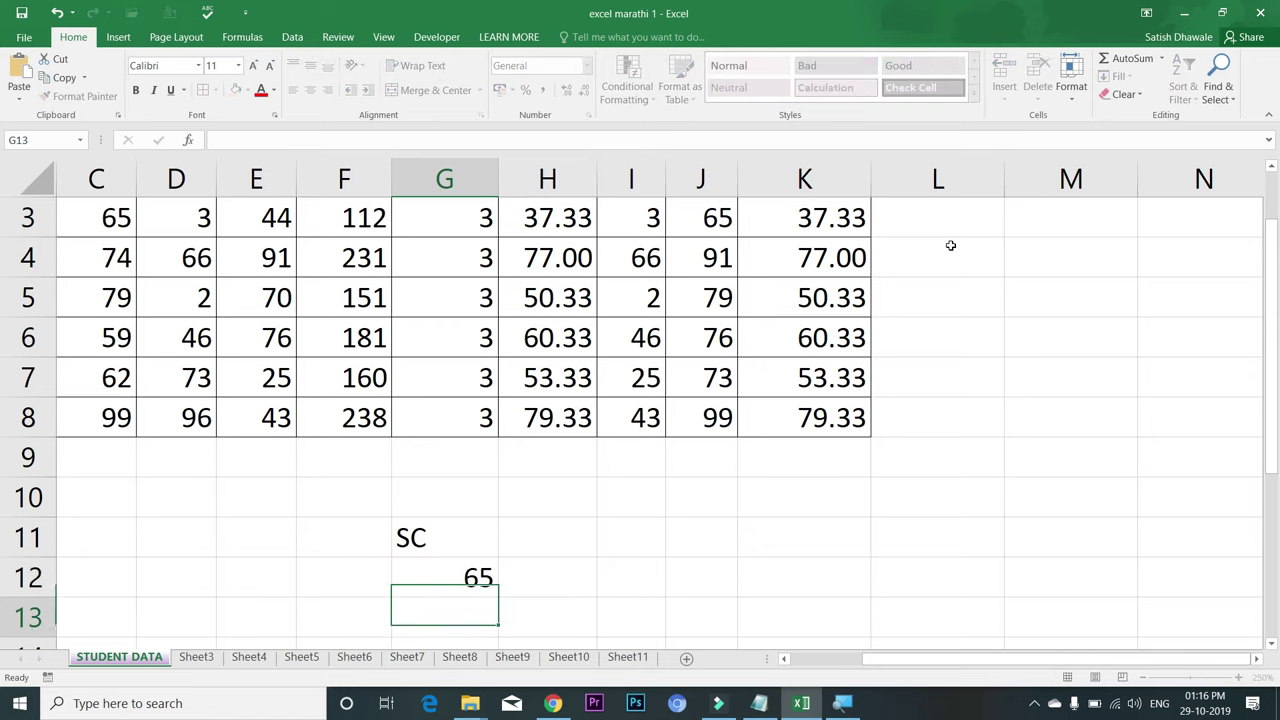
text(45)
key(Return)
key(Up)
key(Up)
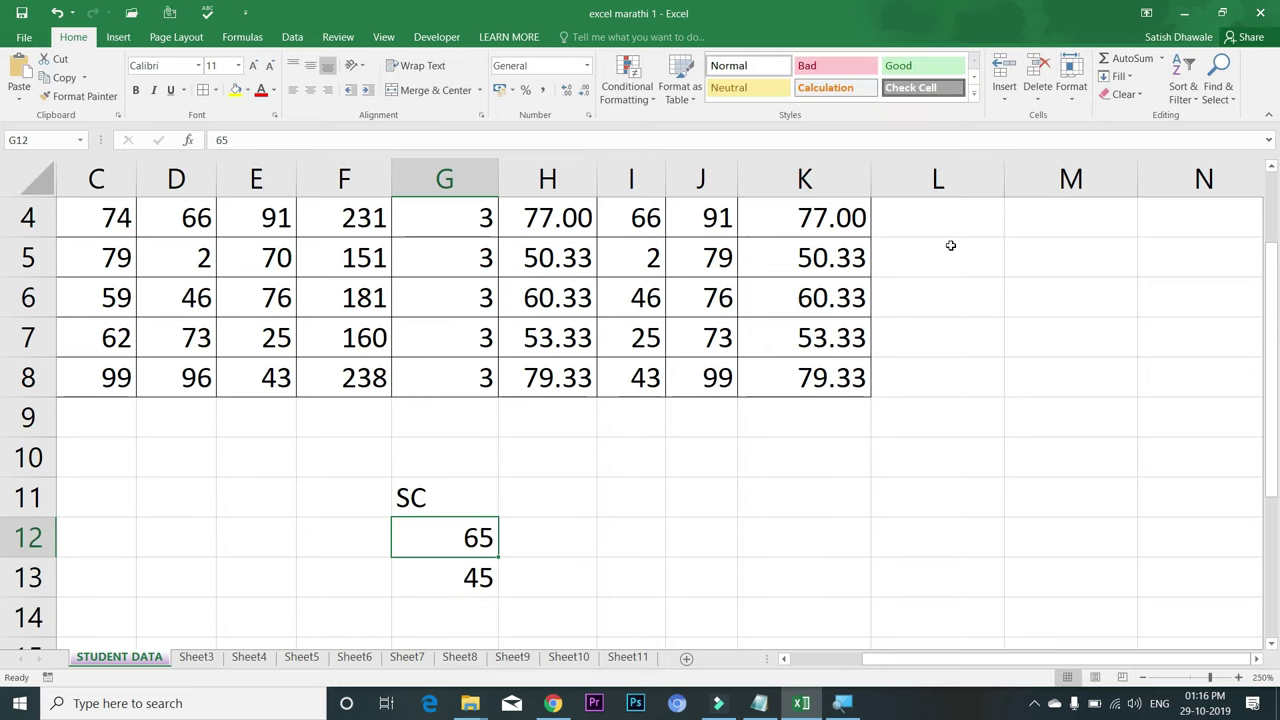
key(Right)
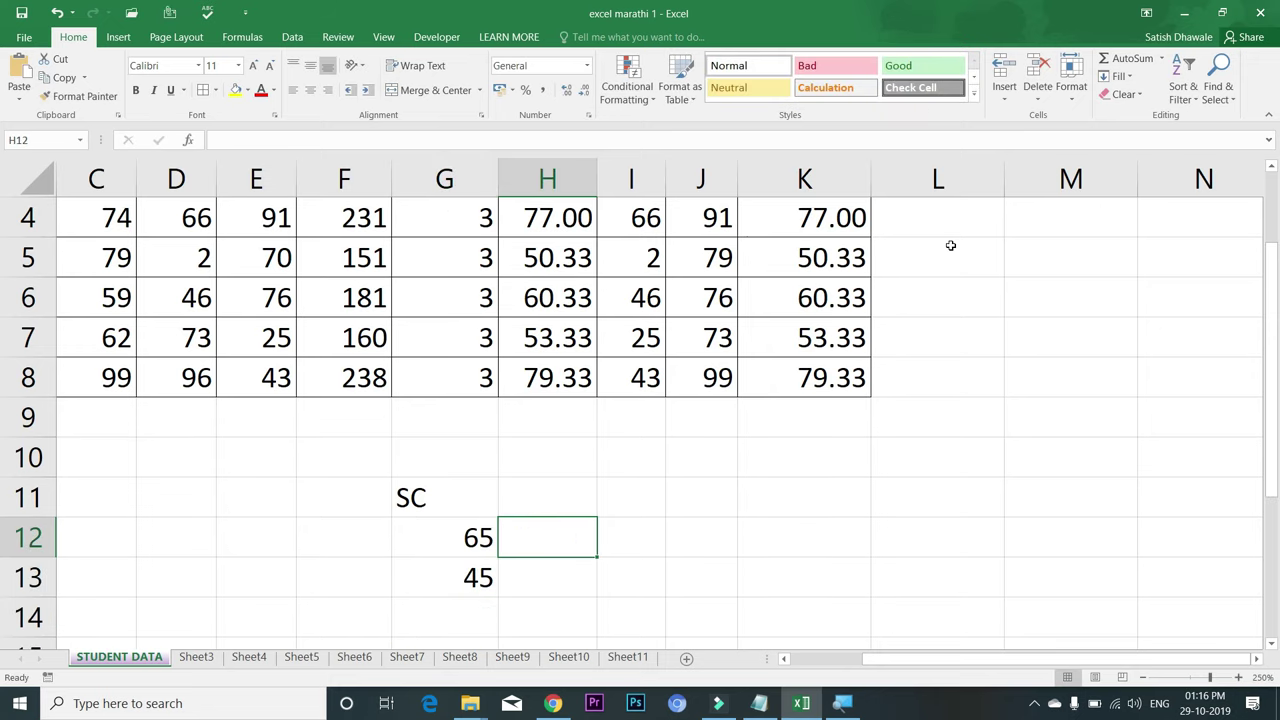
- Type =IF(G12>=60,"PASS","FAIL" in H12, inserting the missing = after the > sign
text(=IF)
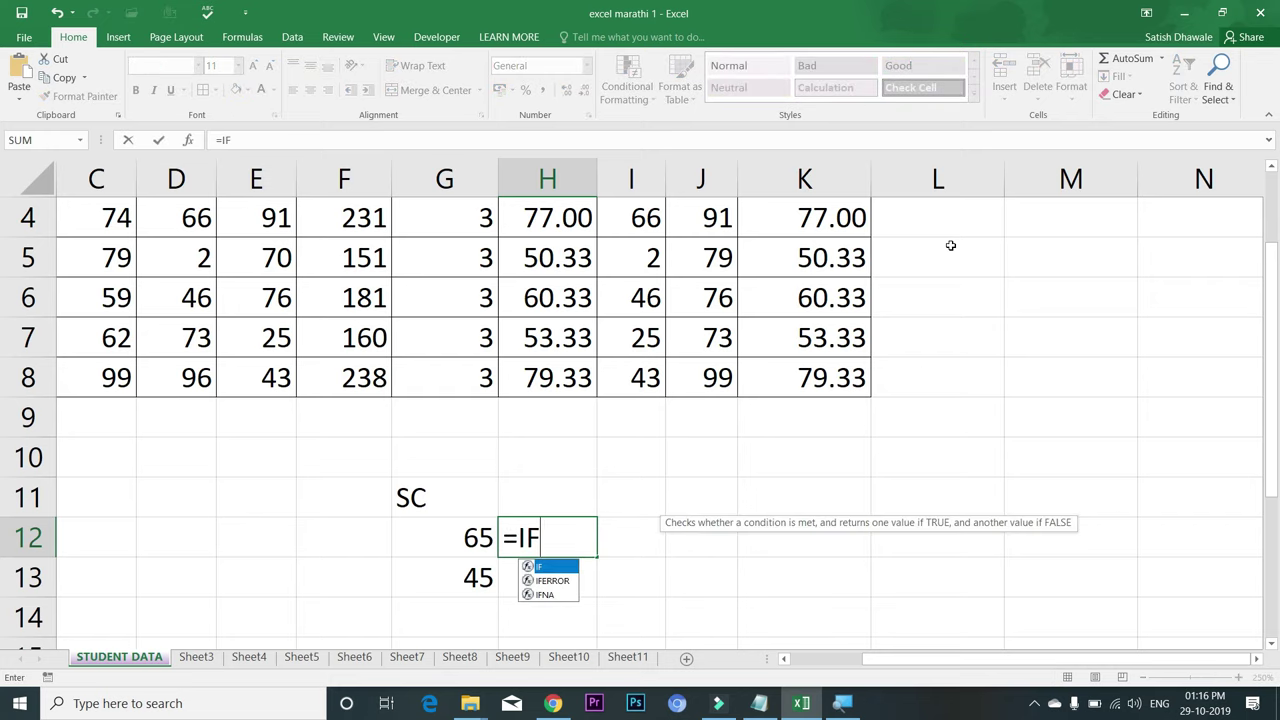
text(()
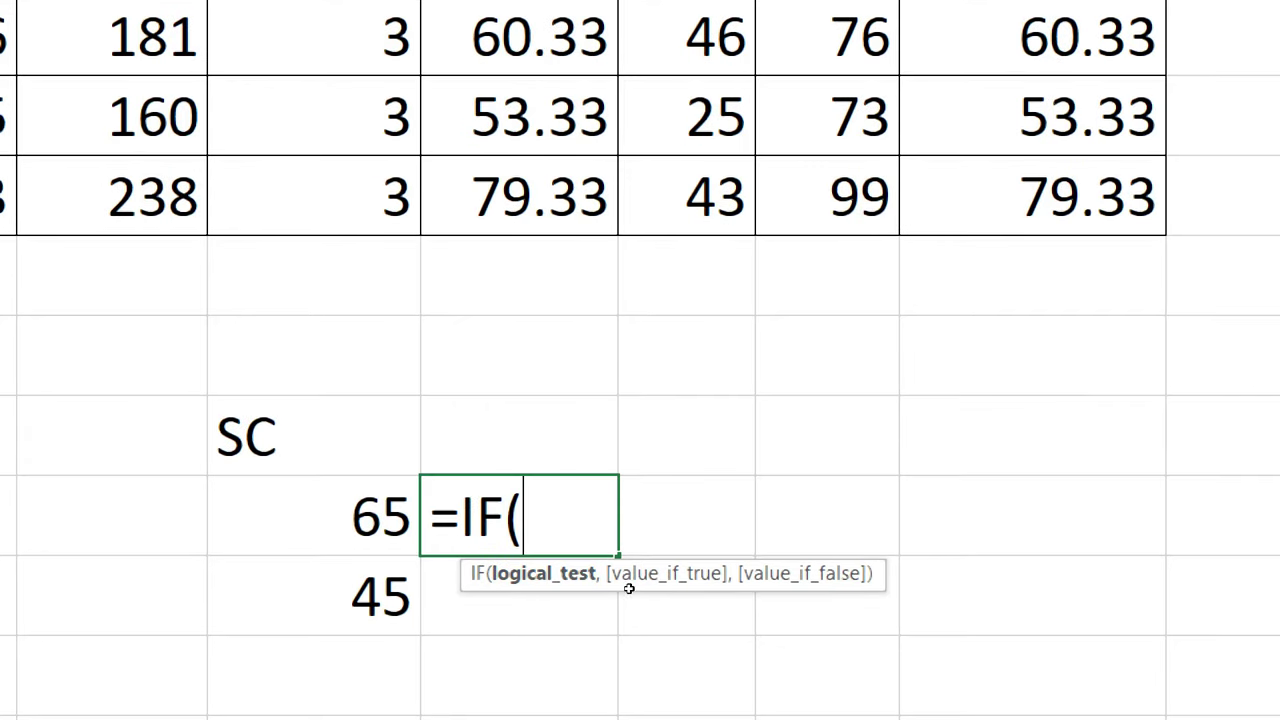
key(Left)
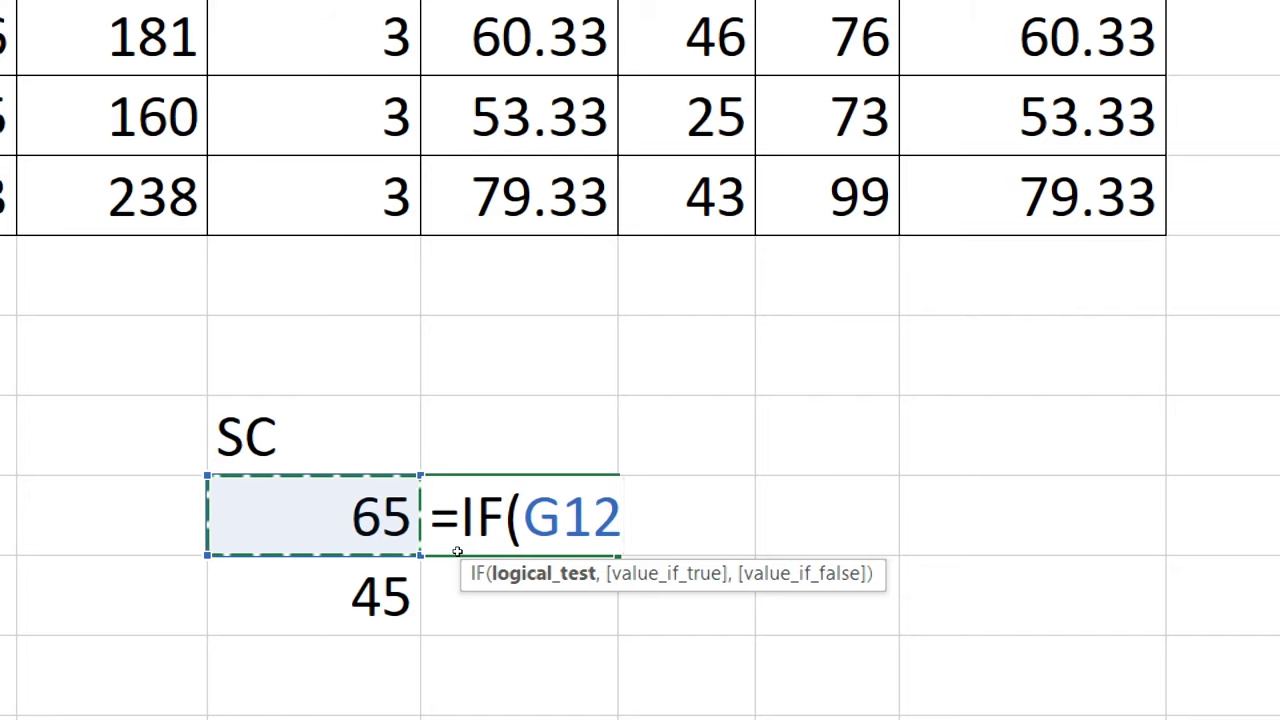
text(>)
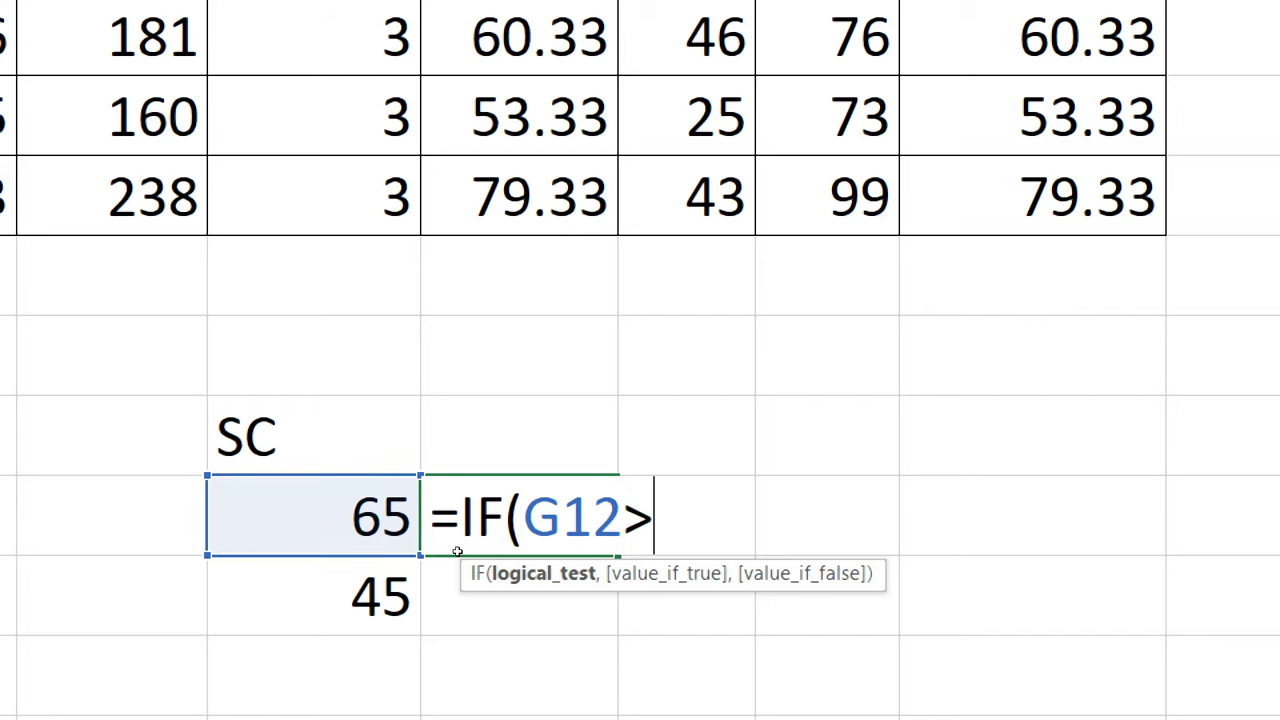
text(60)
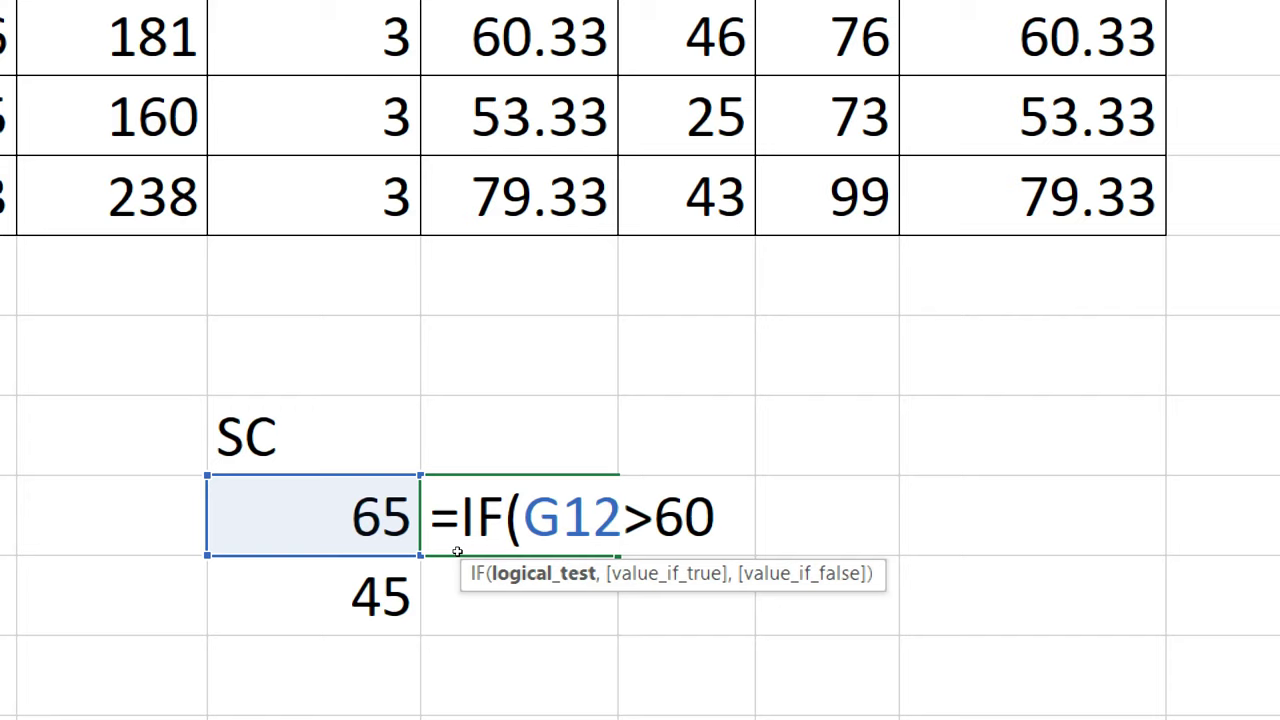
text(,)
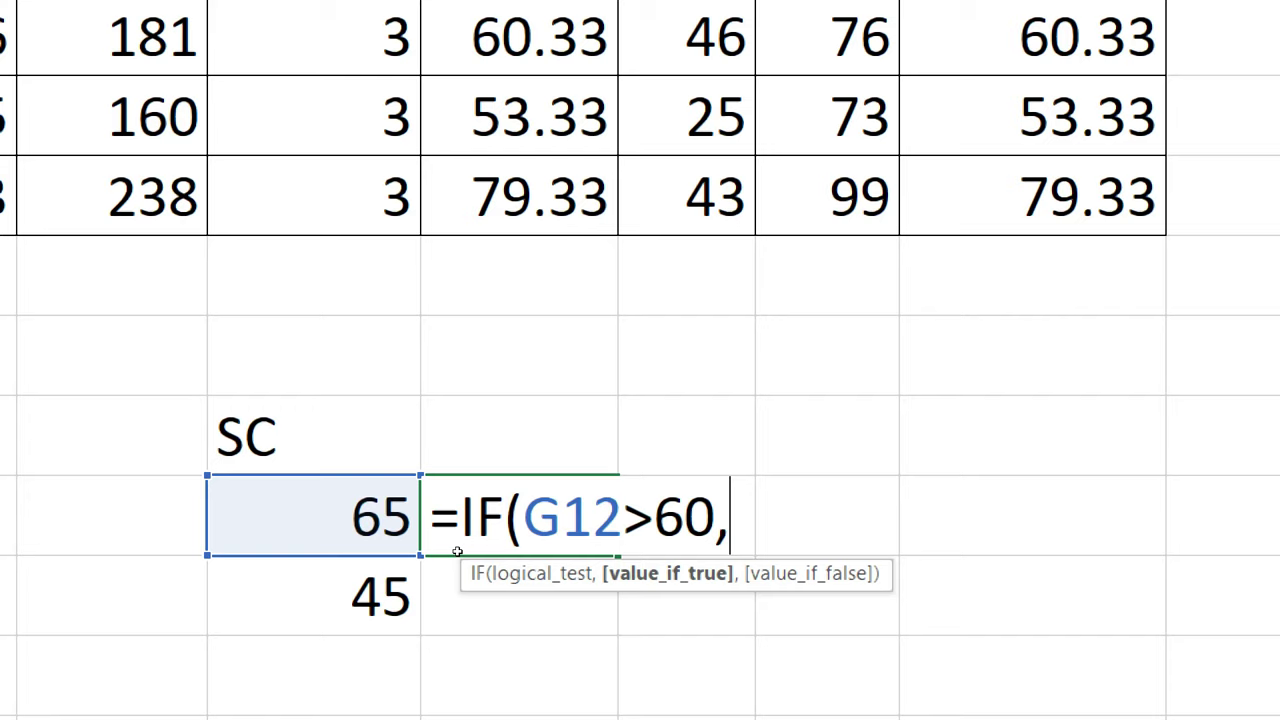
text("PASS")
click(616, 538)
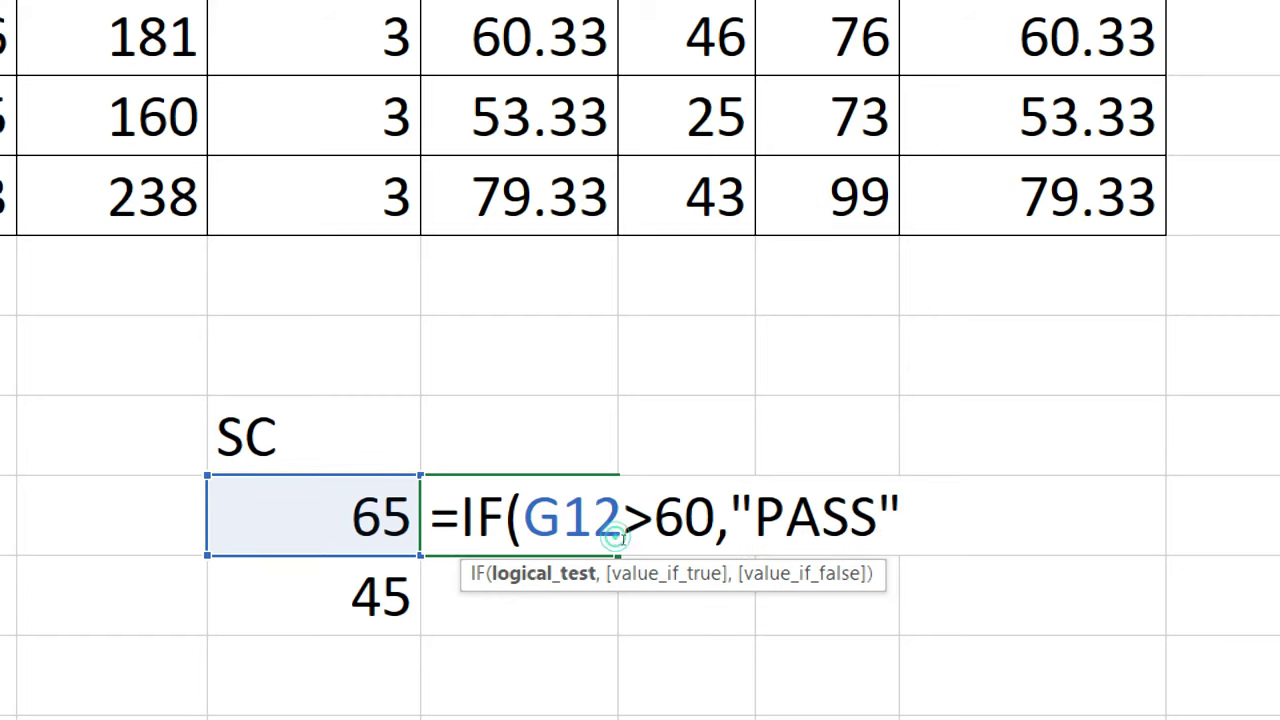
text(=)
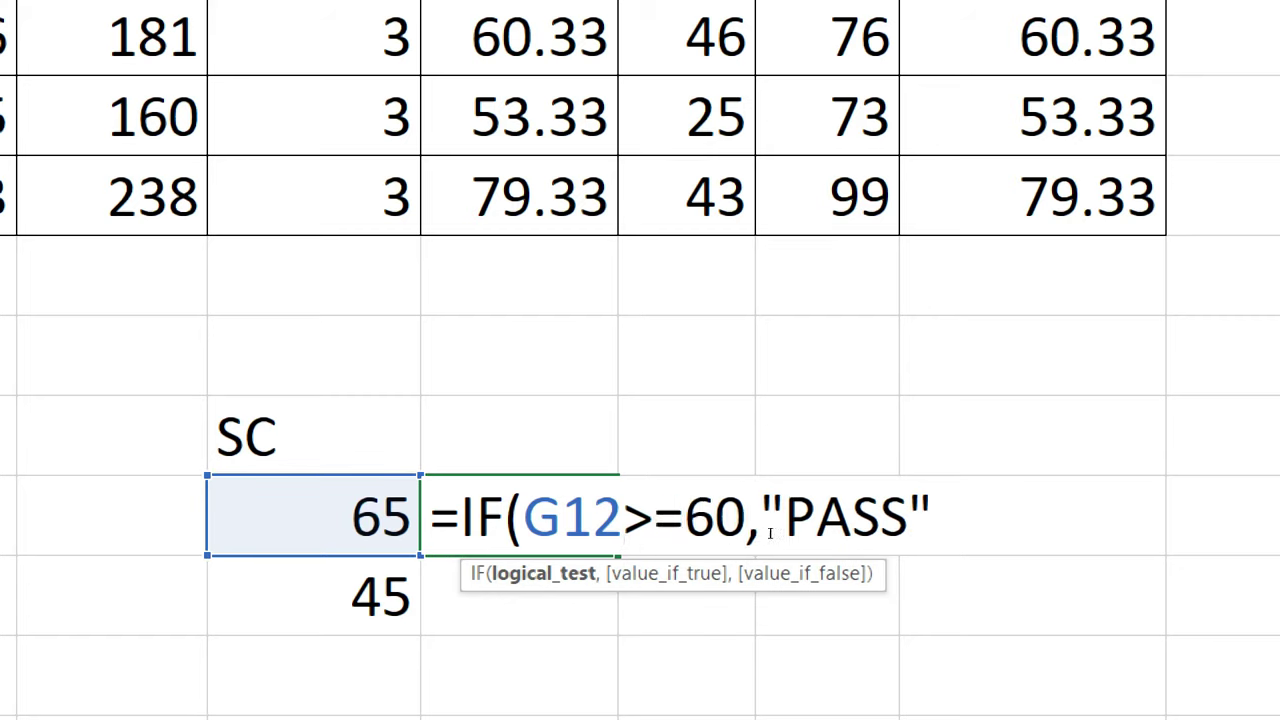
key(End)
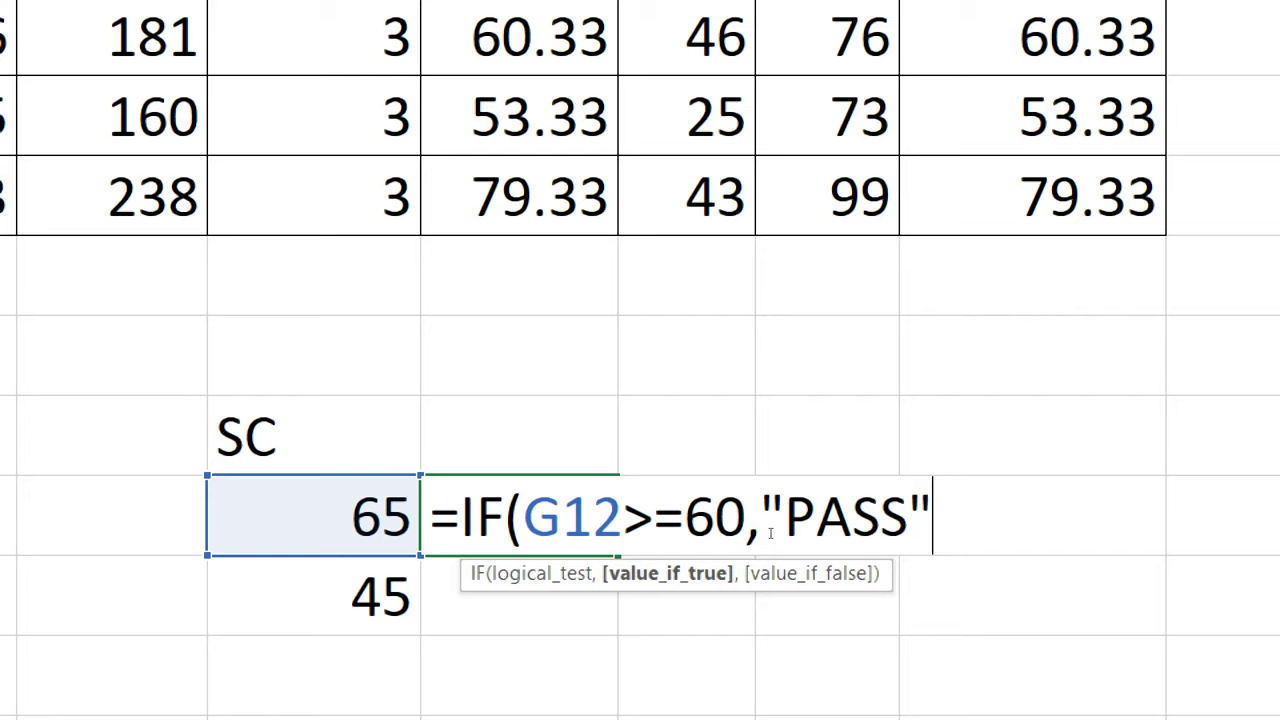
text(,")
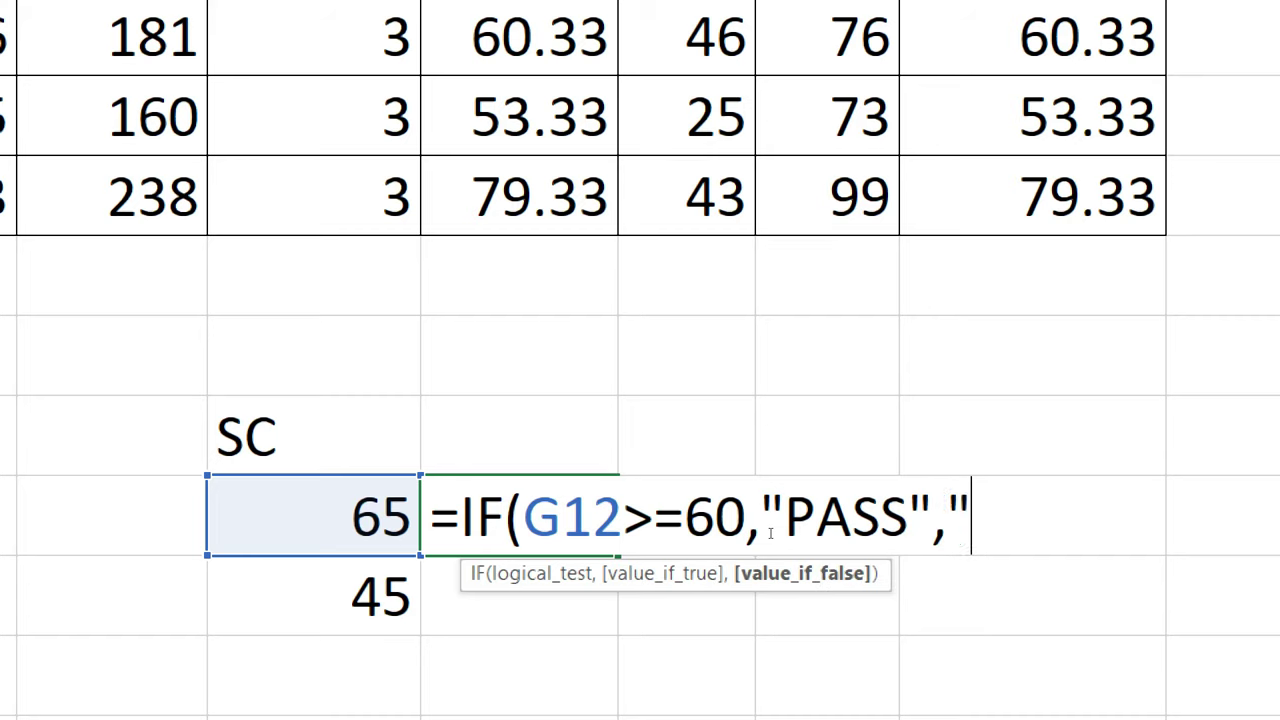
text(FAIL")
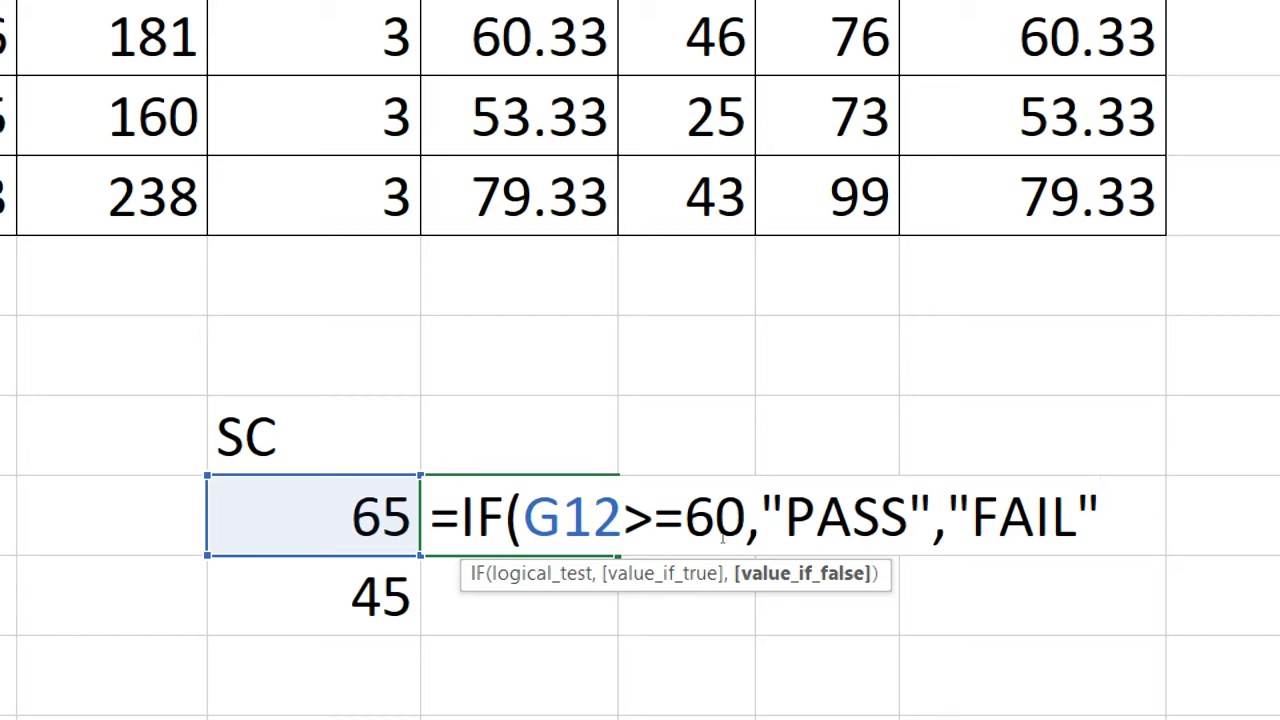
click(586, 540)
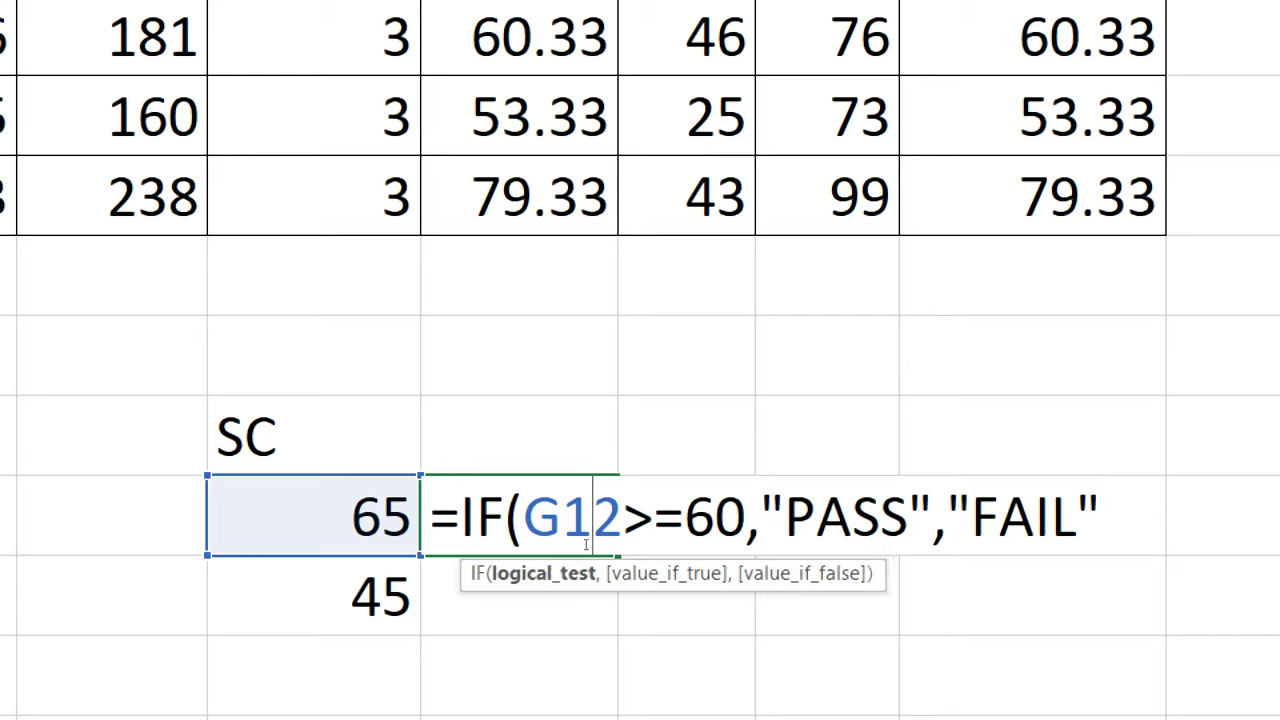
click(645, 538)
- Highlight the G12>=60 test, then commit the formula so H12 shows PASS for 65
drag(745, 538, 553, 538)
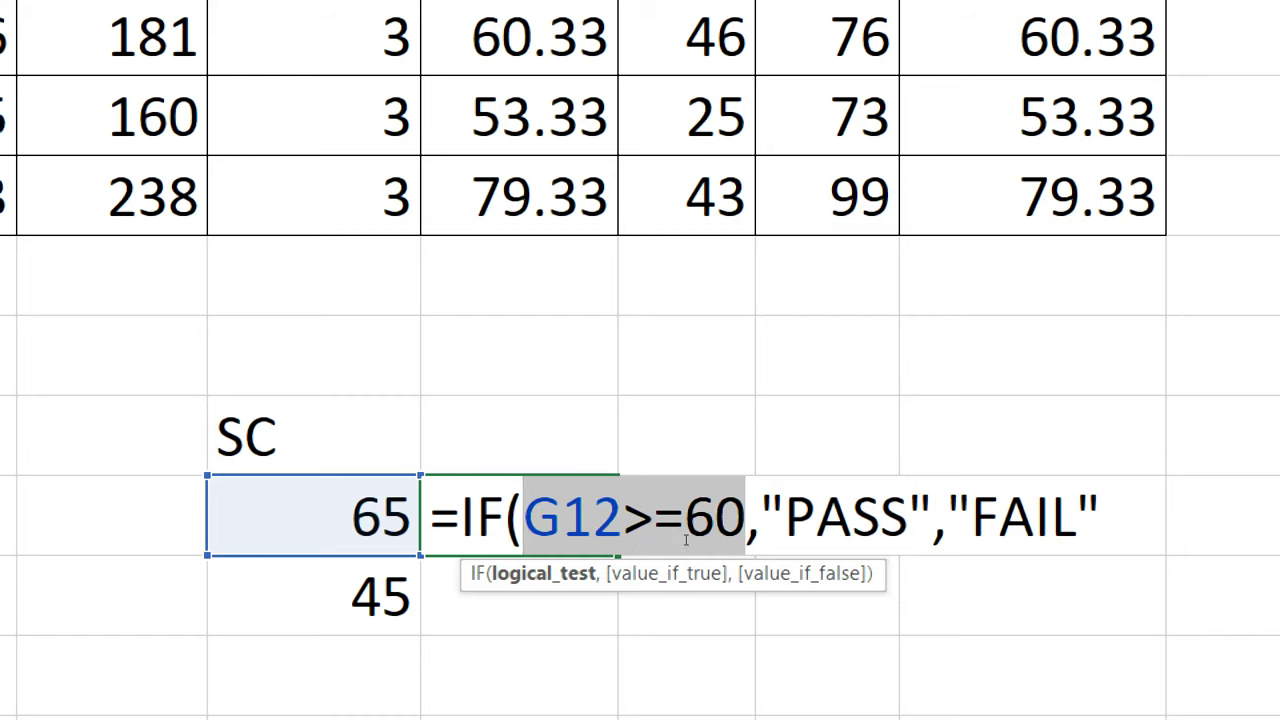
key(Right)
key(Right)
key(Right)
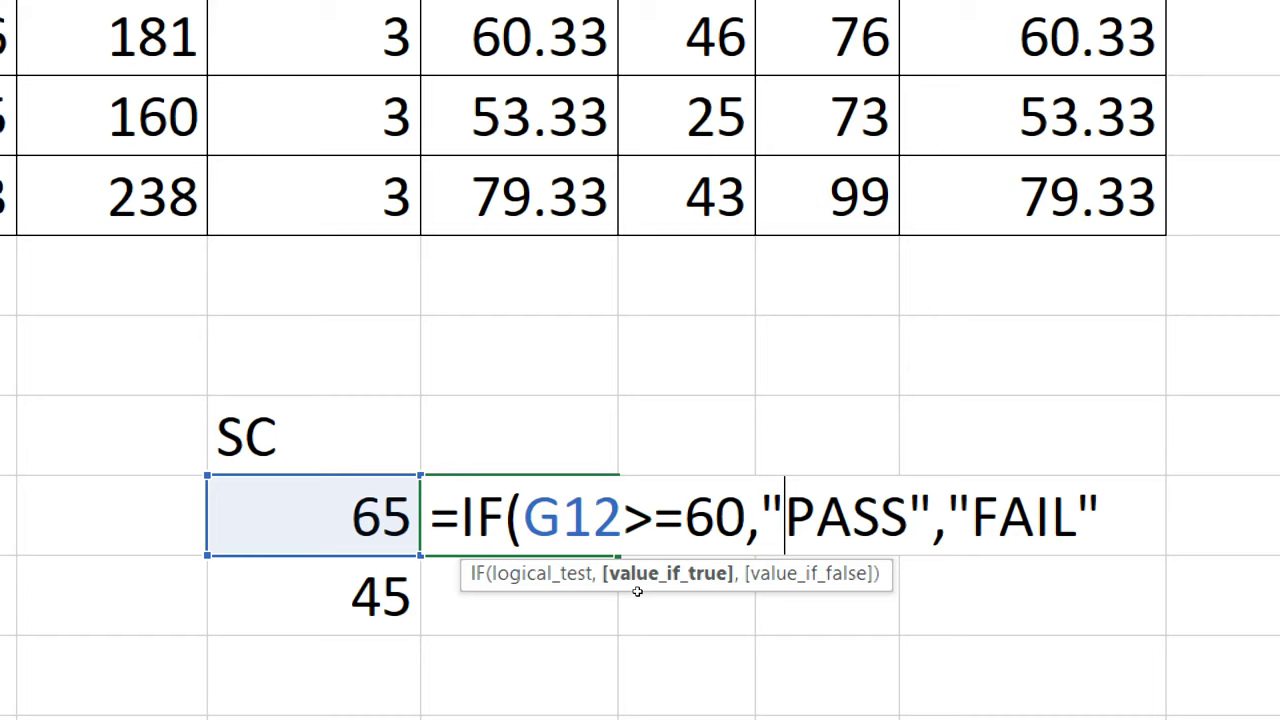
key(Return)
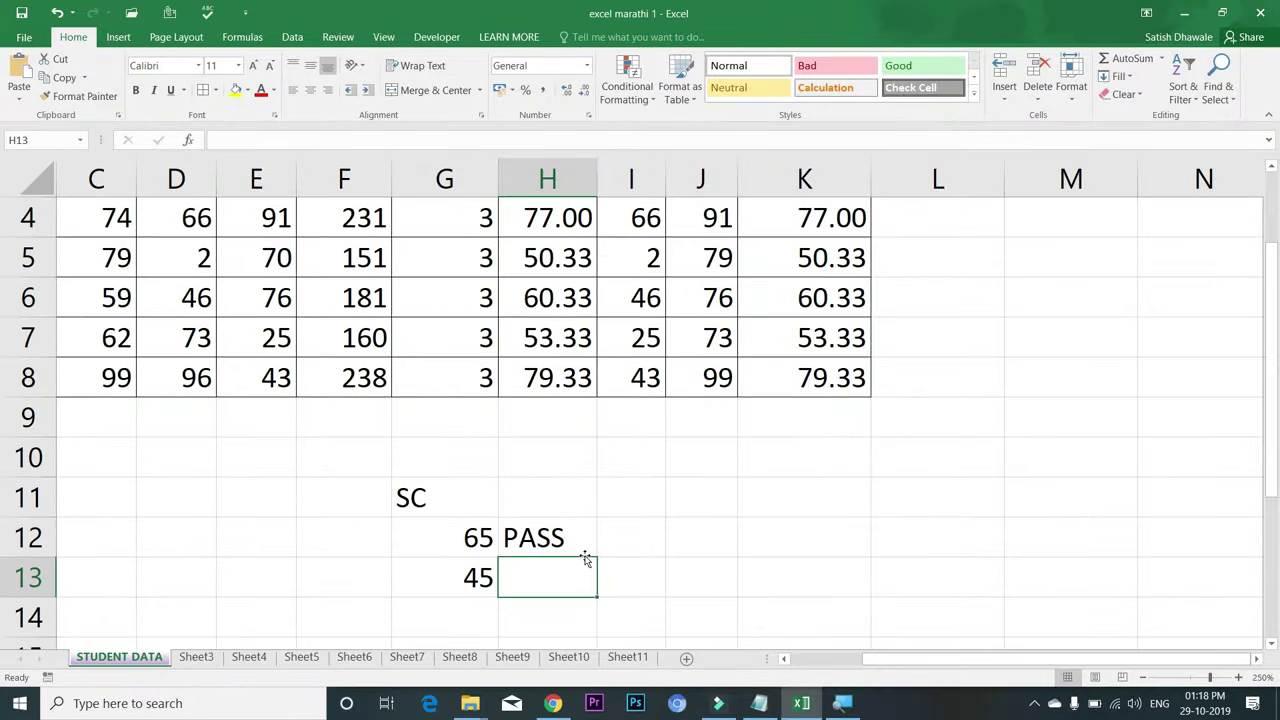
- Copy the H12 pass/fail formula down to H13 and check its G13 reference
click(585, 540)
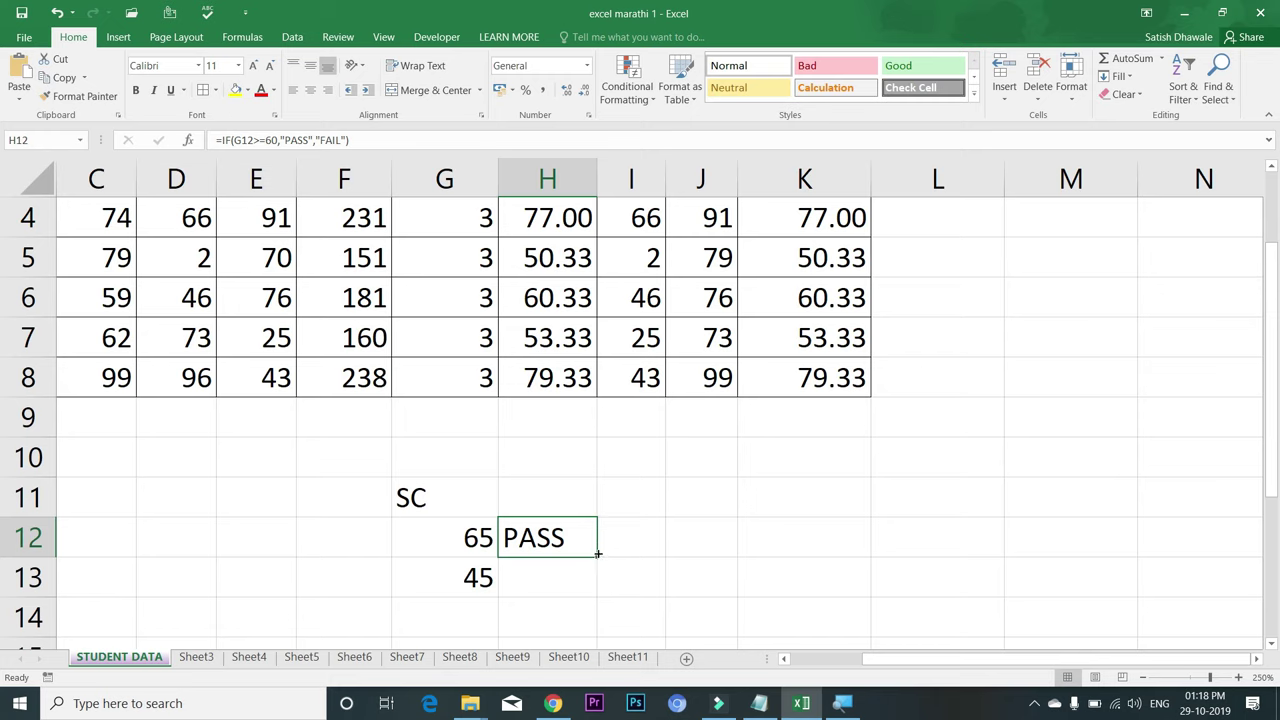
drag(597, 555, 594, 594)
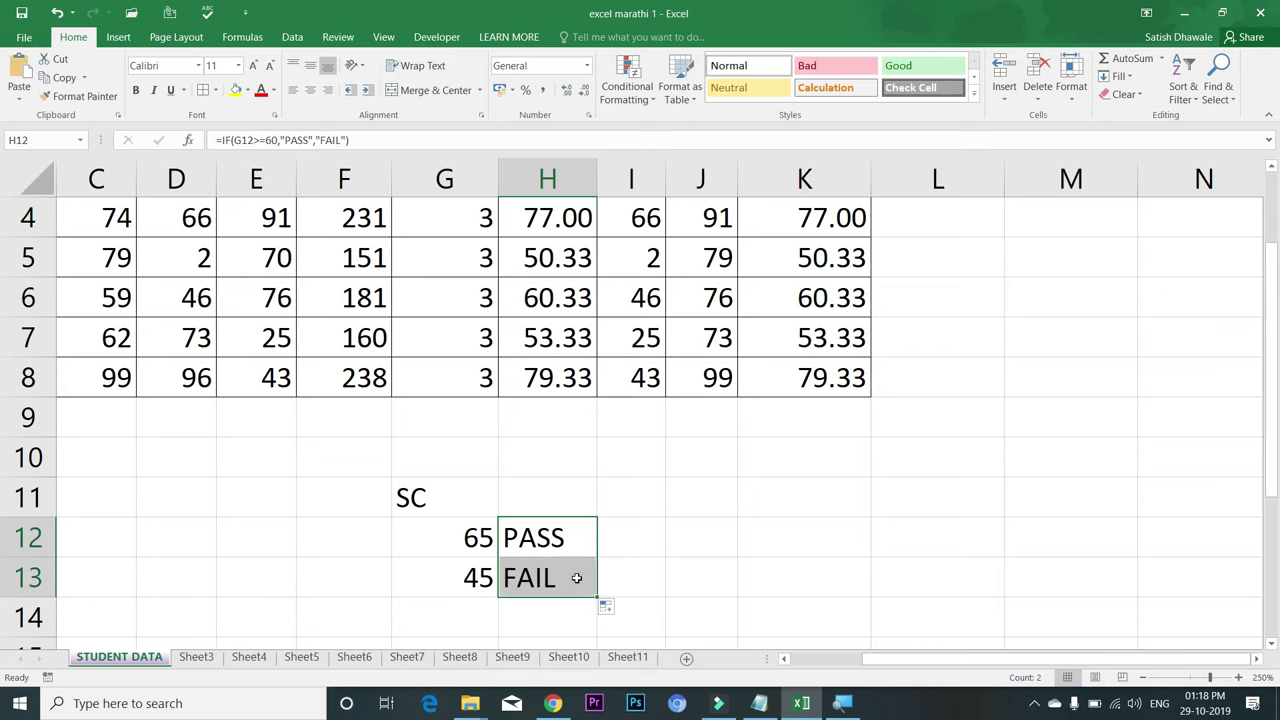
click(577, 578)
double_click(577, 578)
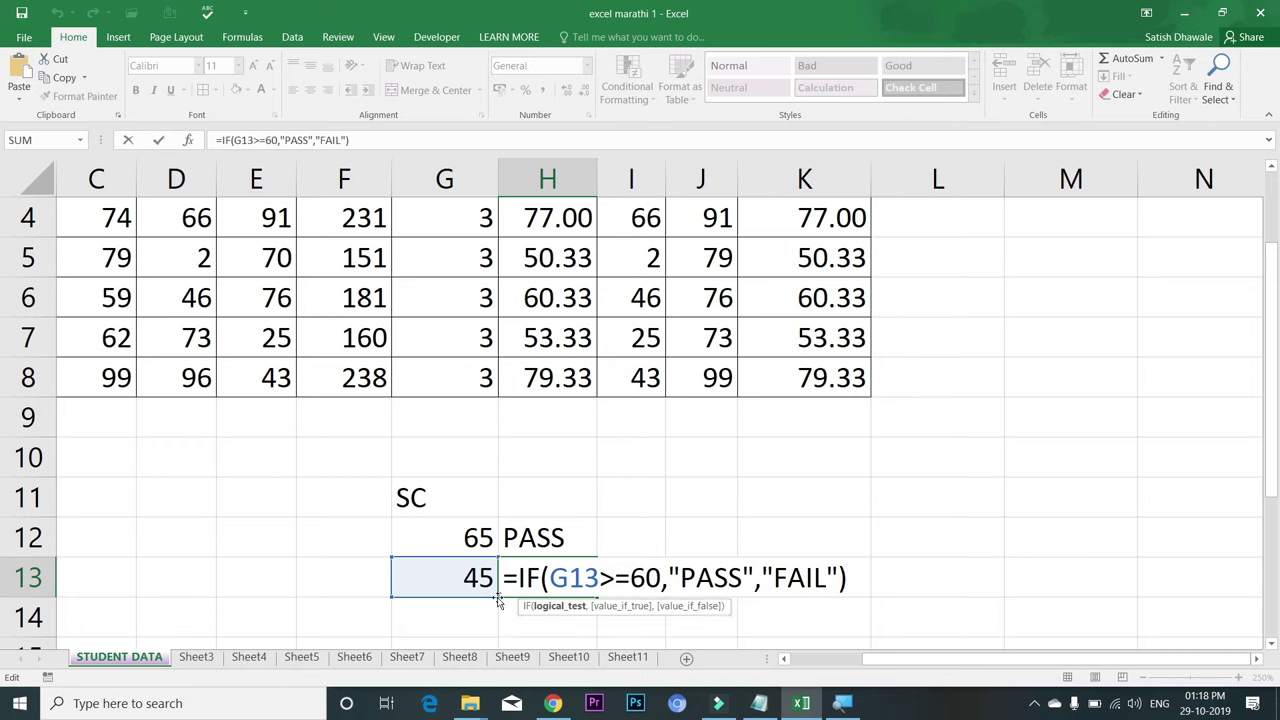
key(Escape)
- Change the G13 mark to 60, then to 35
click(463, 583)
text(60)
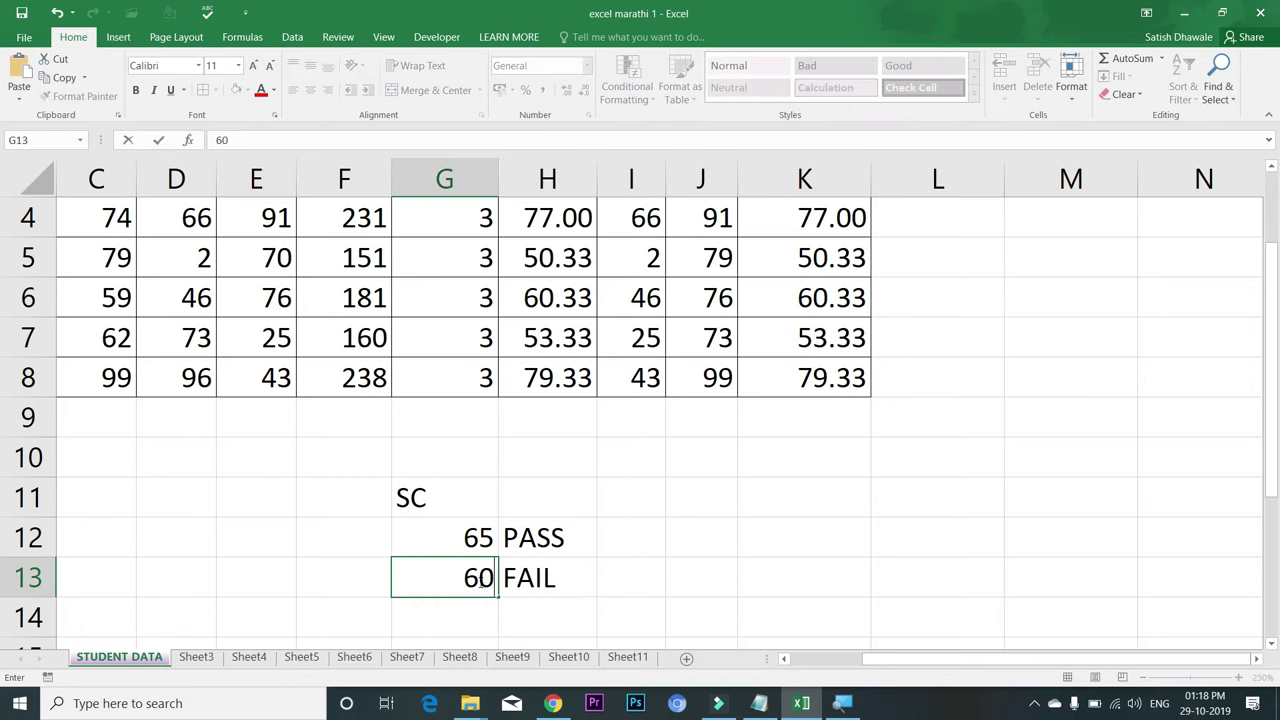
key(Return)
click(479, 580)
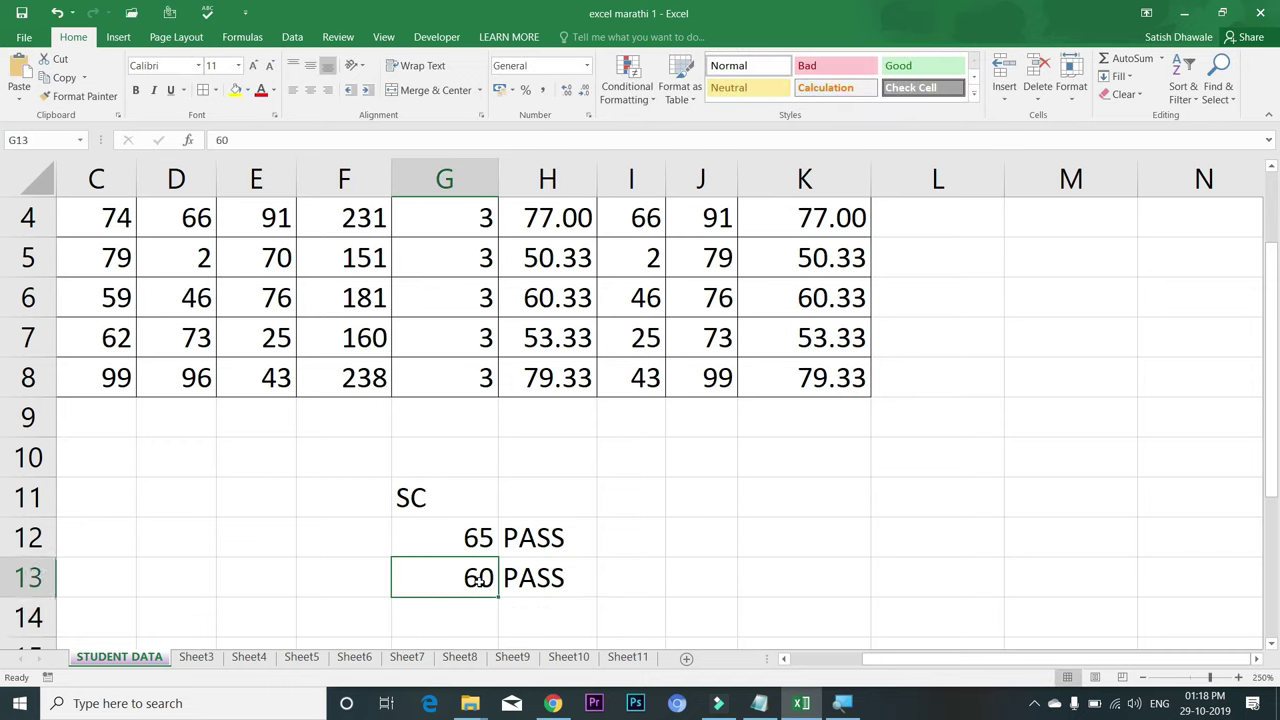
text(35)
key(Up)
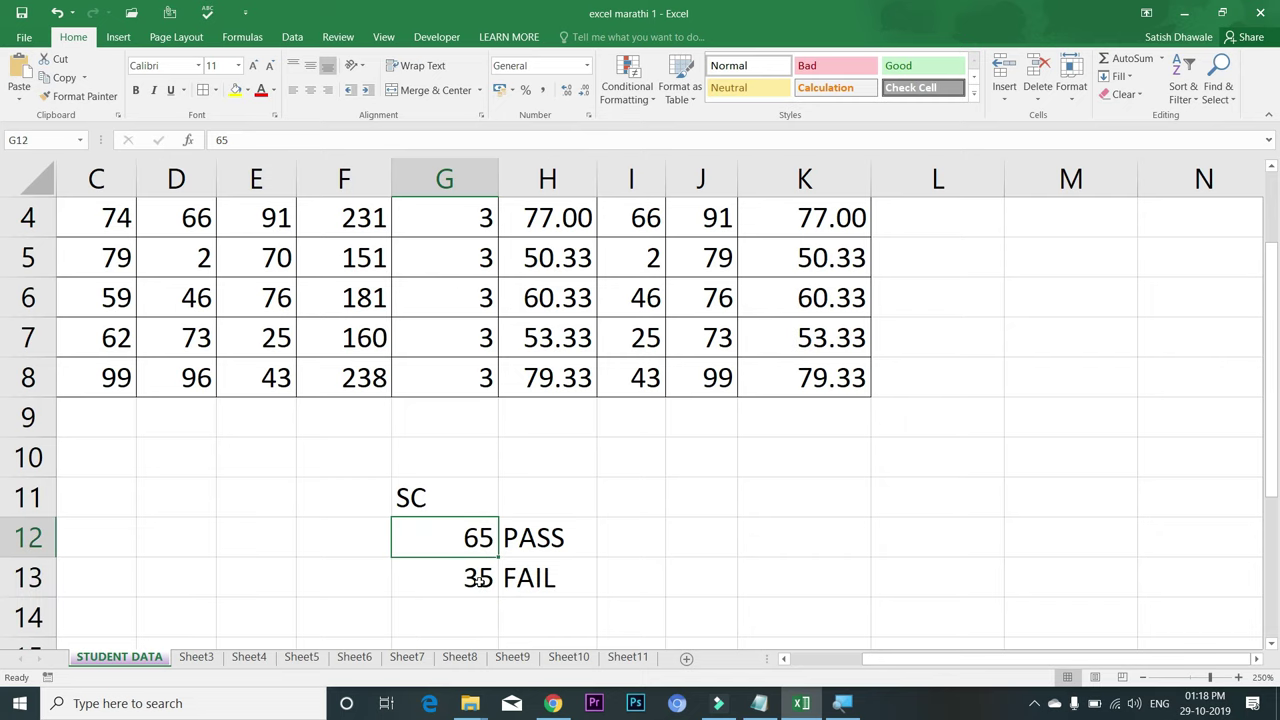
click(479, 580)
- Review H12's formula and change the G12 mark to 34
click(482, 546)
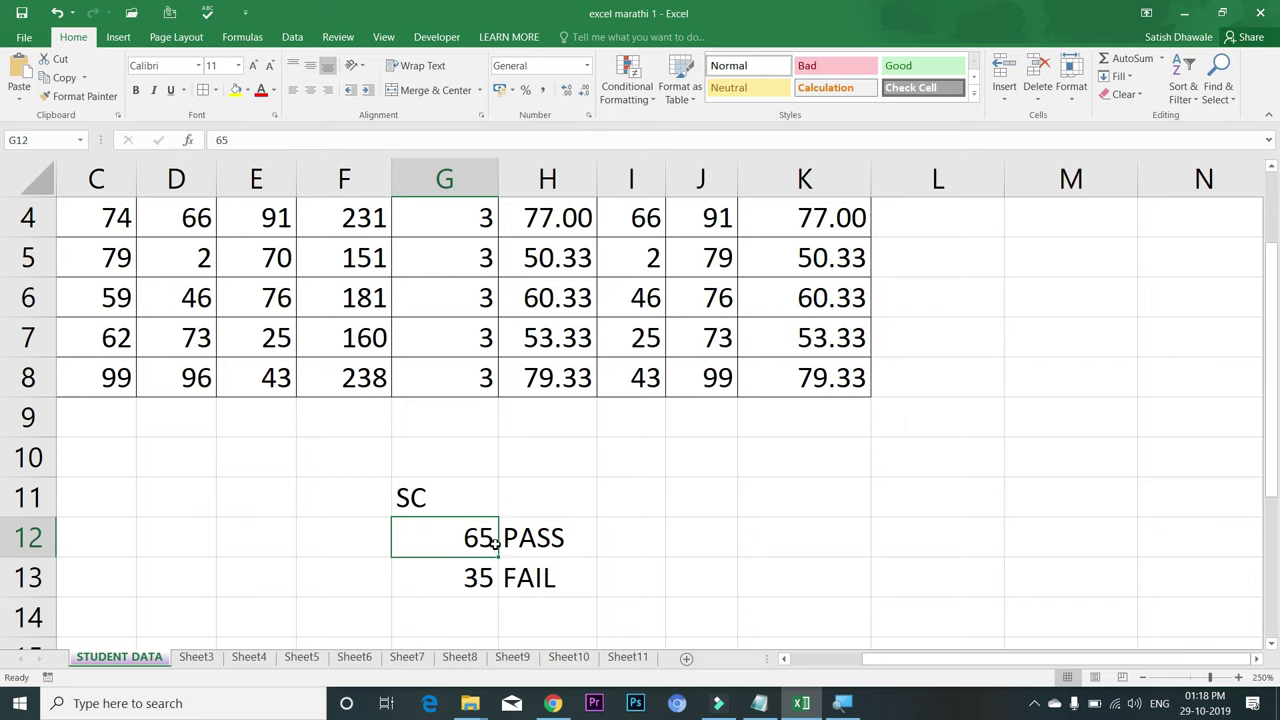
double_click(548, 540)
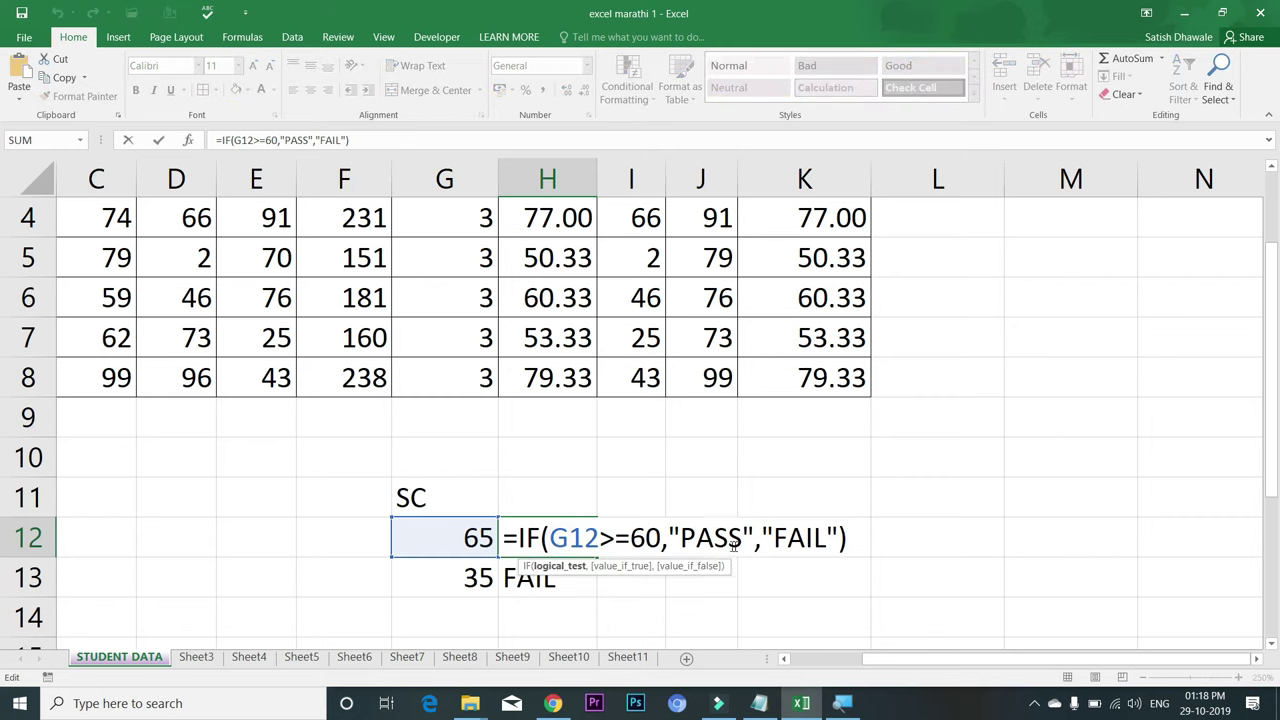
key(Escape)
key(Left)
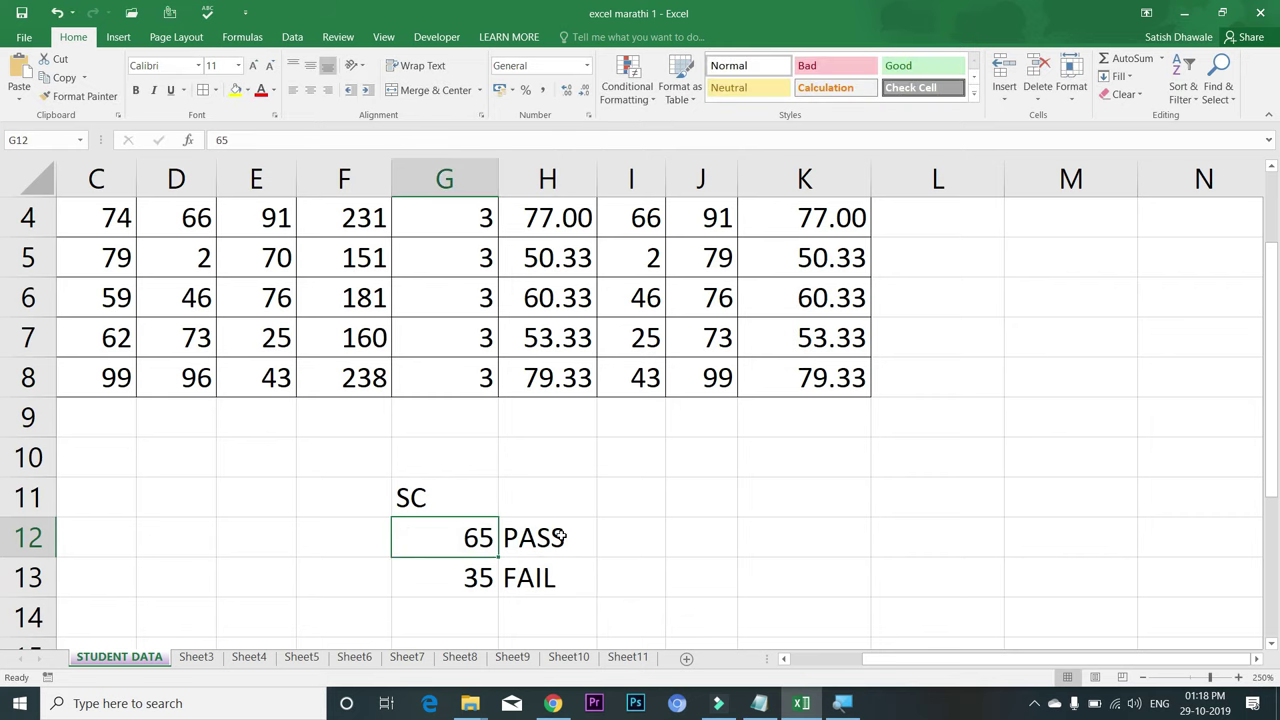
text(35)
key(BackSpace)
text(5)
key(BackSpace)
text(4)
key(Return)
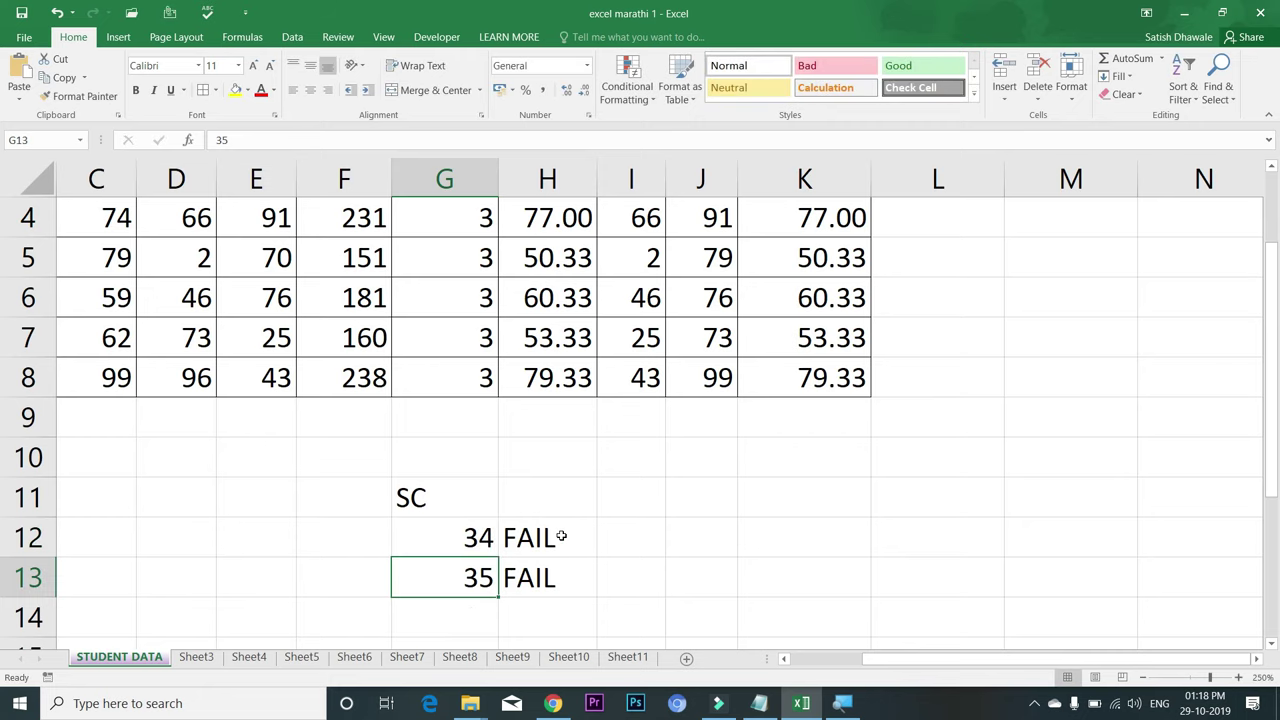
- Change H12's pass mark from 60 to 35 and copy it down to H13
double_click(559, 537)
drag(660, 538, 645, 538)
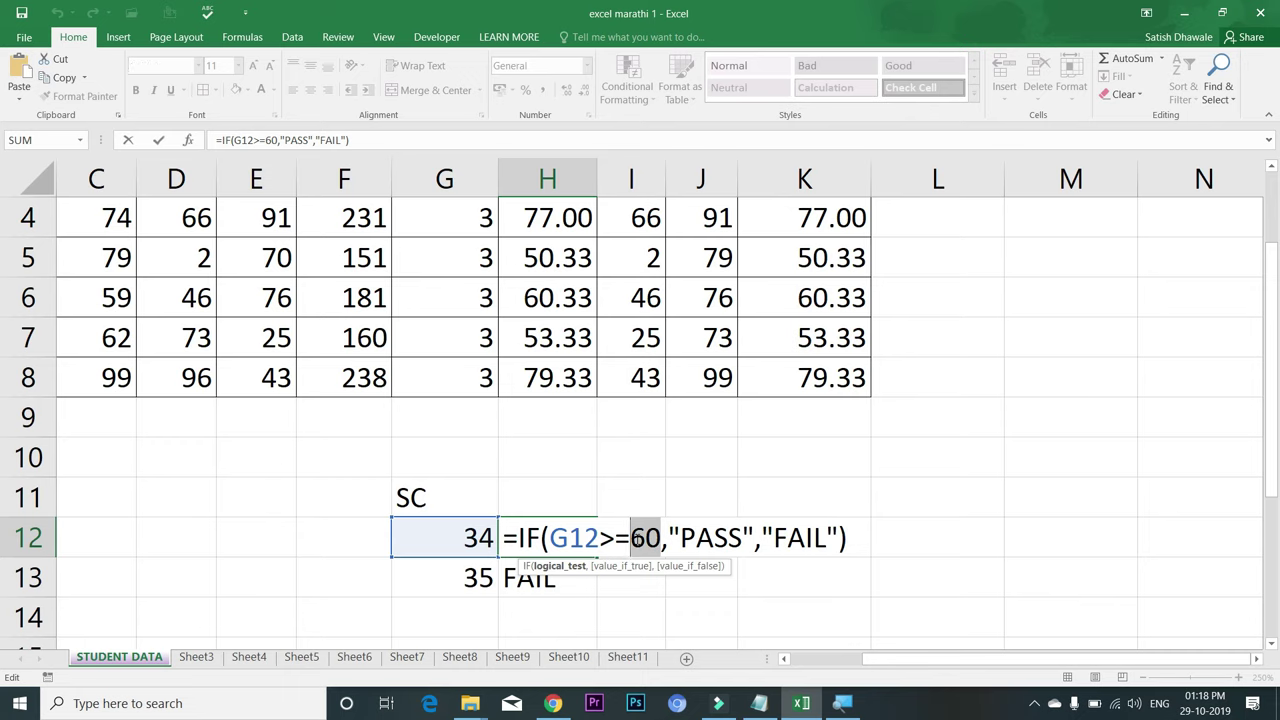
text(35)
key(Return)
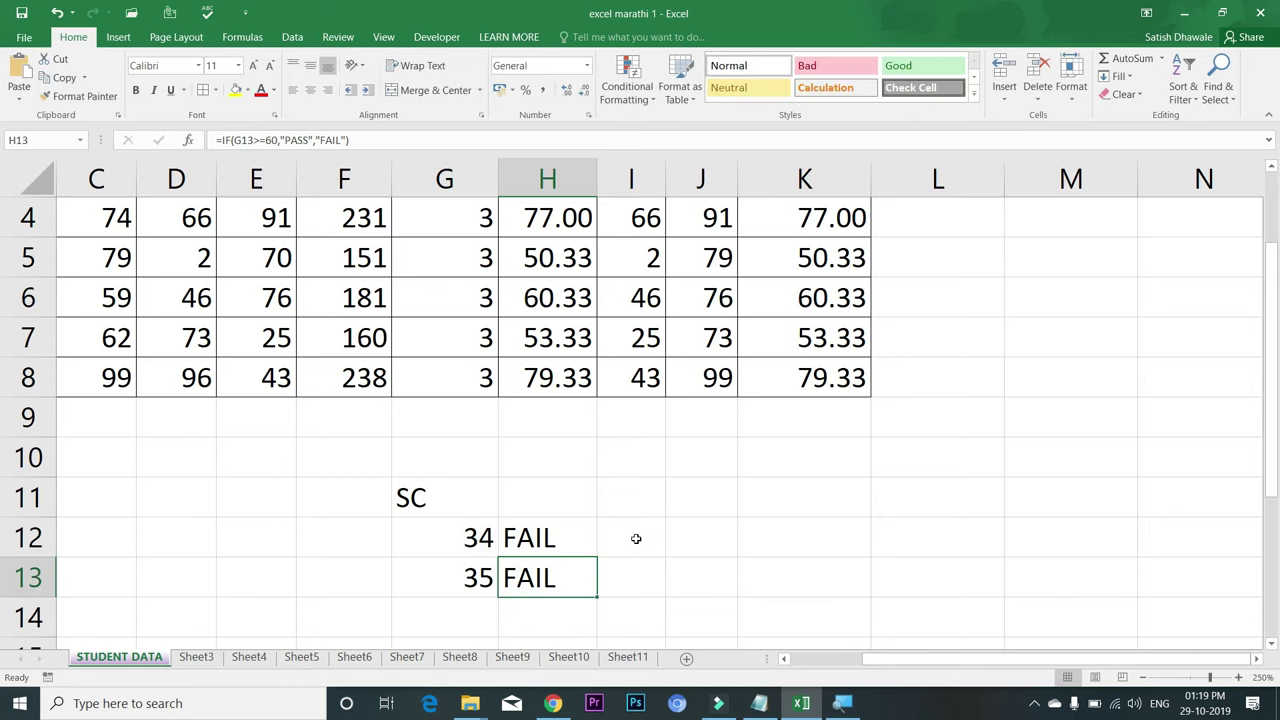
click(585, 540)
drag(597, 553, 594, 588)
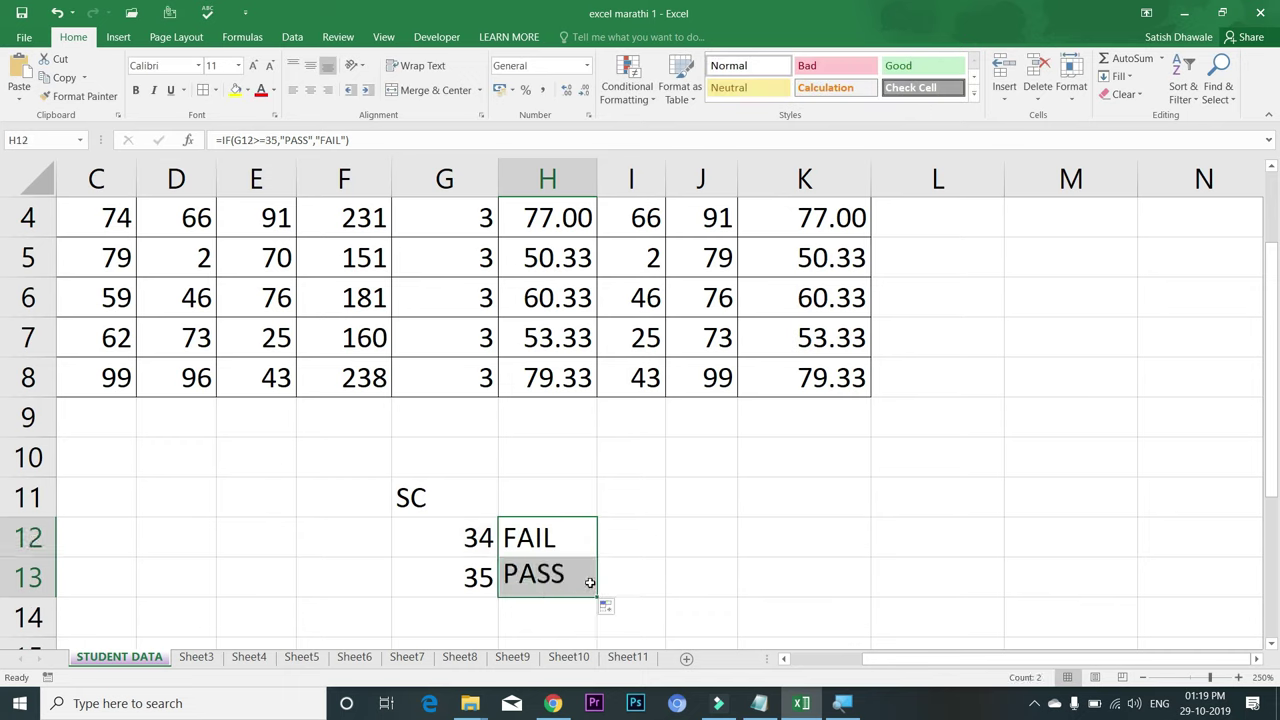
click(583, 577)
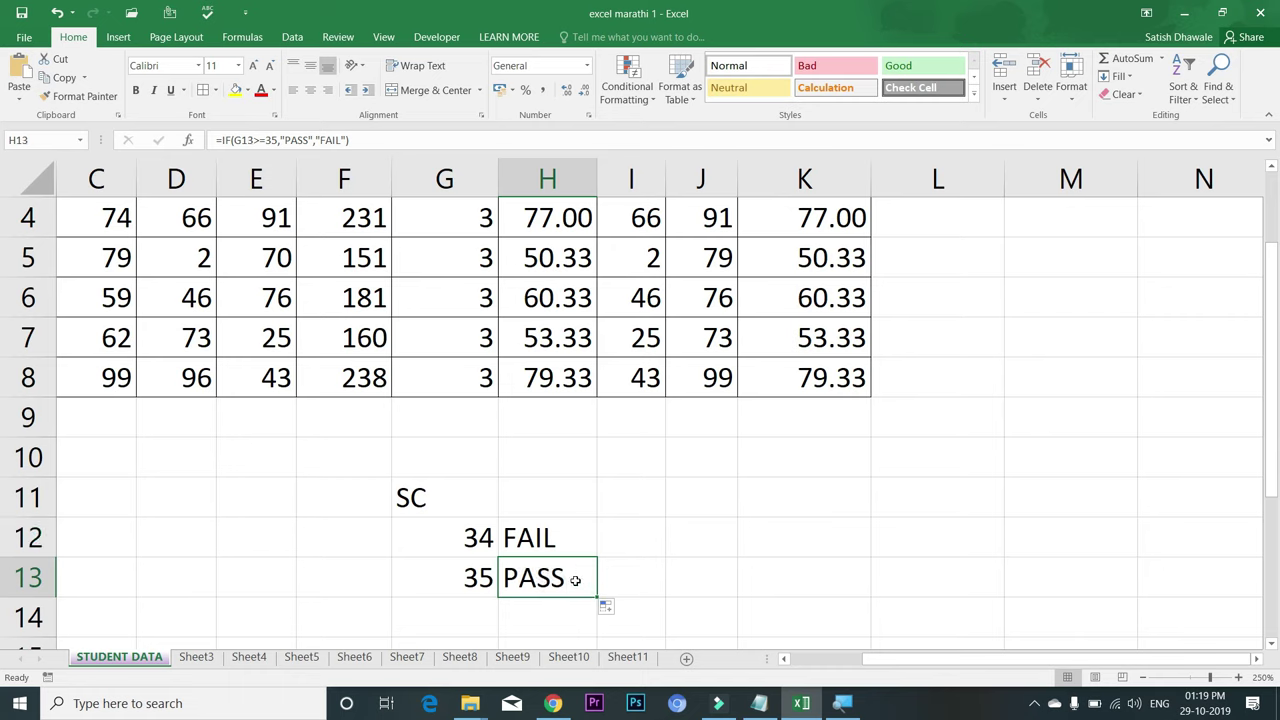
double_click(574, 579)
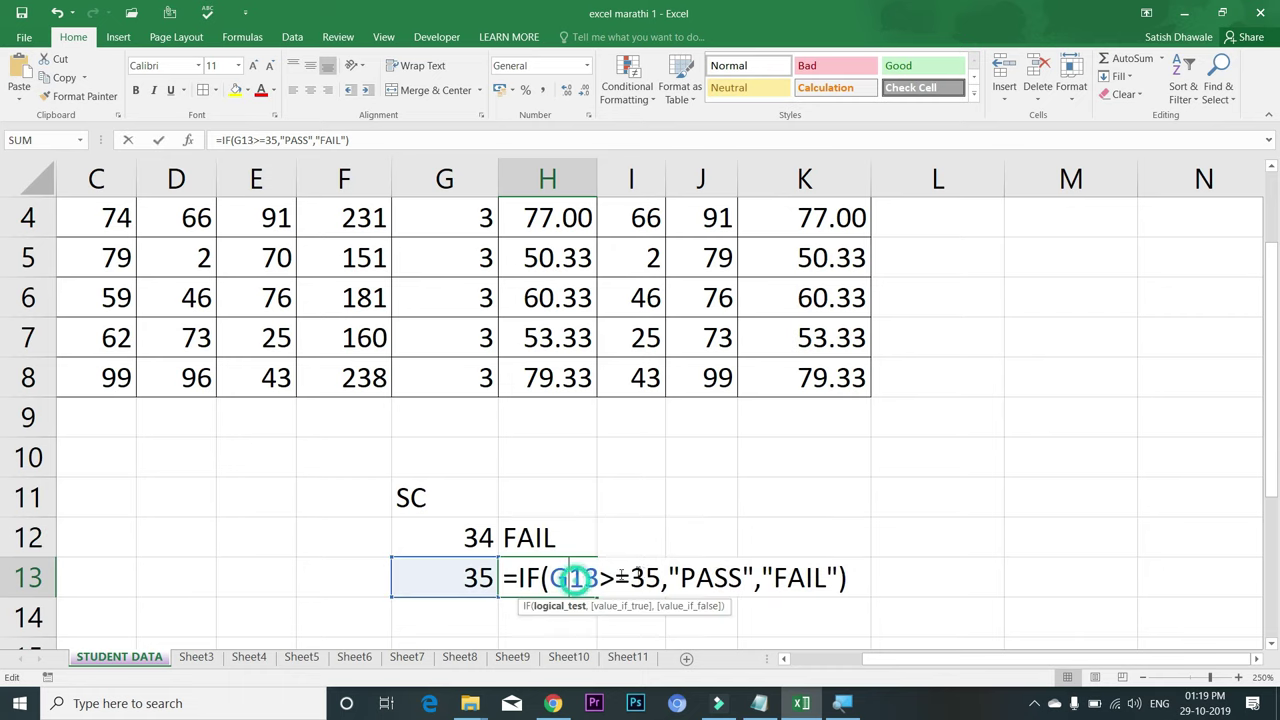
click(696, 578)
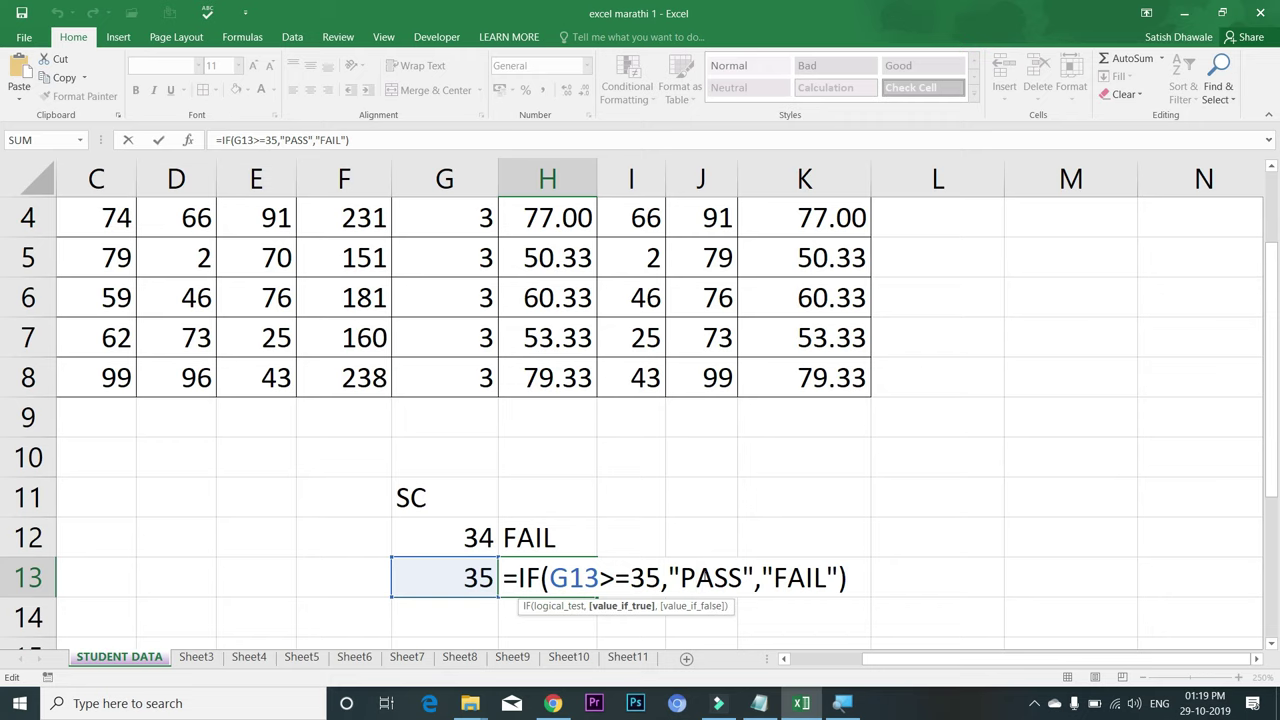
key(Escape)
- Enter =IF(G12<35,"FAIL","PASS") in I12
click(651, 537)
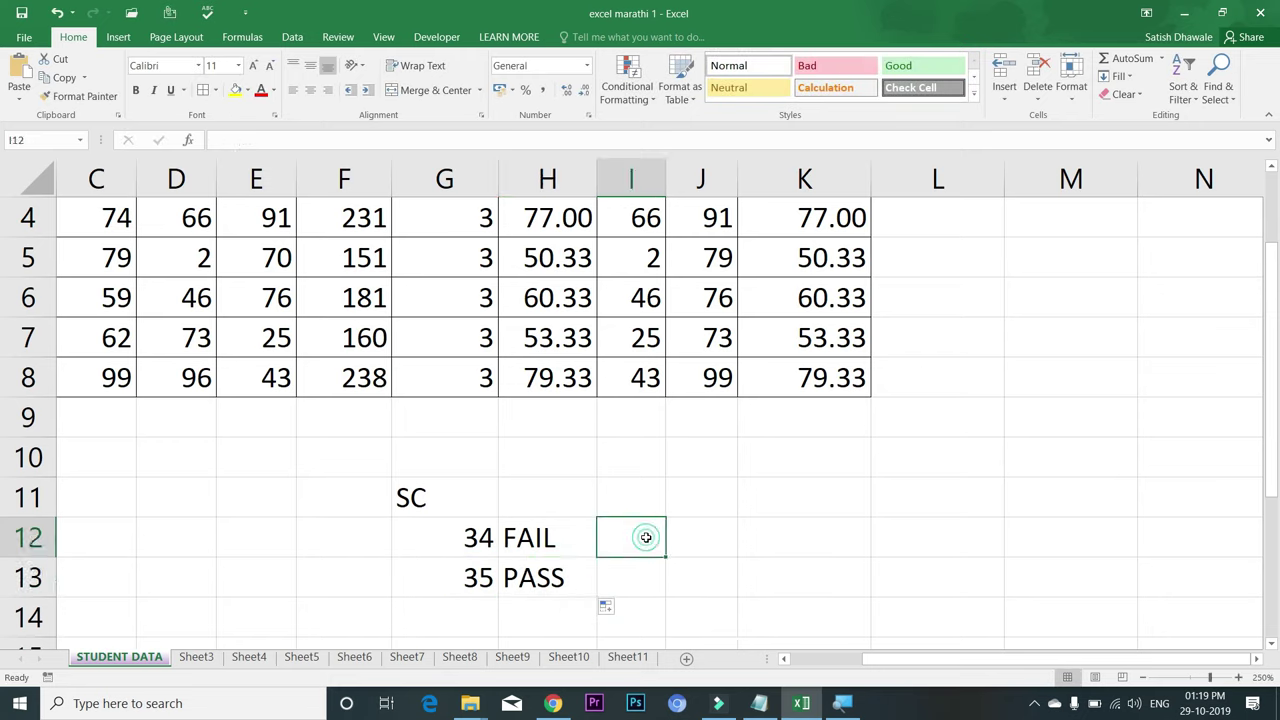
text(=IF()
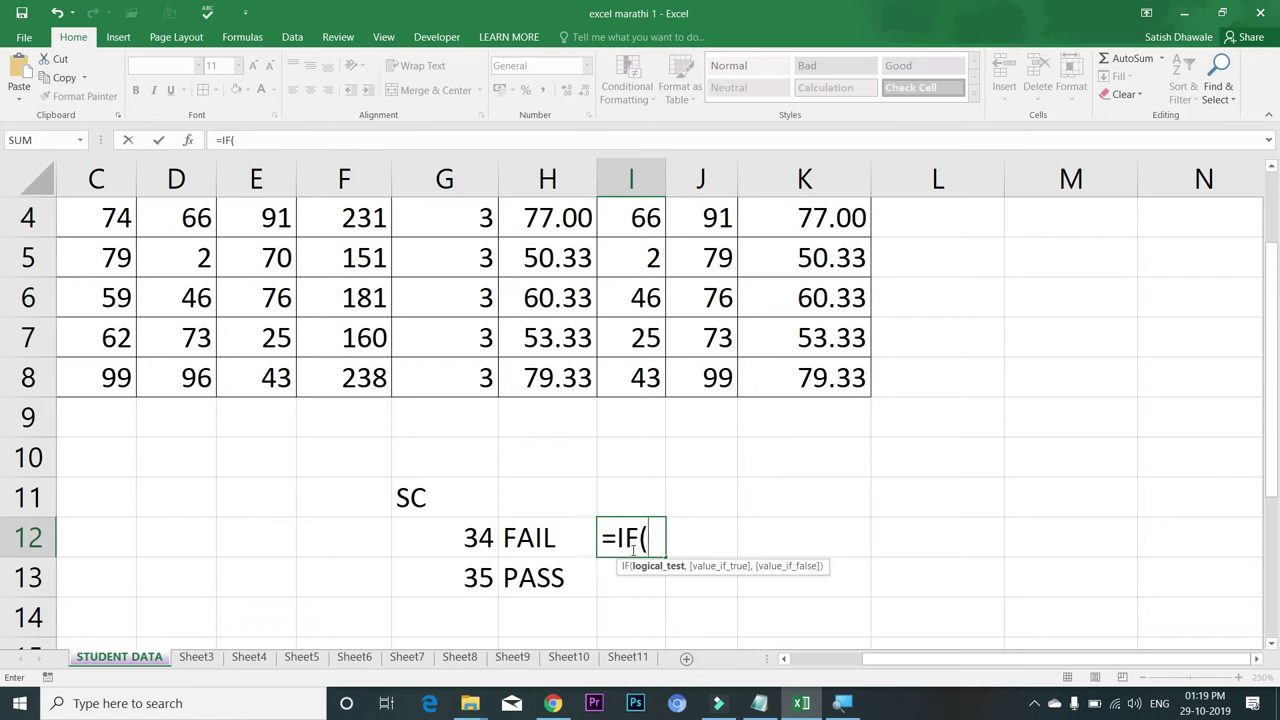
click(469, 537)
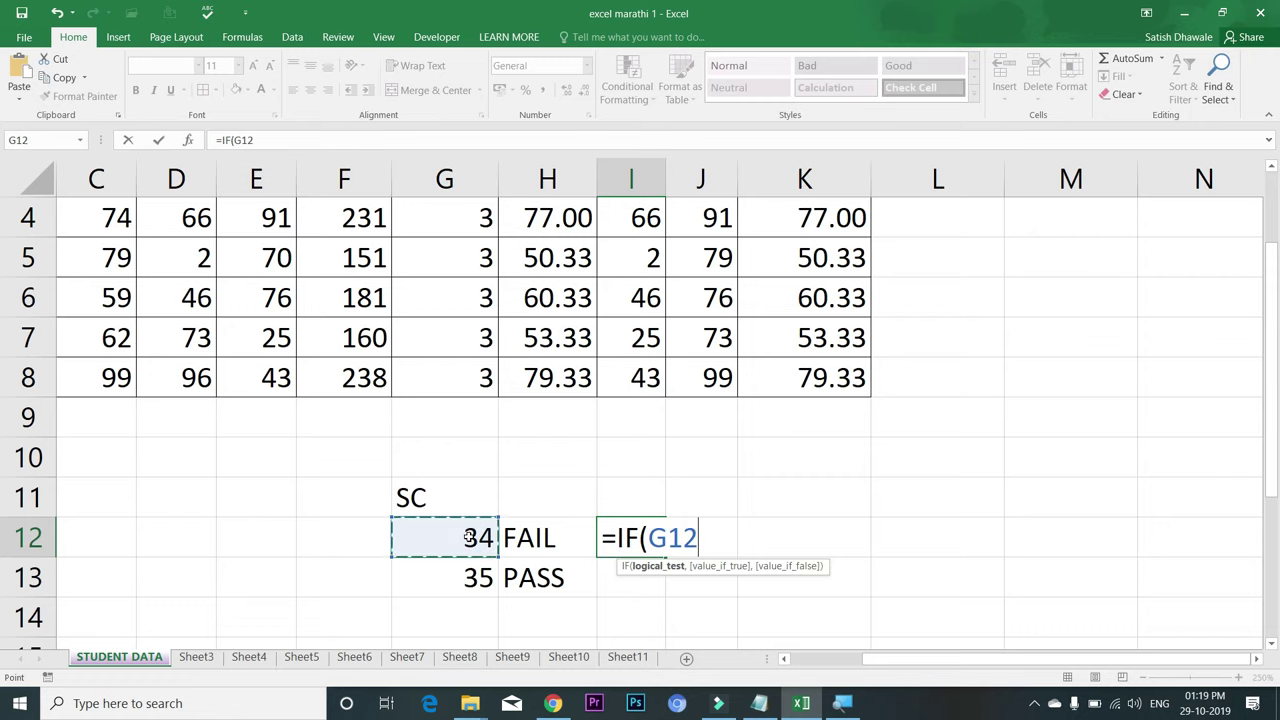
text(<)
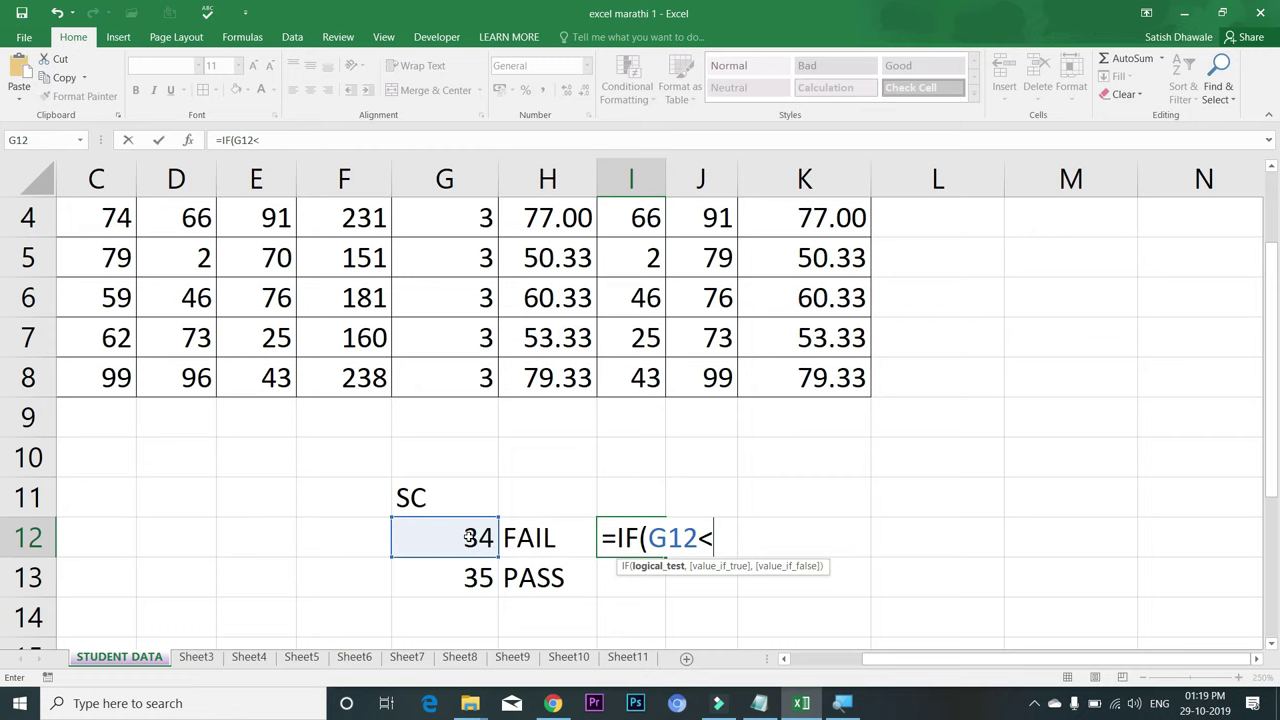
text(35,)
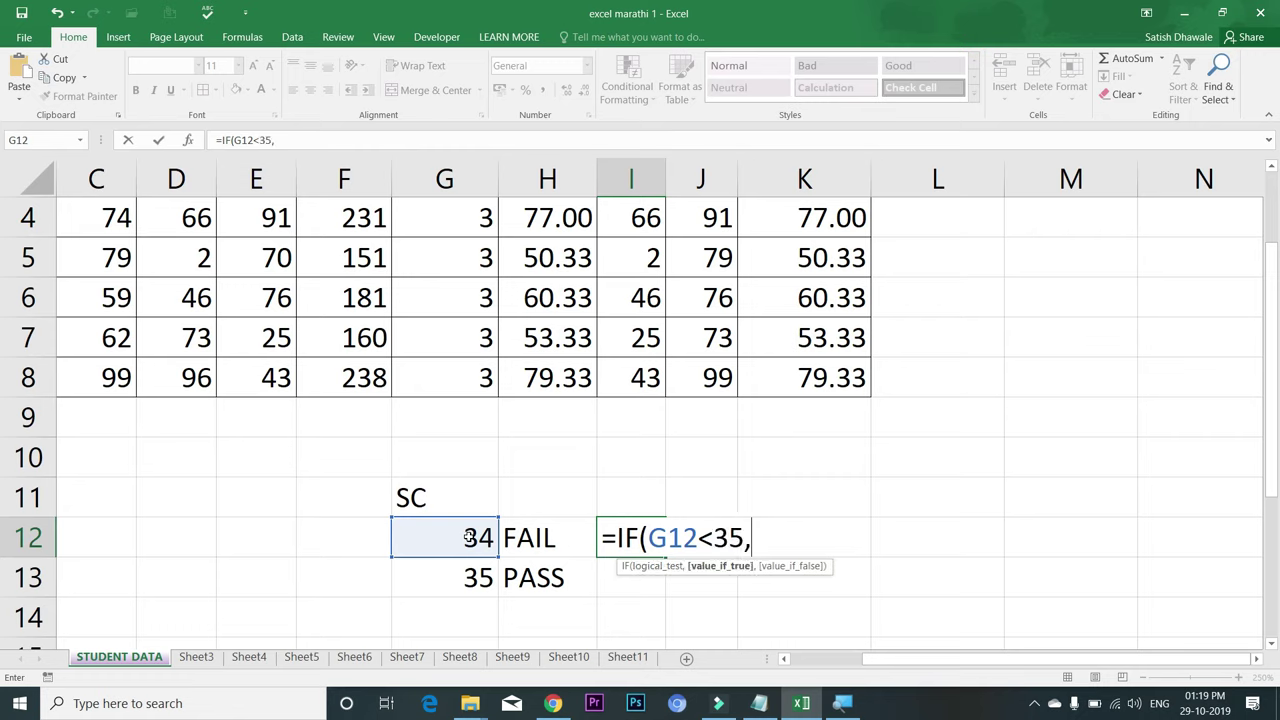
text("FAIL","PASS")
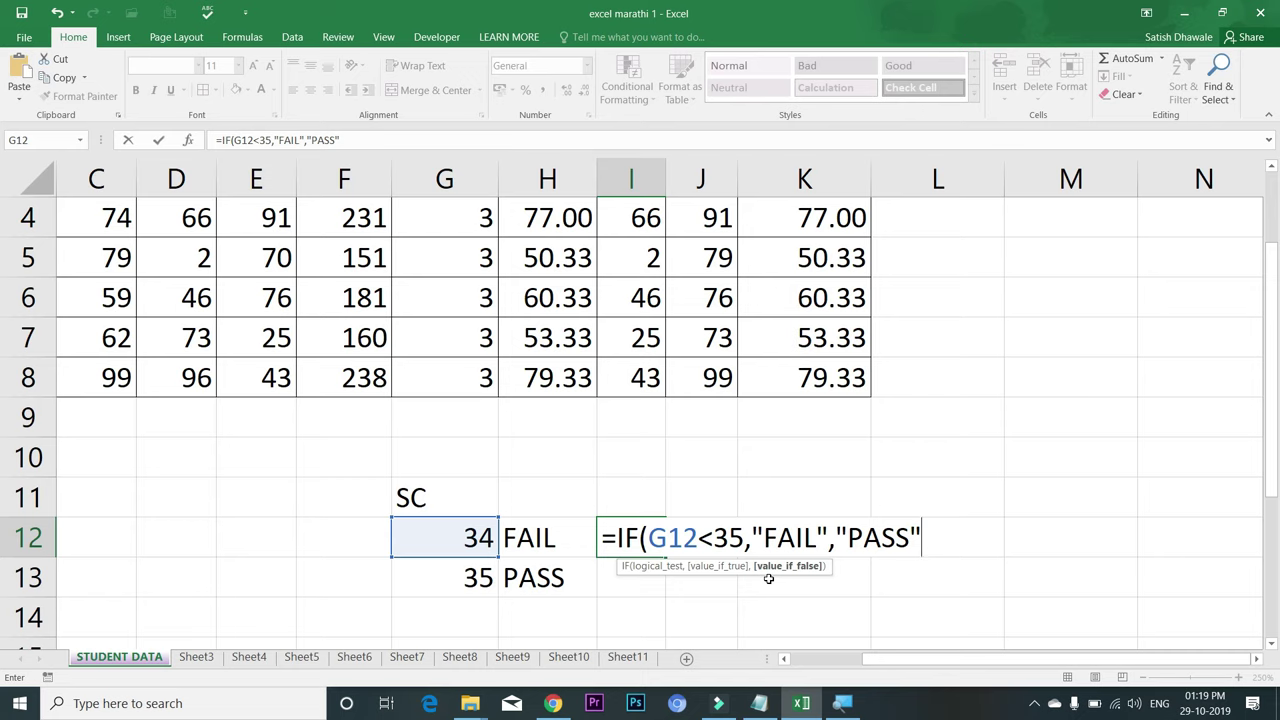
key(Return)
- Copy the I12 formula down to I13 and review I12's formula
click(651, 537)
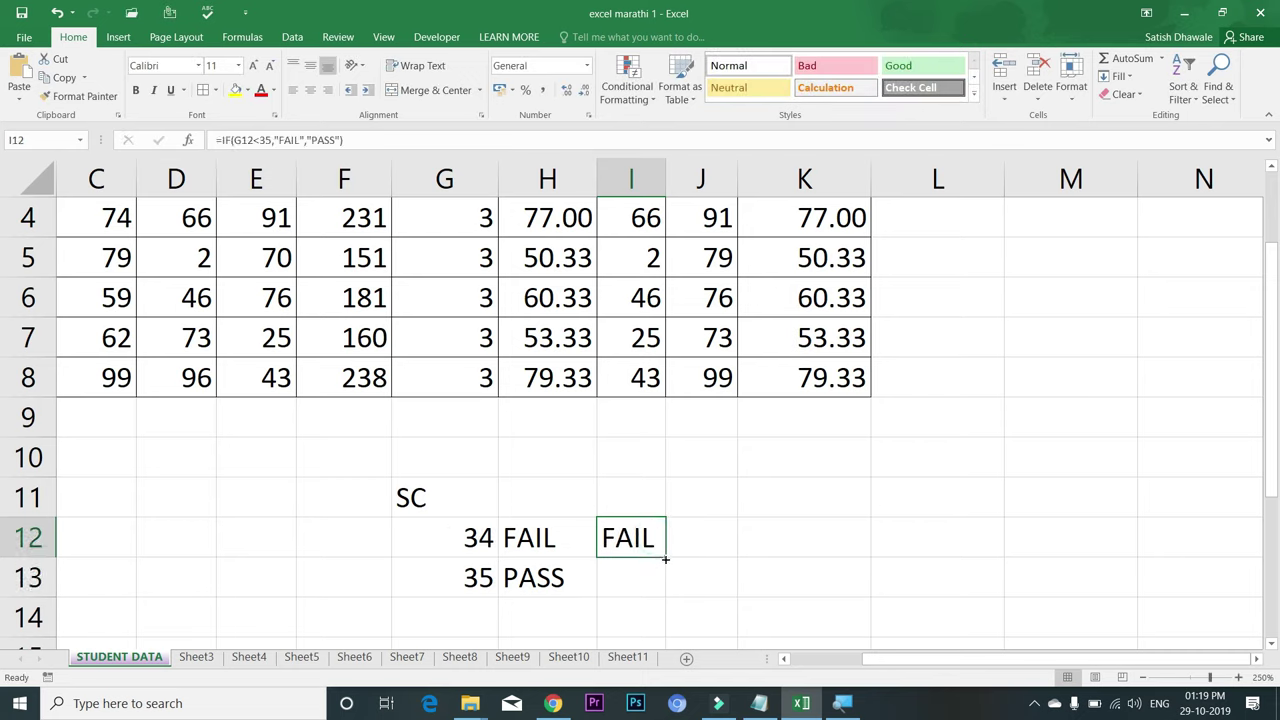
drag(665, 559, 665, 592)
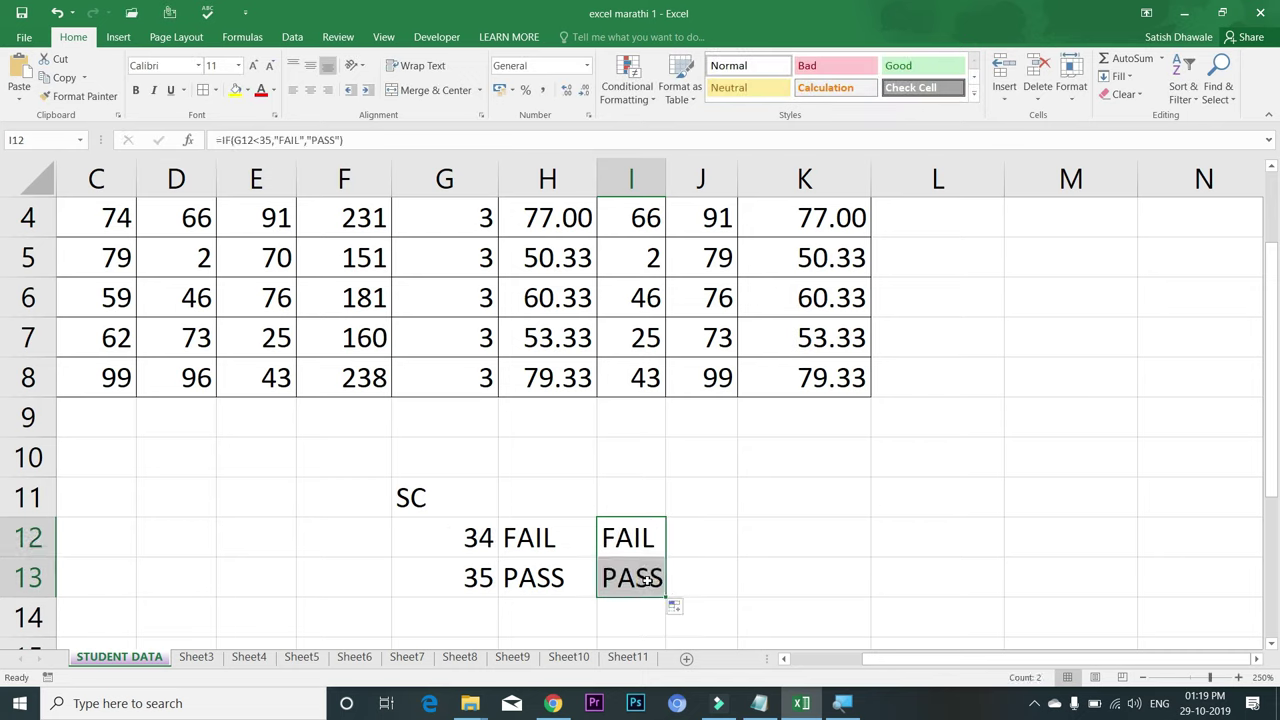
click(625, 550)
double_click(625, 550)
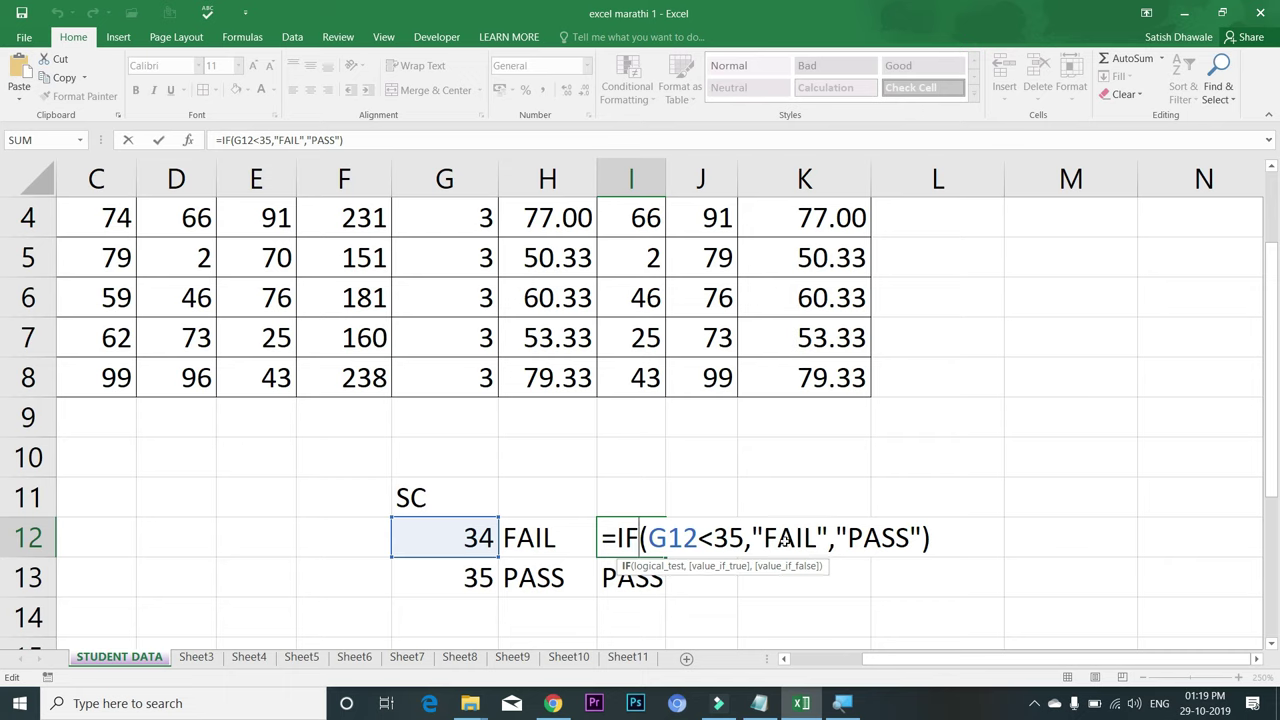
key(Escape)
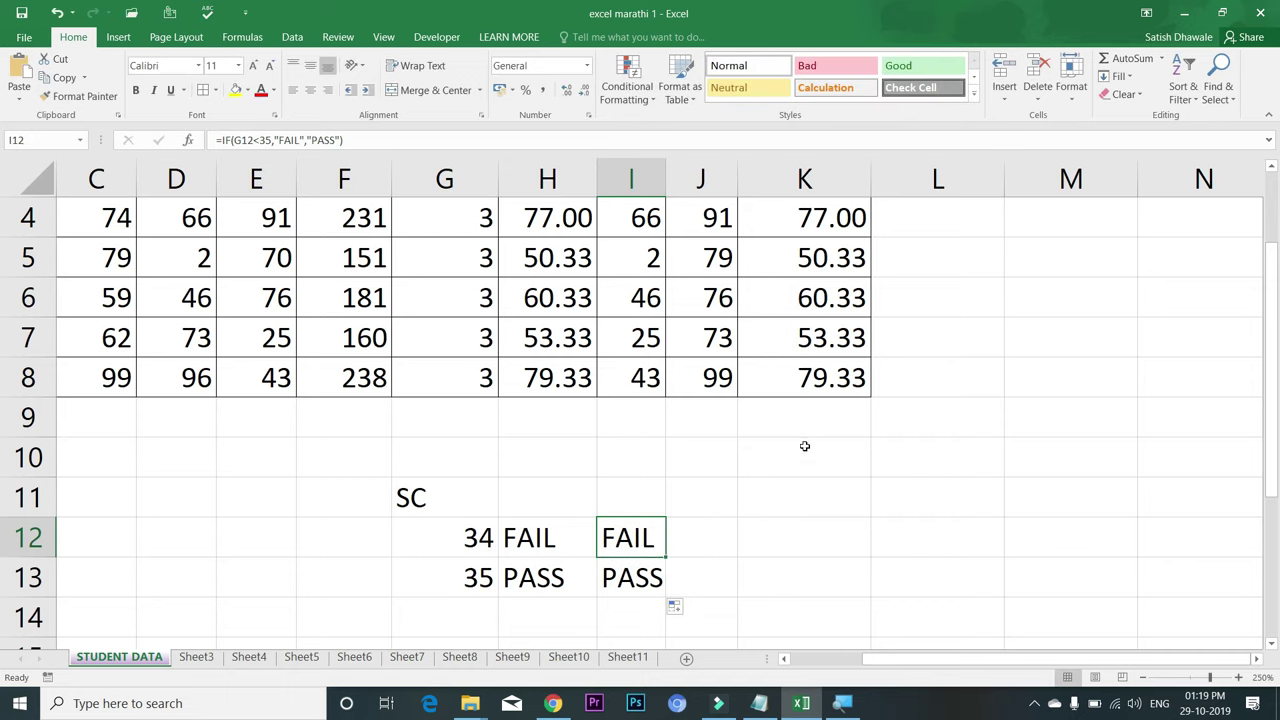
- Scroll back to row 1, select the row 2 marks C2:E2, and pick cell L2
mouse_move(1275, 397)
mouse_down()
mouse_move(1272, 293)
mouse_move(1269, 318)
mouse_up()
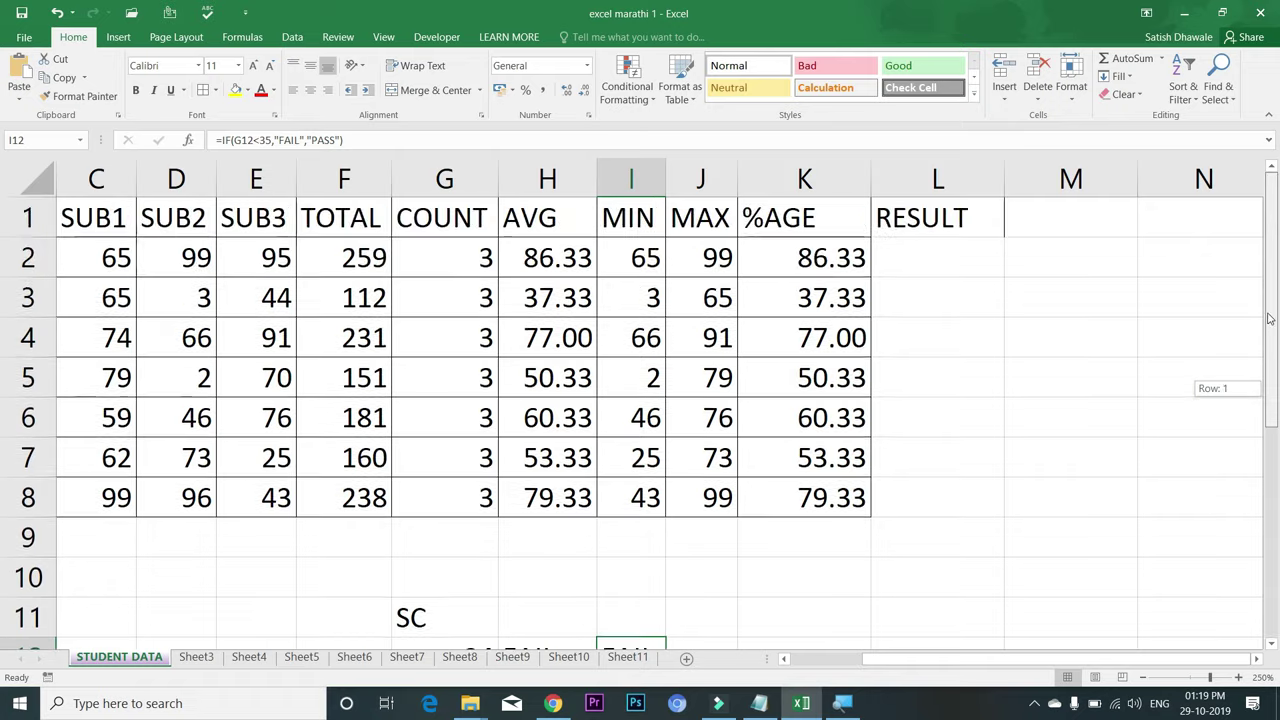
drag(1269, 318, 1247, 265)
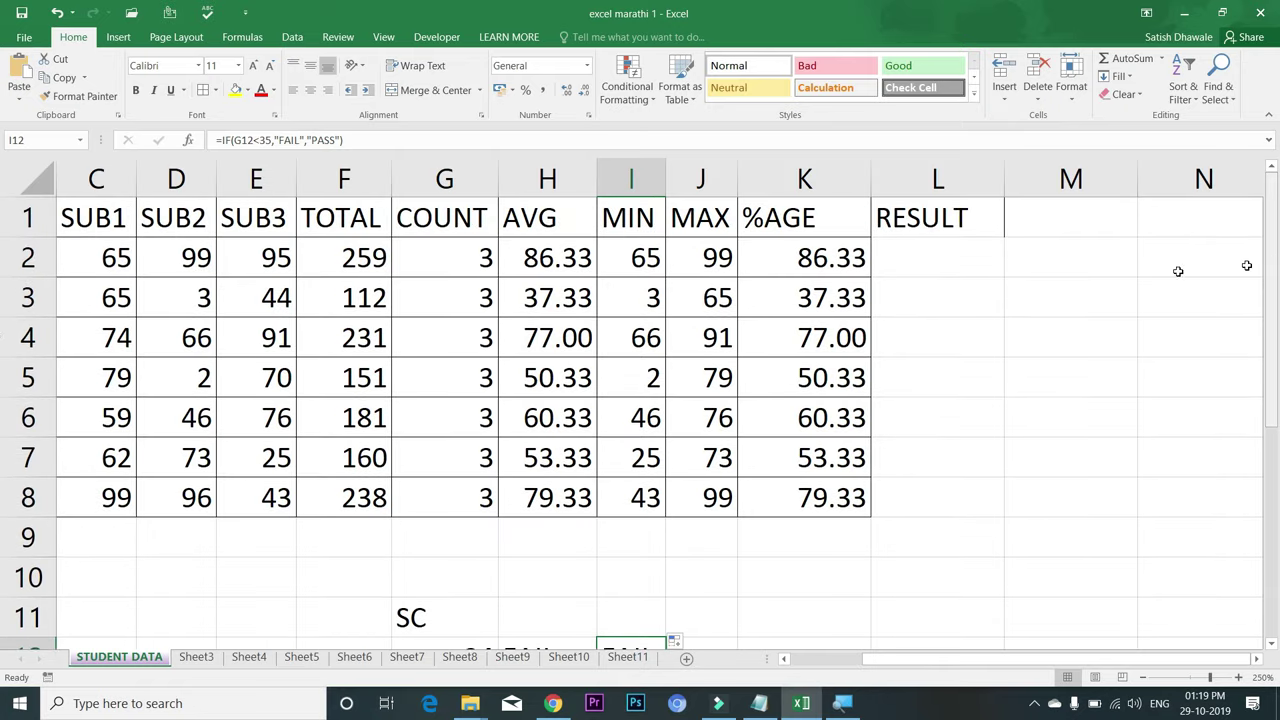
drag(80, 250, 232, 257)
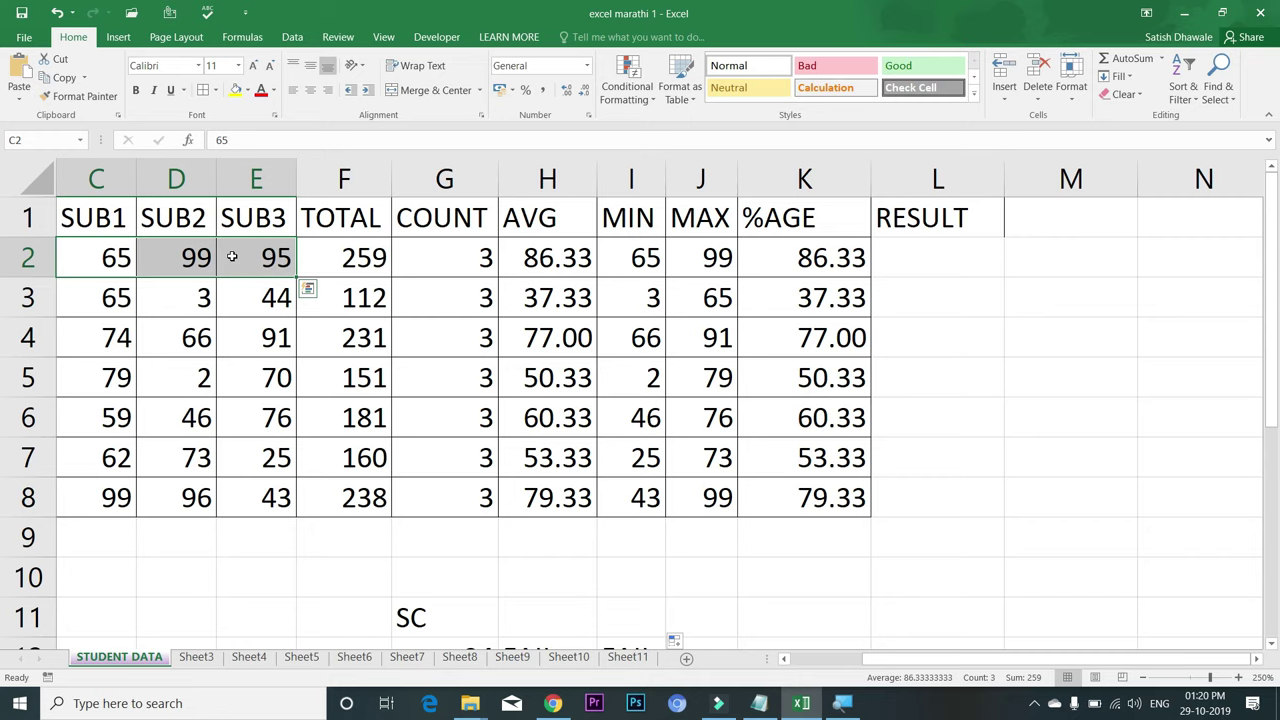
click(892, 256)
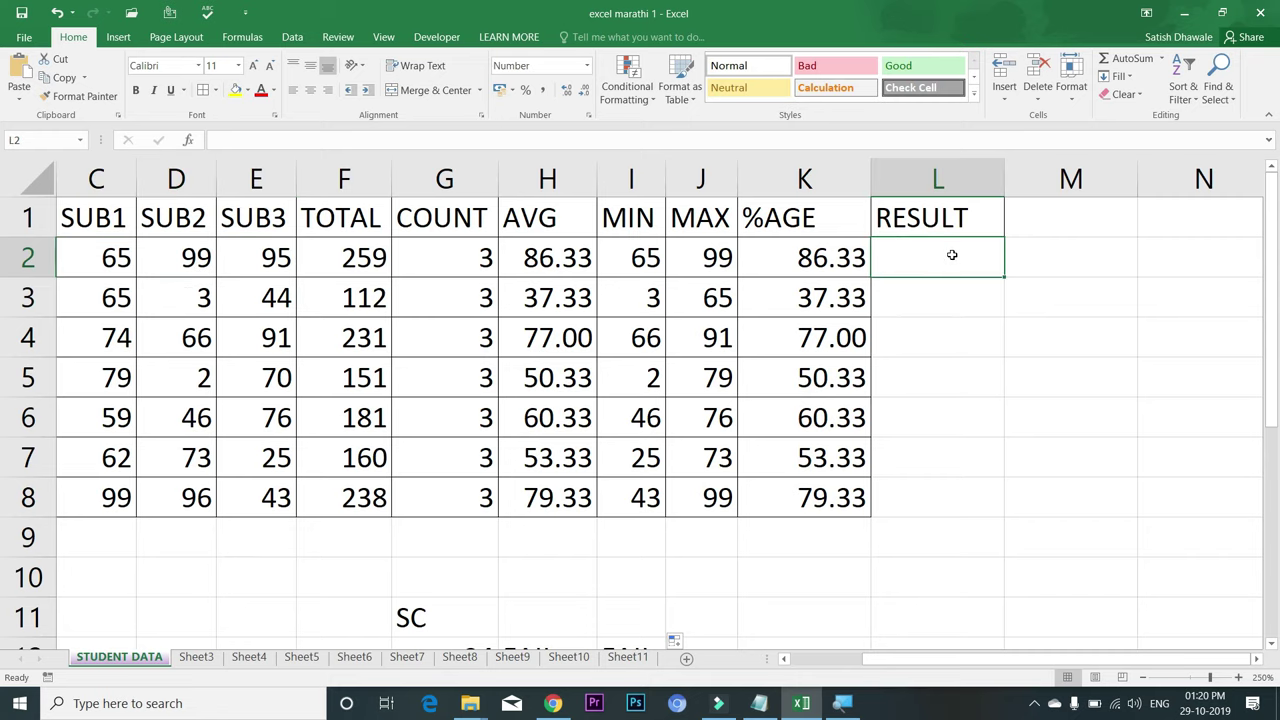
- Start =IF(OR(C2<35, in L2, dismissing the missing-parenthesis error
text(=IF()
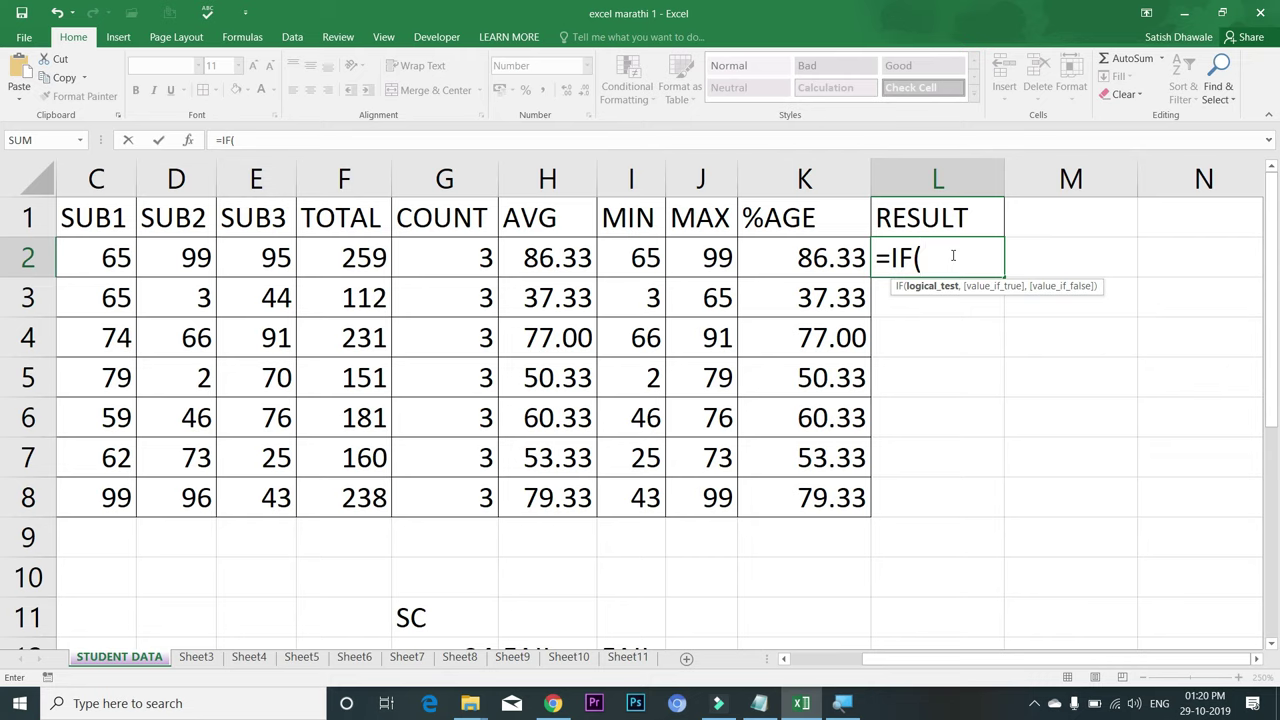
text(OR)
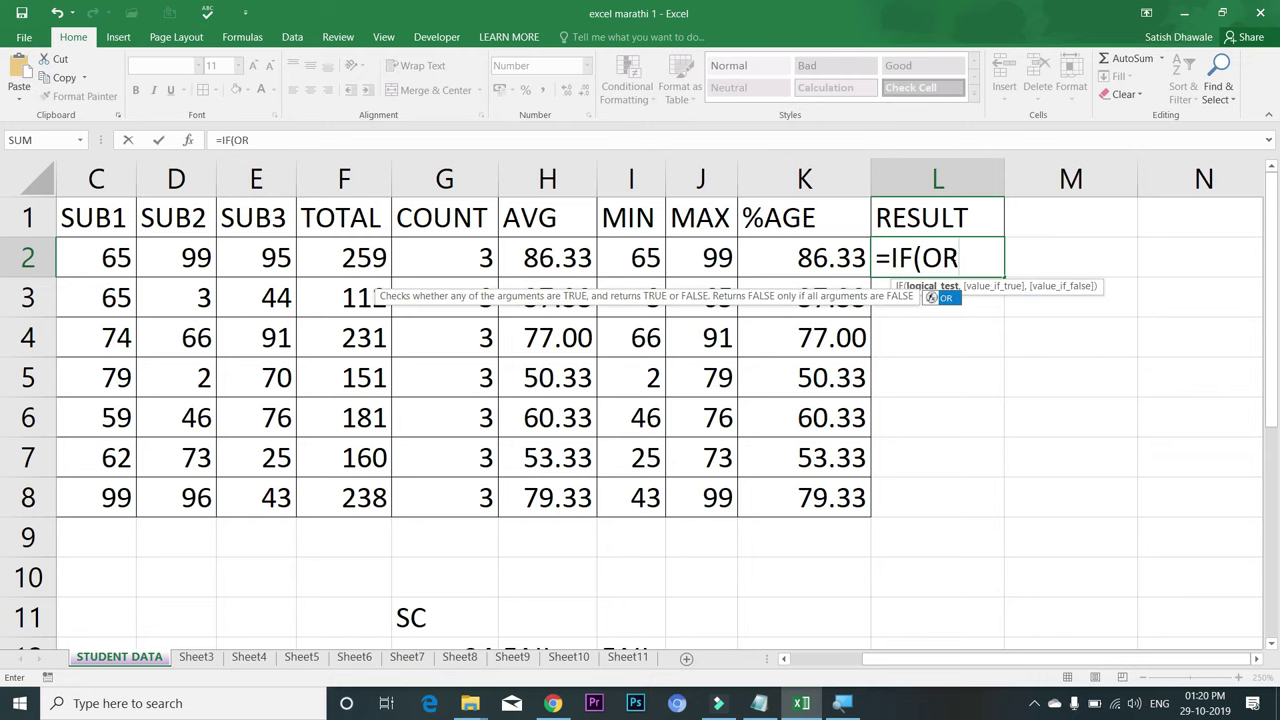
text(()
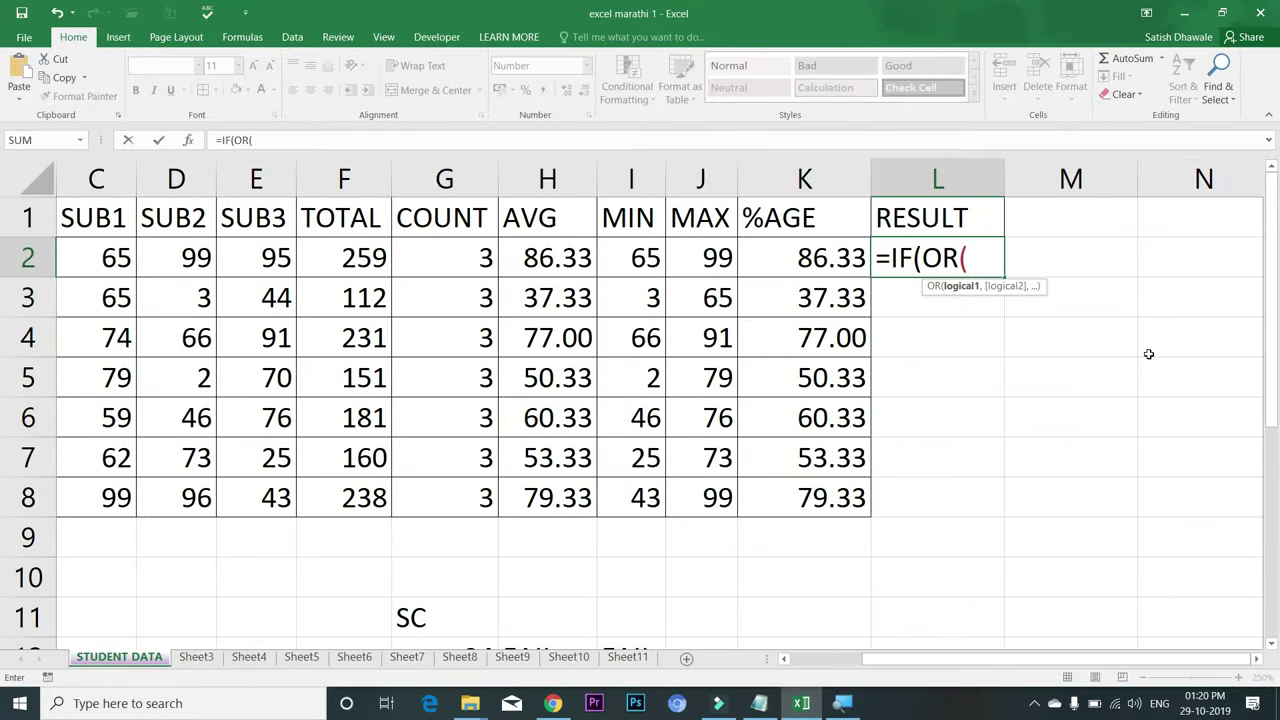
click(126, 255)
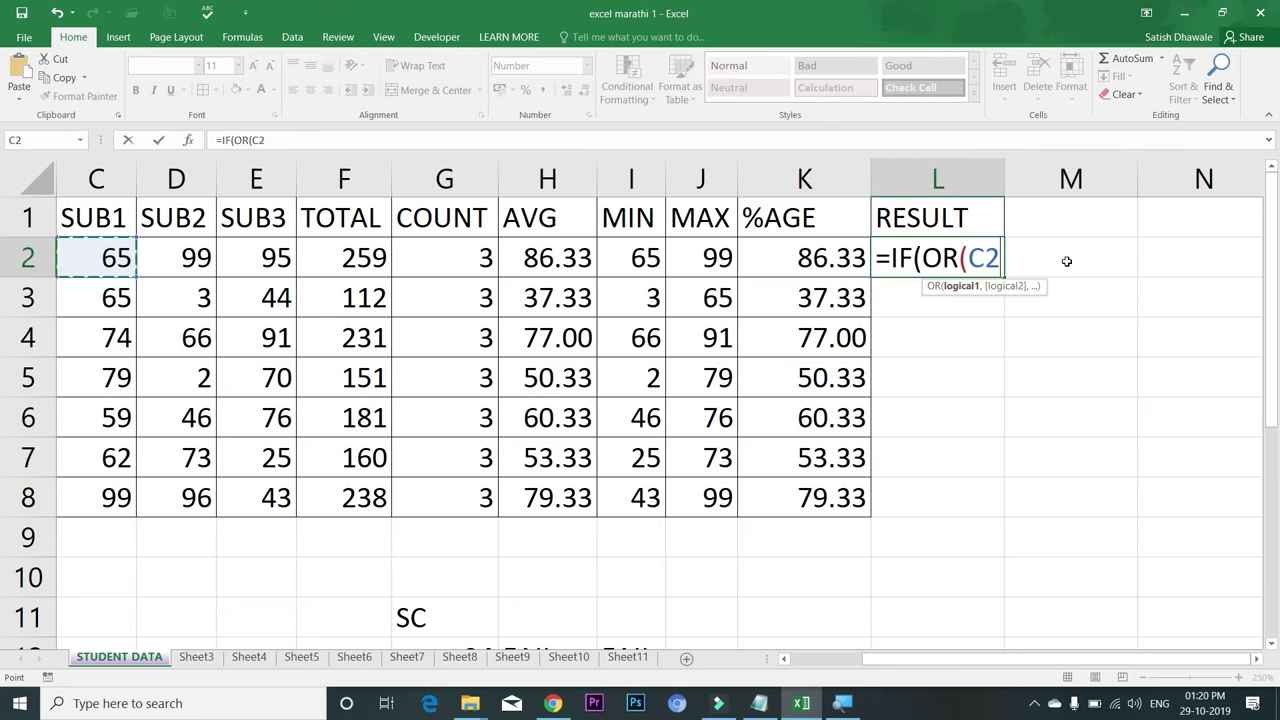
text(<)
key(Return)
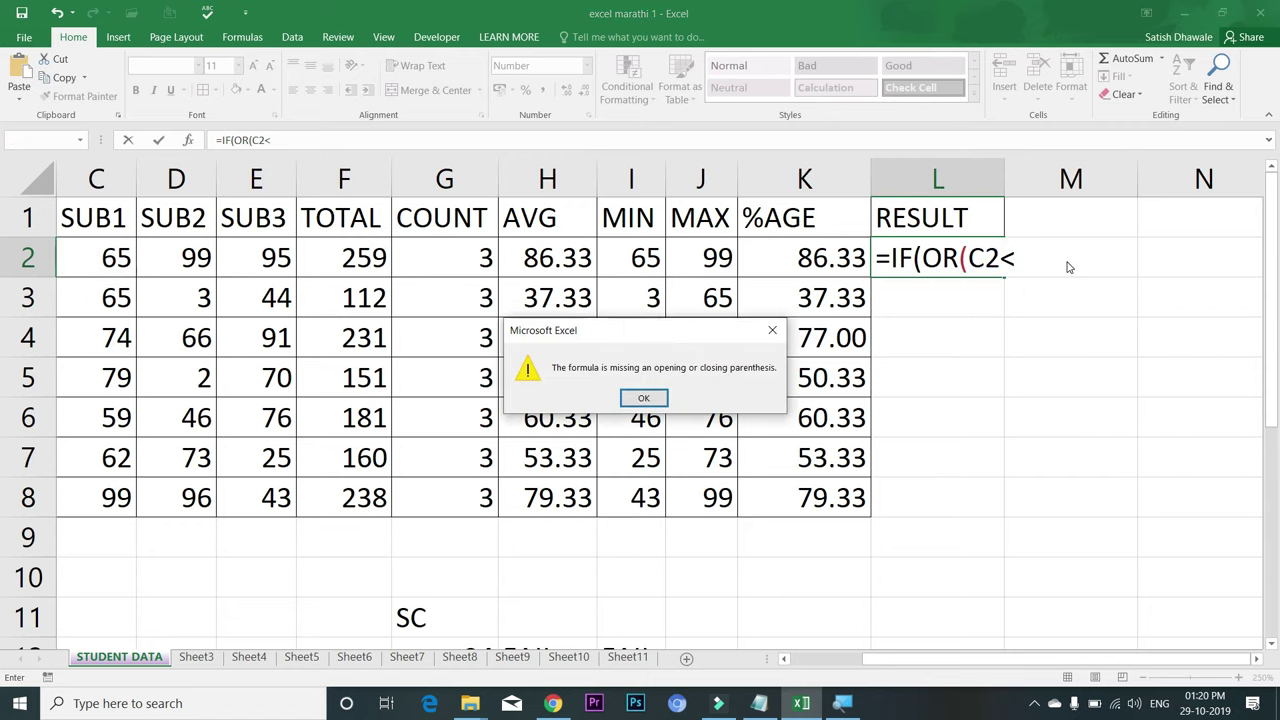
key(Return)
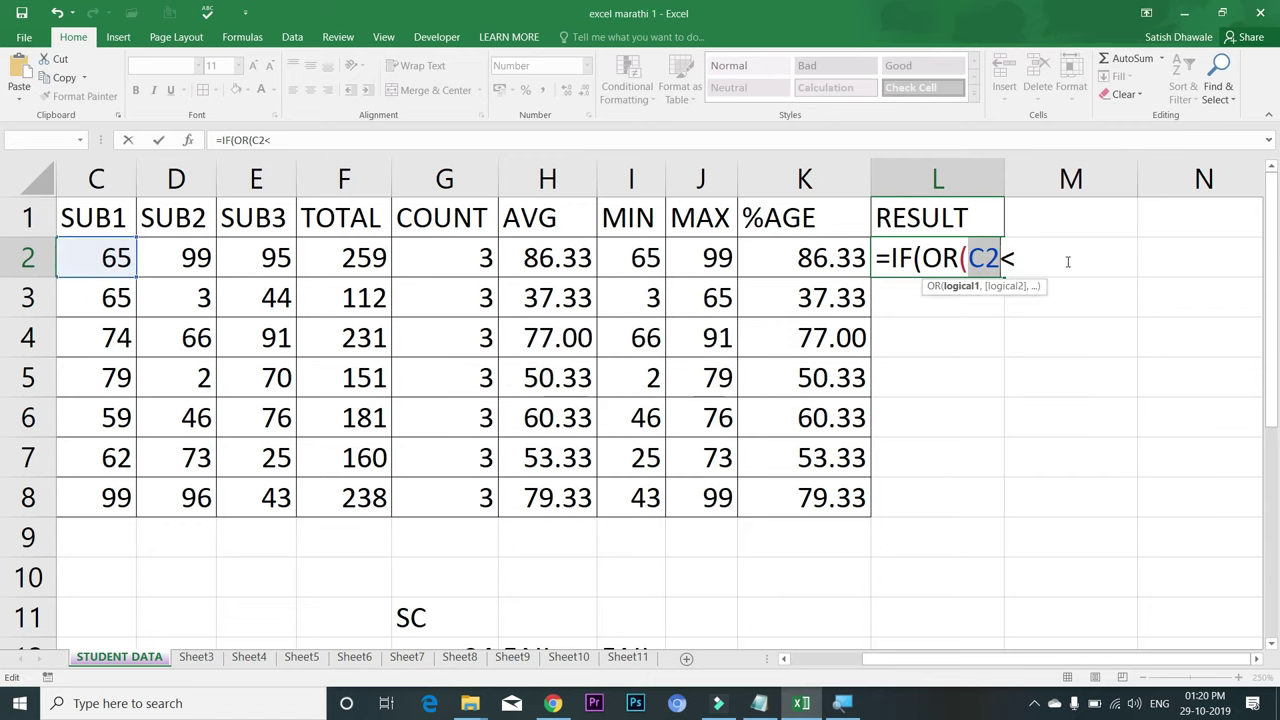
text(35)
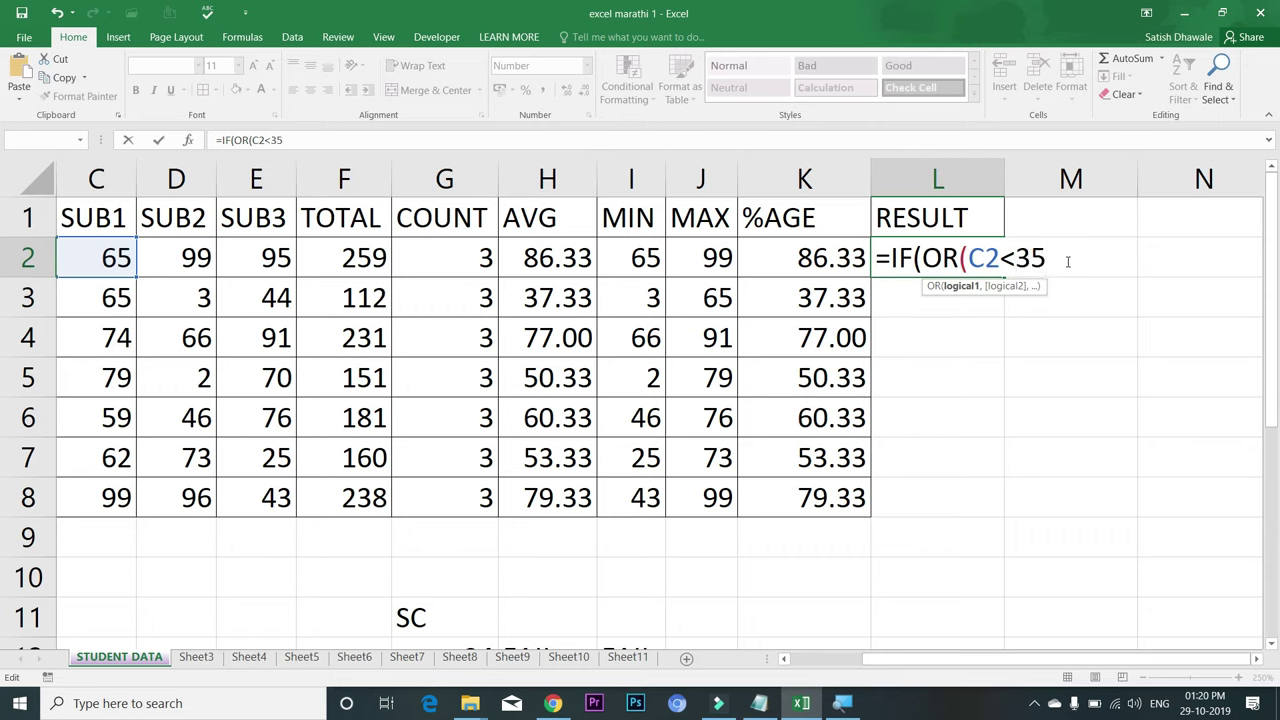
text(,)
- Add the D2<35 and E2<35 tests and the "FAIL","PASS results, then enter it
click(178, 262)
text(>)
key(BackSpace)
text(<)
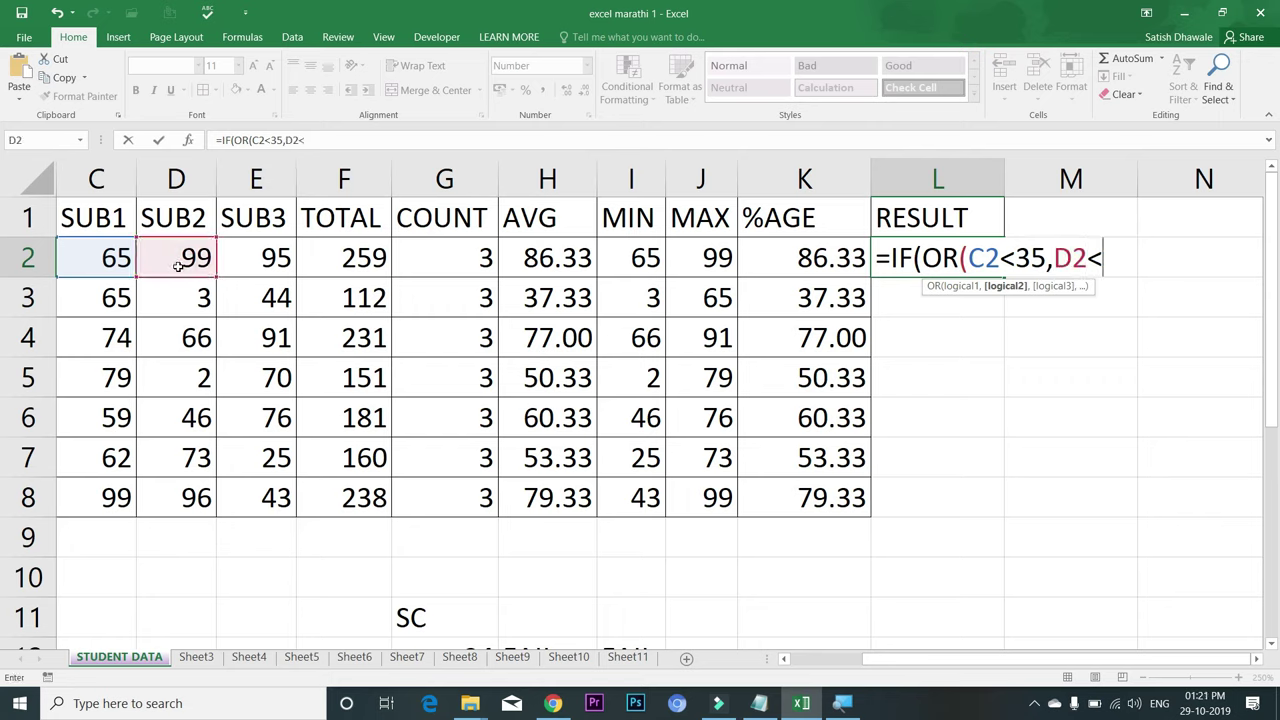
text(35)
text(,)
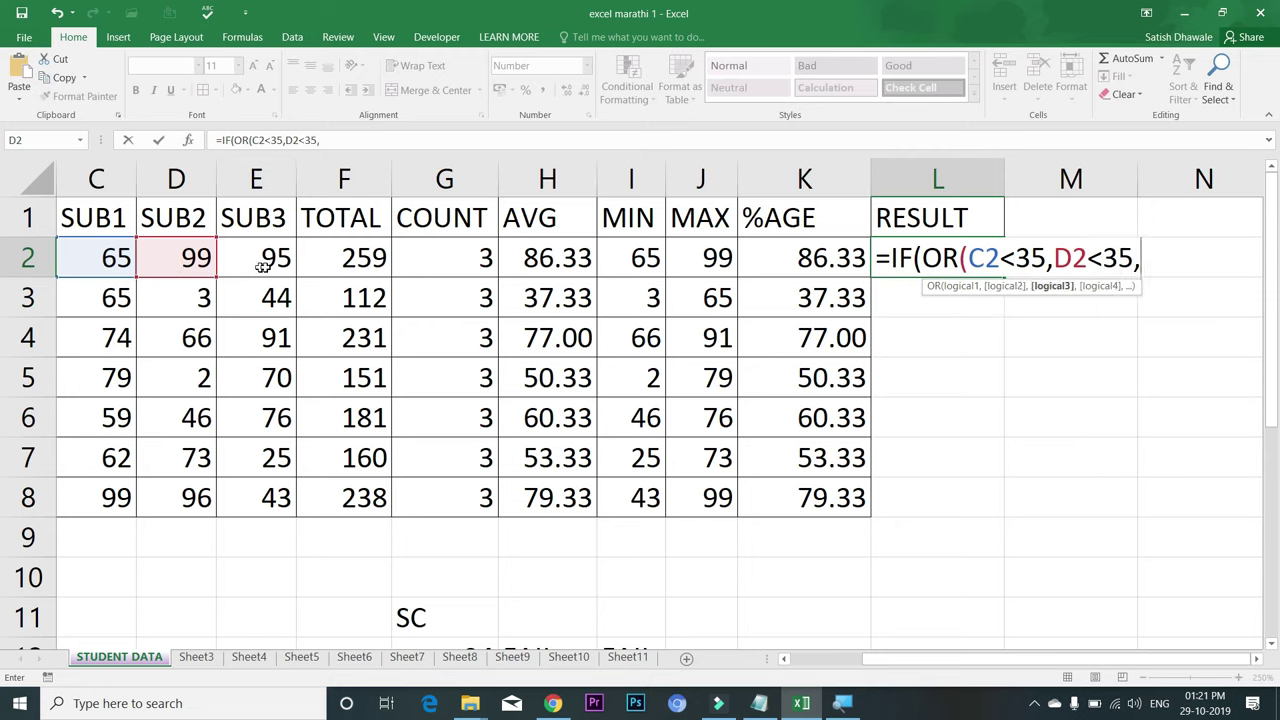
click(267, 263)
text(<)
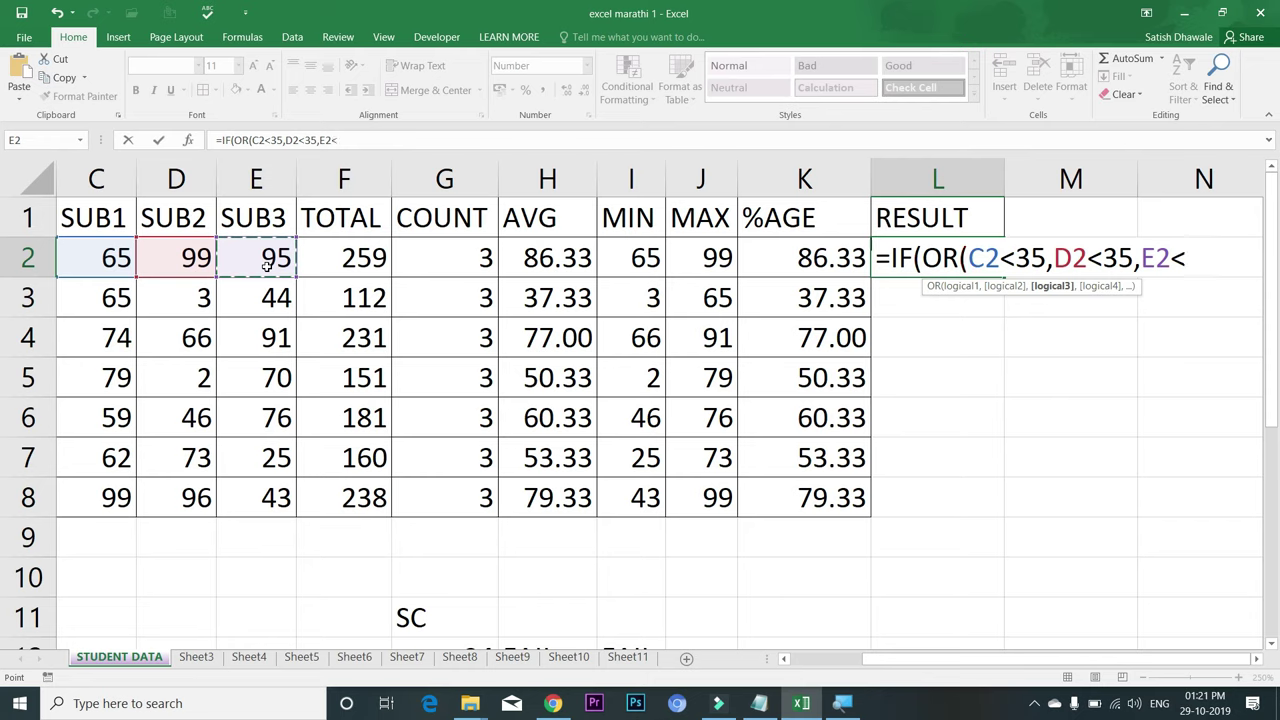
text(35))
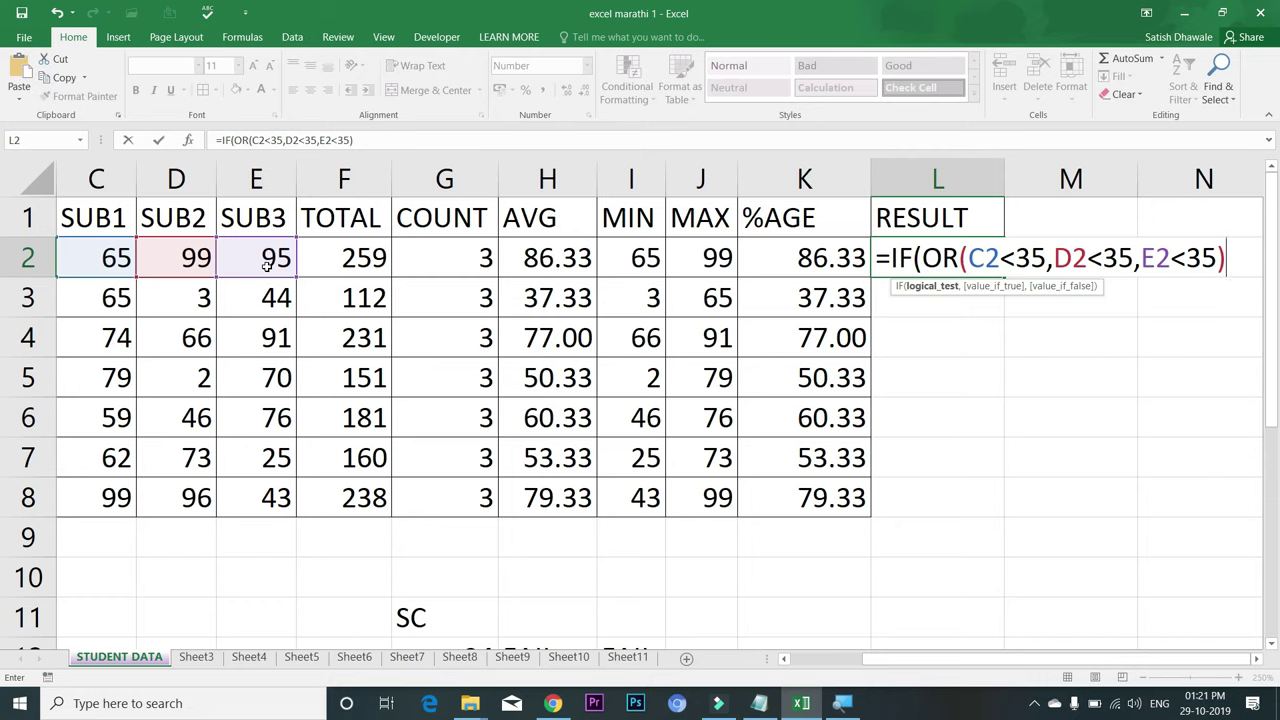
text(,"FAIL)
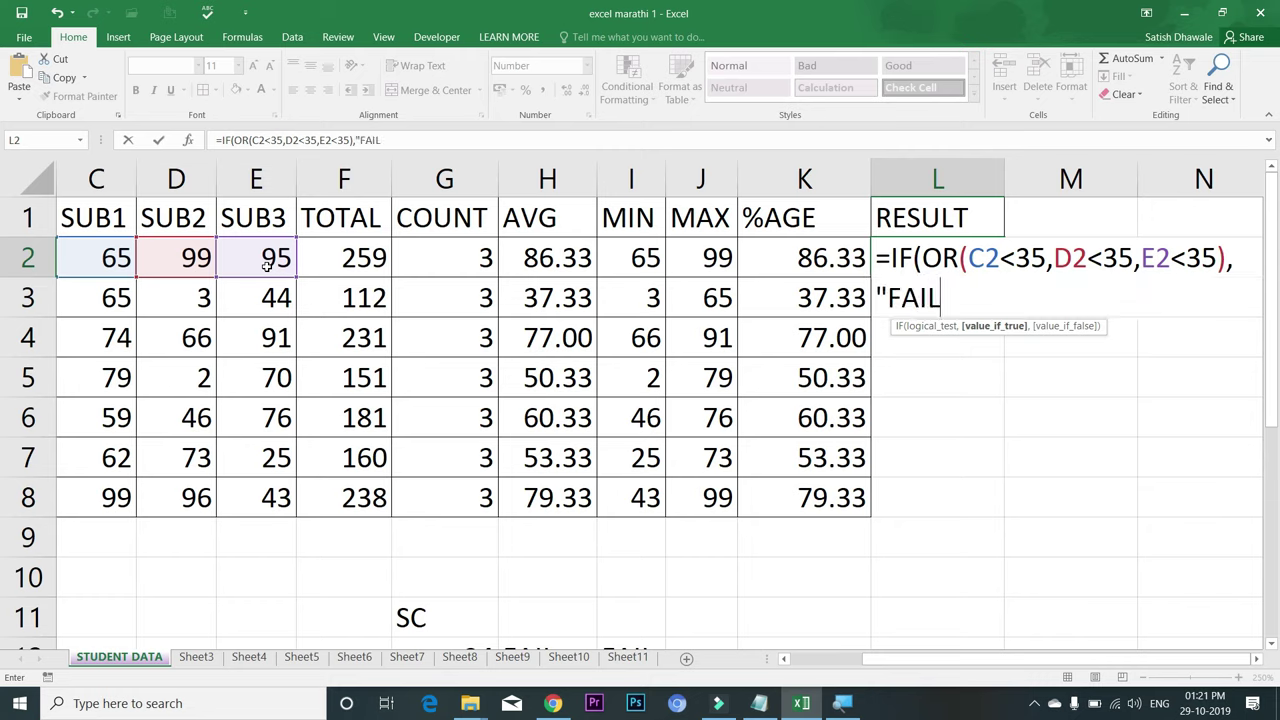
text(")
text(,)
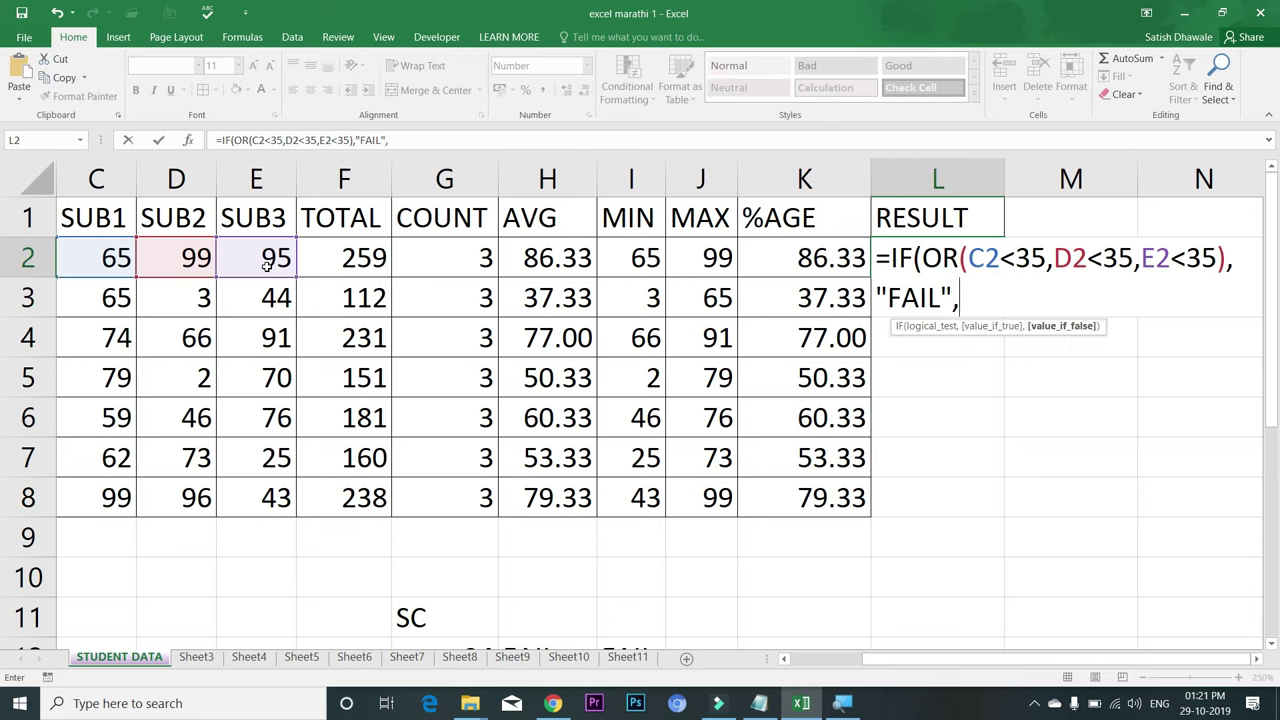
text("PASS)
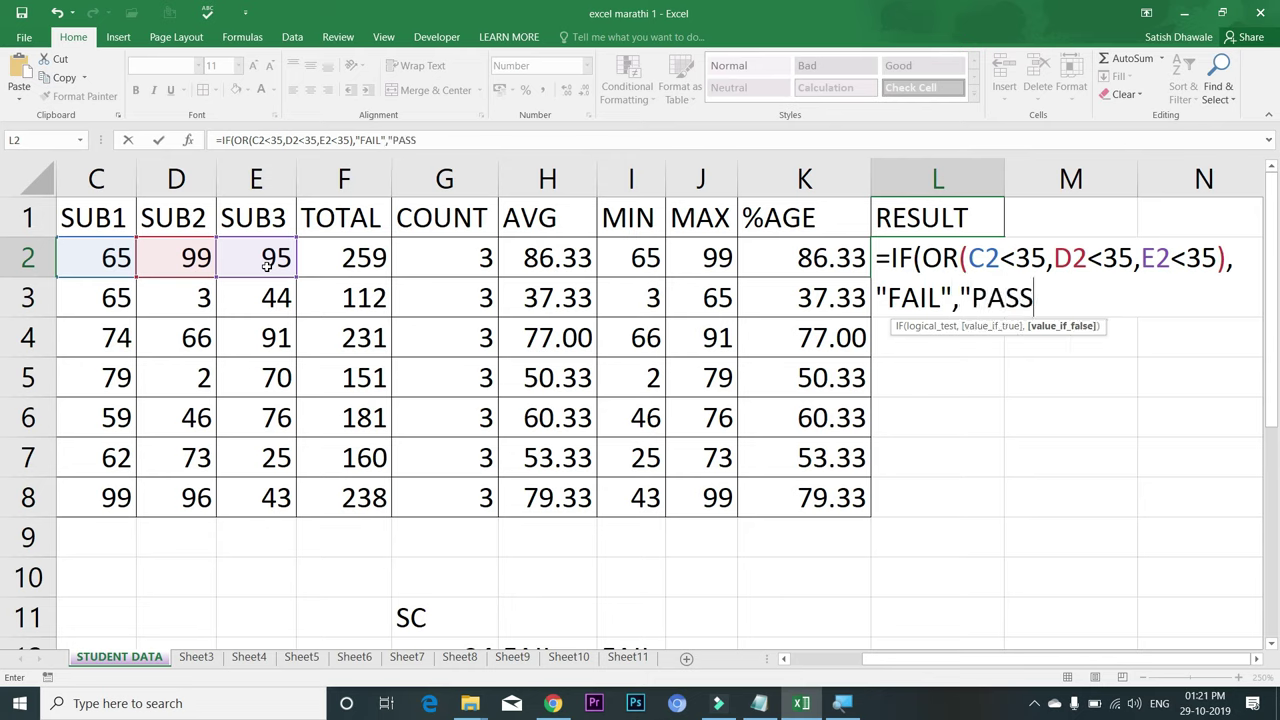
key(Return)
key(Return)
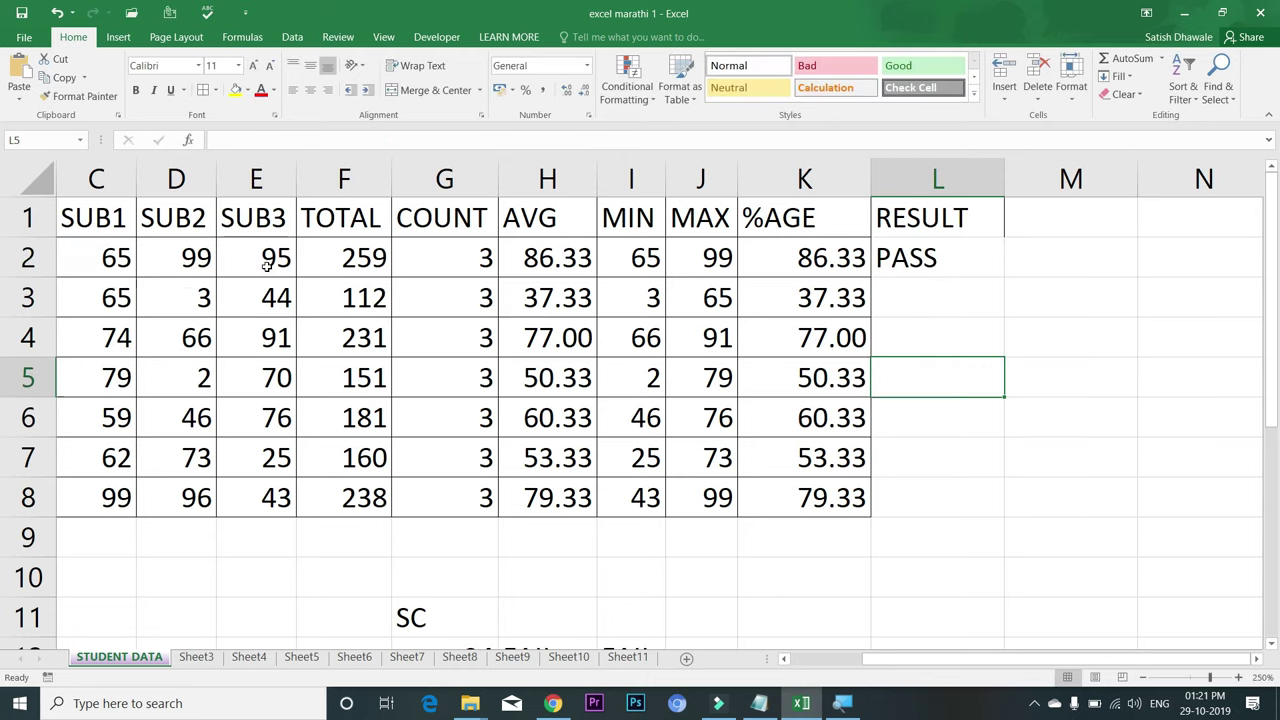
double_click(955, 258)
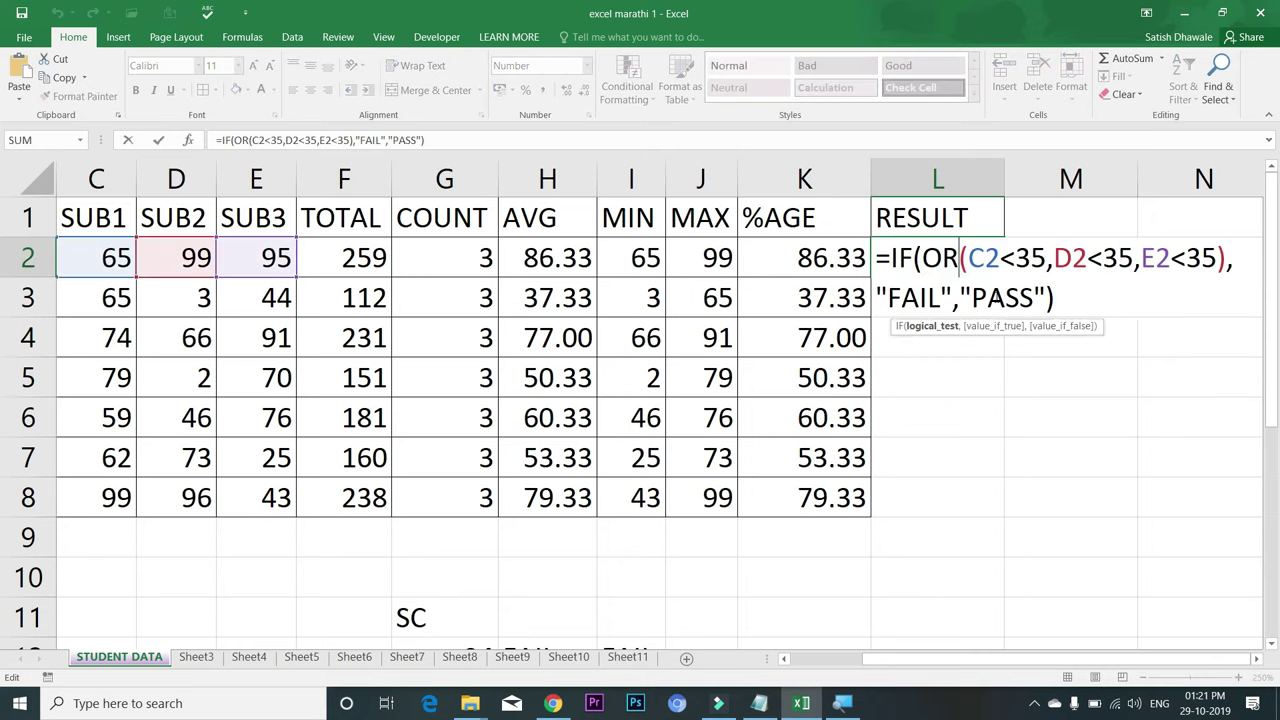
drag(955, 298, 884, 298)
click(990, 298)
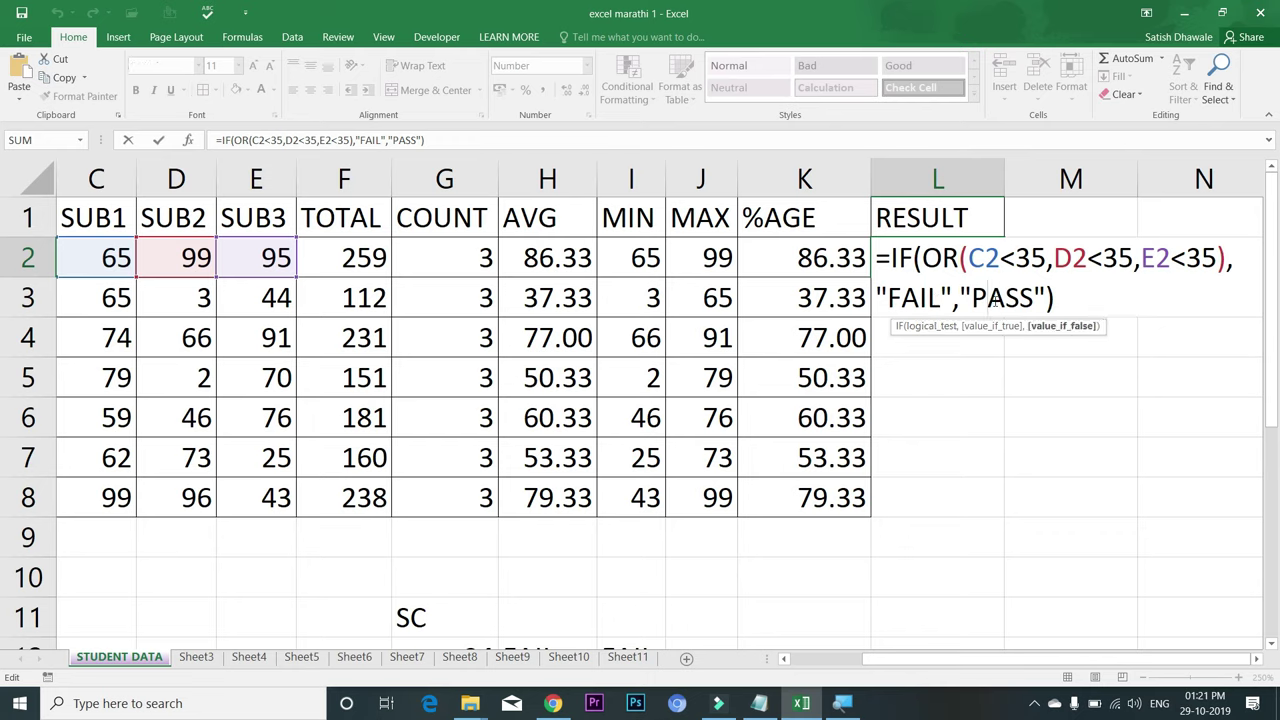
click(1062, 302)
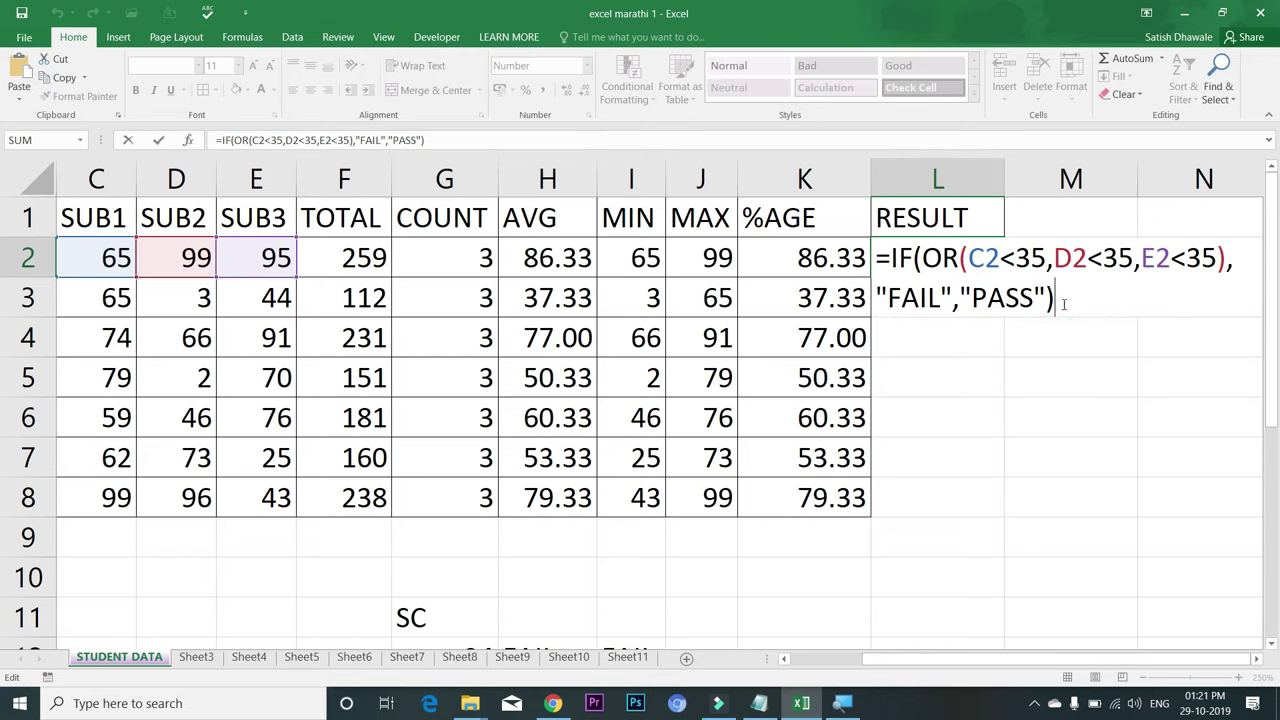
text(")
key(BackSpace)
text(")
key(BackSpace)
click(955, 303)
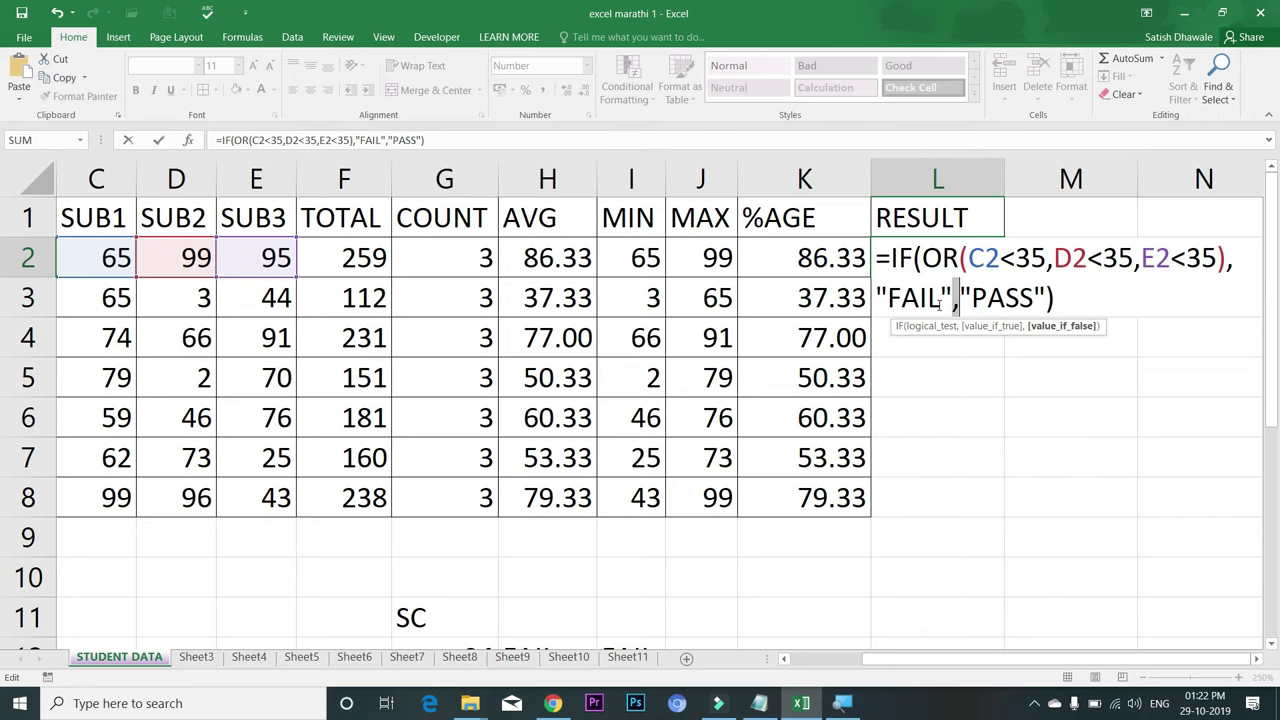
click(963, 294)
click(952, 297)
click(958, 297)
drag(962, 258, 1227, 258)
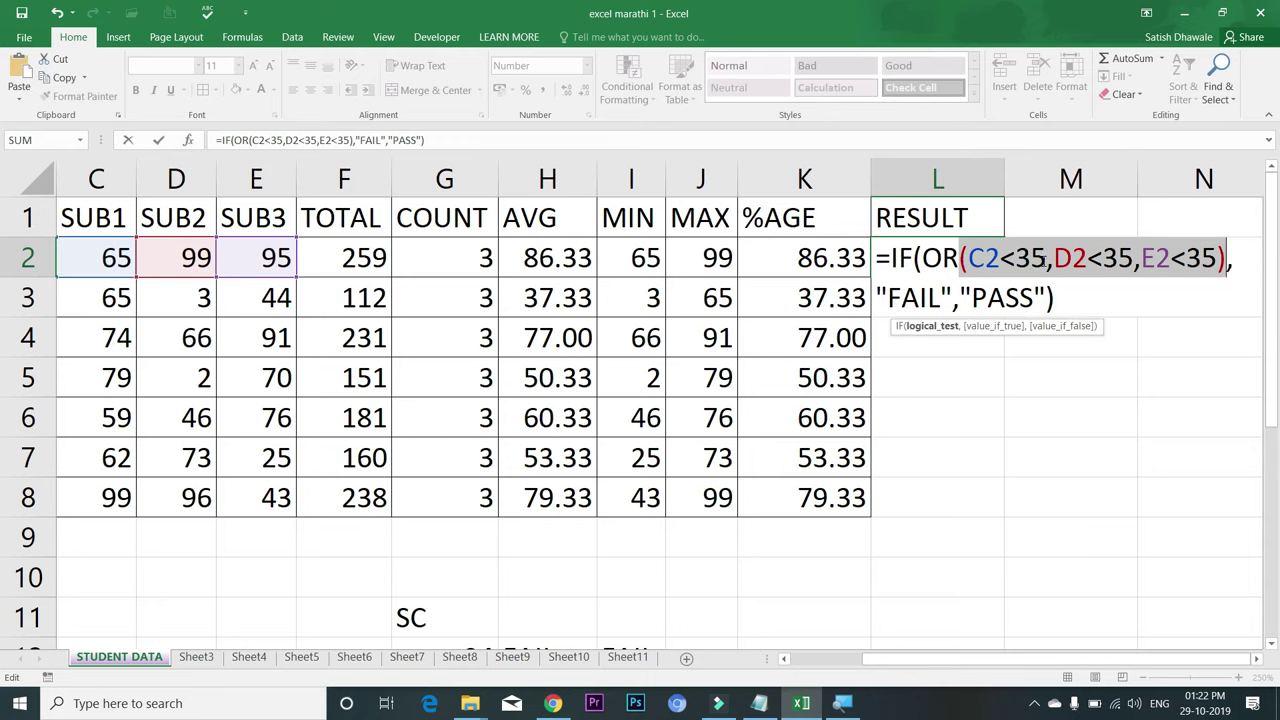
key(Return)
click(1000, 260)
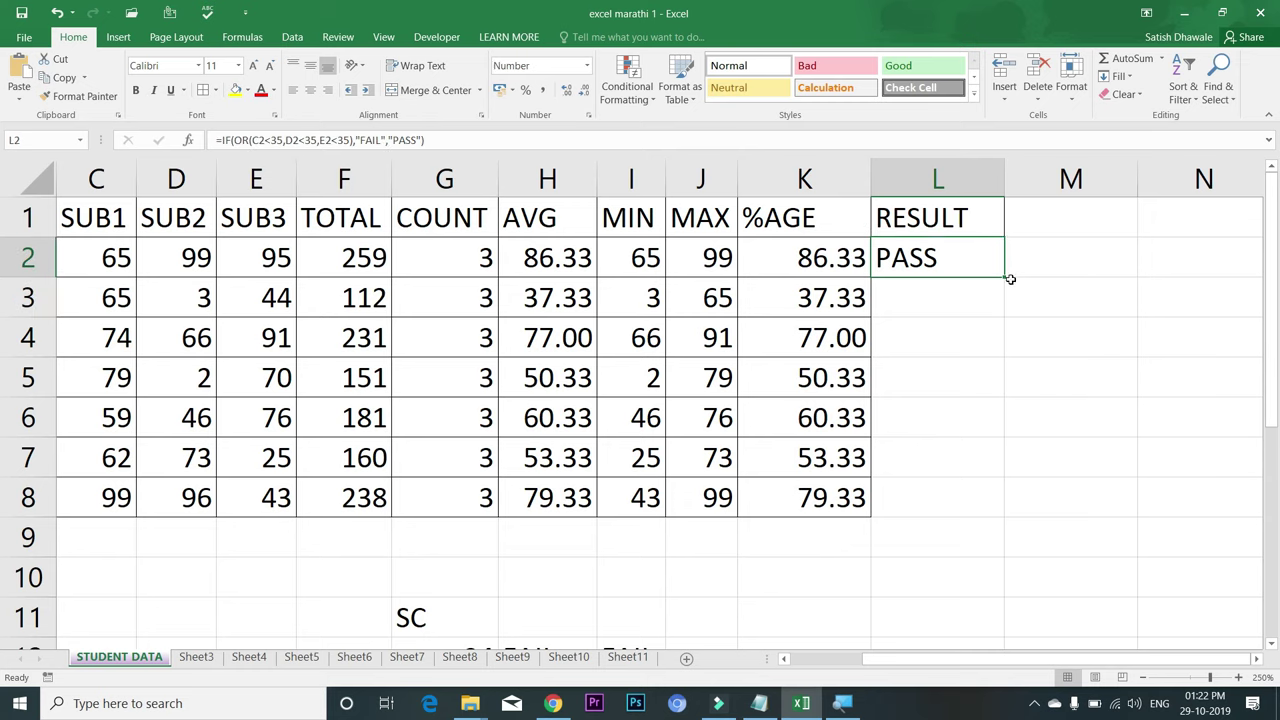
- Fill the L2 result formula down to L8 and check the FAIL results in rows 3 and 5
double_click(1004, 279)
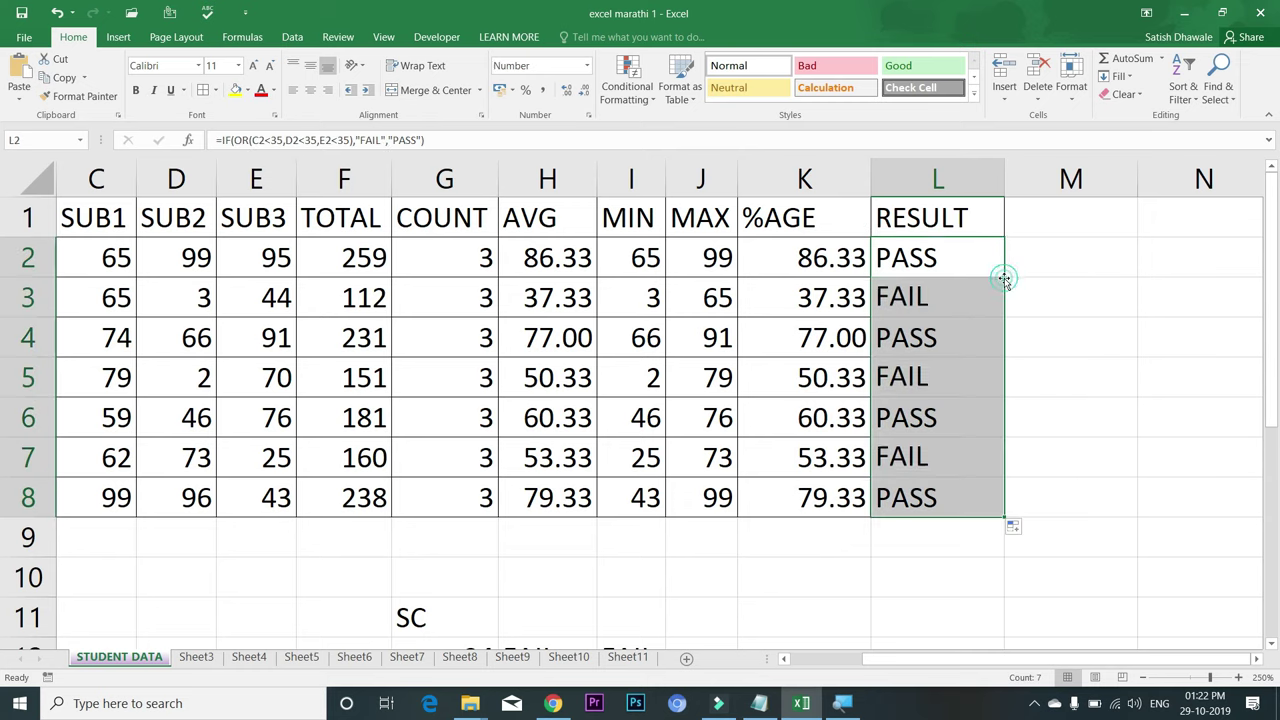
click(928, 295)
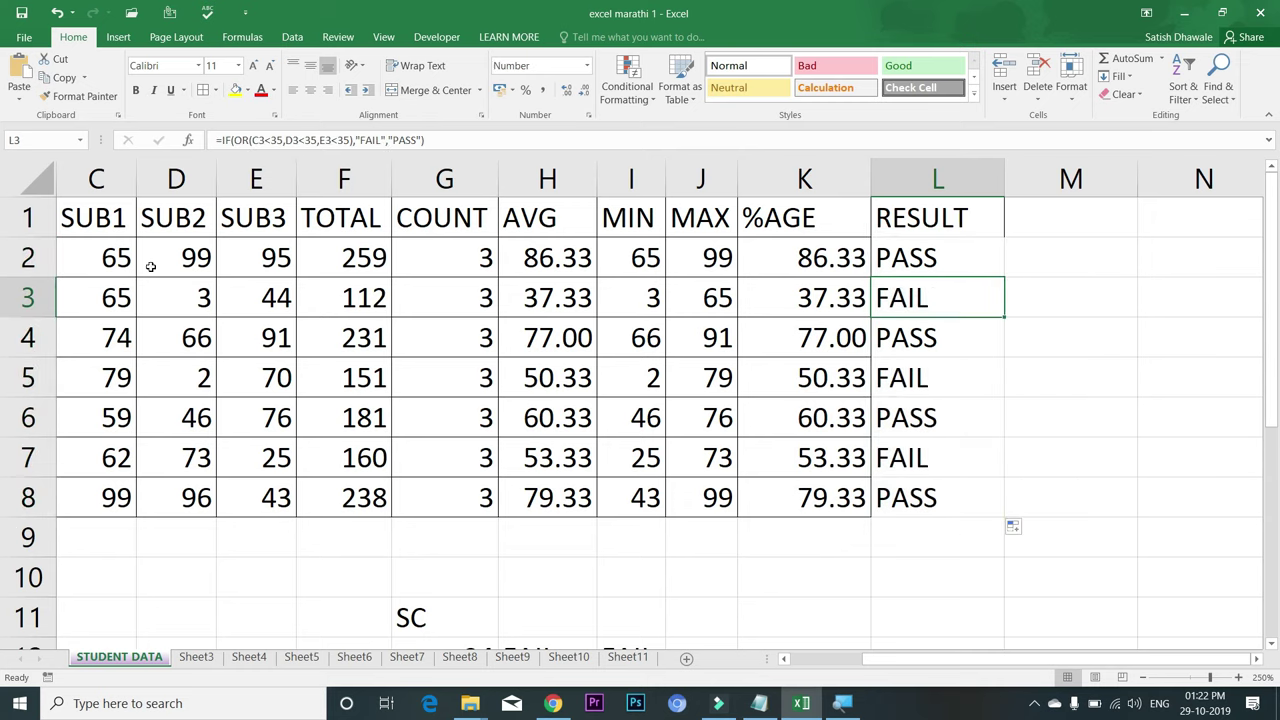
click(162, 302)
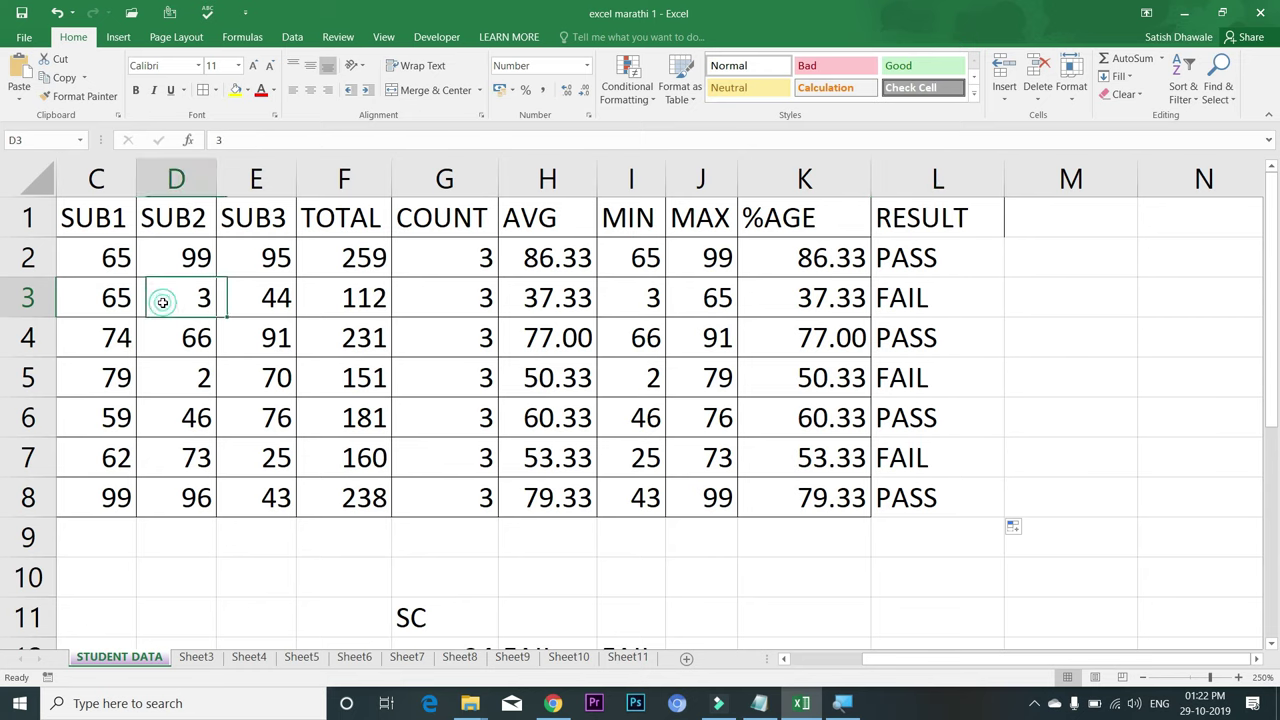
click(926, 382)
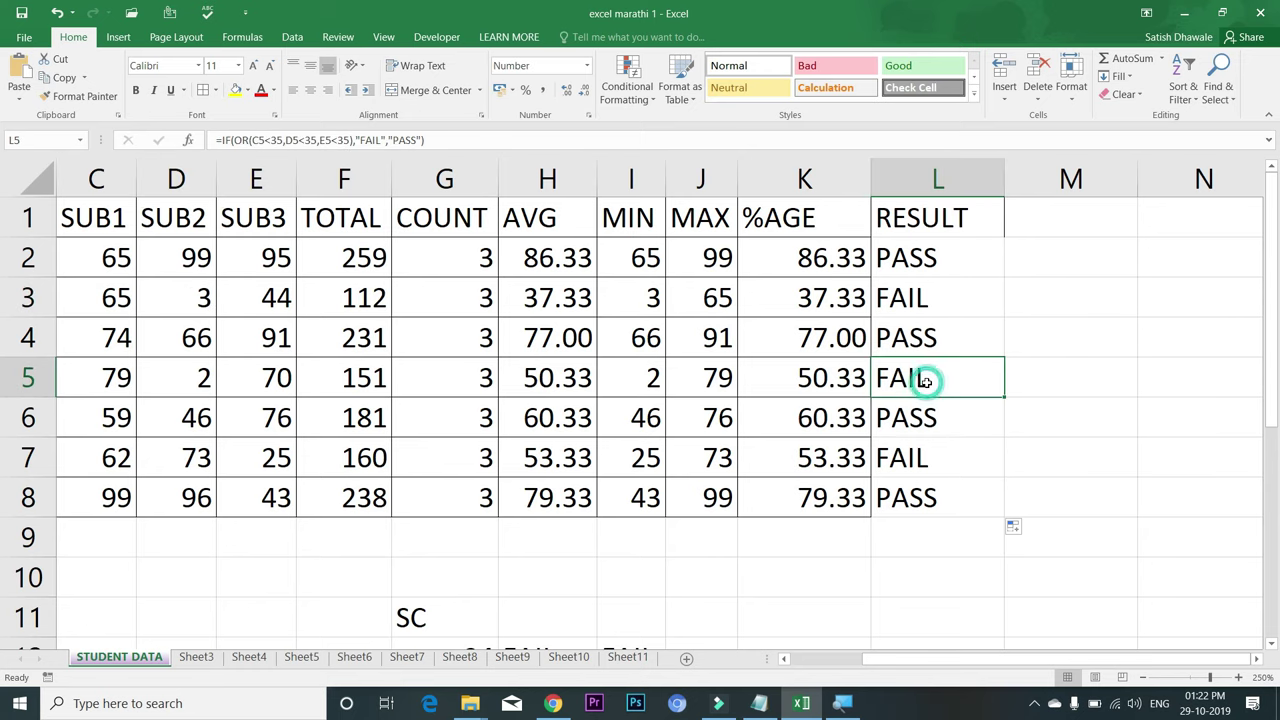
- Try row 5 marks 35, 65, then 34, and check row 7's FAIL from its SUB3 mark of 25
click(105, 381)
text(35)
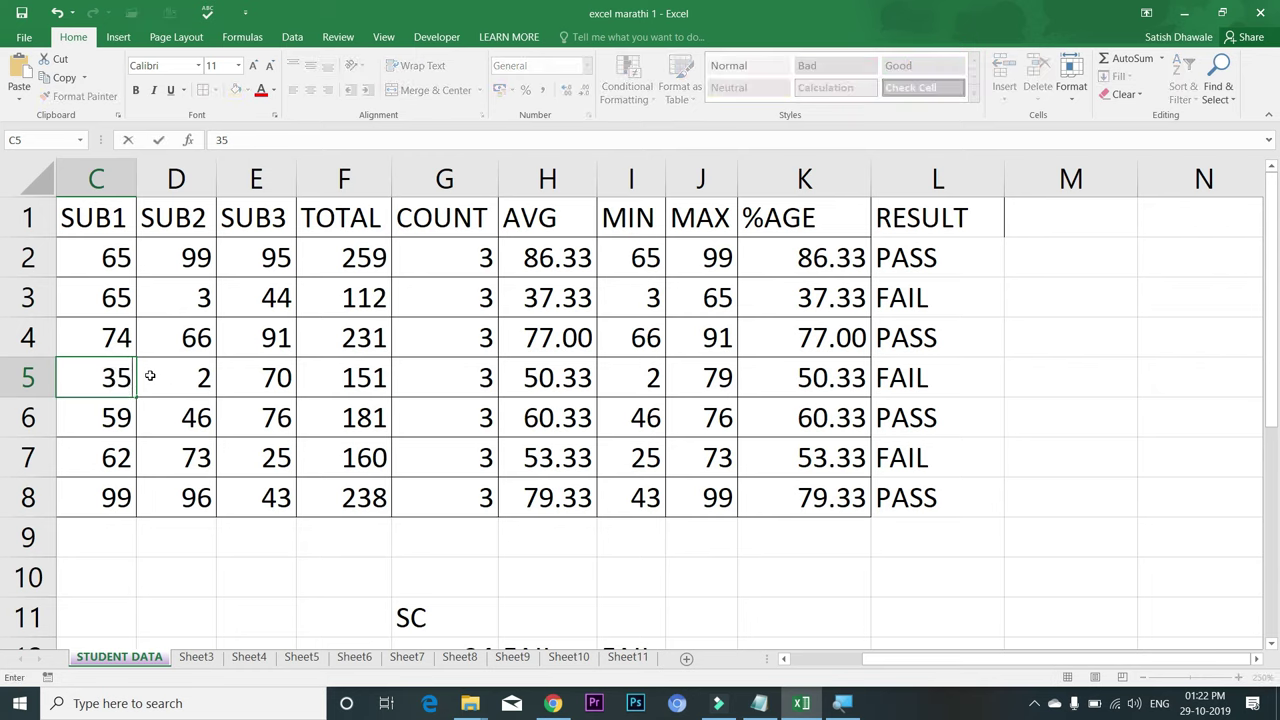
key(Tab)
text(65)
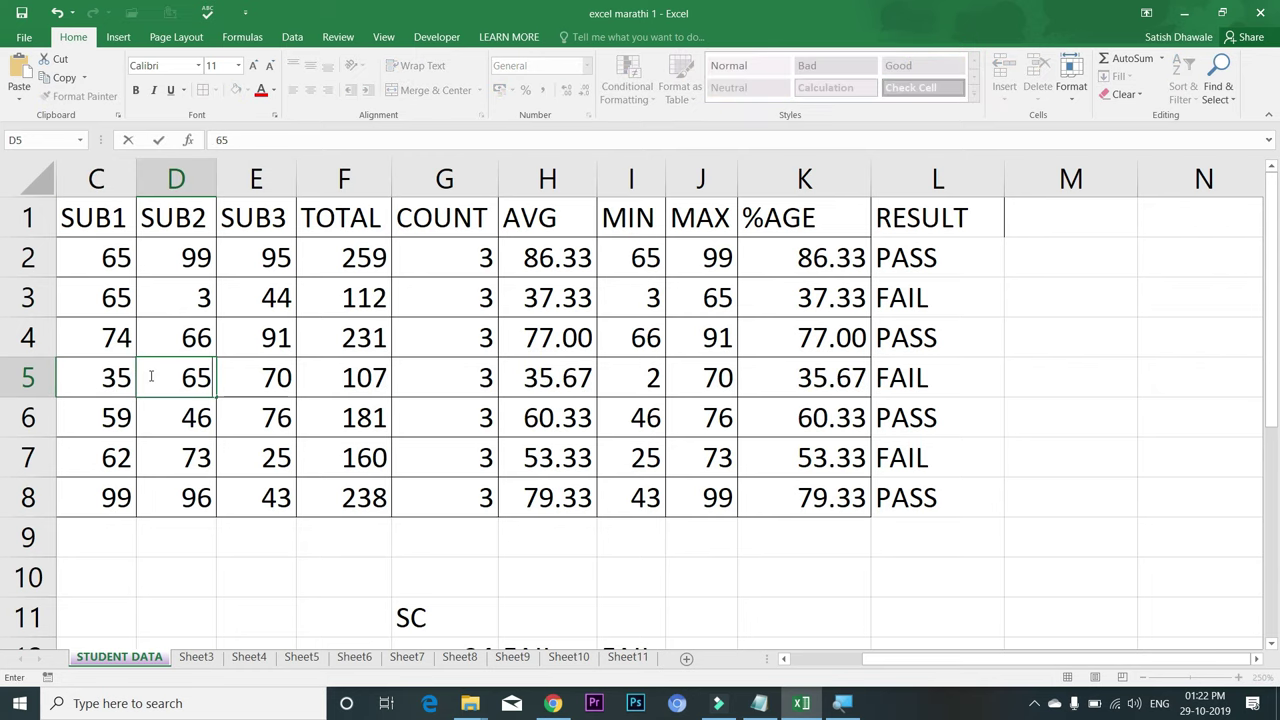
key(Left)
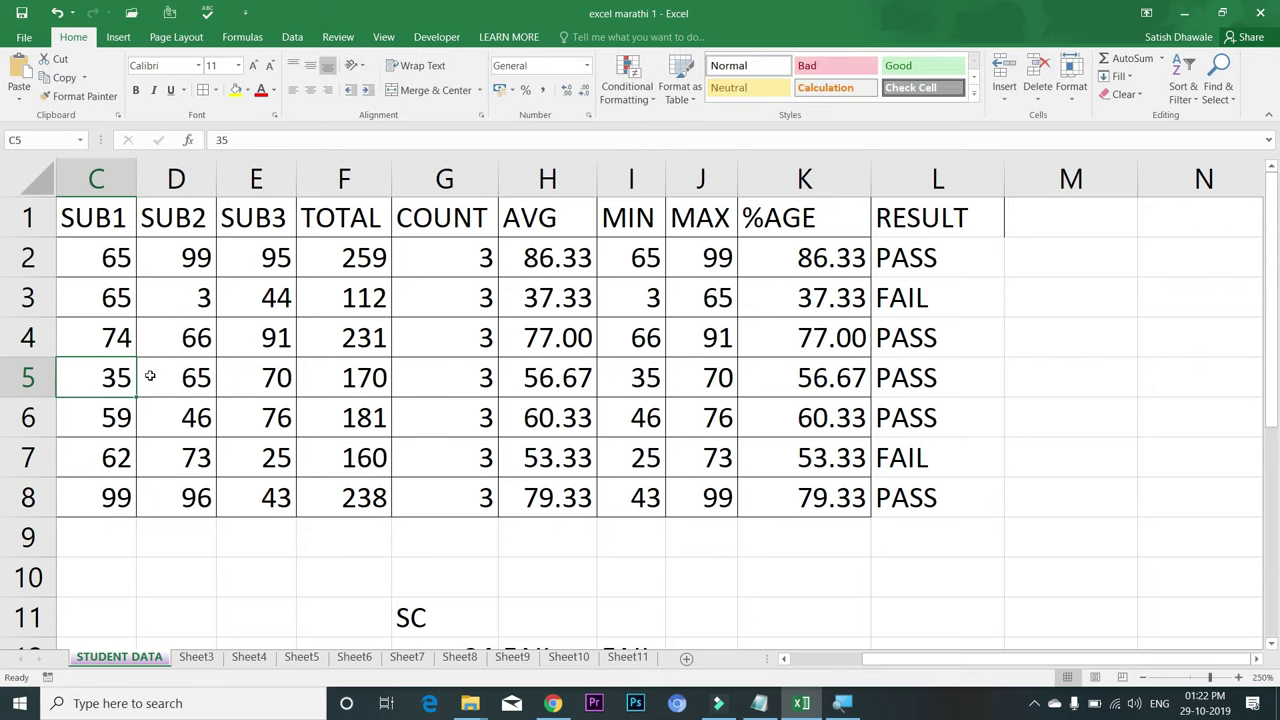
text(34)
key(Return)
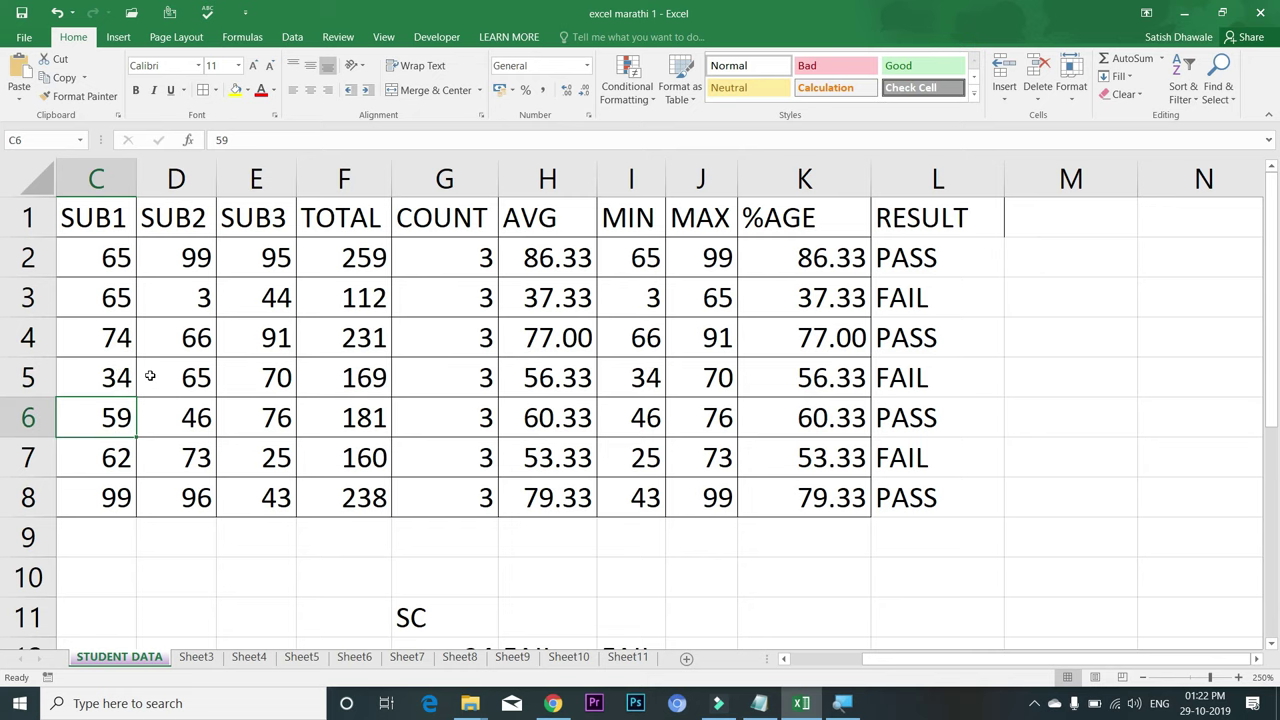
key(Down)
key(Down)
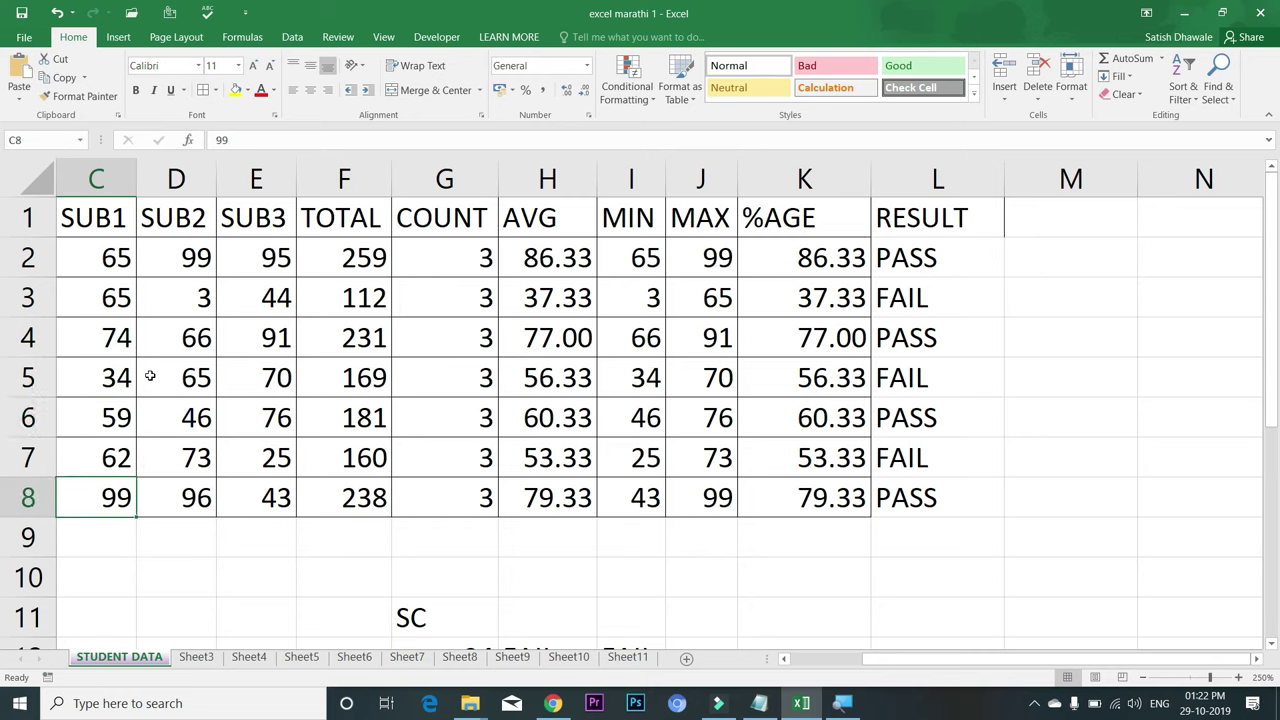
click(255, 452)
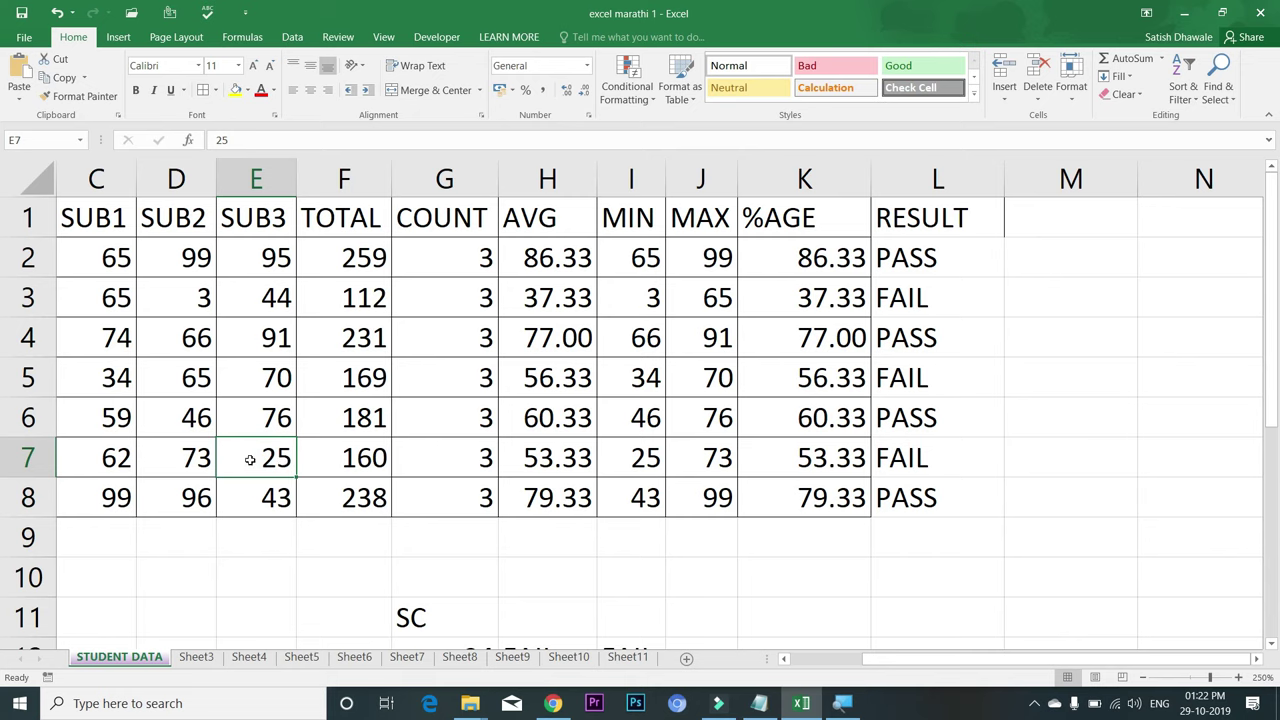
click(914, 462)
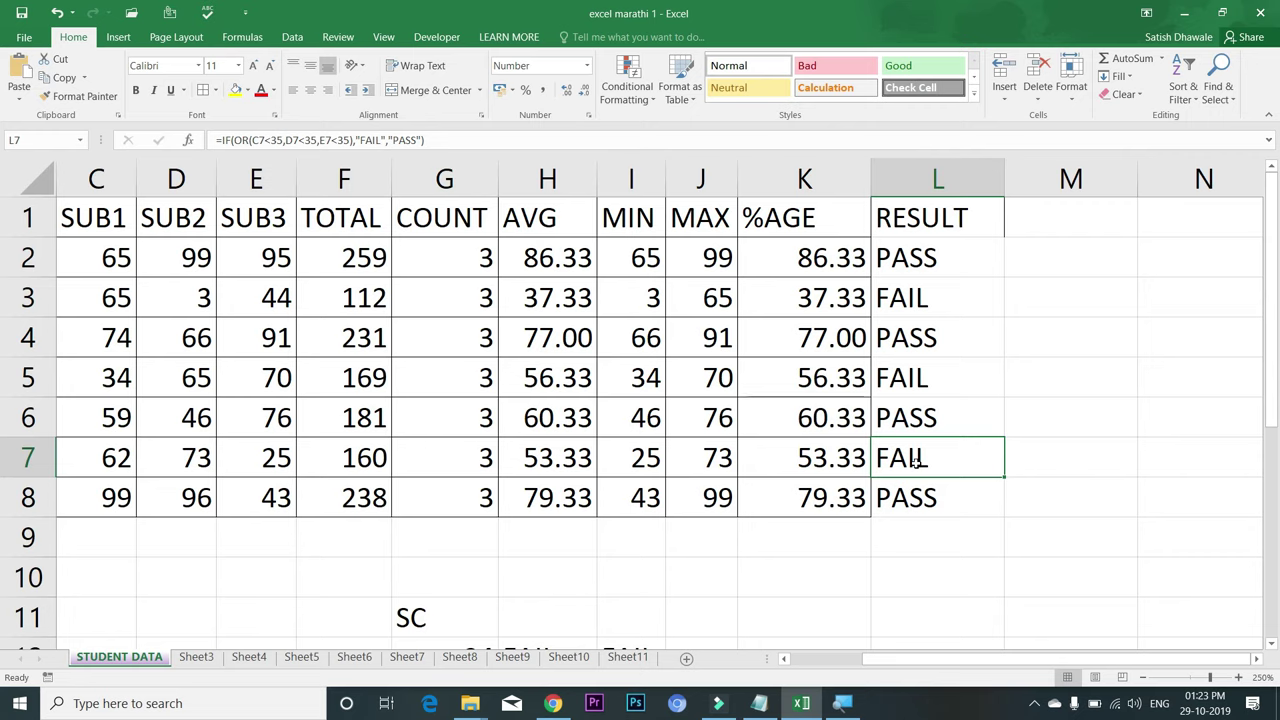
- Rename header L1 to RESULT -OR and auto-fit column L to the new text
click(958, 331)
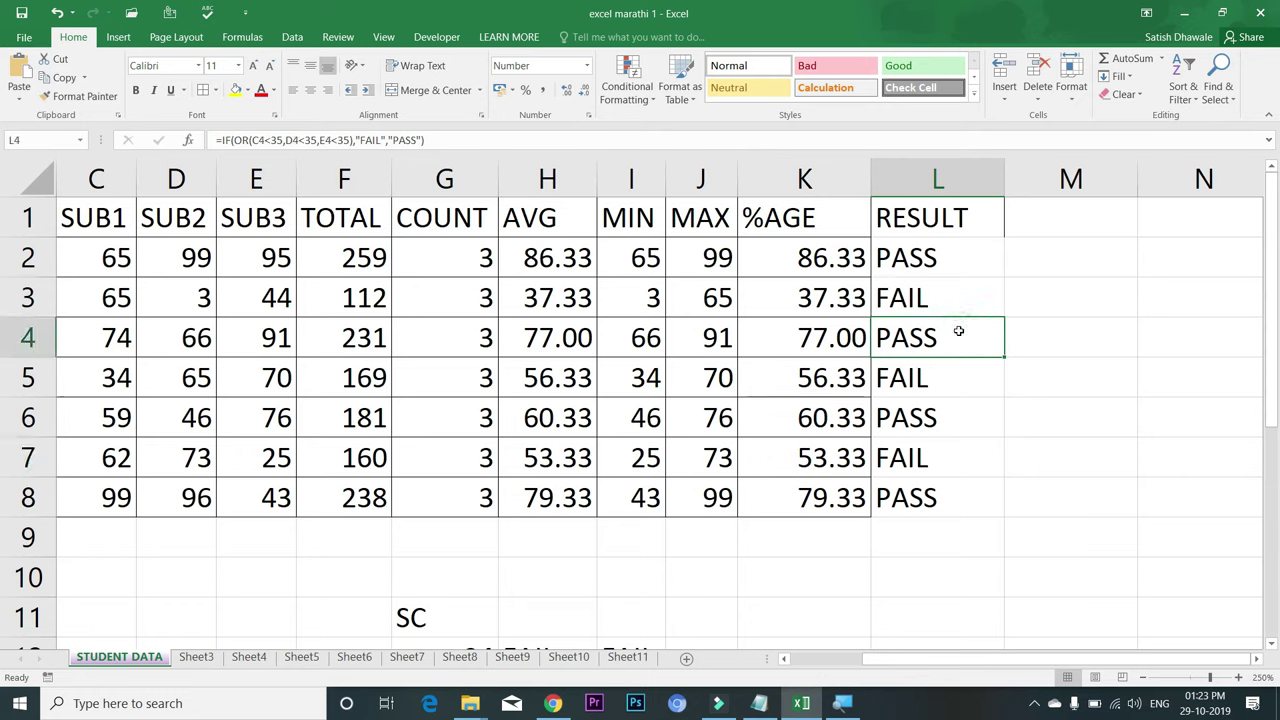
click(1063, 217)
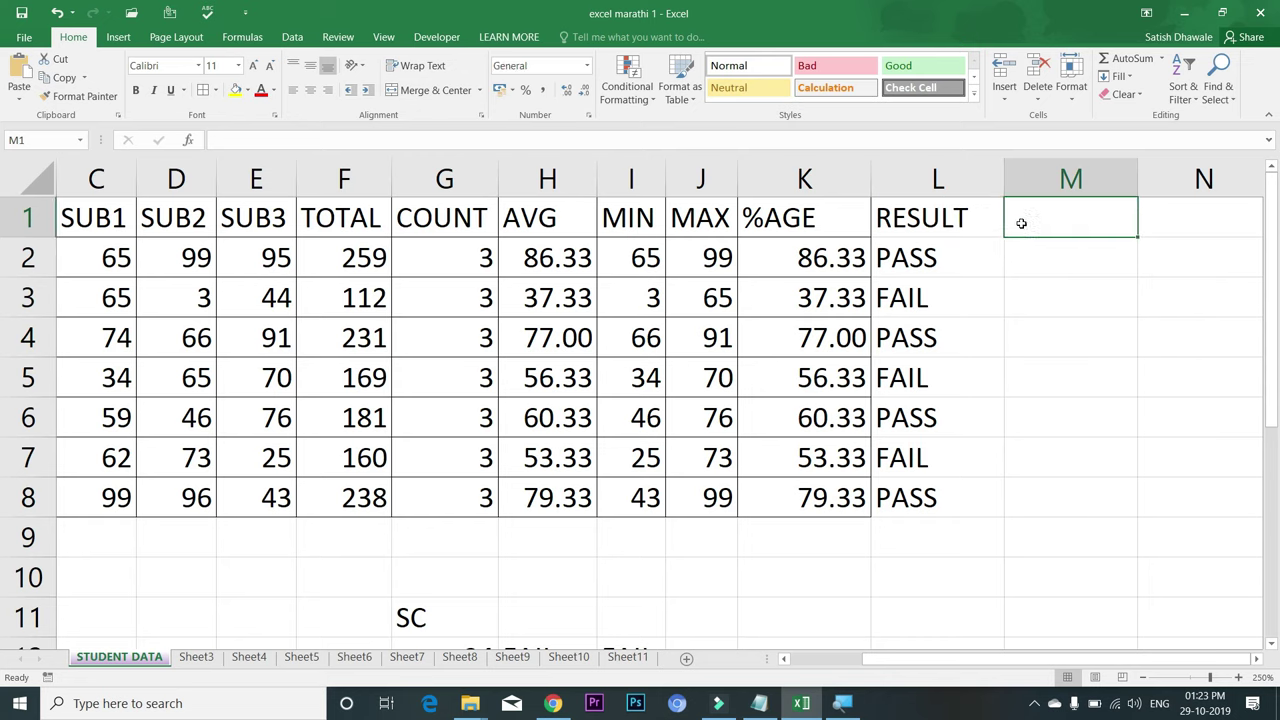
click(971, 216)
double_click(971, 216)
text(-OR)
key(Return)
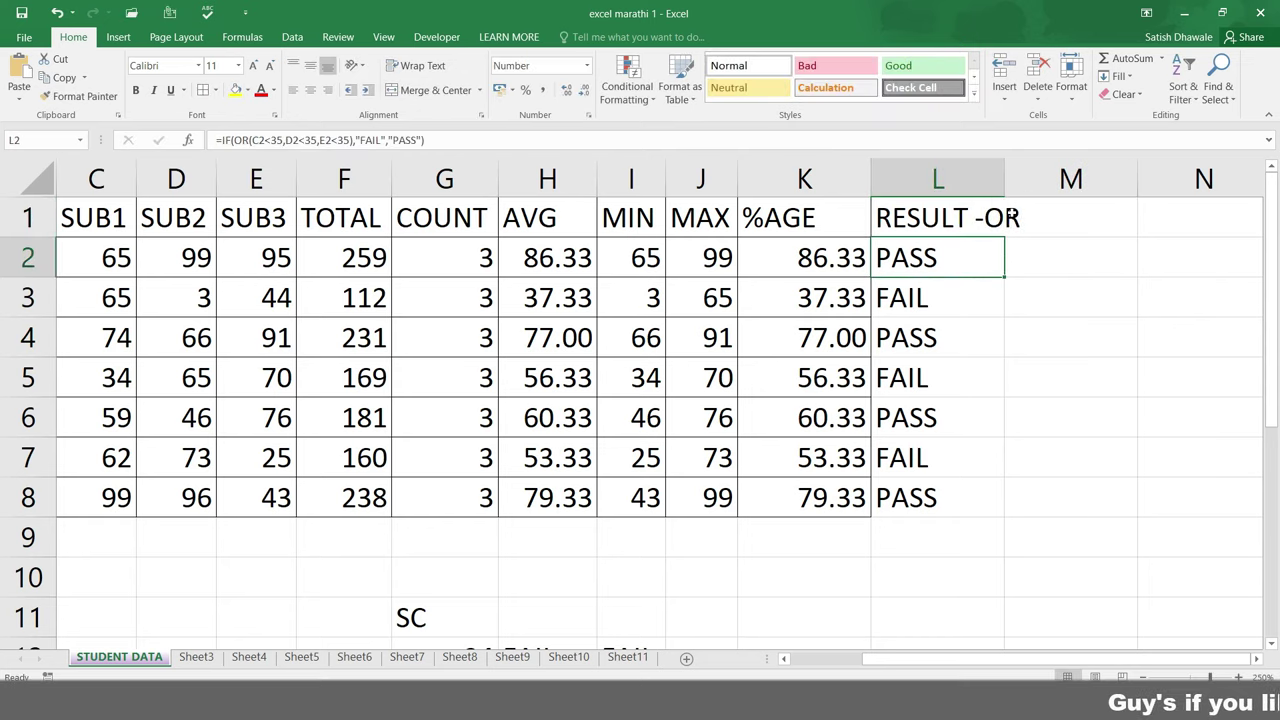
double_click(1005, 178)
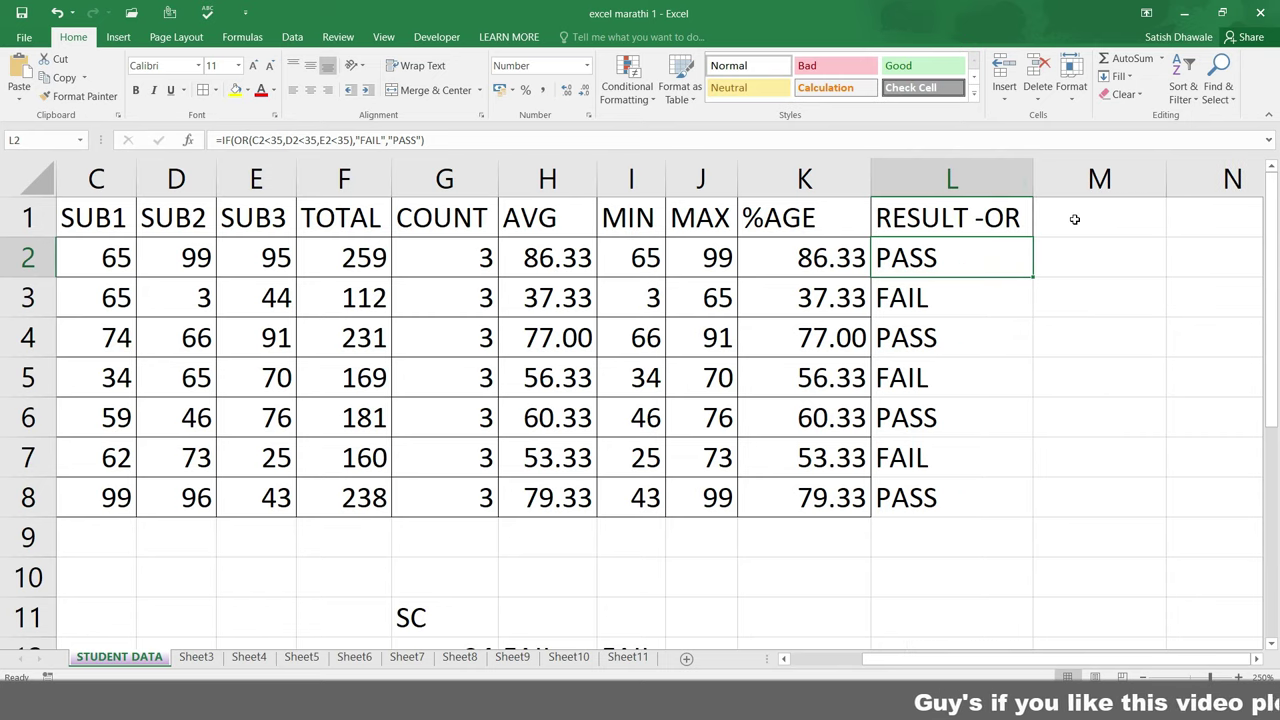
click(1074, 219)
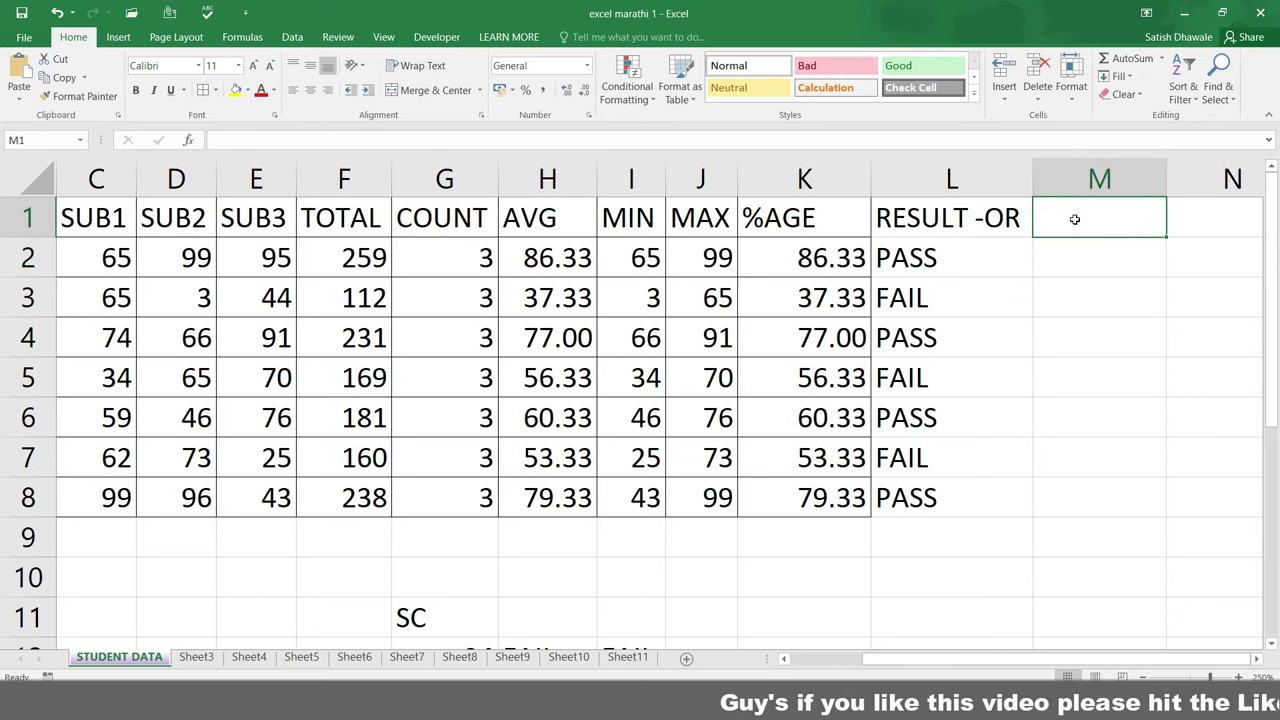
- Discard the unfinished IF(AND( formula started by mistake in M1
text(=A)
key(BackSpace)
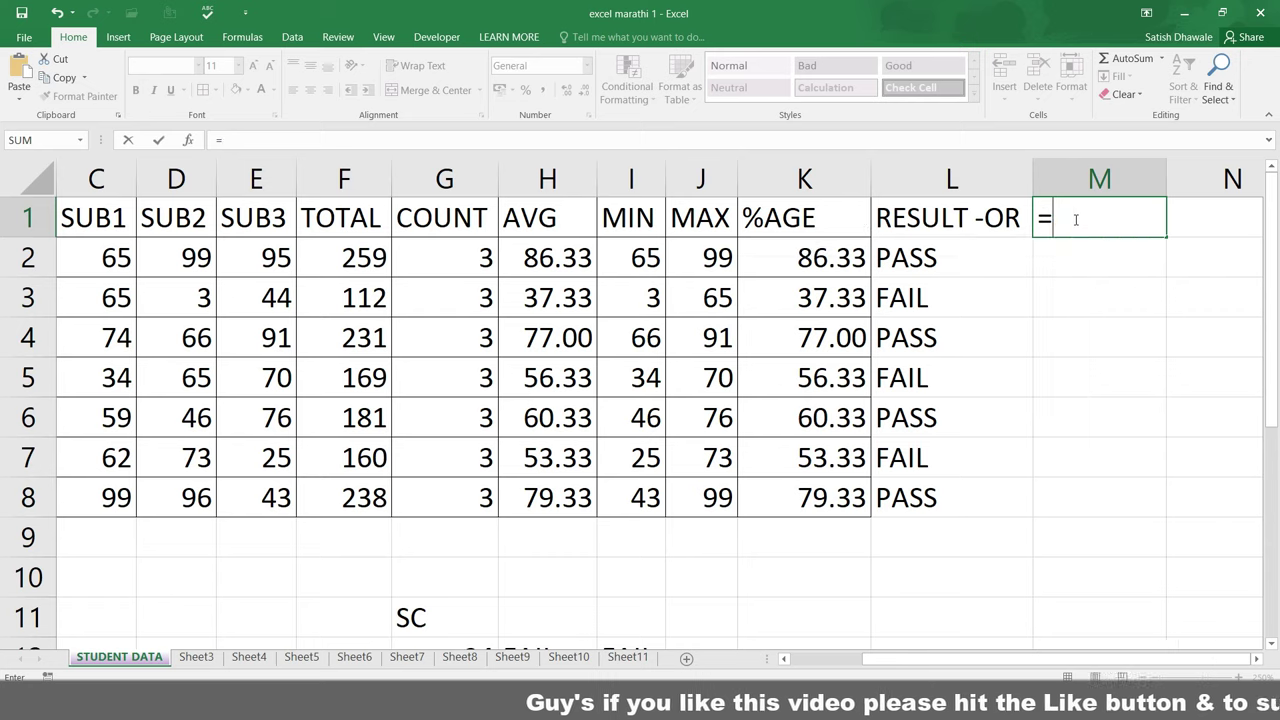
text(IF()
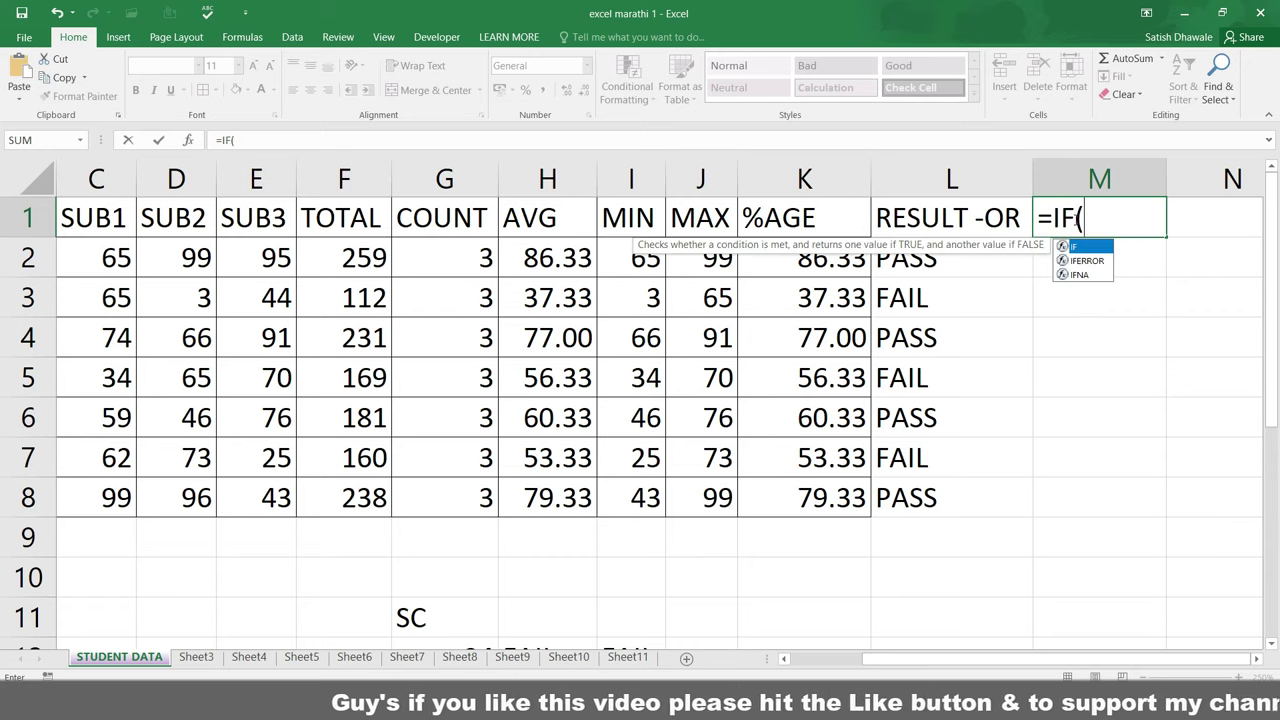
text(AND()
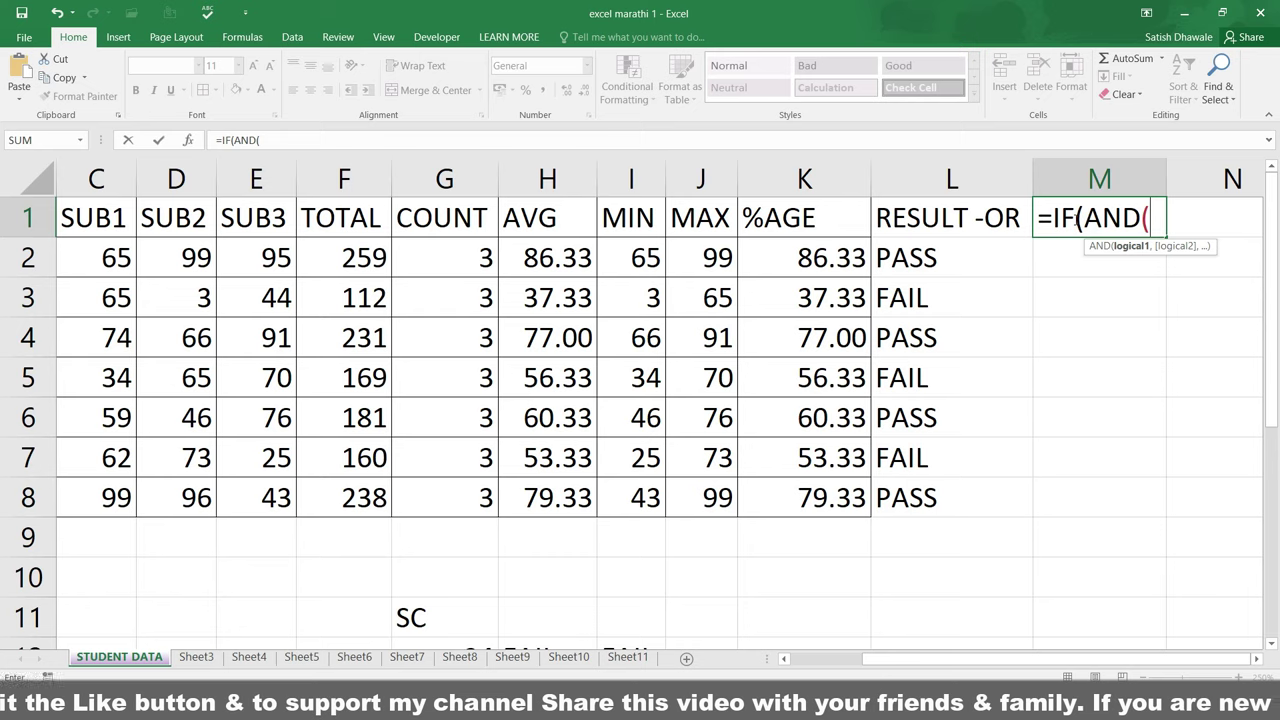
key(Escape)
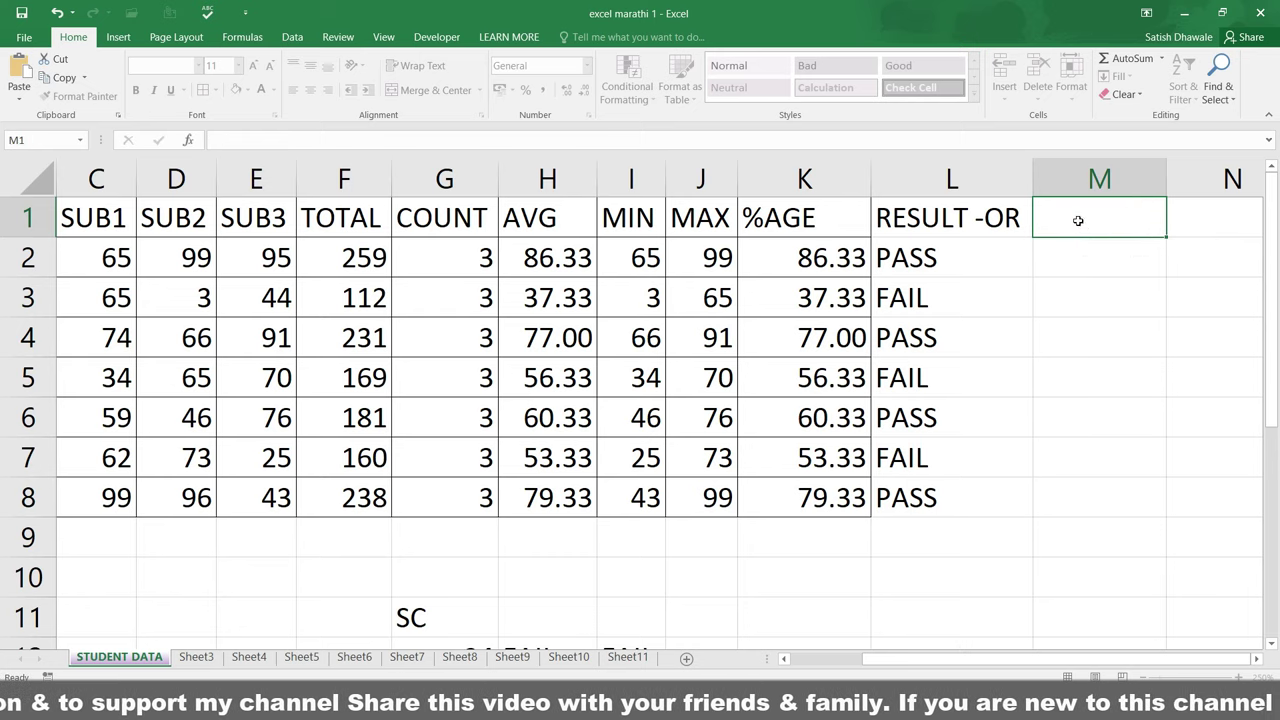
- In M2, enter =IF(AND(C2>=35,D2>=35,E2>=35) as the pass-test condition
click(1085, 259)
text(=IF)
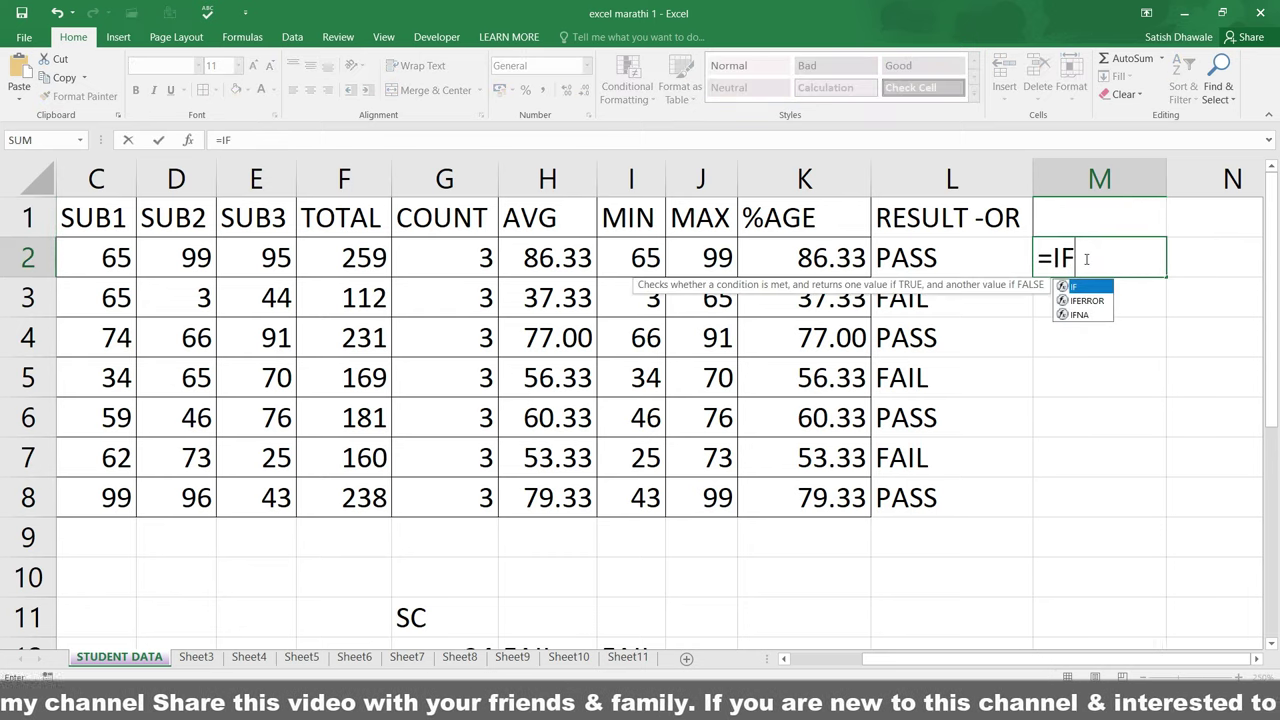
text((AND()
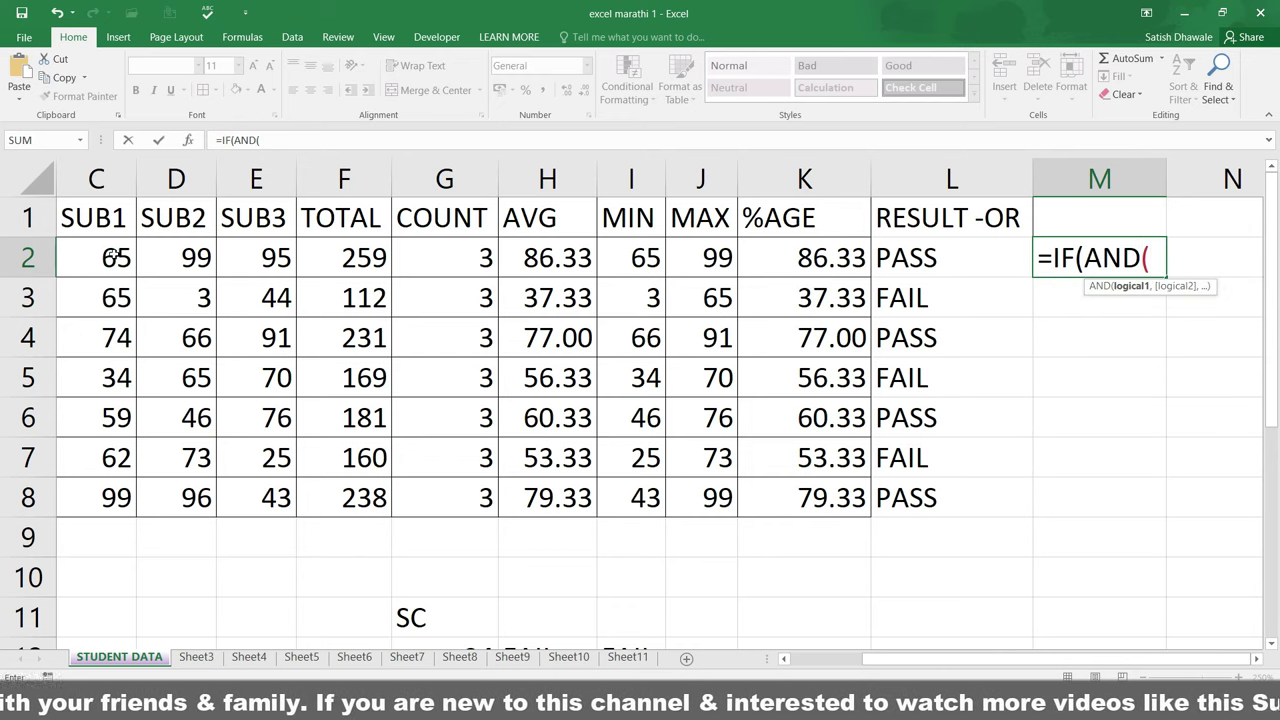
click(117, 258)
text(>=35)
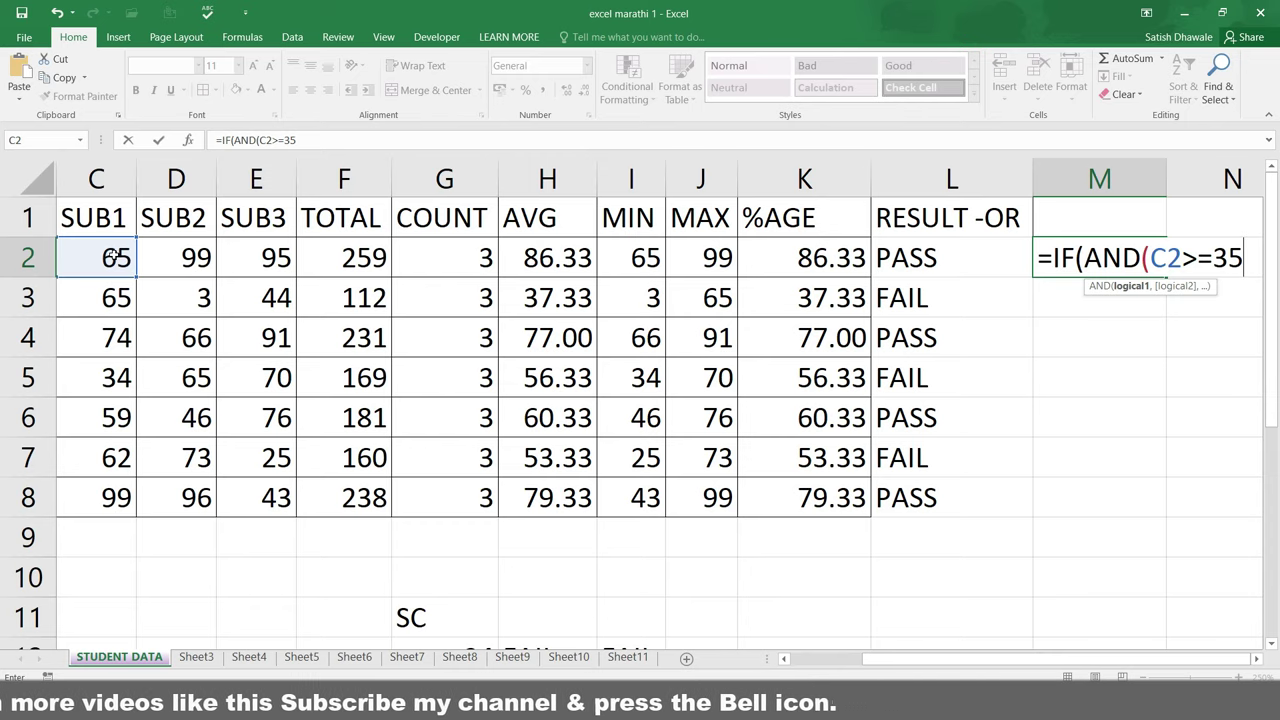
text(,)
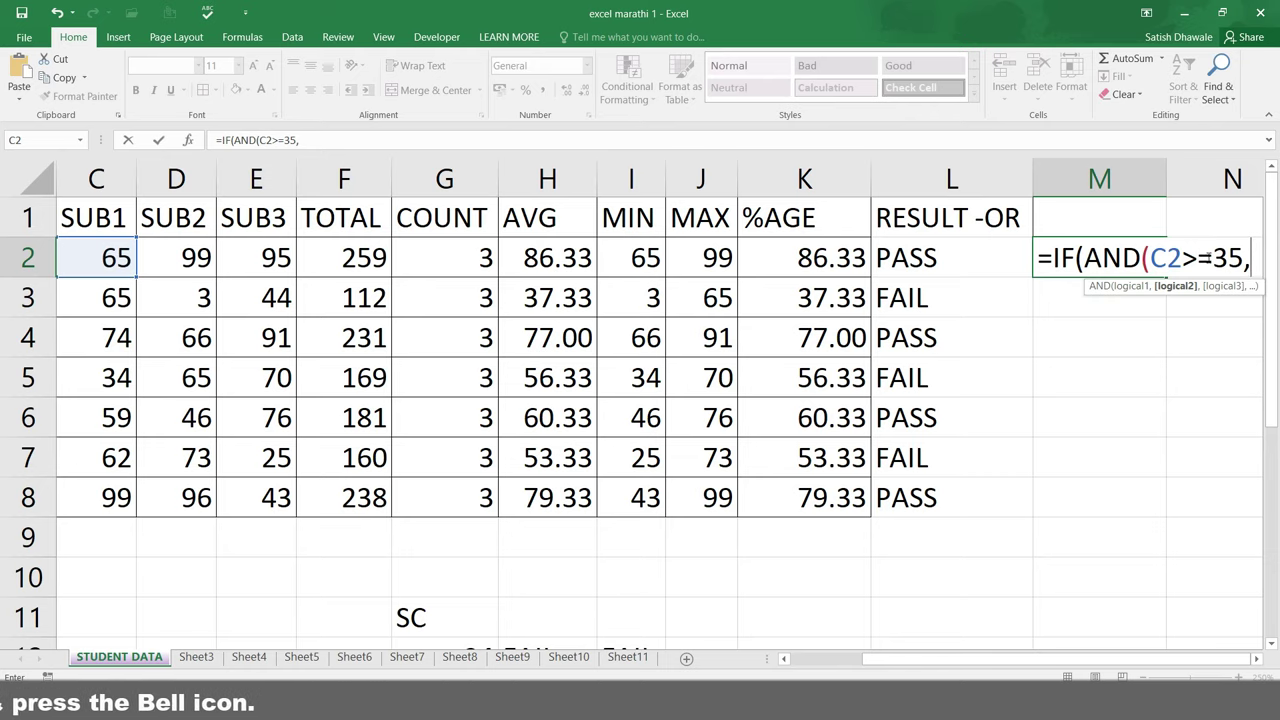
click(186, 259)
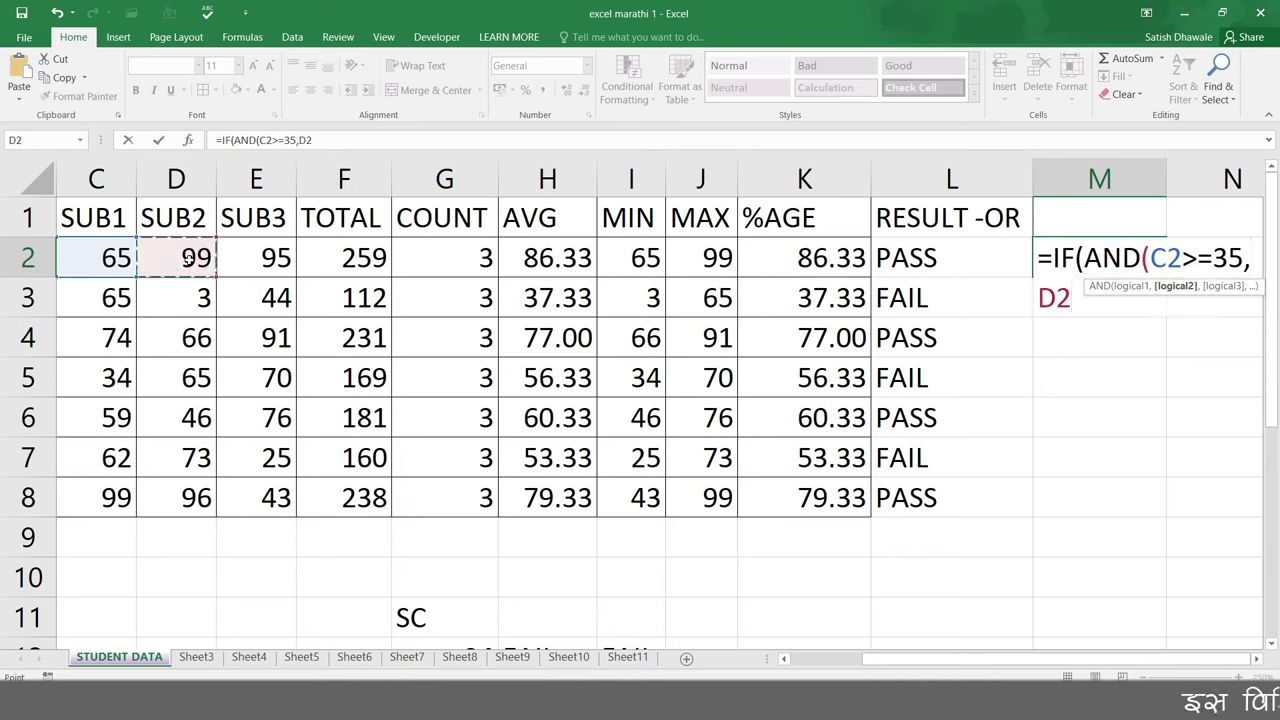
text(>=)
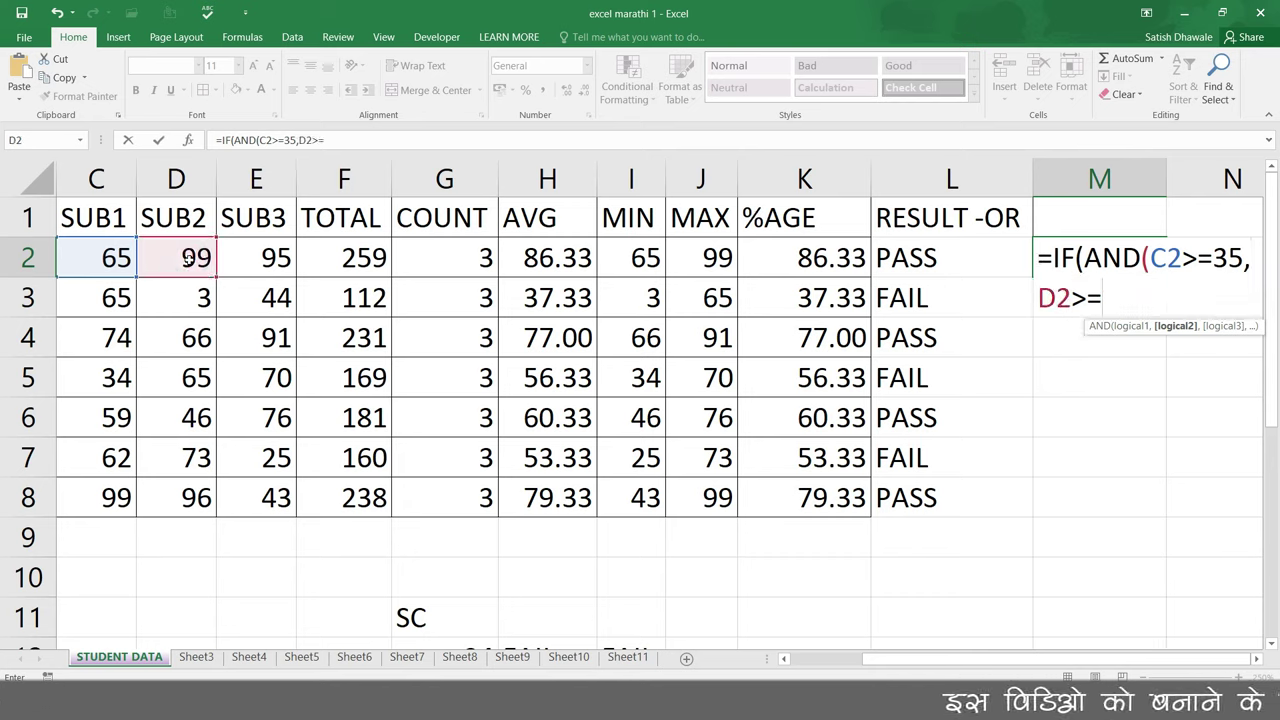
text(35,)
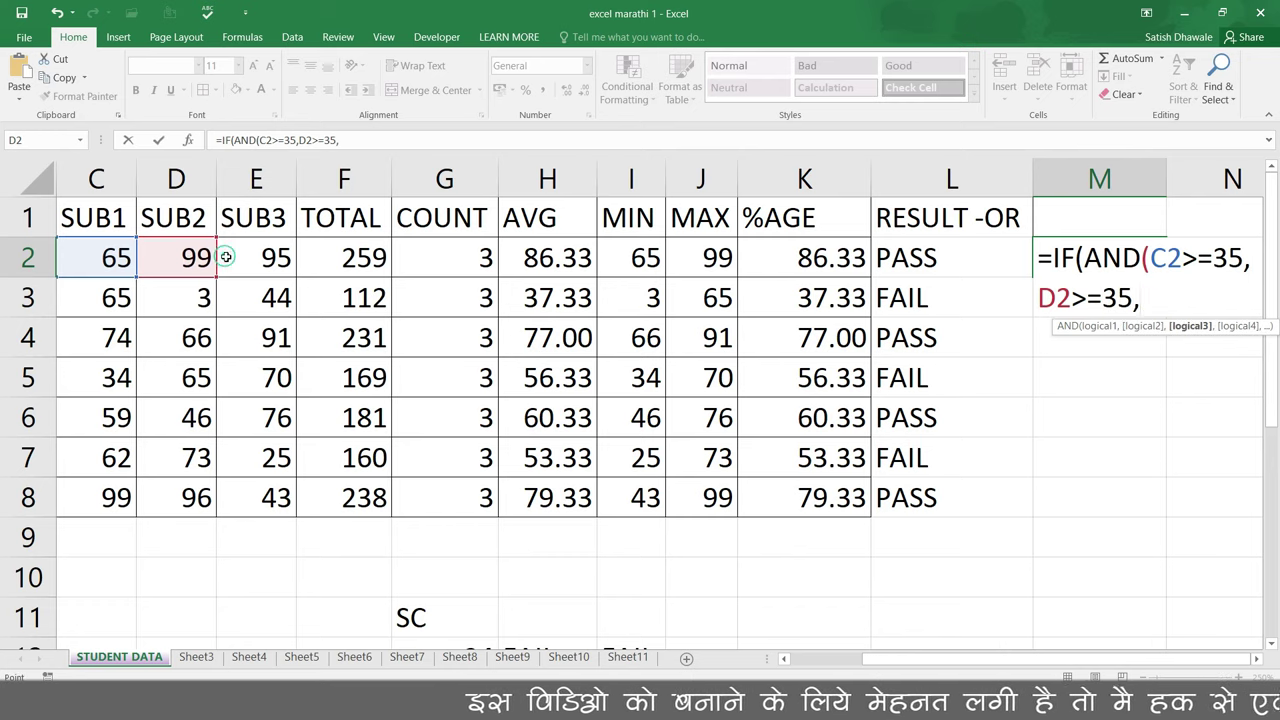
click(228, 257)
text(>=35))
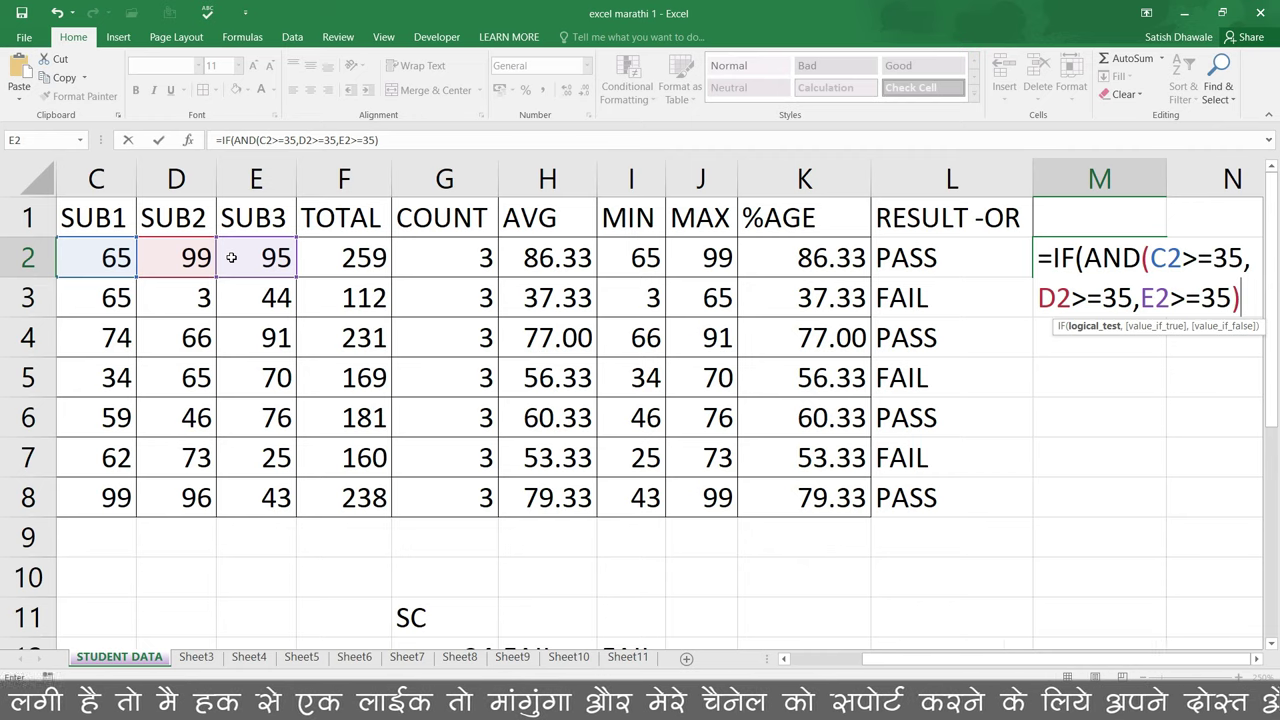
- Add a comma after the AND condition and try committing the partial M2 formula
click(1257, 663)
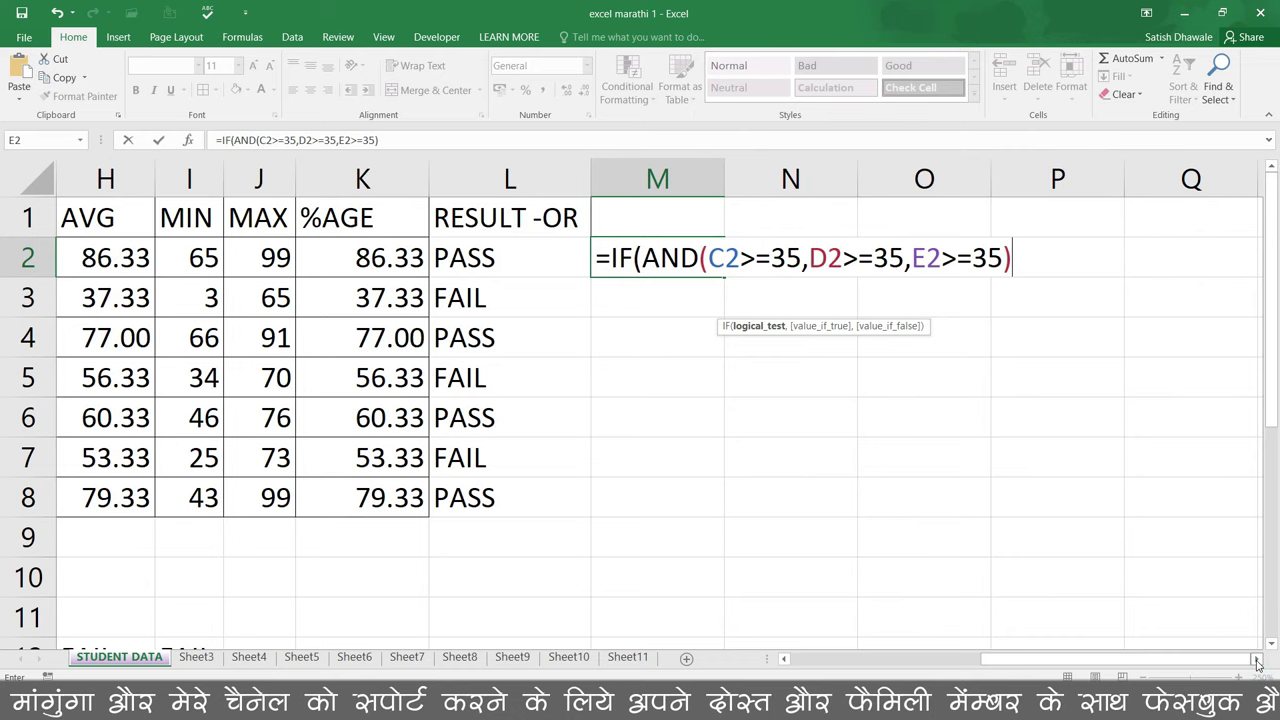
text(,")
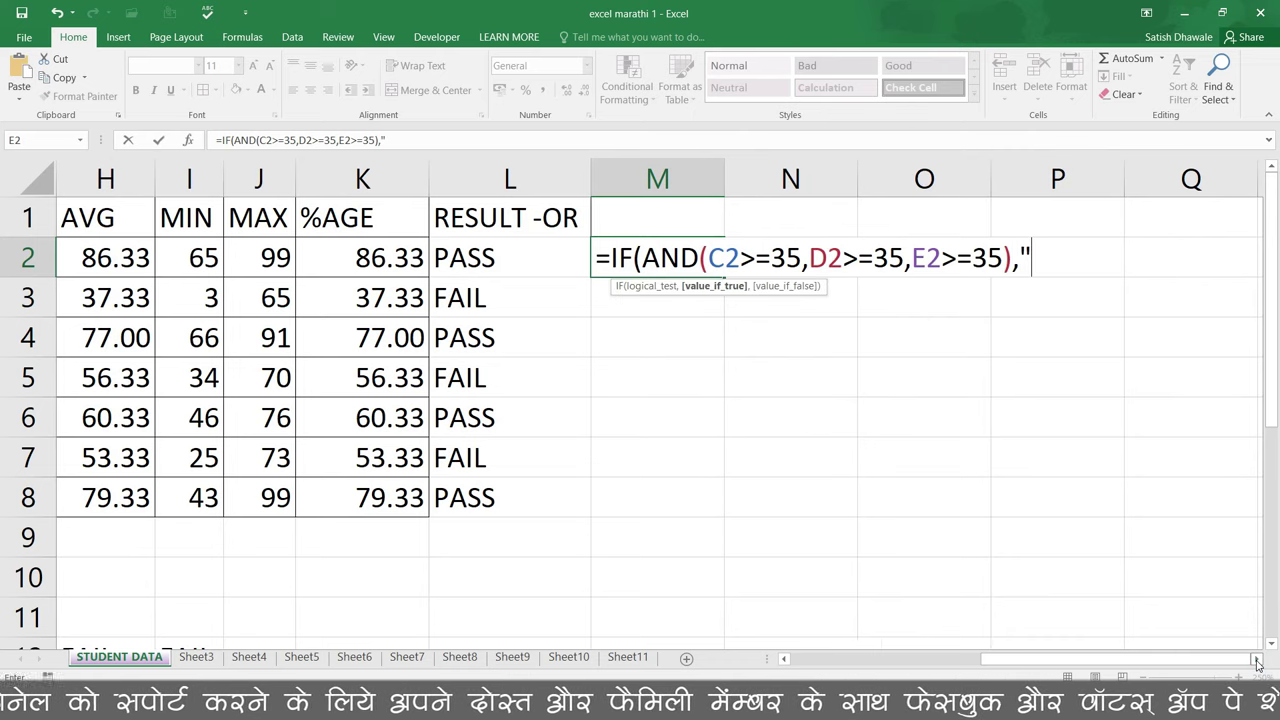
text(FAIL")
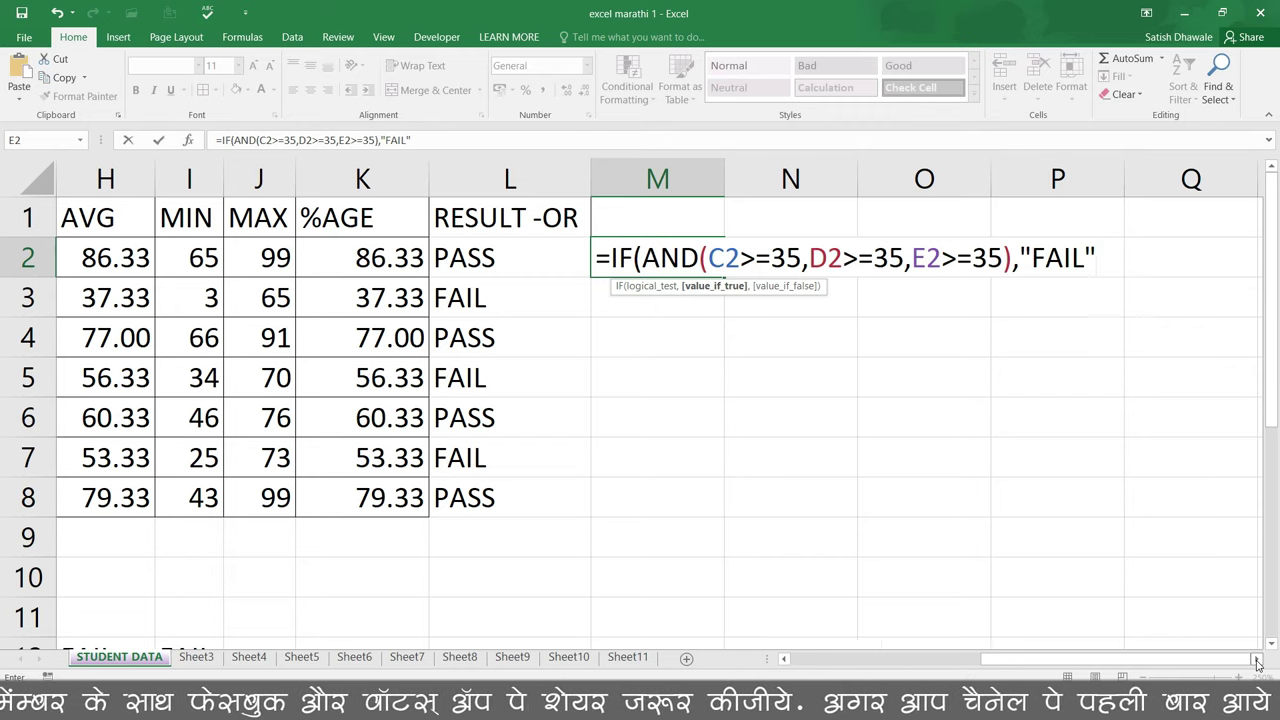
key(BackSpace)
key(BackSpace)
key(BackSpace)
key(BackSpace)
key(BackSpace)
key(BackSpace)
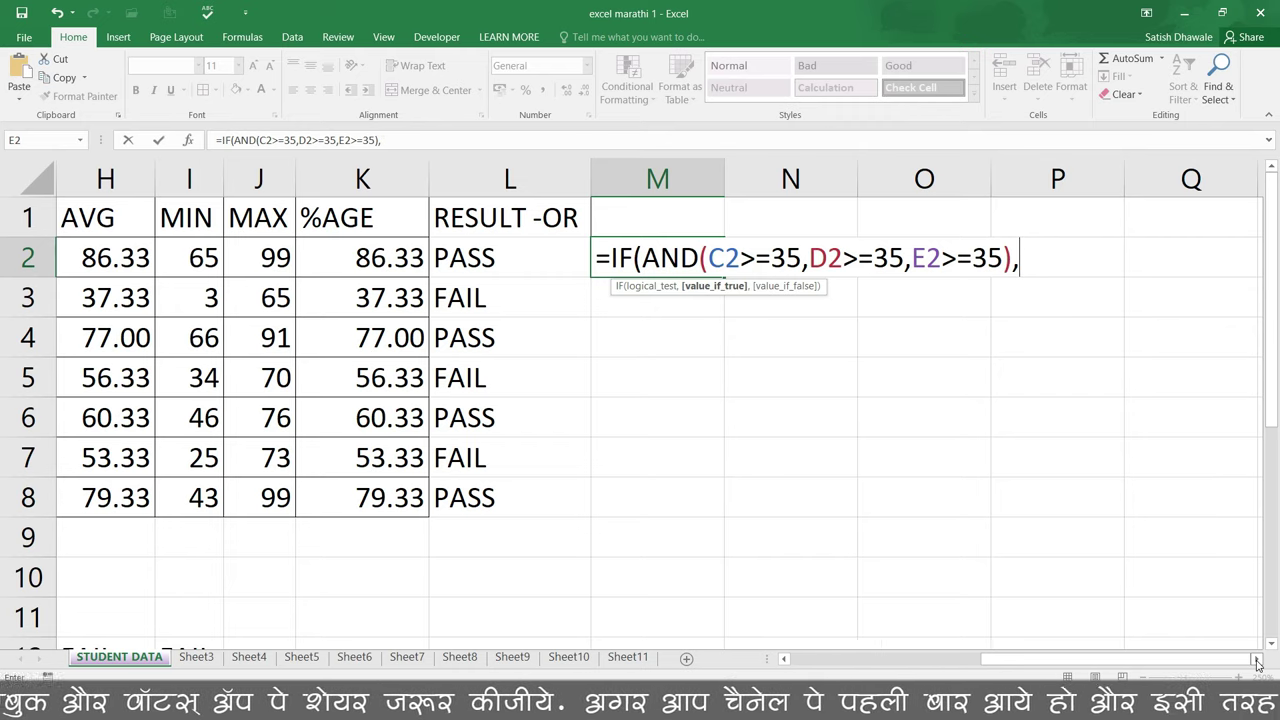
key(Return)
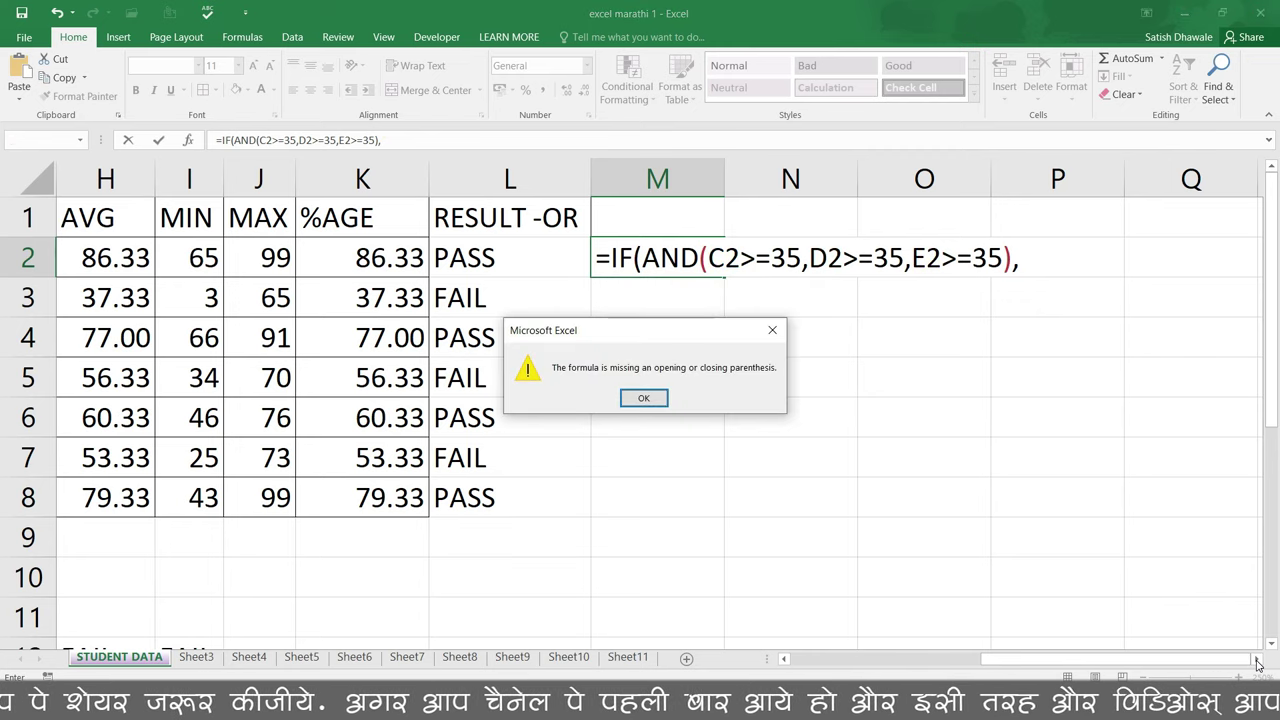
- Add "PASS","FAIL" to the M2 formula and accept Excel's closing-parenthesis correction
key(Return)
text("PASS","FAIL")
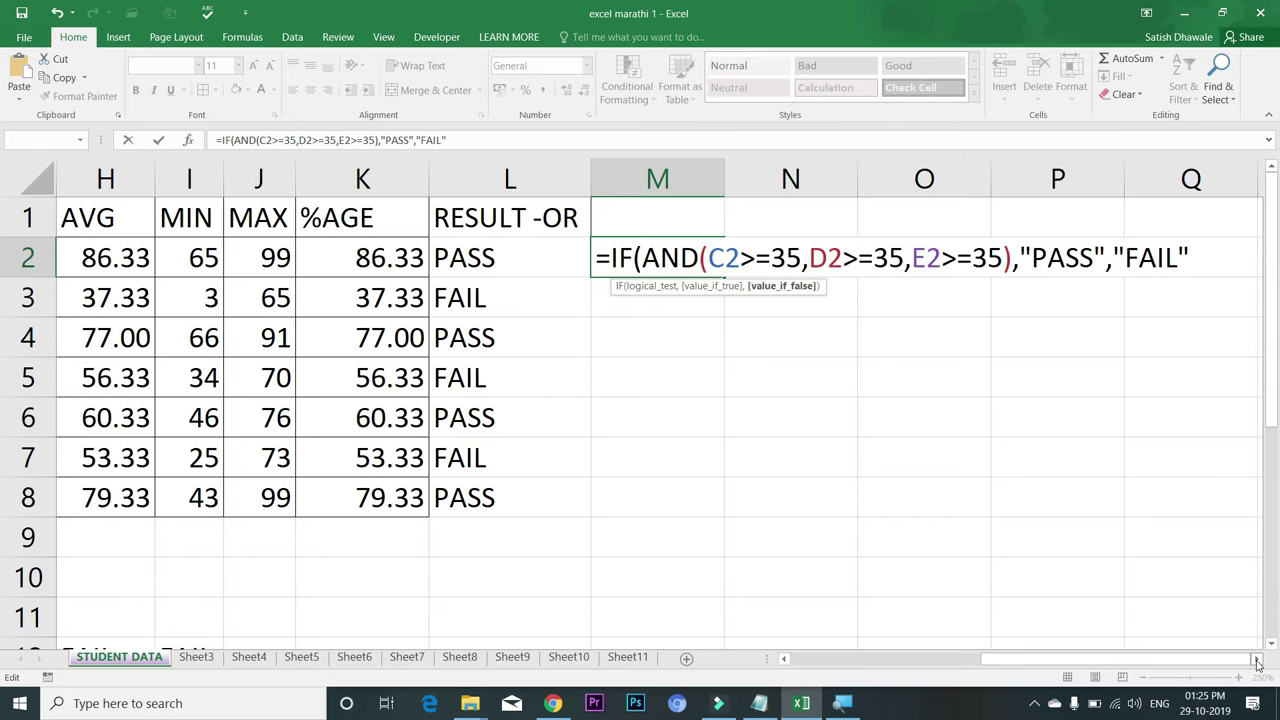
key(Return)
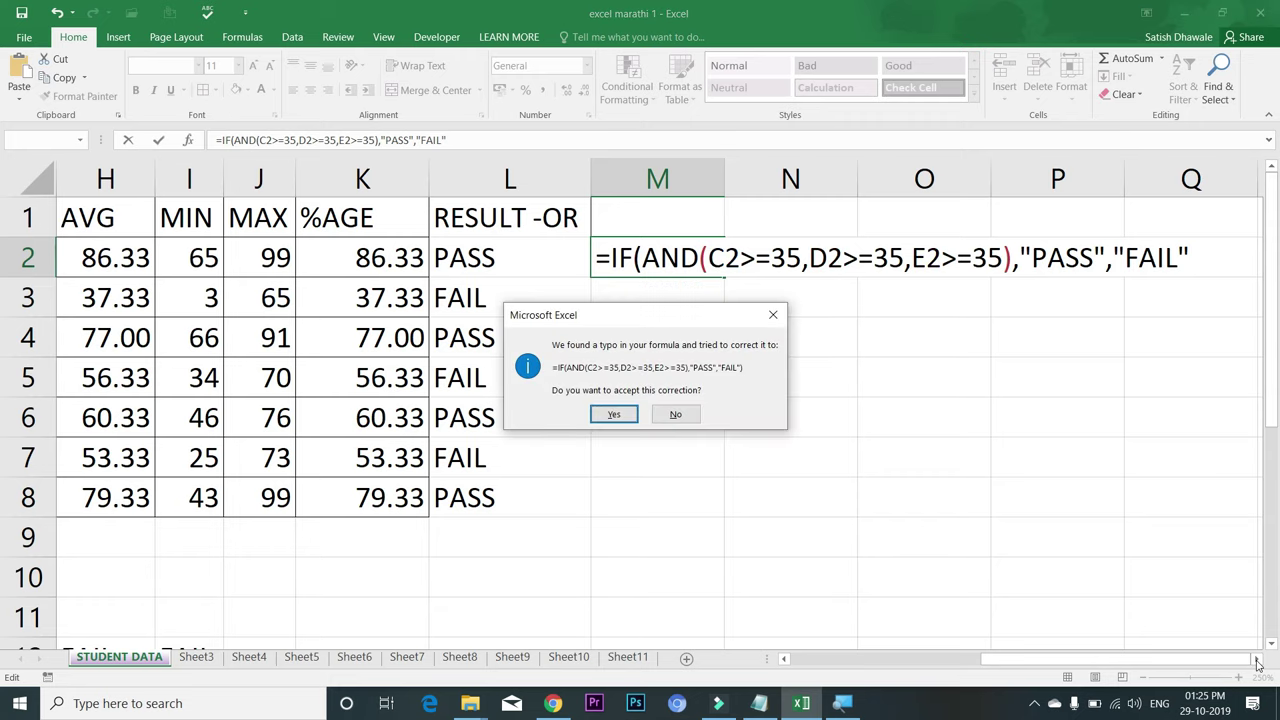
key(Return)
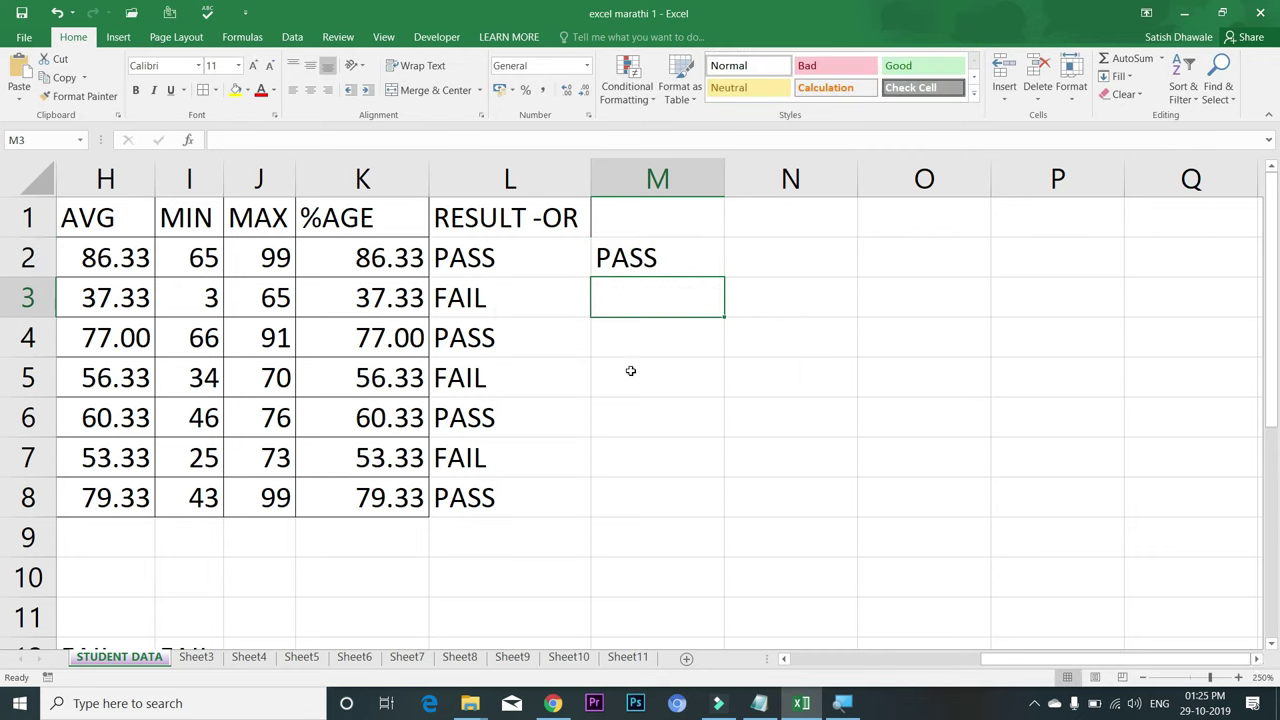
- Fill the M2 formula down to M8 and compare rows 3, 5 and 7 against column L
click(678, 259)
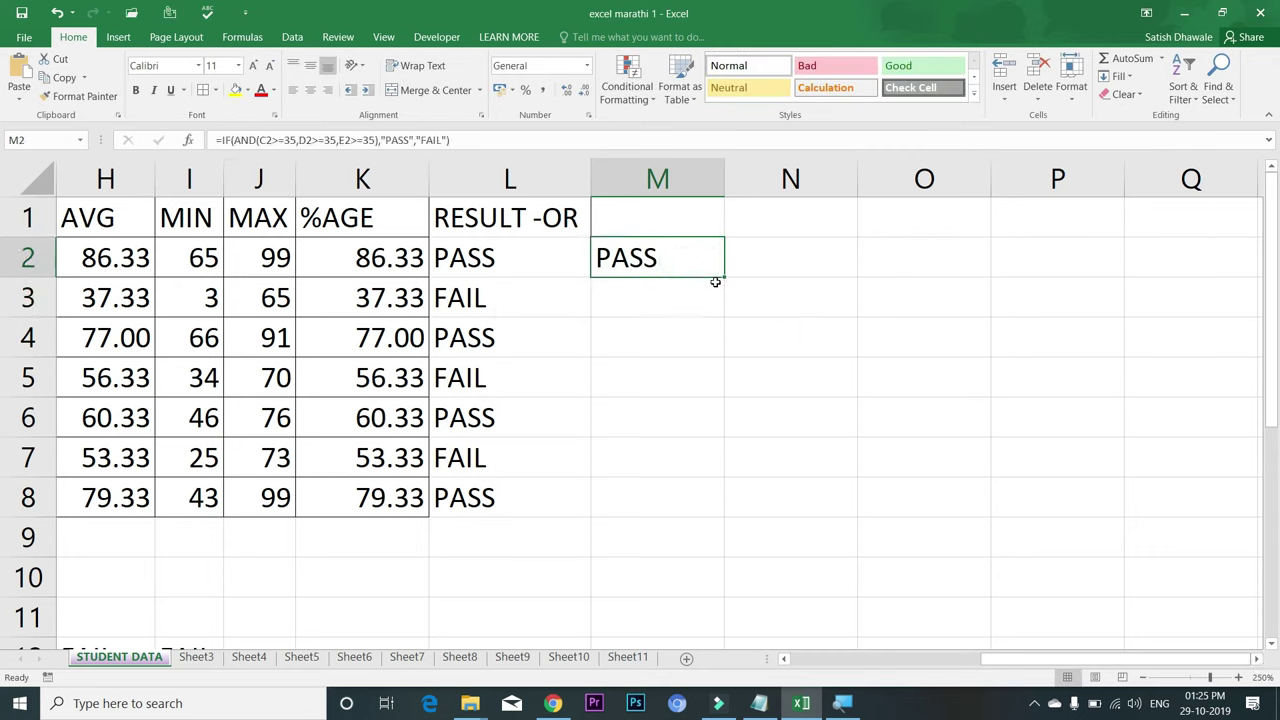
double_click(724, 277)
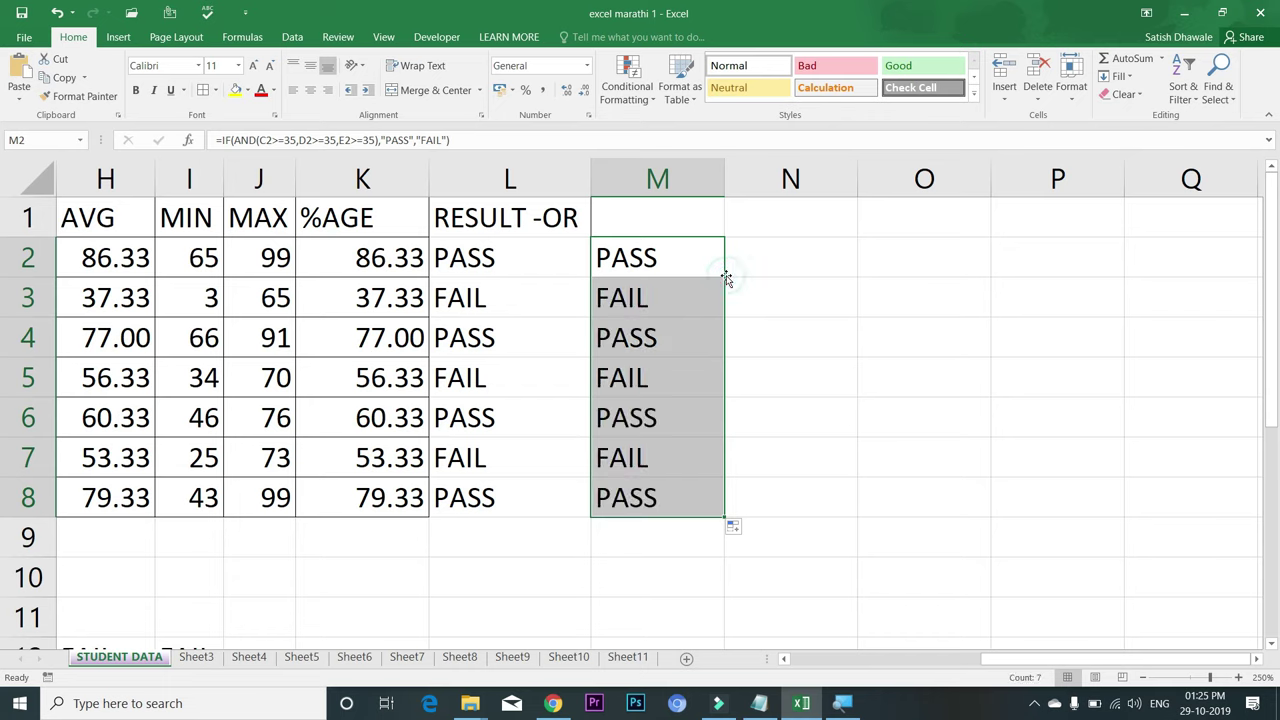
click(666, 457)
key(shift+Left)
click(663, 374)
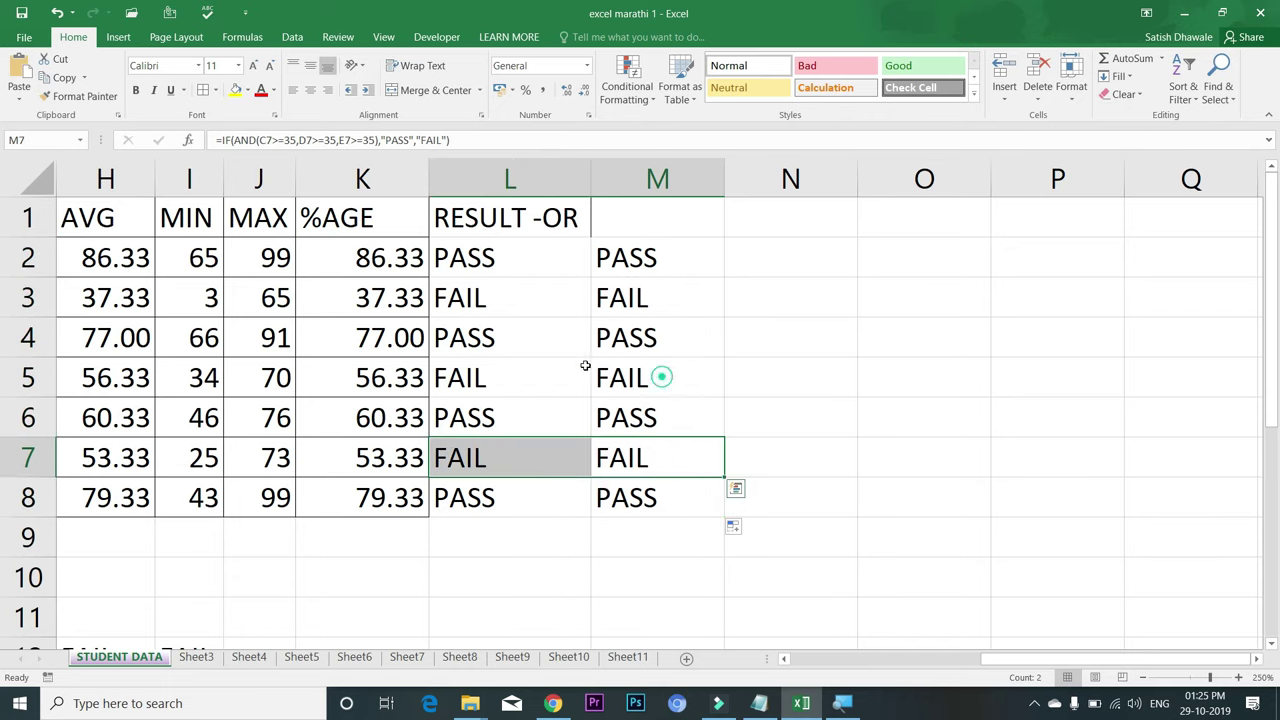
key(shift+Left)
click(663, 297)
key(shift+Left)
click(665, 264)
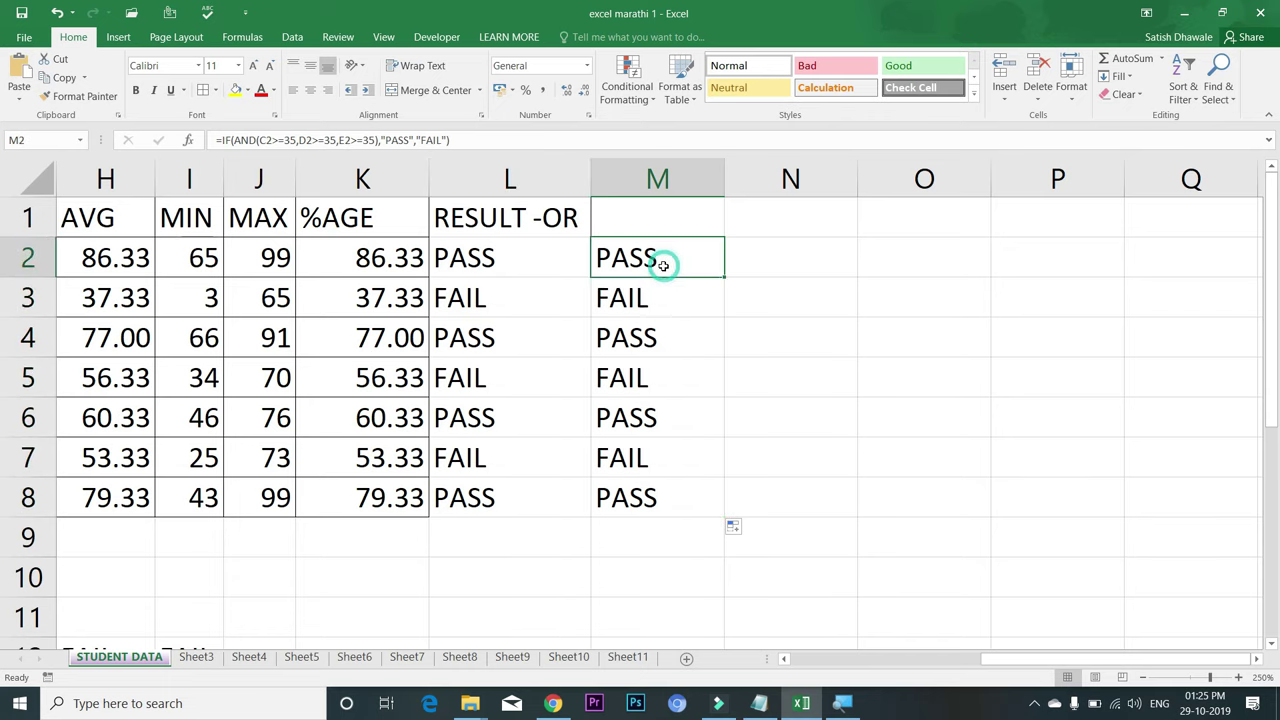
double_click(664, 263)
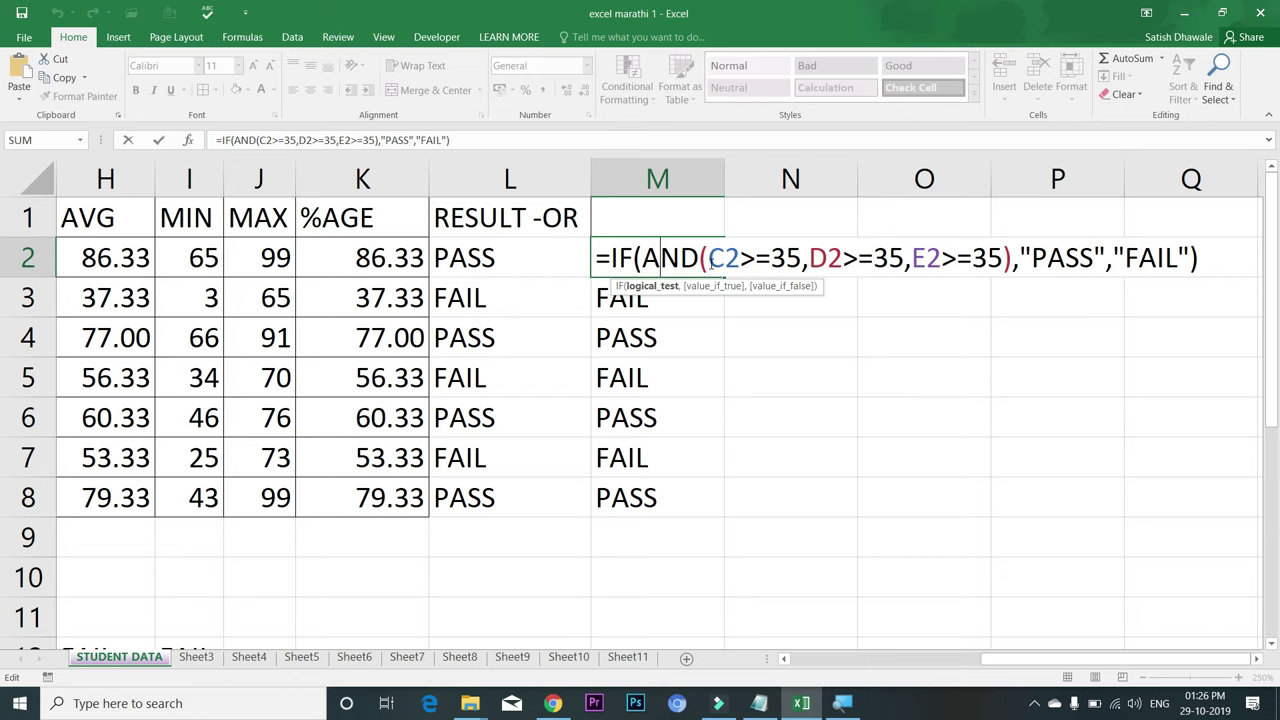
- Enter the heading AND in M1 above the new results
key(Return)
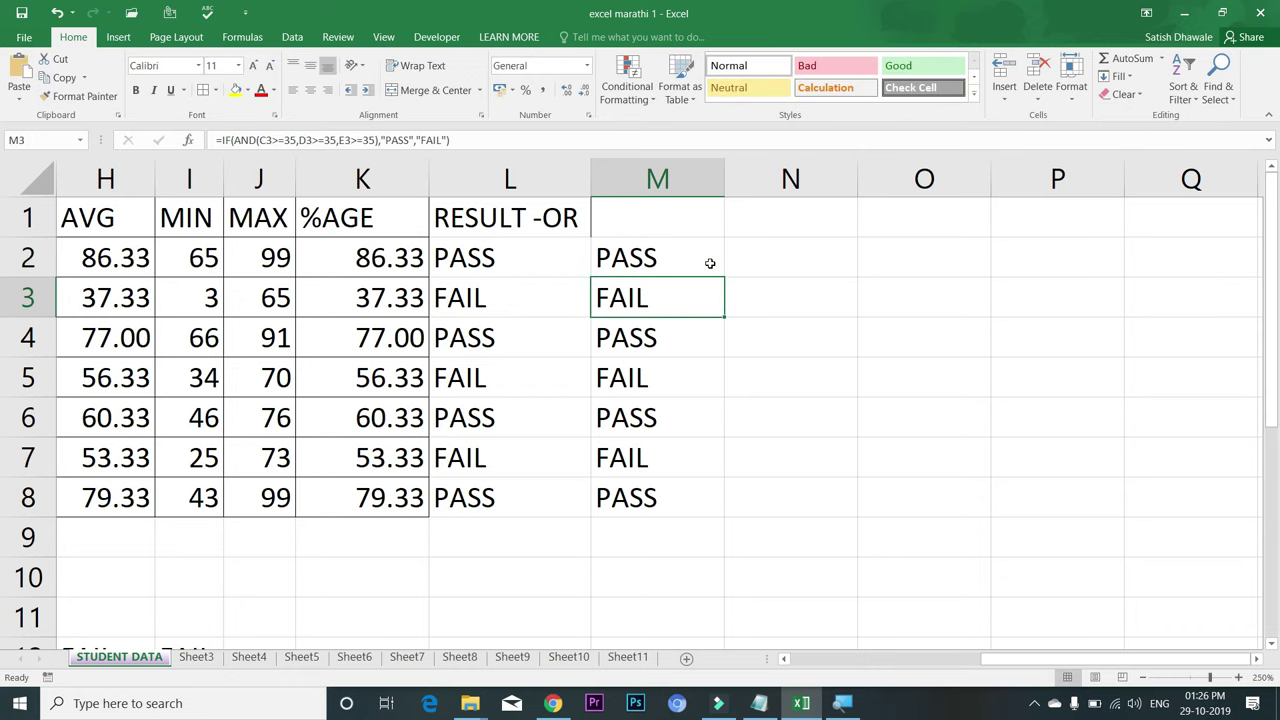
click(710, 263)
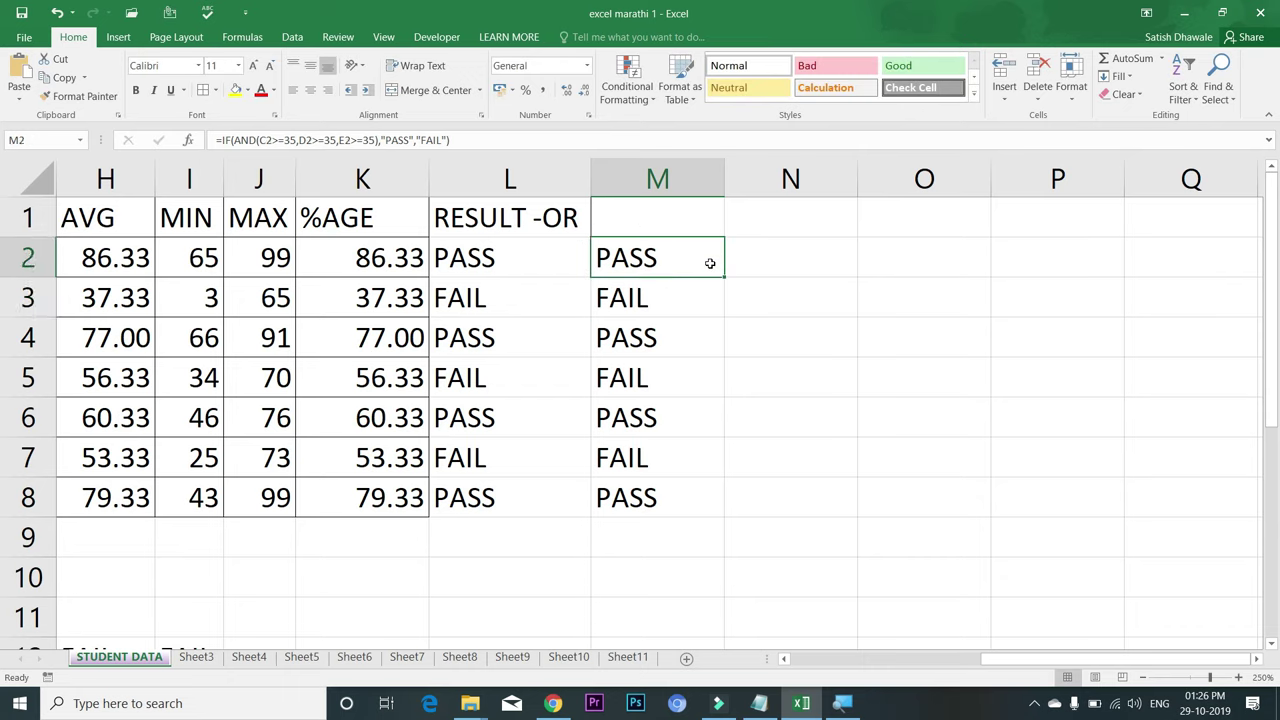
key(Up)
text(AND)
key(Return)
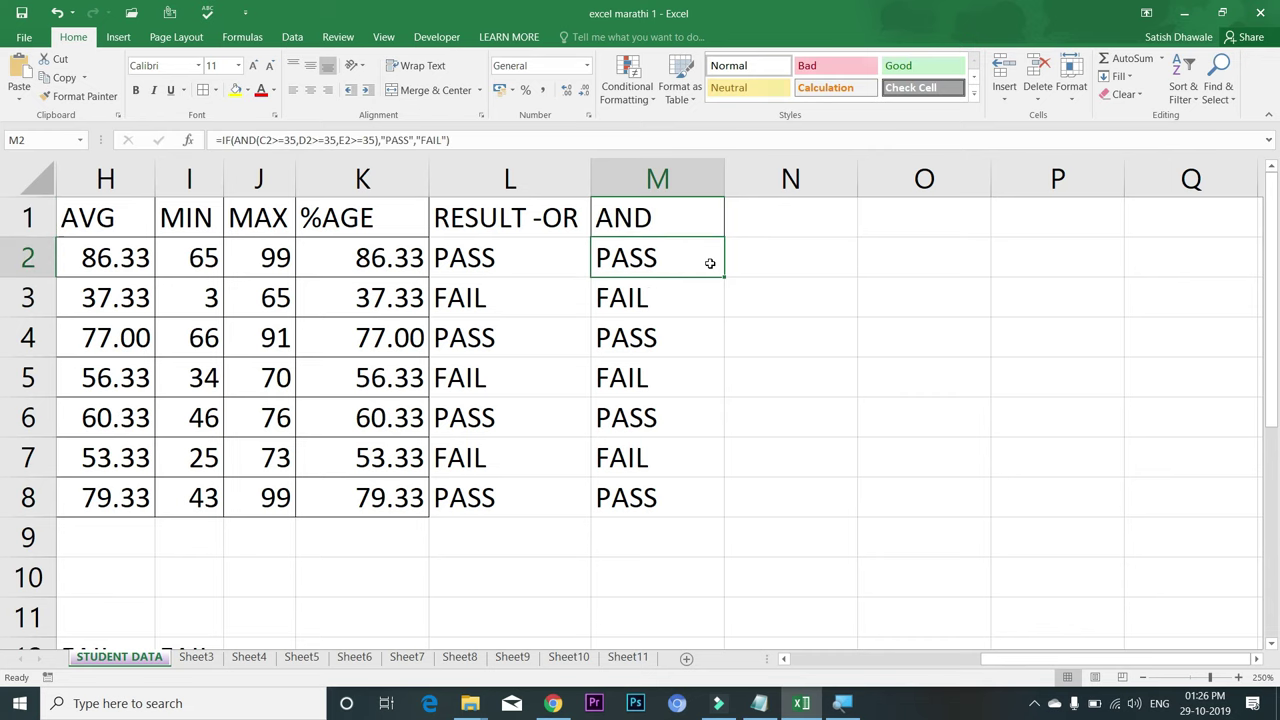